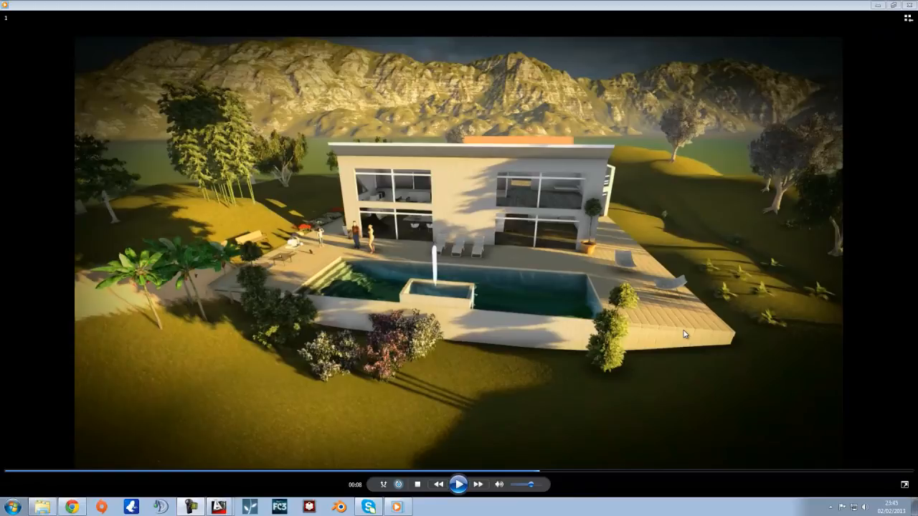
Step: Replay the villa render video from the start to examine the modelled house, pool and surrounding landscape
click(64, 474)
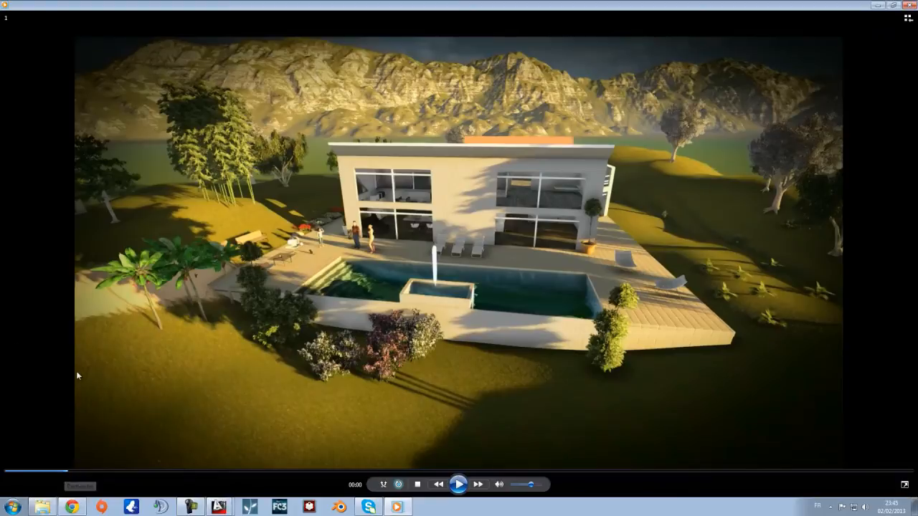
click(459, 486)
click(459, 486)
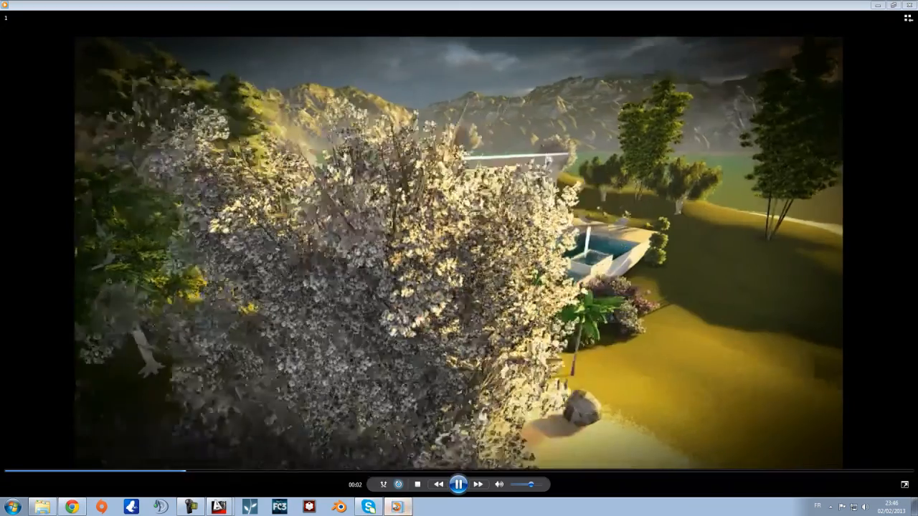
mouse_move(397, 507)
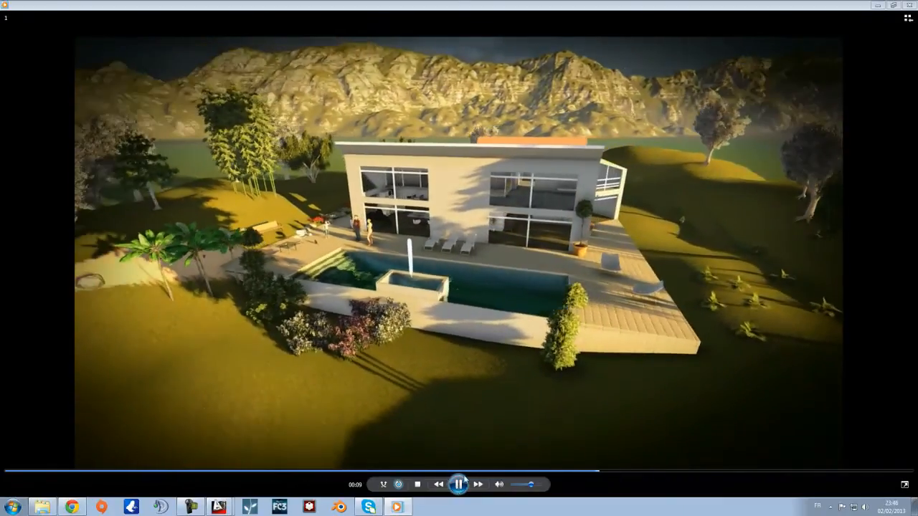
click(461, 484)
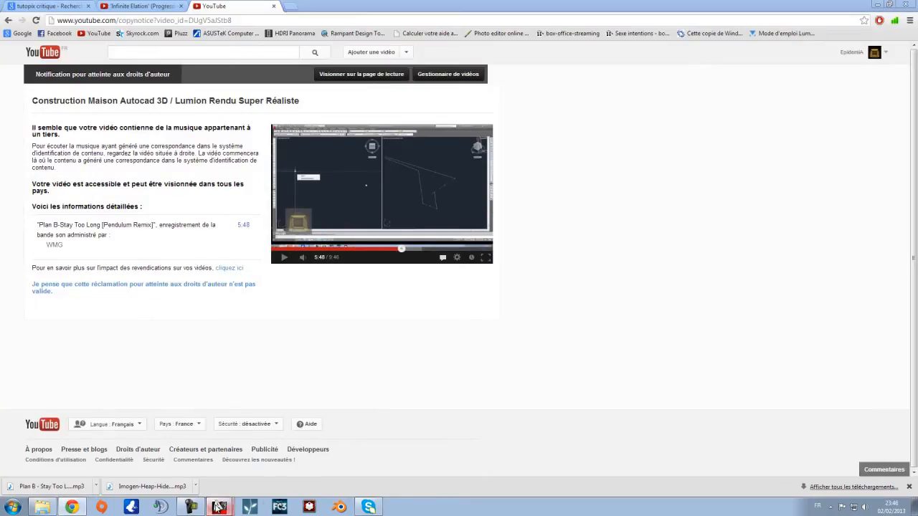
Step: Switch to AutoCAD, closing the drawing Dessin1.dwg without saving its changes
mouse_move(219, 508)
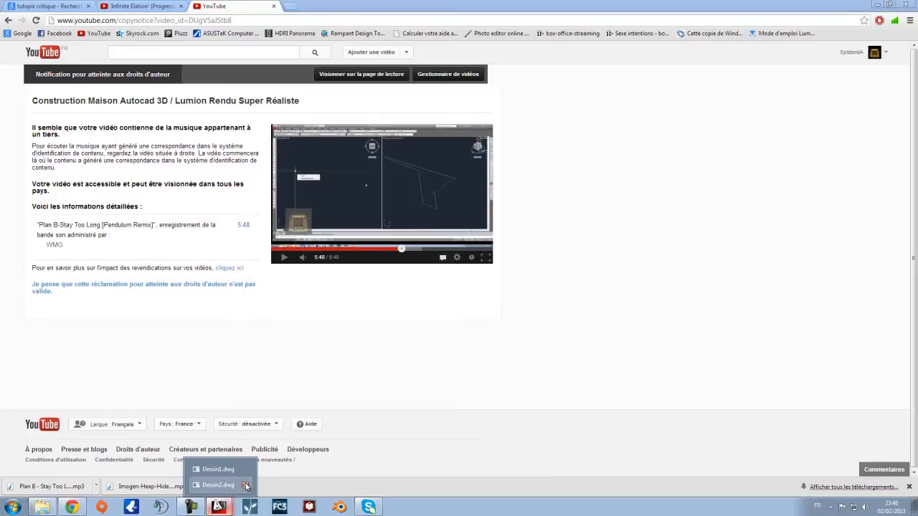
click(245, 471)
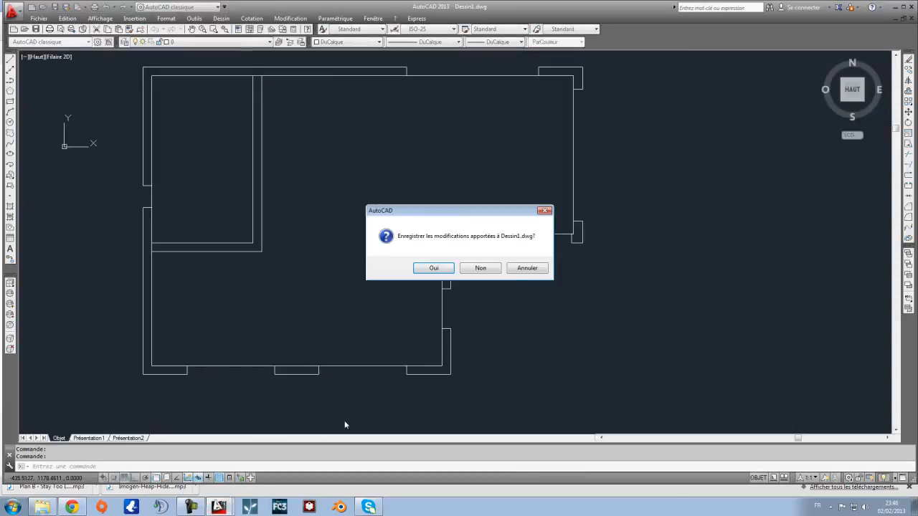
click(481, 268)
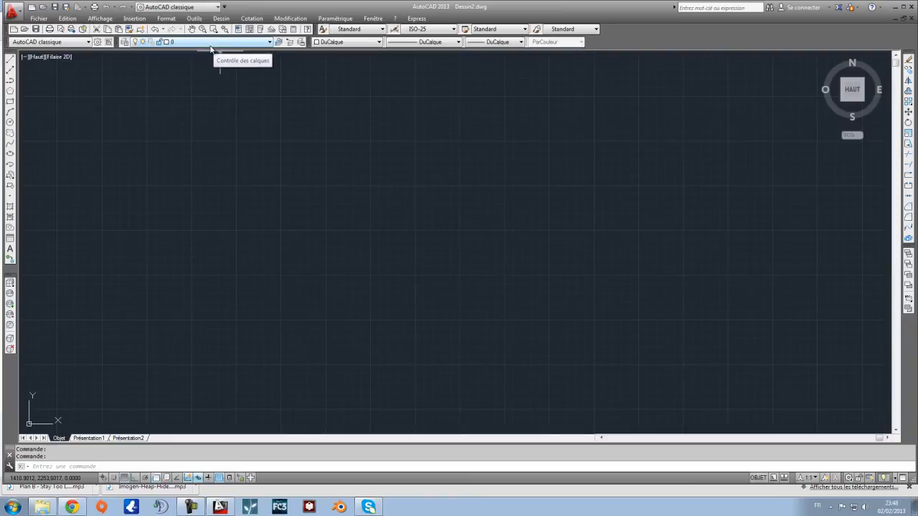
Step: Choose the AutoCAD classique workspace for the empty drawing
click(189, 9)
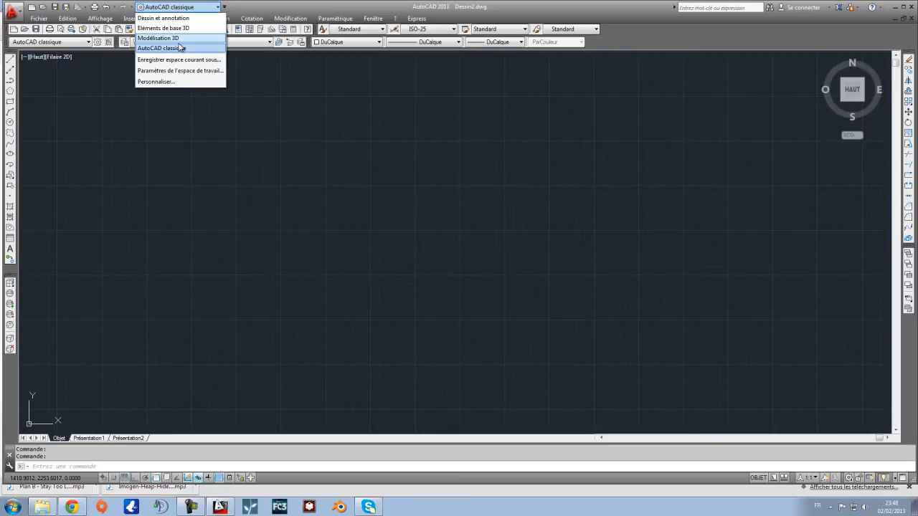
click(179, 48)
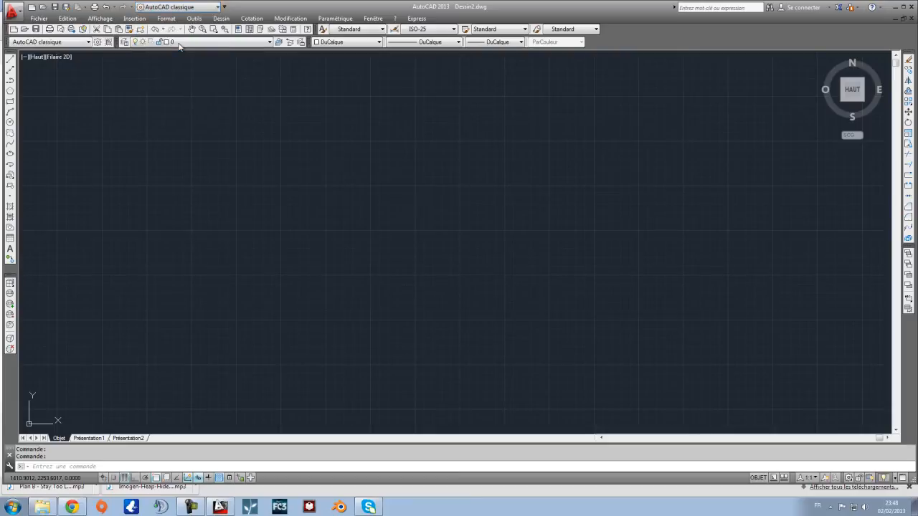
Step: Draw a 7000-unit vertical line straight down from a point in the upper part of the drawing, with ortho mode on
click(10, 63)
click(259, 170)
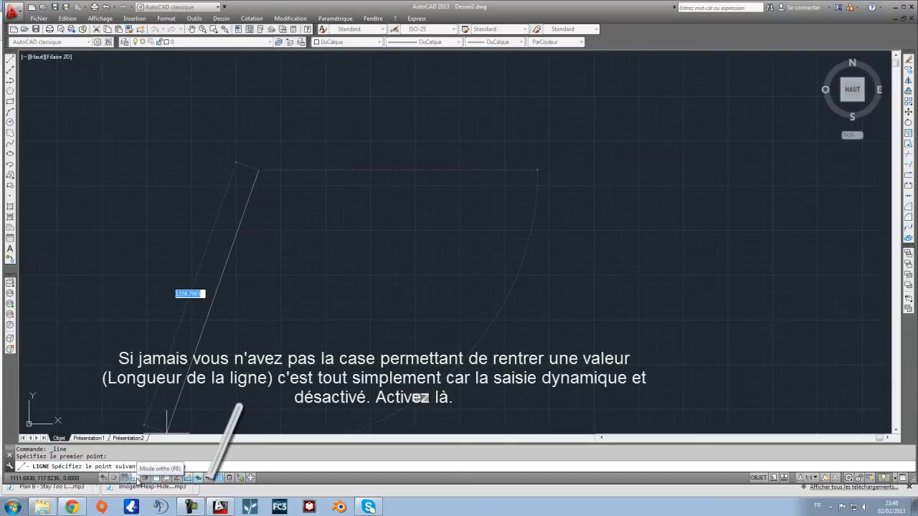
click(135, 478)
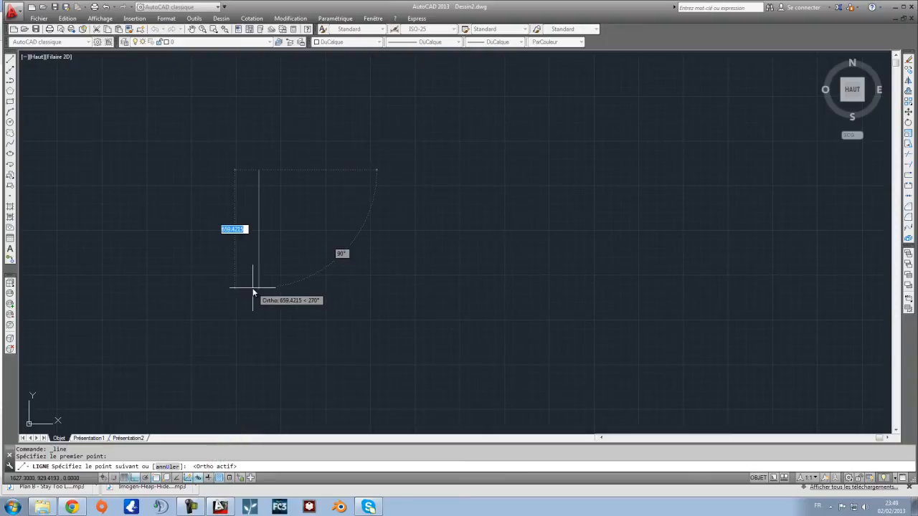
text(700)
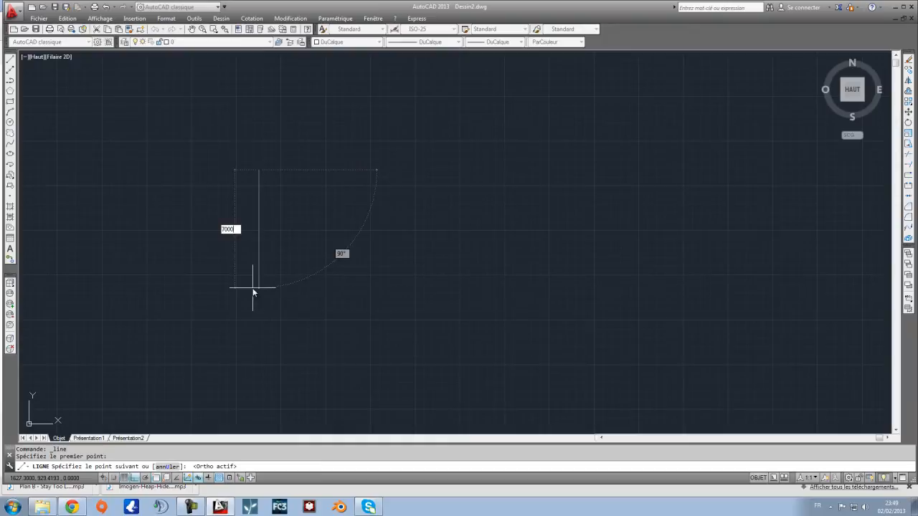
text(0)
key(Return)
scroll(107, 140, down, 2)
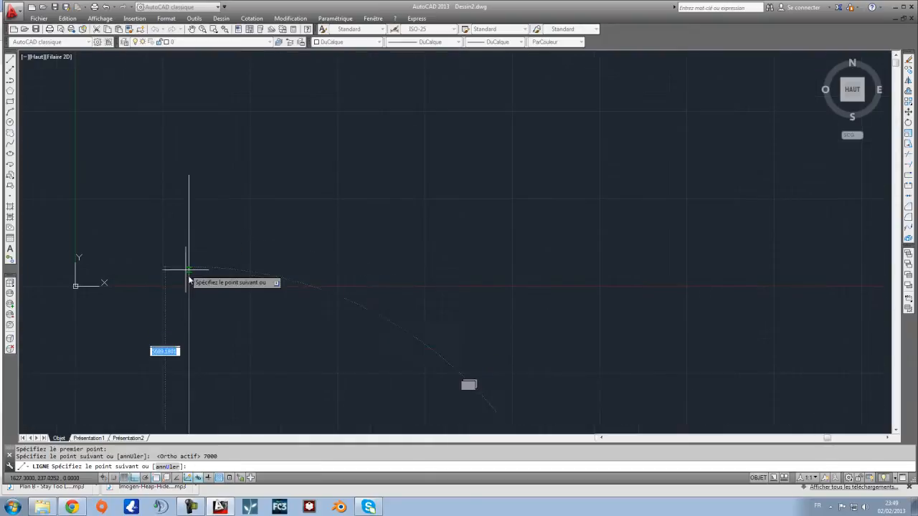
key(Escape)
Step: Zoom to the drawing extents and examine the full vertical line
middle_drag(212, 267, 288, 209)
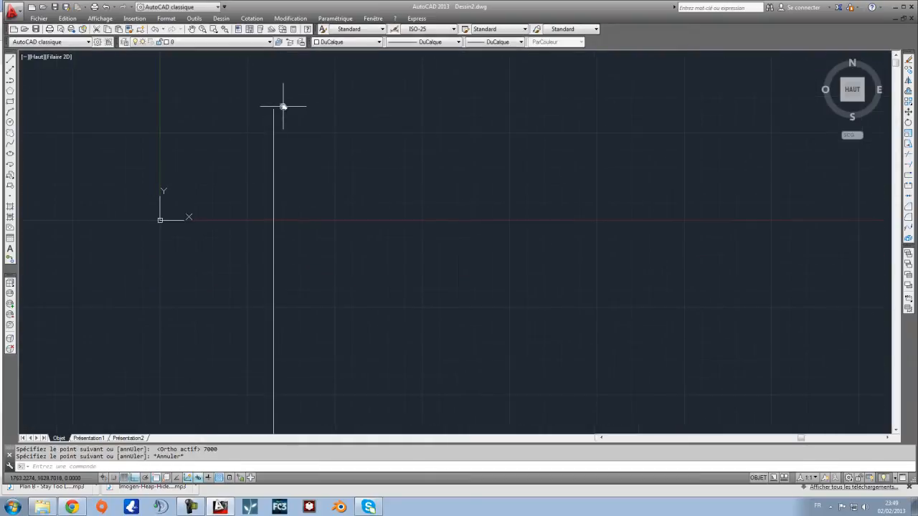
mouse_move(303, 123)
middle_down()
mouse_move(318, 20)
mouse_move(297, 20)
middle_up()
middle_drag(334, 184, 442, 184)
mouse_move(395, 154)
middle_down()
mouse_move(289, 328)
mouse_move(422, 93)
mouse_move(363, 142)
mouse_move(397, 162)
middle_up()
click(101, 18)
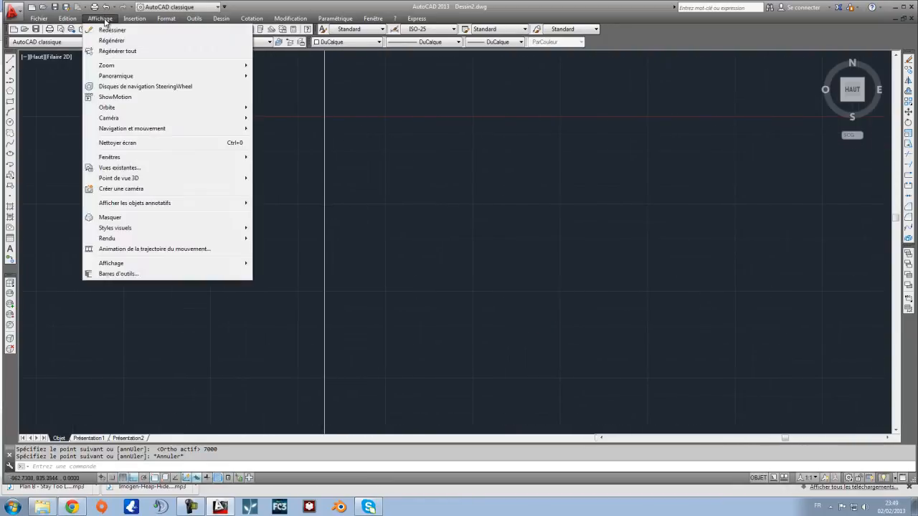
mouse_move(117, 65)
click(276, 182)
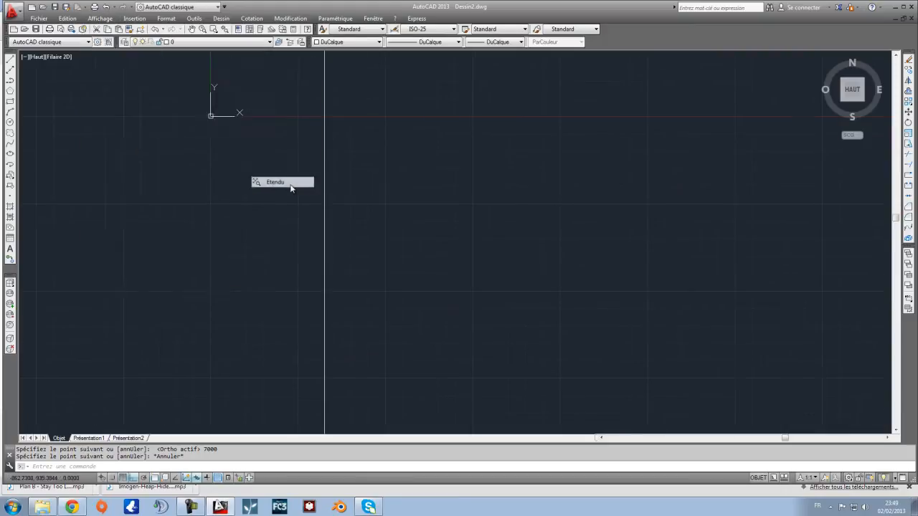
middle_drag(496, 208, 391, 200)
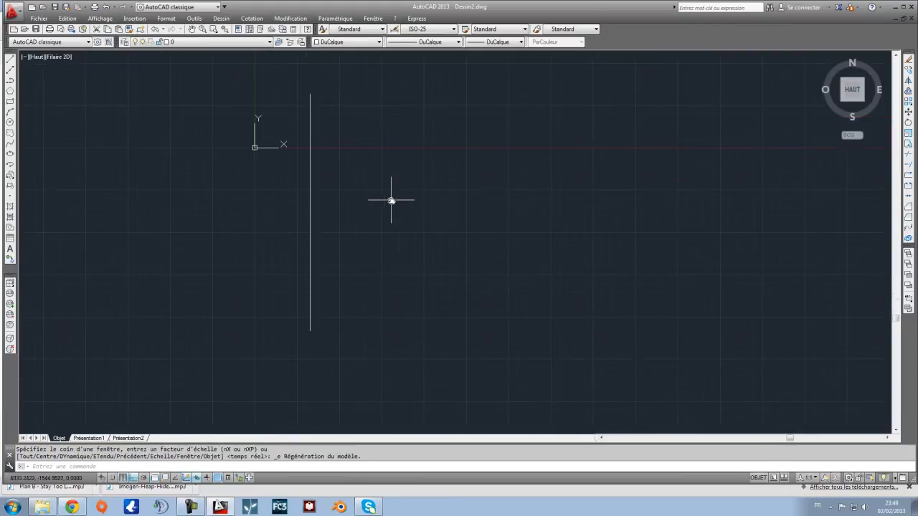
middle_drag(484, 202, 424, 211)
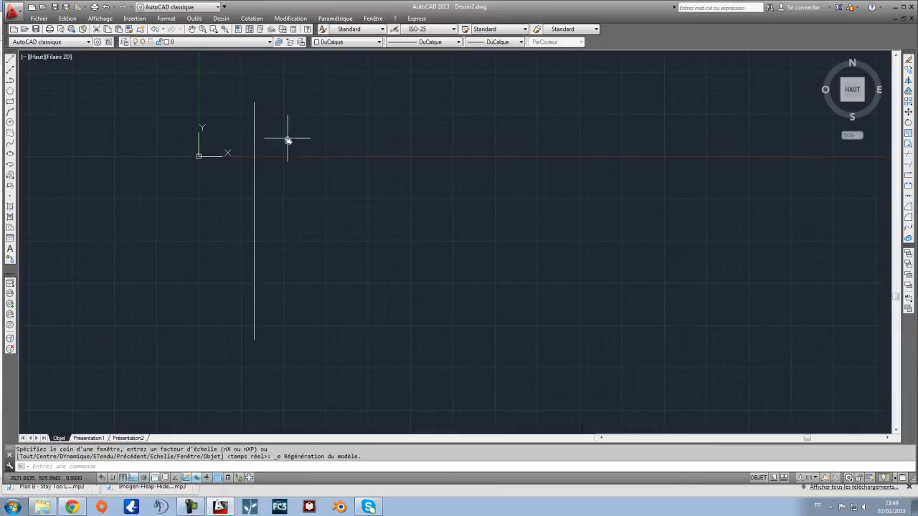
Step: Turn off the background grid display
click(123, 478)
middle_drag(459, 215, 525, 212)
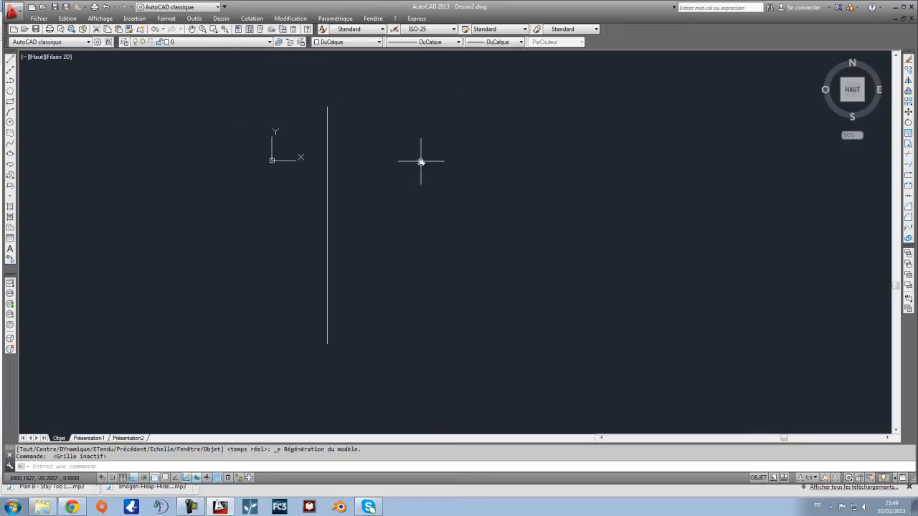
click(395, 162)
click(499, 266)
click(510, 281)
click(418, 137)
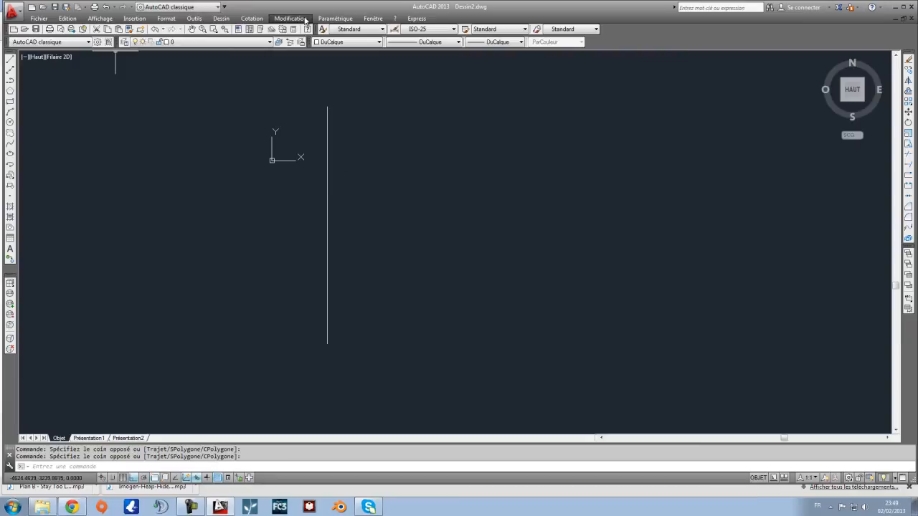
click(12, 12)
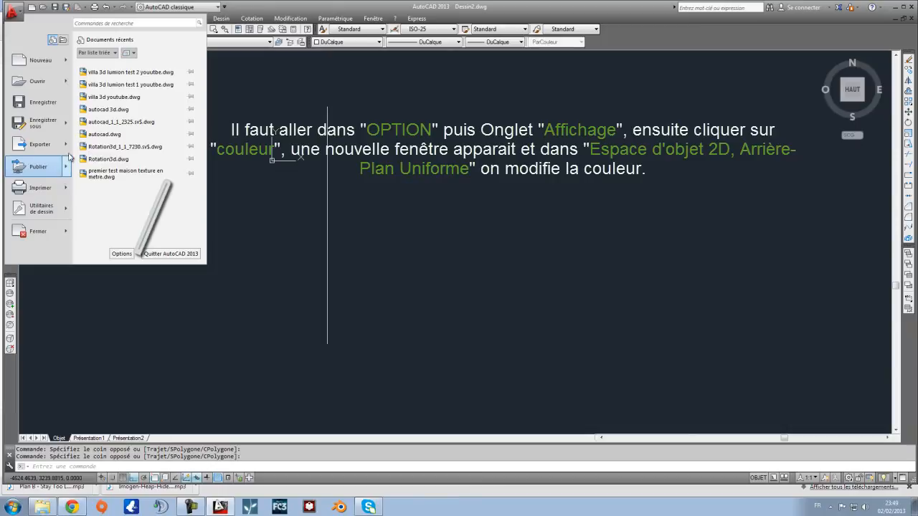
key(Escape)
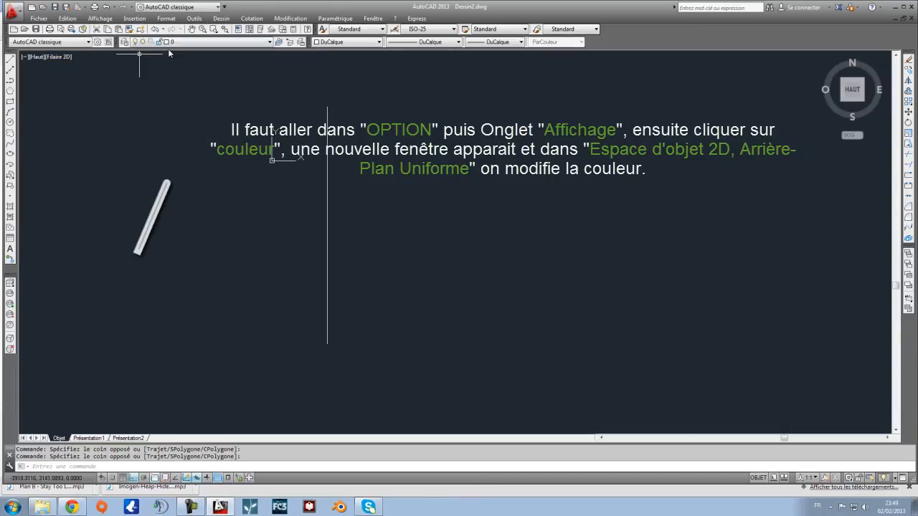
click(12, 11)
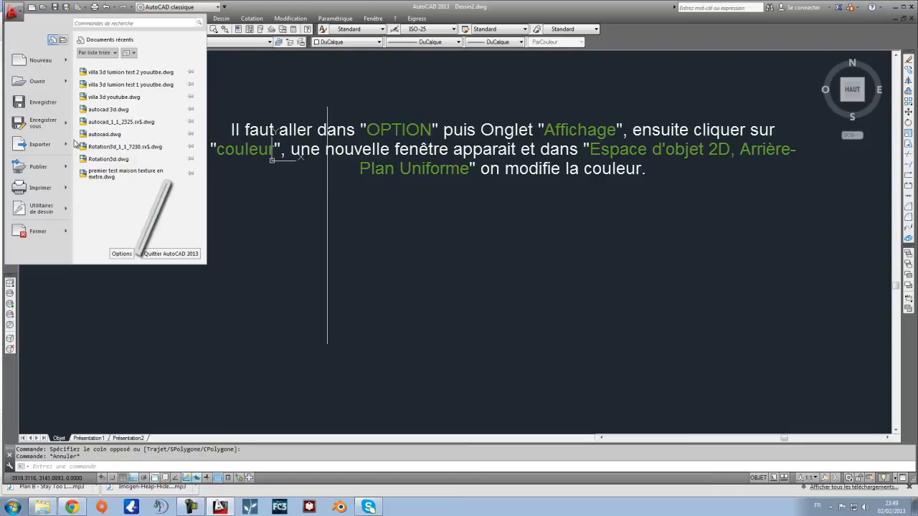
click(311, 62)
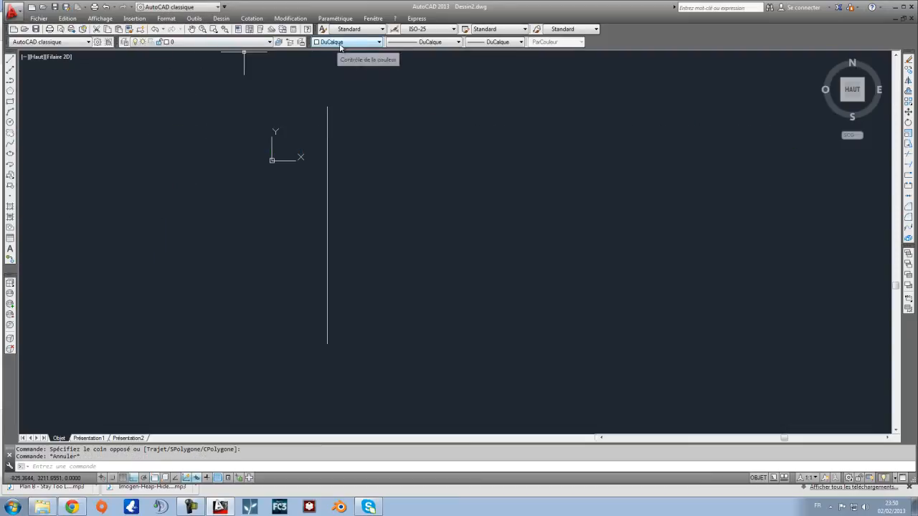
mouse_move(443, 198)
middle_down()
mouse_move(370, 195)
mouse_move(372, 208)
mouse_move(402, 213)
mouse_move(367, 236)
middle_up()
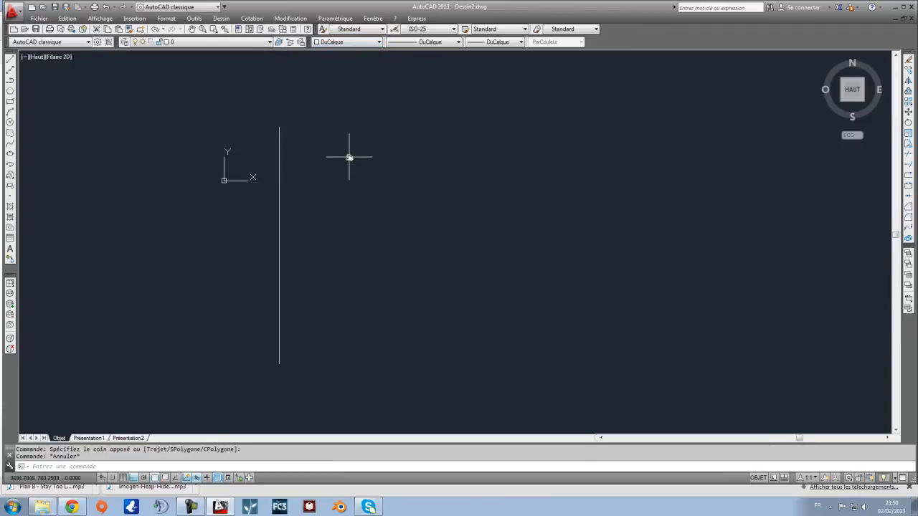
mouse_move(650, 238)
middle_down()
mouse_move(636, 228)
mouse_move(659, 224)
middle_up()
middle_drag(305, 178, 285, 187)
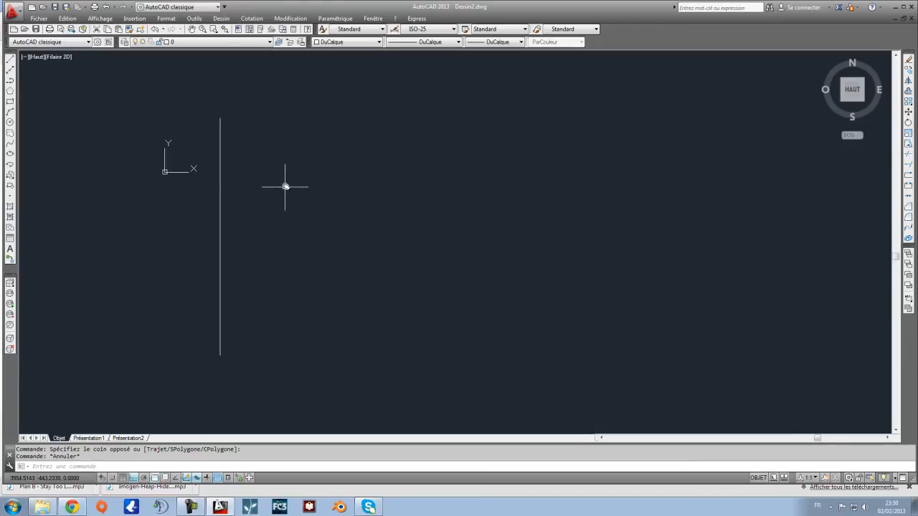
click(447, 223)
click(411, 204)
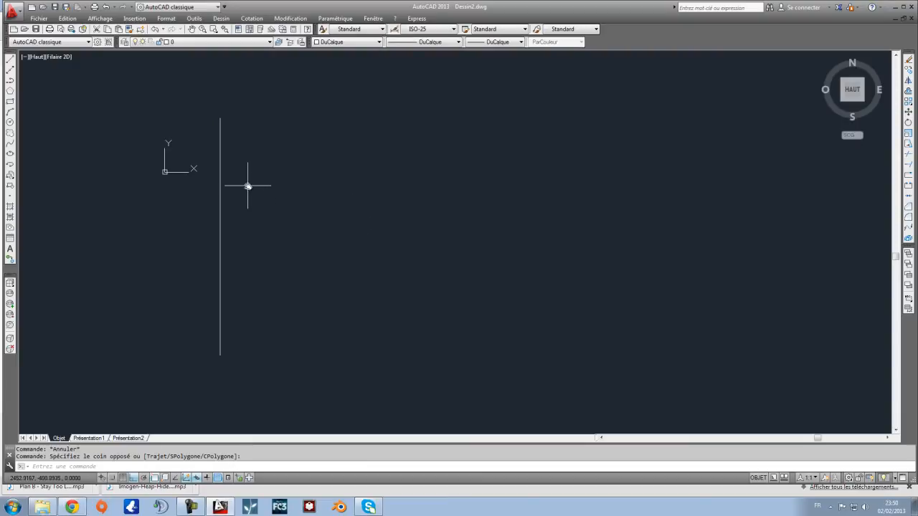
Step: Draw a 3000-unit horizontal line to the right from the upper endpoint of the vertical line, without adding another segment
mouse_move(251, 245)
middle_down()
mouse_move(286, 242)
mouse_move(242, 237)
middle_up()
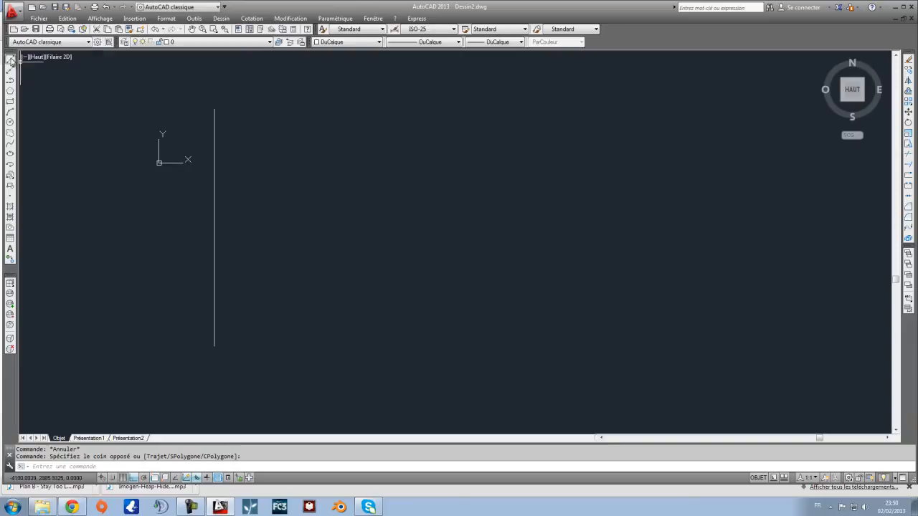
click(11, 63)
click(215, 109)
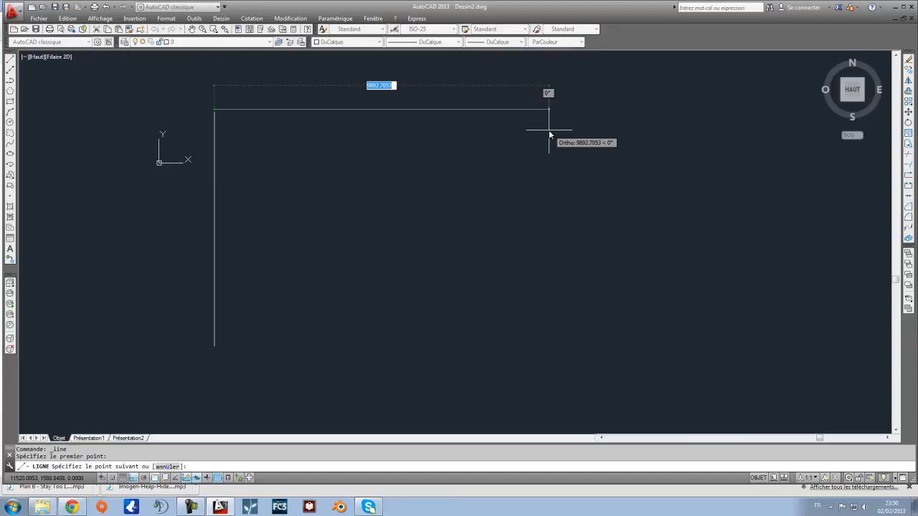
middle_drag(453, 154, 412, 246)
middle_drag(365, 197, 394, 158)
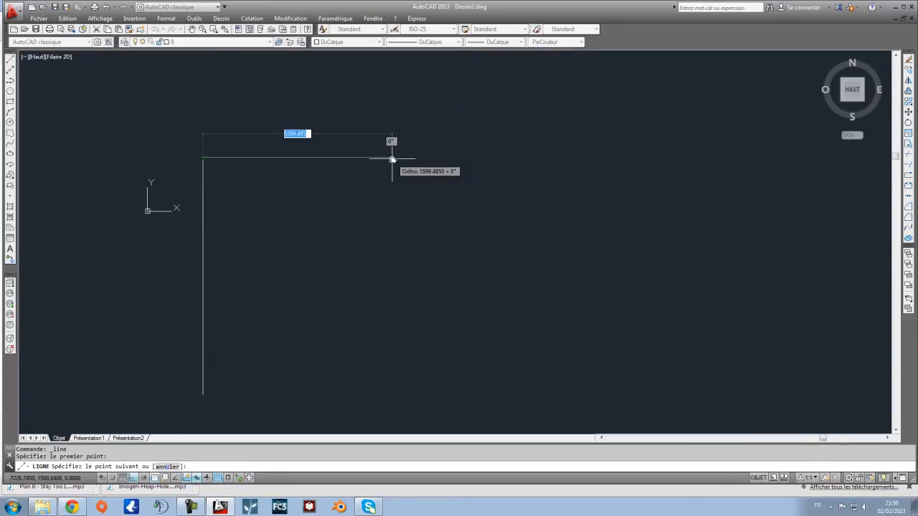
text(300)
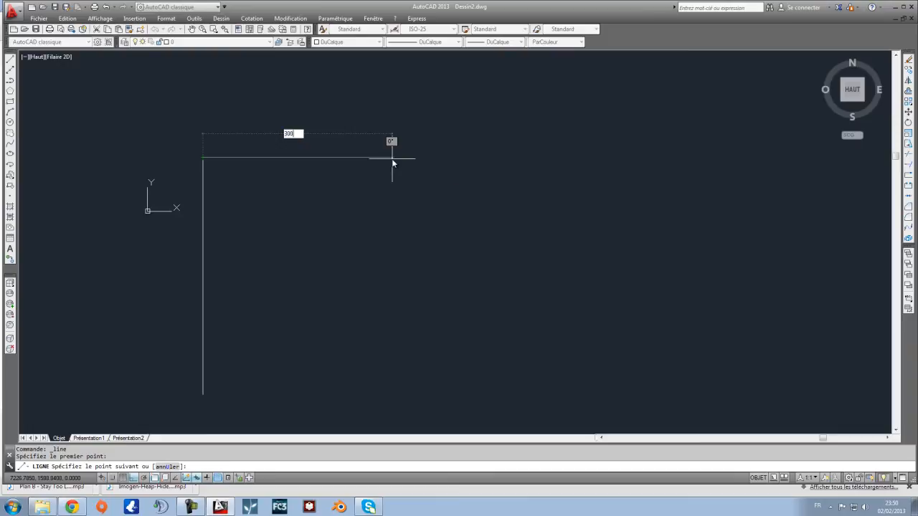
text(0)
key(Return)
middle_drag(341, 104, 296, 240)
middle_drag(287, 196, 301, 114)
middle_drag(301, 95, 299, 91)
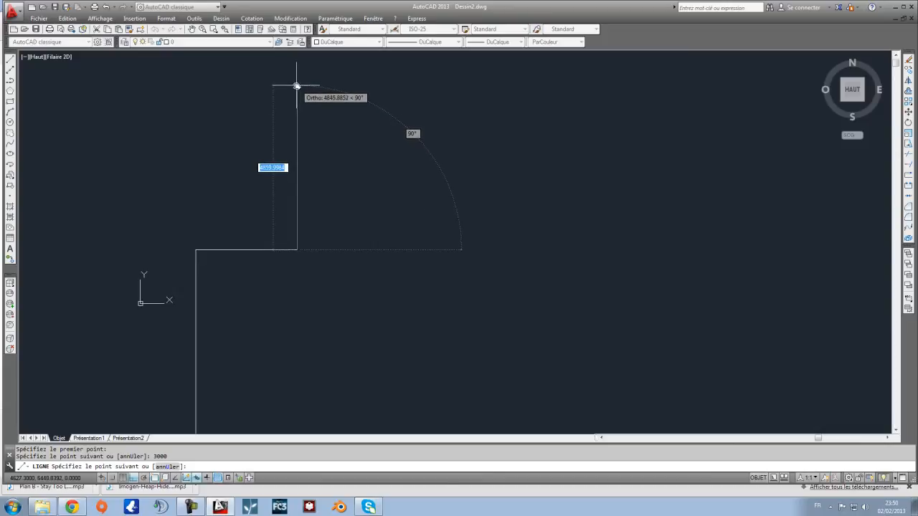
key(Escape)
mouse_move(294, 286)
middle_down()
mouse_move(304, 230)
mouse_move(346, 167)
middle_up()
Step: Switch to Chrome and search Google for "maison mordene" in a new tab
click(72, 507)
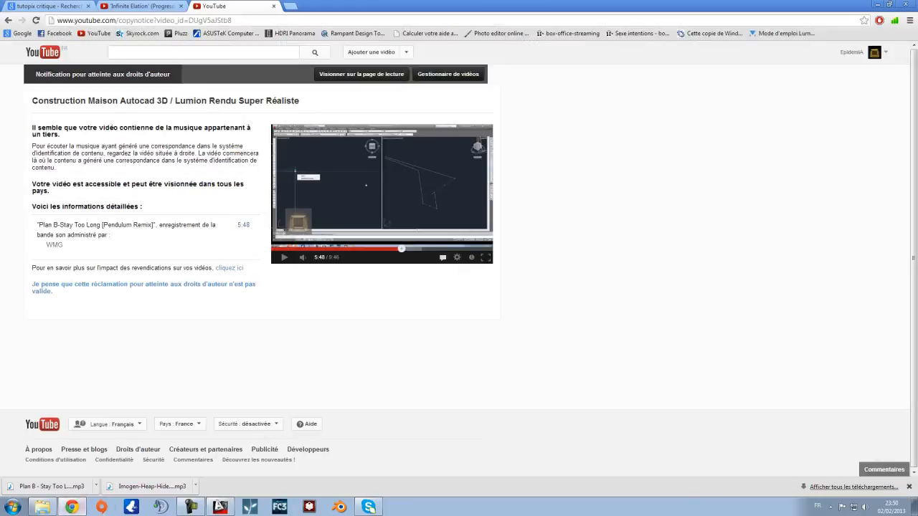
click(293, 8)
click(19, 33)
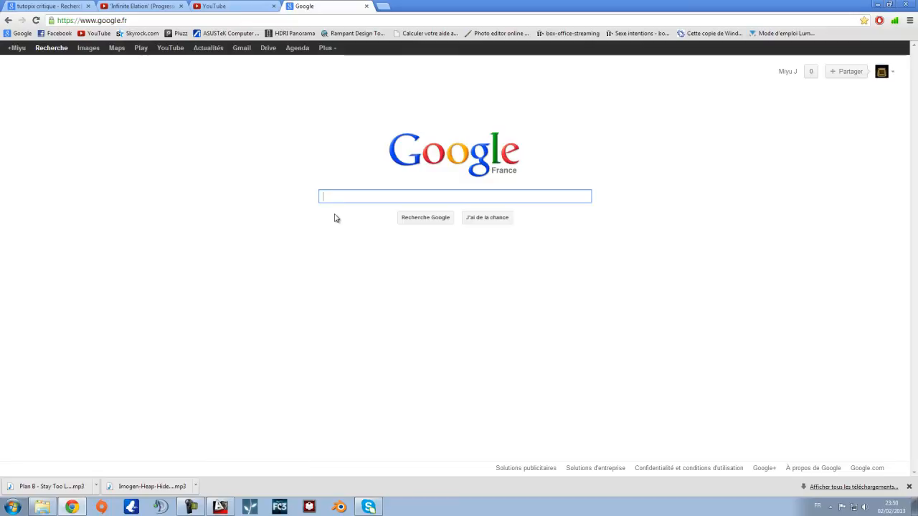
text(maison mordene)
key(Return)
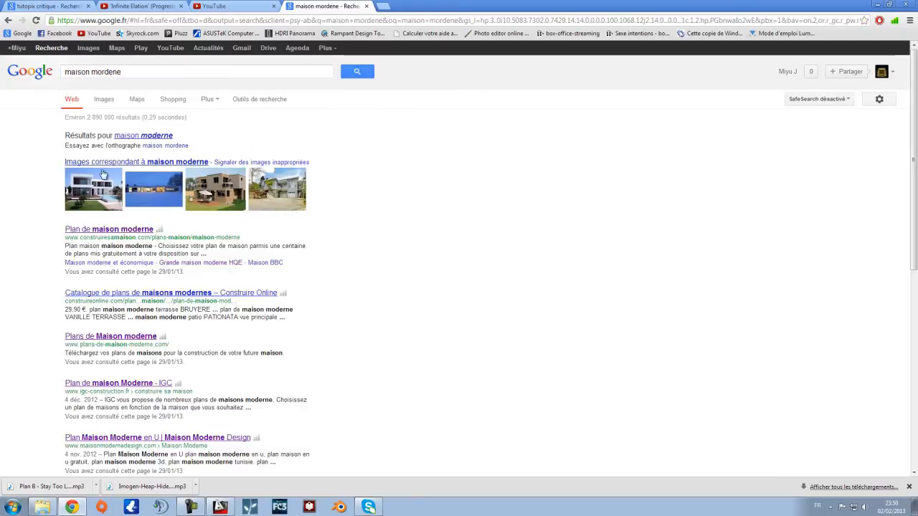
Step: Browse the Google image results for the modern house search to find a reference house
click(88, 47)
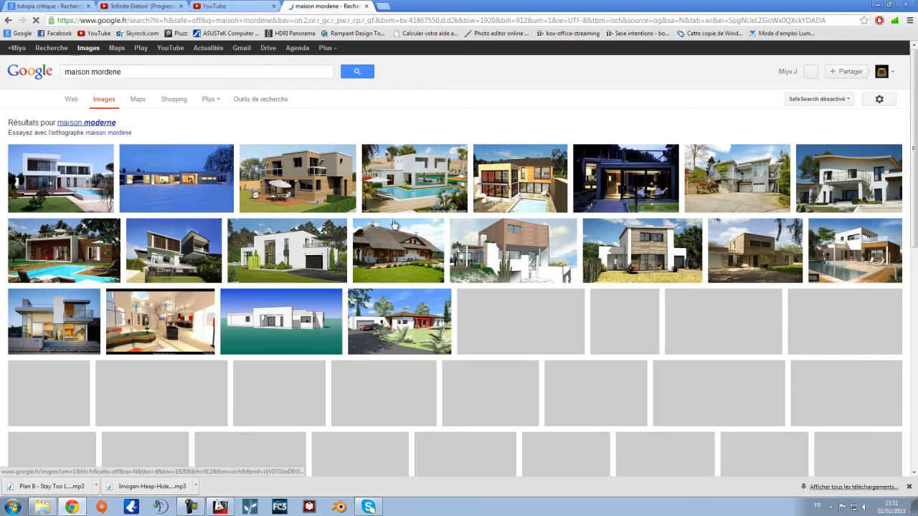
mouse_move(400, 254)
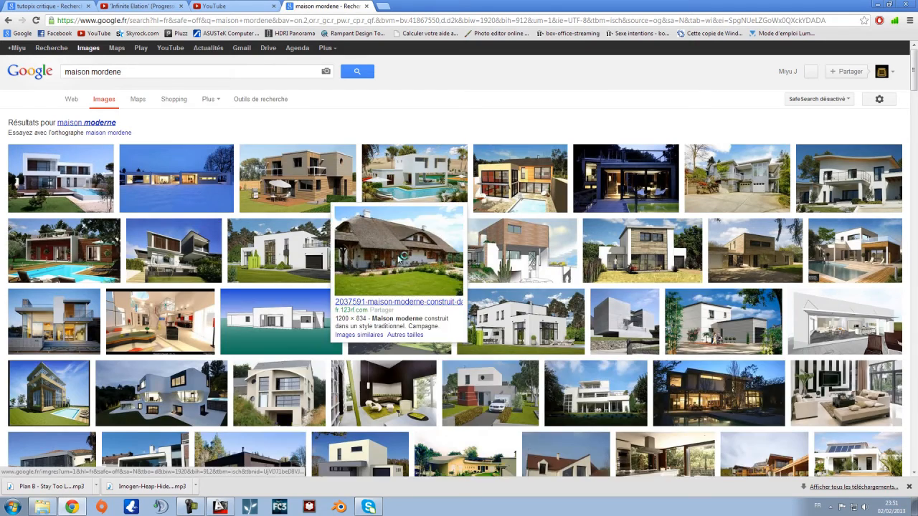
scroll(399, 255, down, 6)
scroll(444, 295, down, 4)
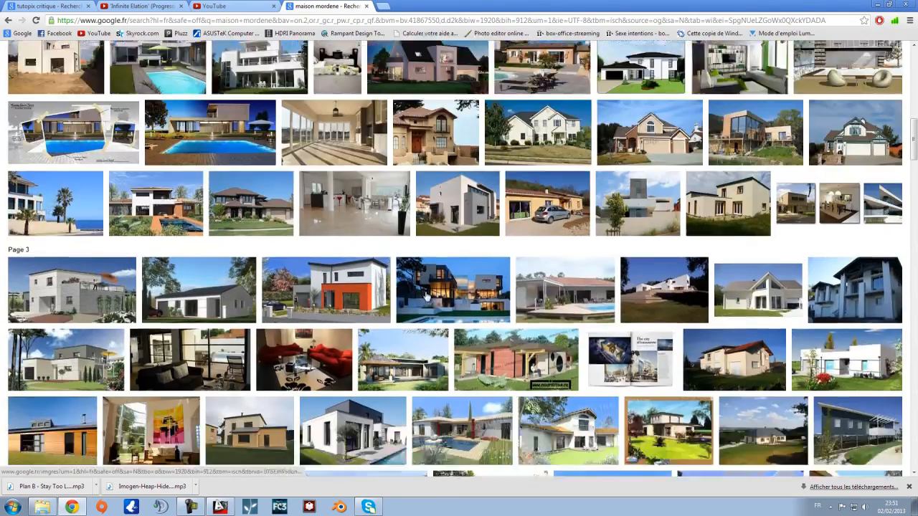
scroll(426, 296, down, 3)
scroll(428, 293, up, 10)
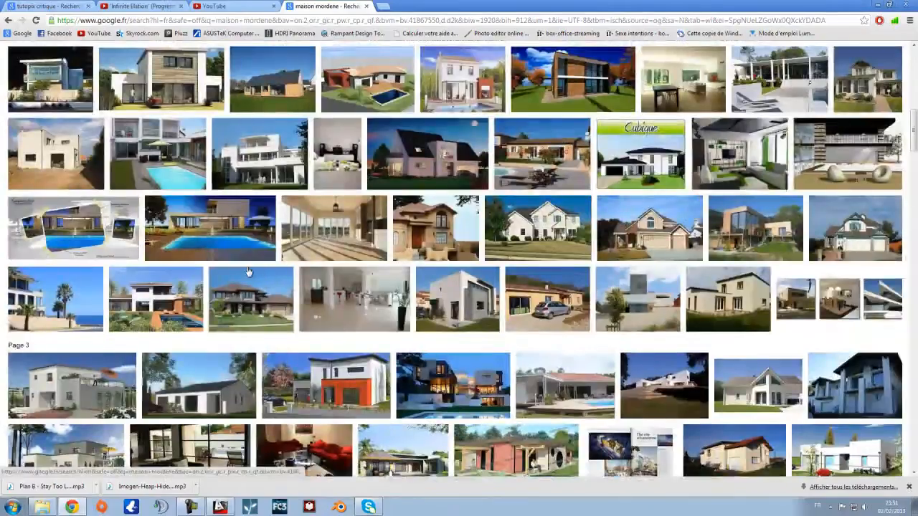
scroll(239, 266, up, 3)
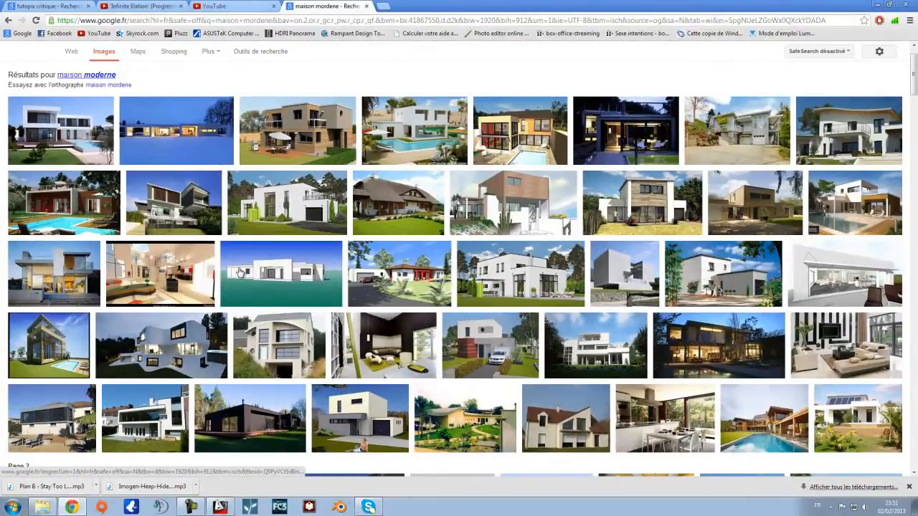
Step: Open the architecte-paca.com page of the white flat-roofed pool house and go to its detailed plan page
click(417, 137)
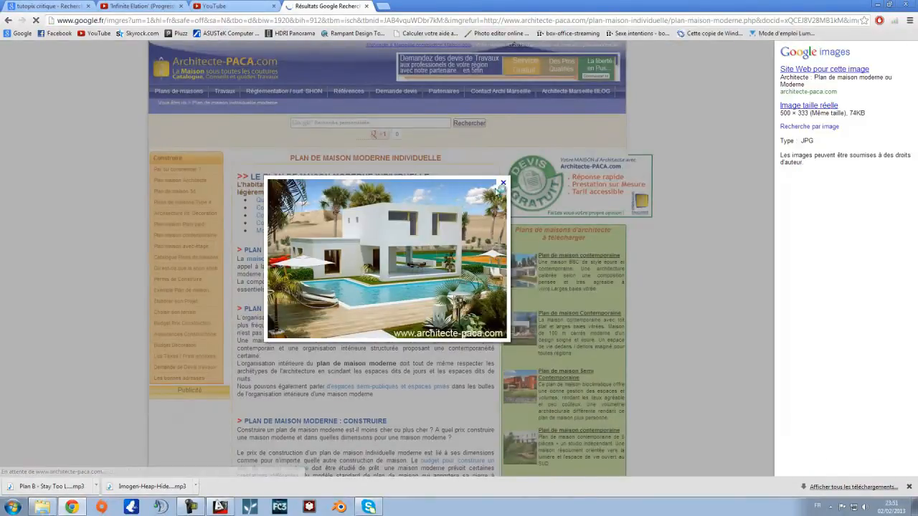
click(437, 254)
scroll(437, 254, down, 10)
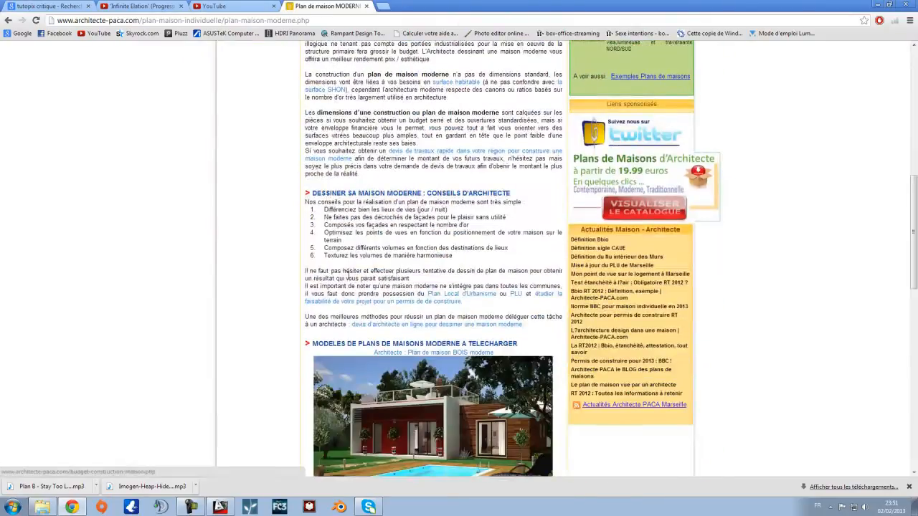
scroll(392, 299, down, 4)
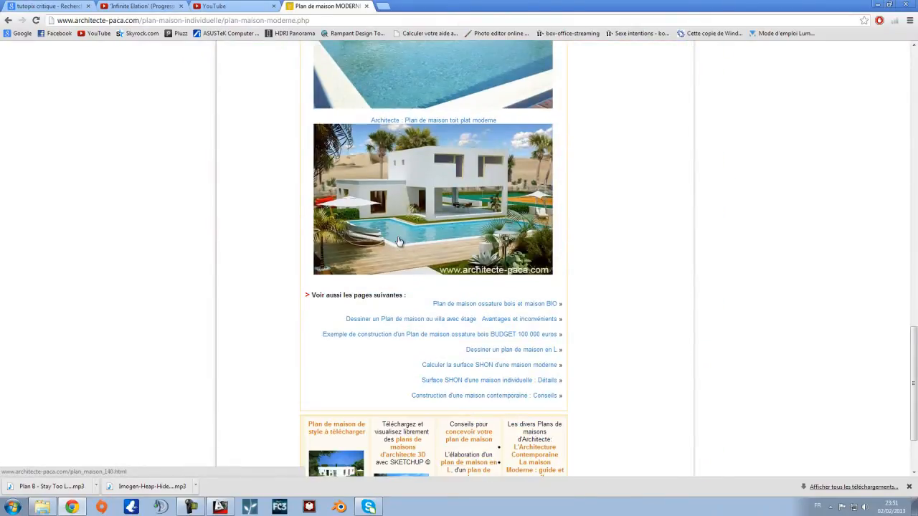
click(442, 218)
scroll(430, 244, down, 5)
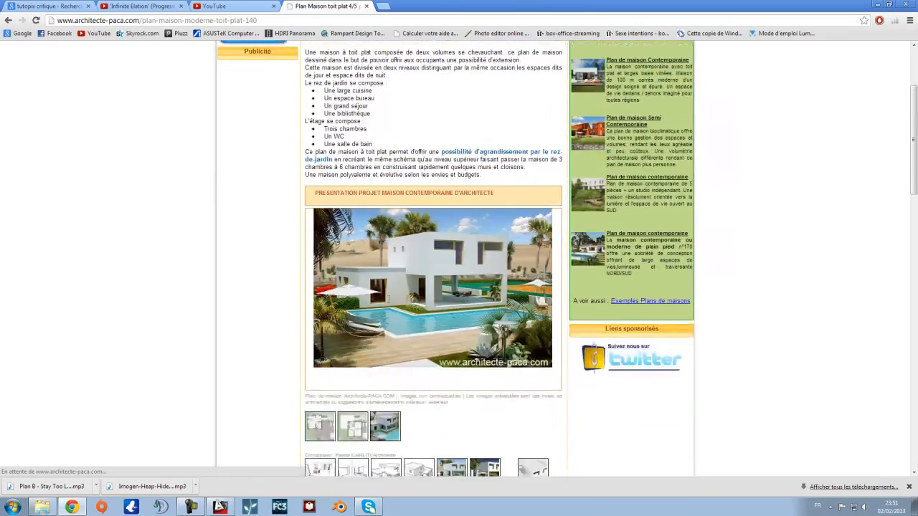
Step: Examine the house plan's perspective drawings, including the interior view and the two exterior views from opposite sides
click(393, 348)
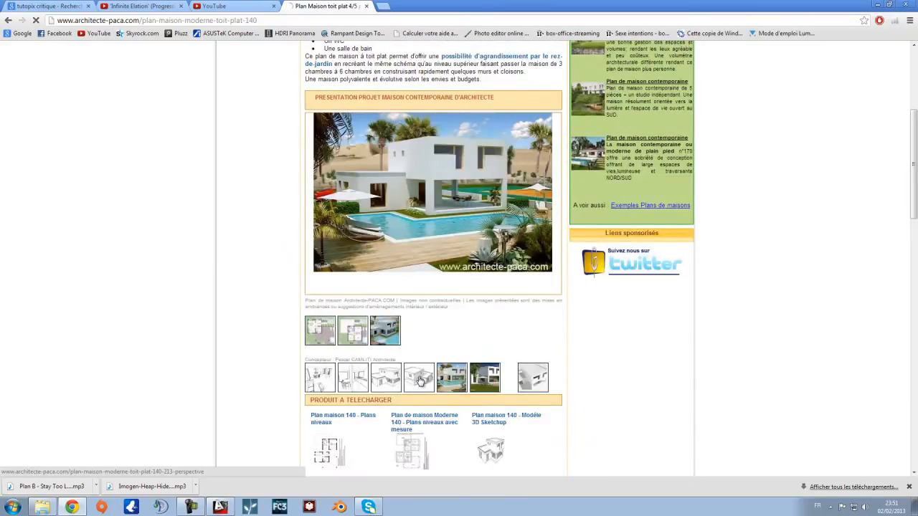
scroll(385, 355, down, 3)
scroll(385, 355, down, 3)
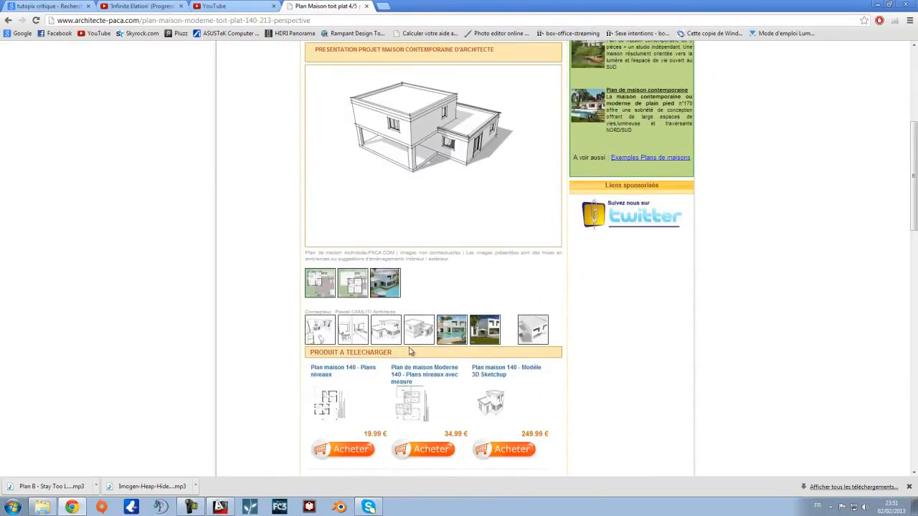
scroll(391, 335, down, 3)
scroll(390, 335, up, 3)
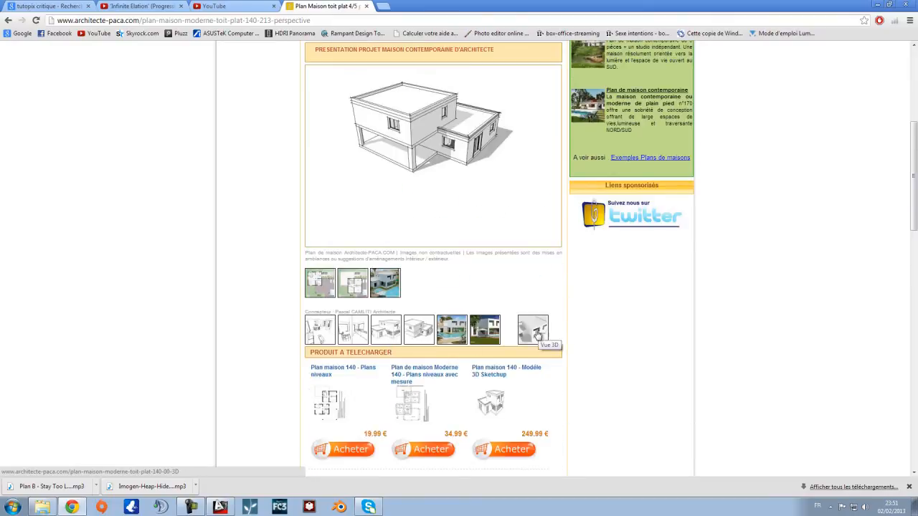
click(331, 328)
scroll(405, 363, down, 1)
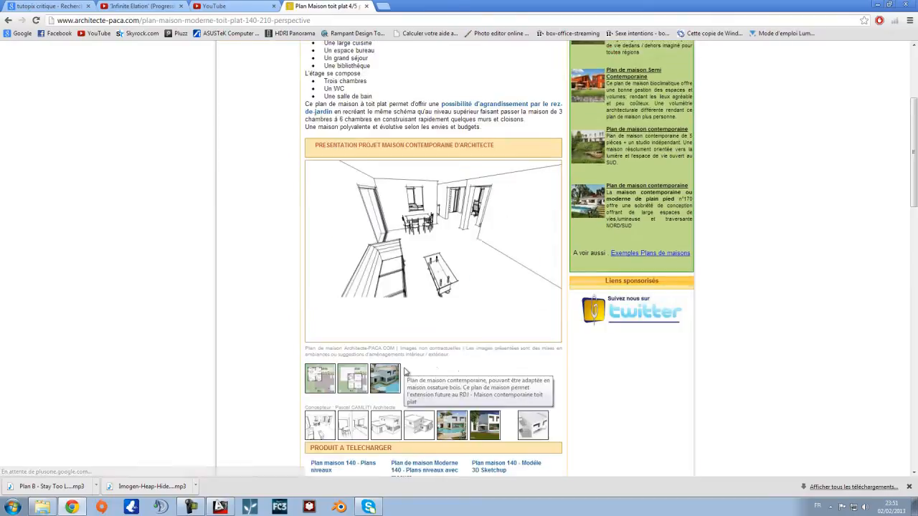
click(388, 427)
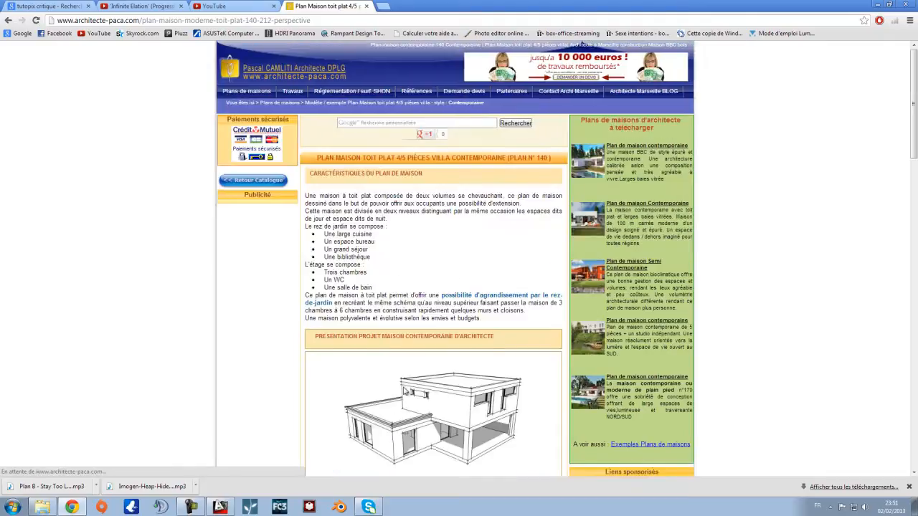
scroll(398, 401, down, 2)
scroll(409, 416, down, 1)
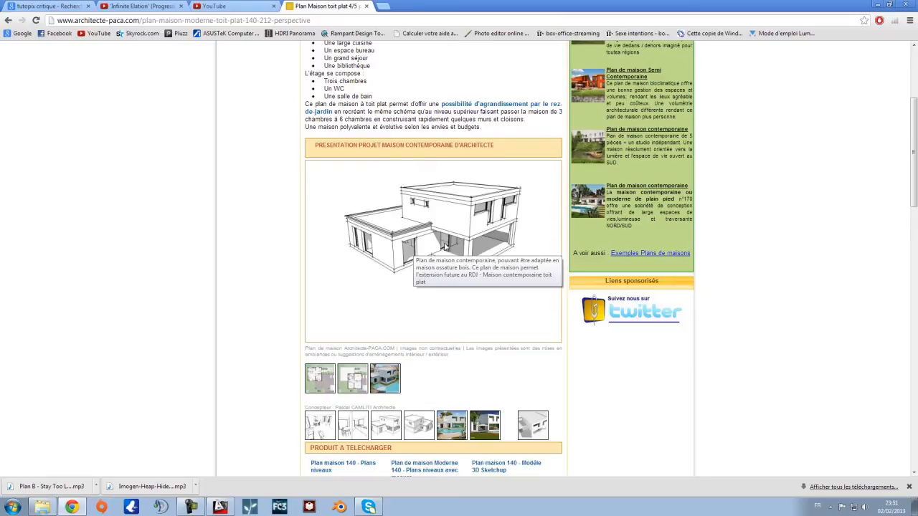
Step: Switch to AutoCAD and erase the existing vertical and horizontal lines
click(223, 507)
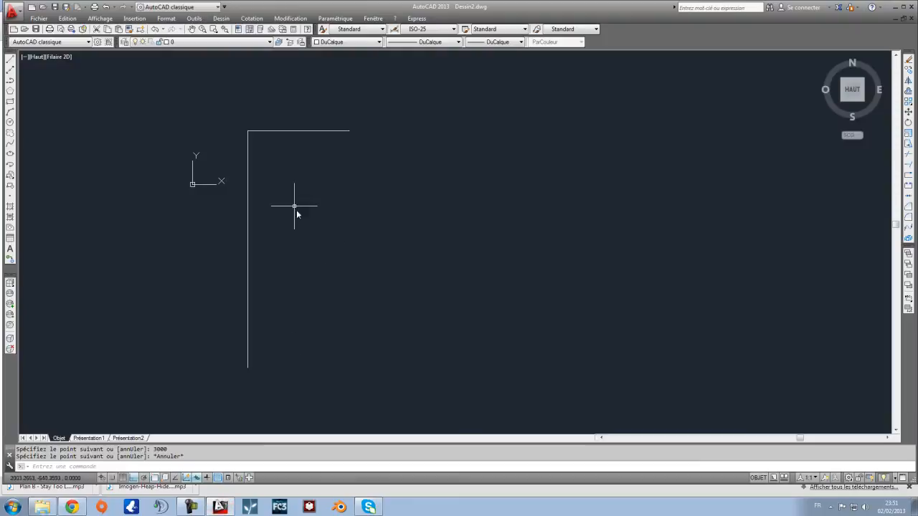
click(470, 319)
click(178, 115)
key(Delete)
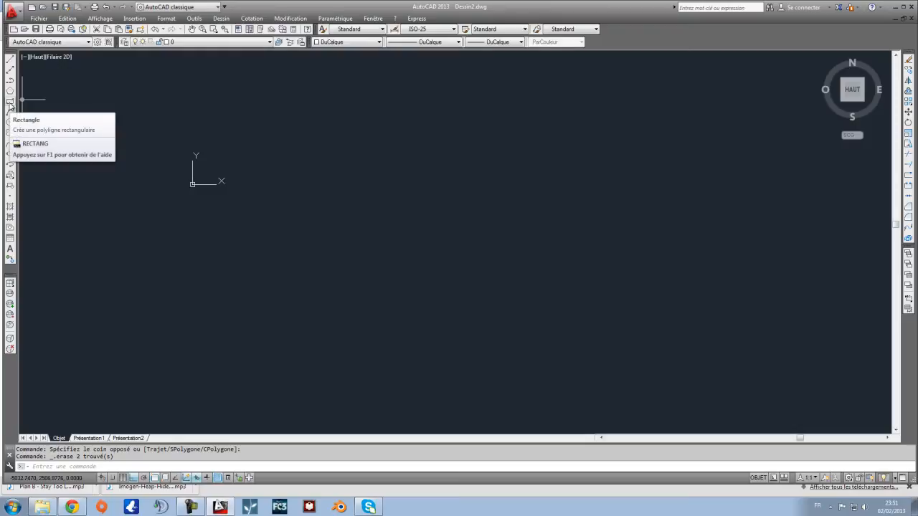
Step: Draw an 8000 by 8000 square with the Rectangle command in the empty drawing area
click(12, 104)
click(184, 121)
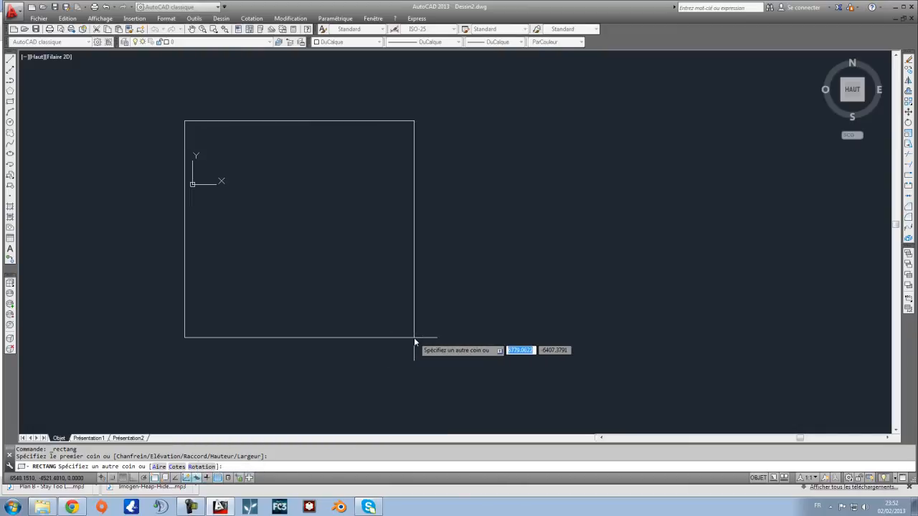
text(000)
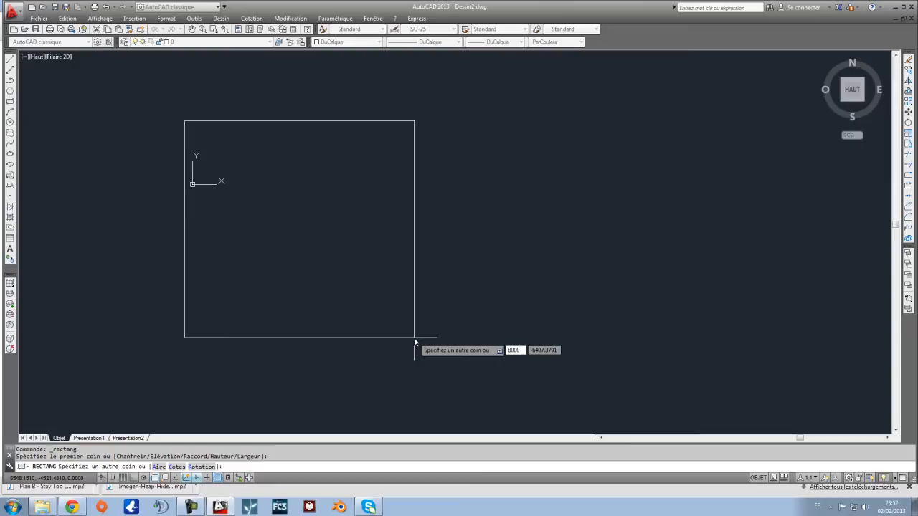
key(Tab)
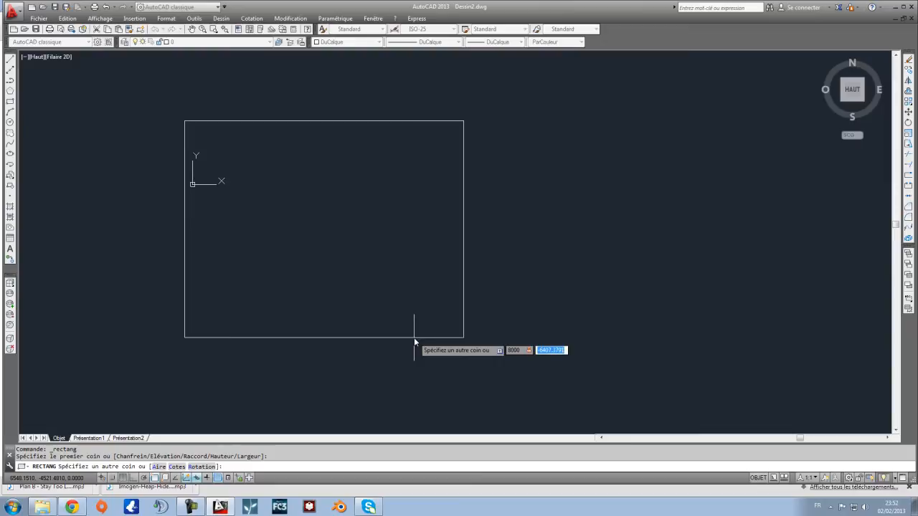
text(3000)
key(Return)
scroll(322, 264, down, 2)
mouse_move(369, 190)
middle_down()
mouse_move(312, 329)
mouse_move(317, 308)
middle_up()
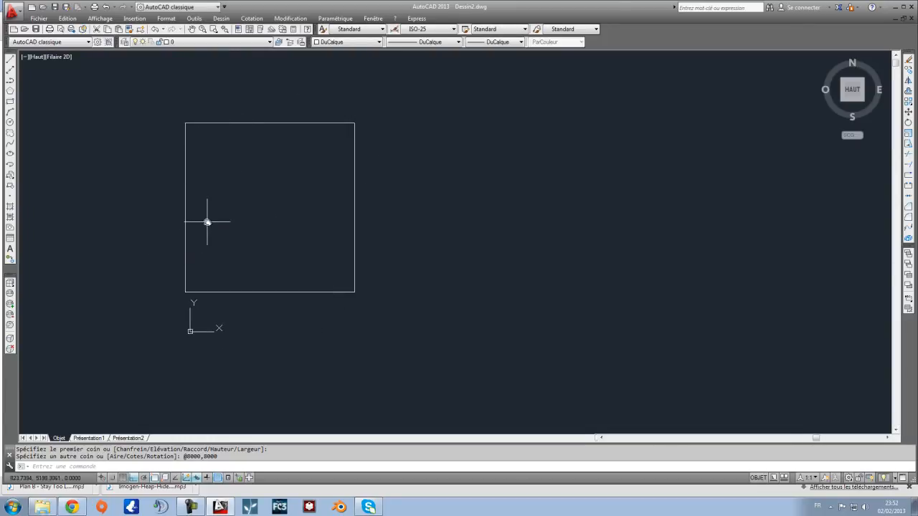
Step: Offset the square inward by 200 to form the wall thickness, without offsetting anything else
click(908, 92)
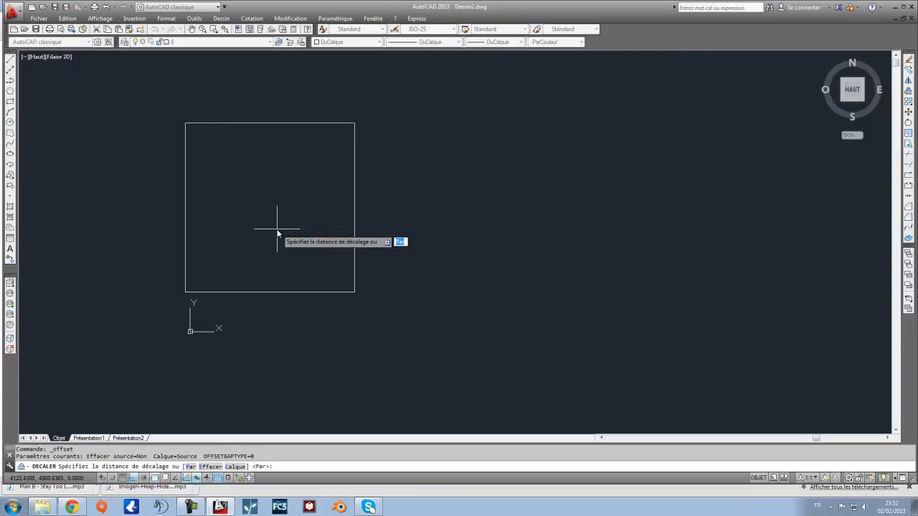
key(Return)
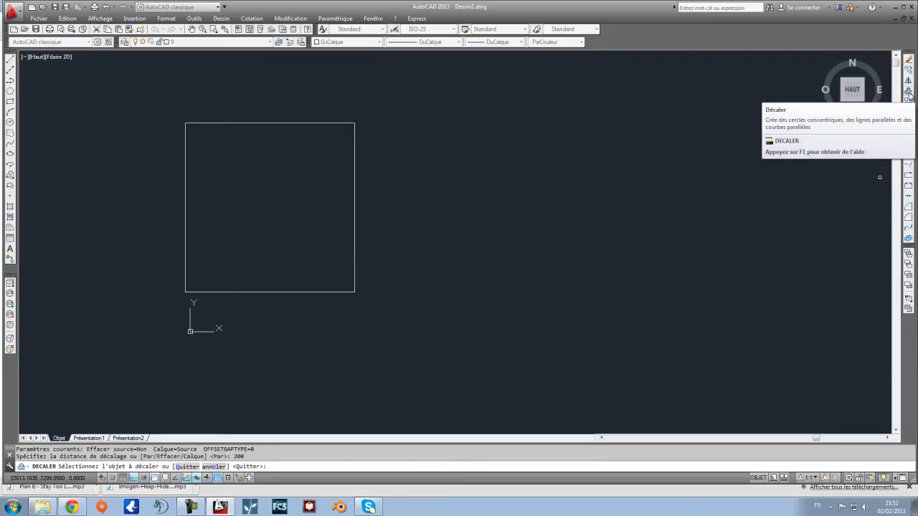
click(286, 126)
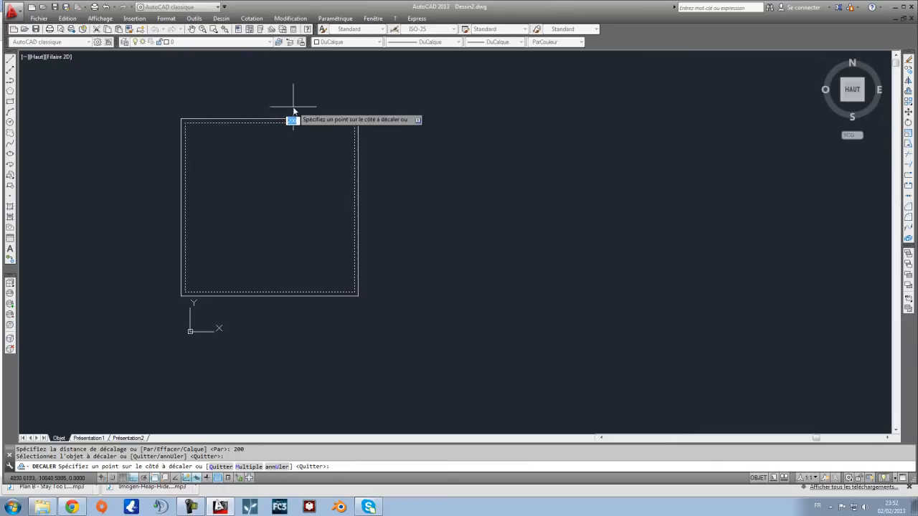
click(282, 153)
scroll(295, 146, up, 2)
middle_drag(293, 127, 361, 160)
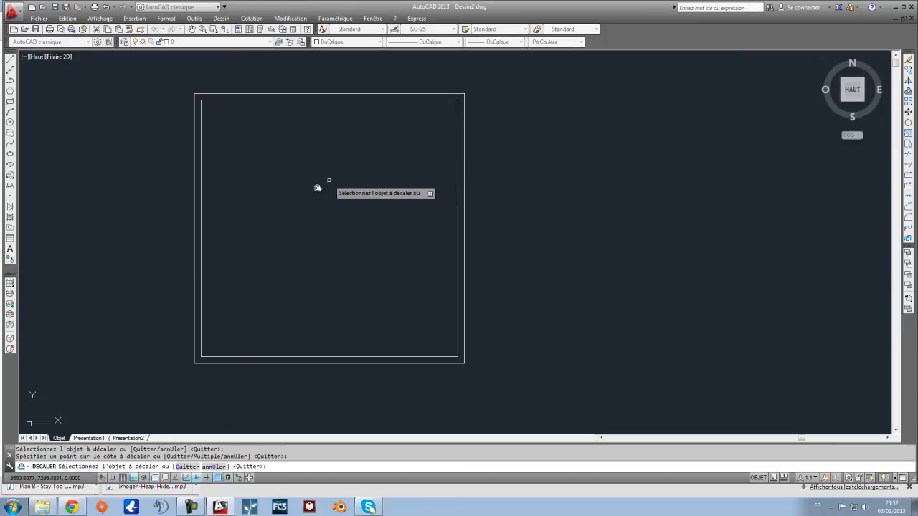
key(Escape)
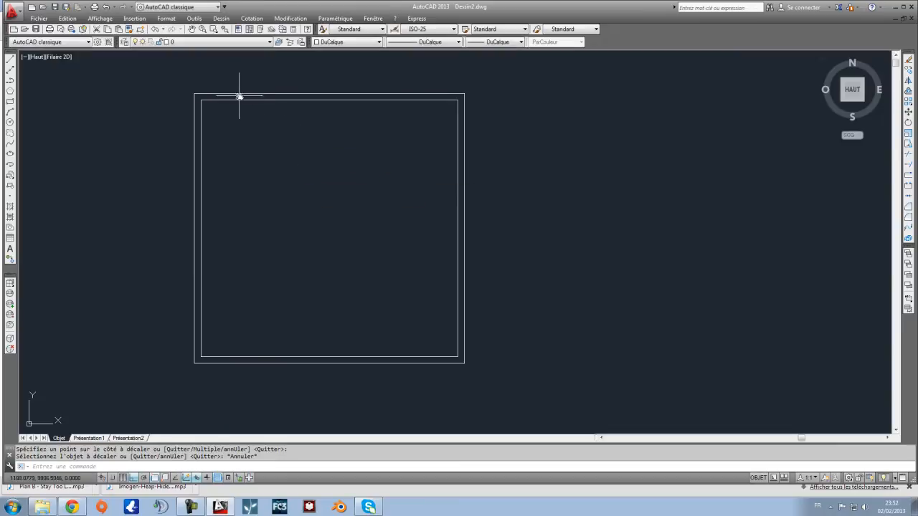
Step: Switch to Chrome to compare the house plan's two exterior perspective drawings, and return to the AutoCAD drawing
click(72, 507)
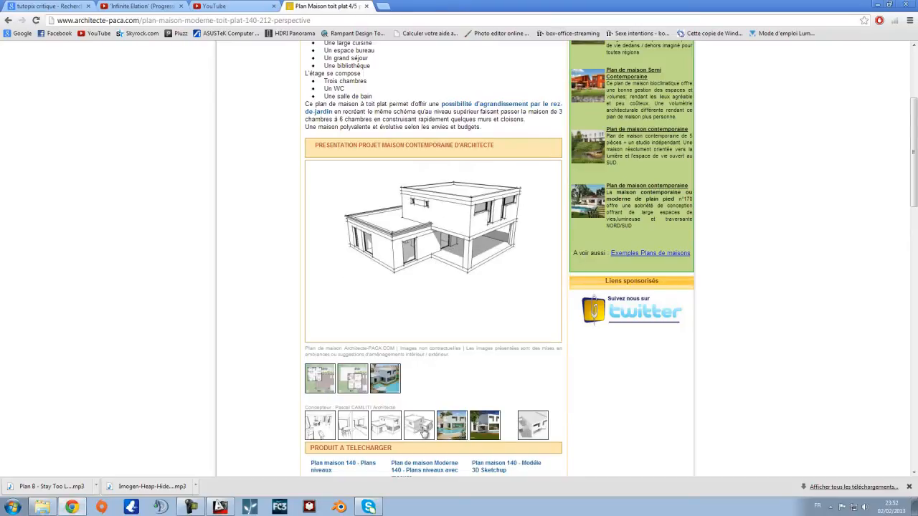
click(420, 428)
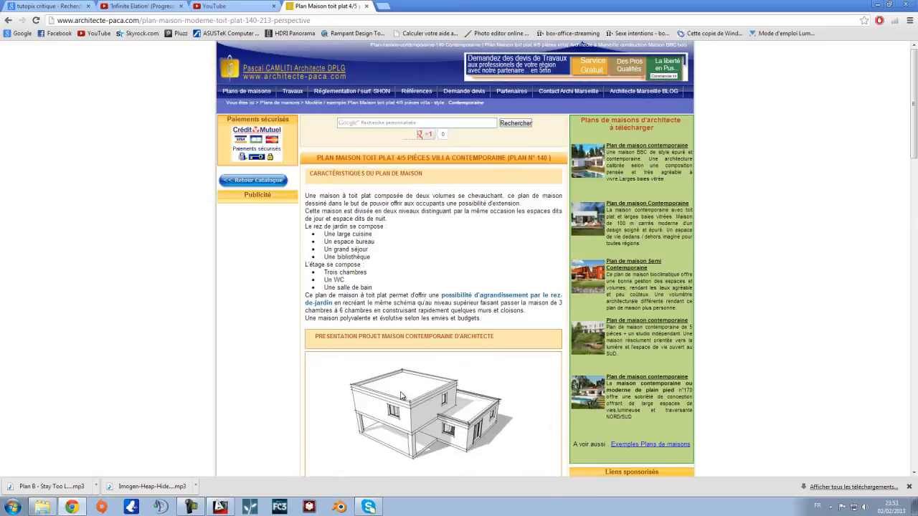
scroll(398, 448, down, 5)
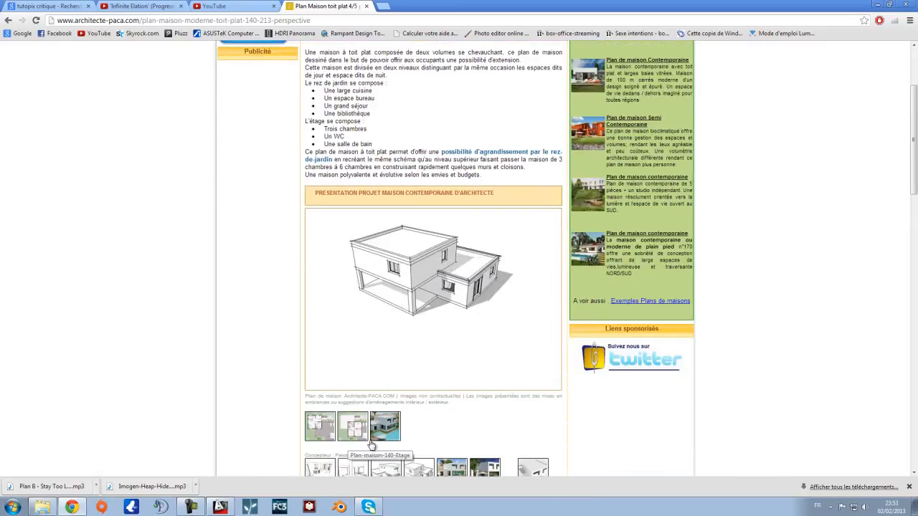
click(414, 429)
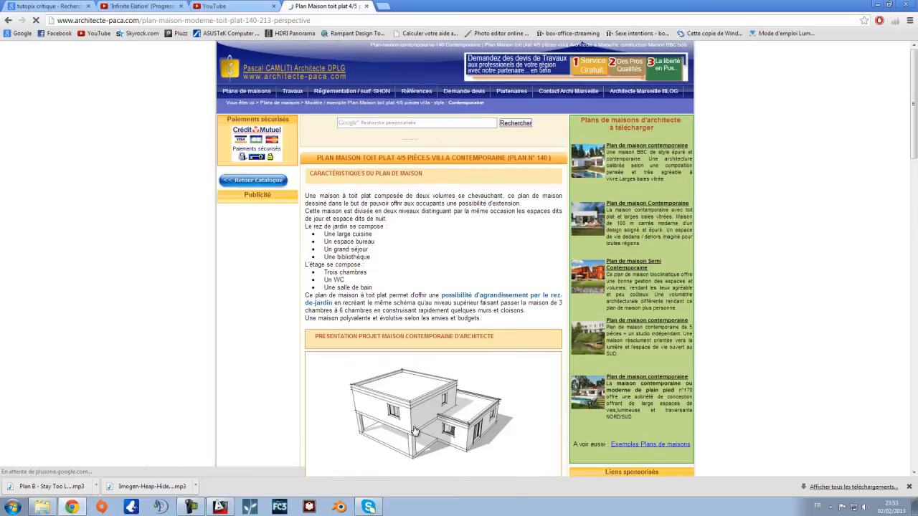
scroll(362, 430, down, 3)
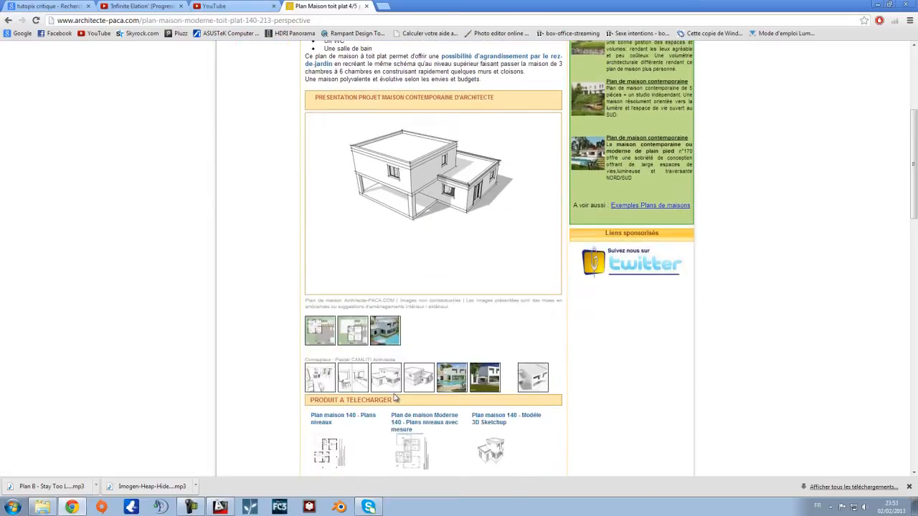
click(372, 385)
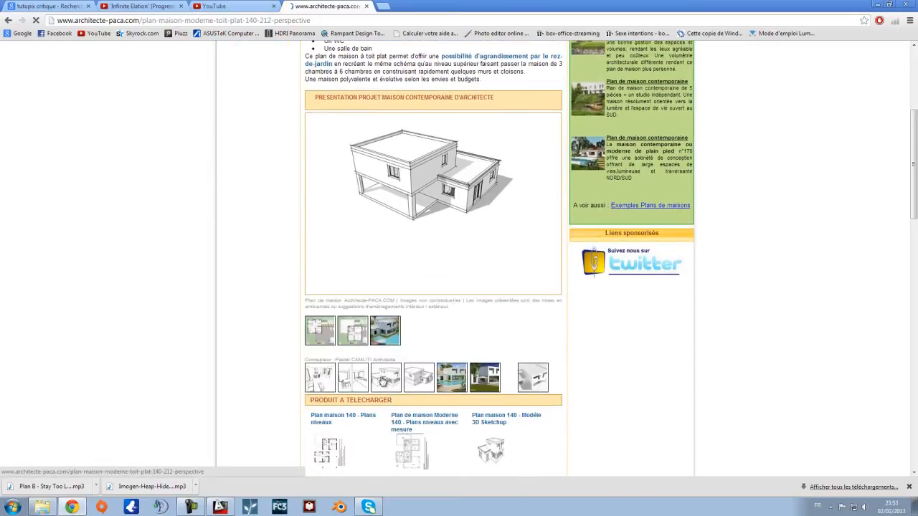
scroll(331, 428, down, 1)
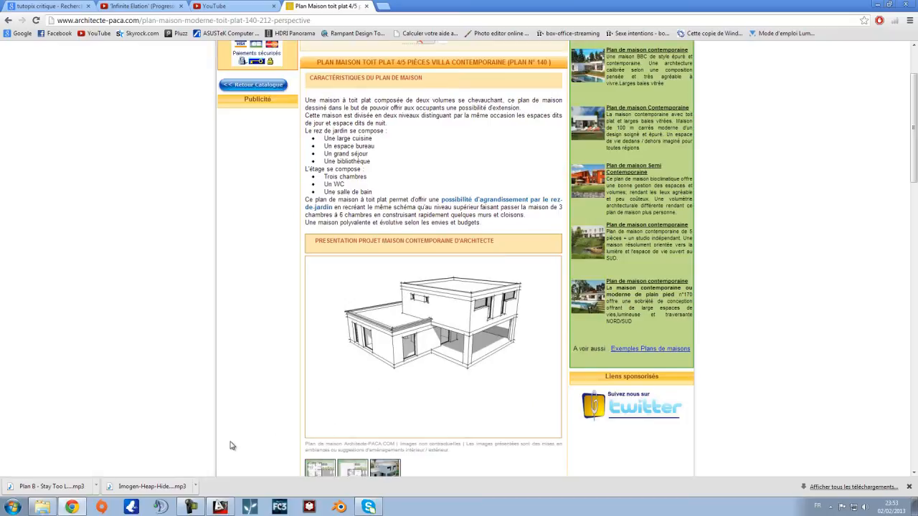
click(220, 507)
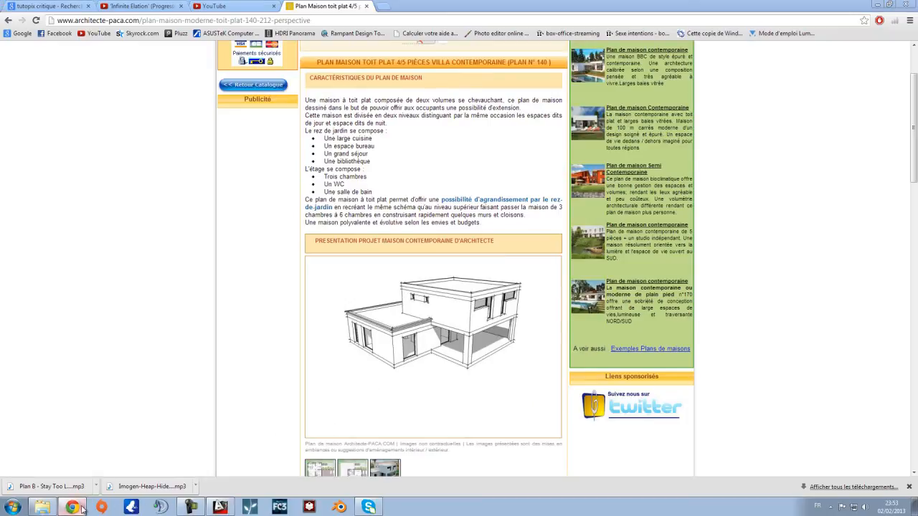
middle_drag(81, 139, 151, 144)
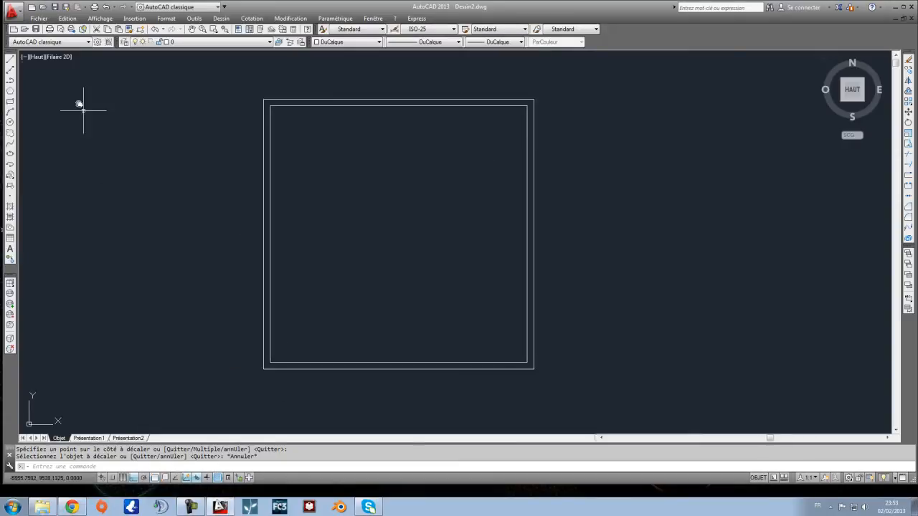
Step: Draw a line 1000 down from the inner edge of the top wall and continue it horizontally across the left wall
click(10, 59)
click(287, 106)
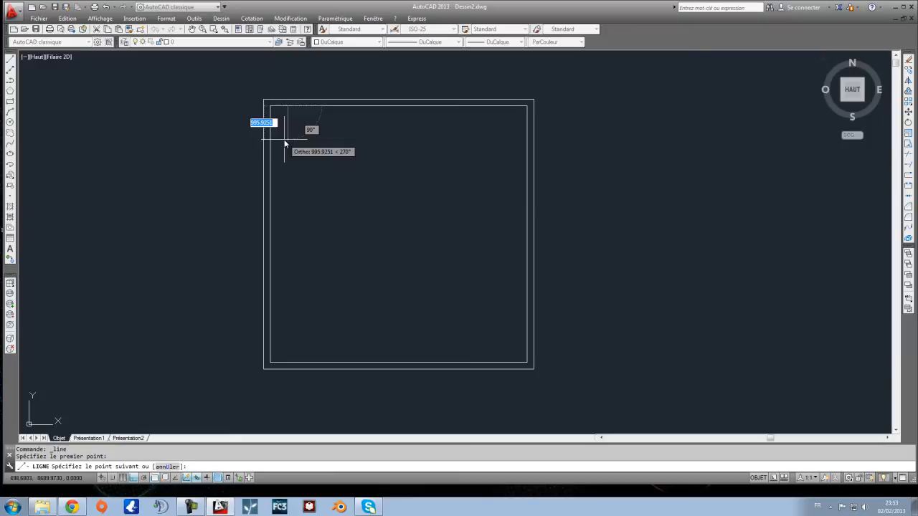
text(1000)
key(Return)
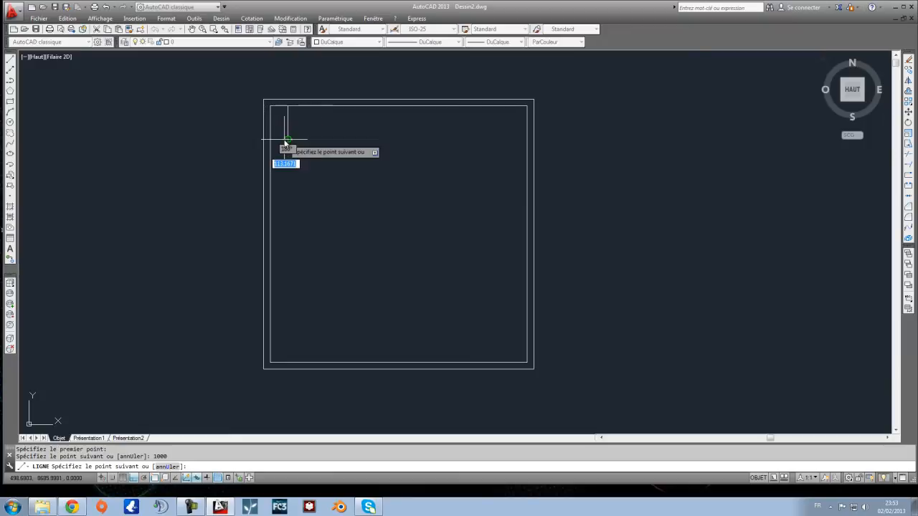
scroll(251, 144, up, 3)
scroll(308, 165, down, 3)
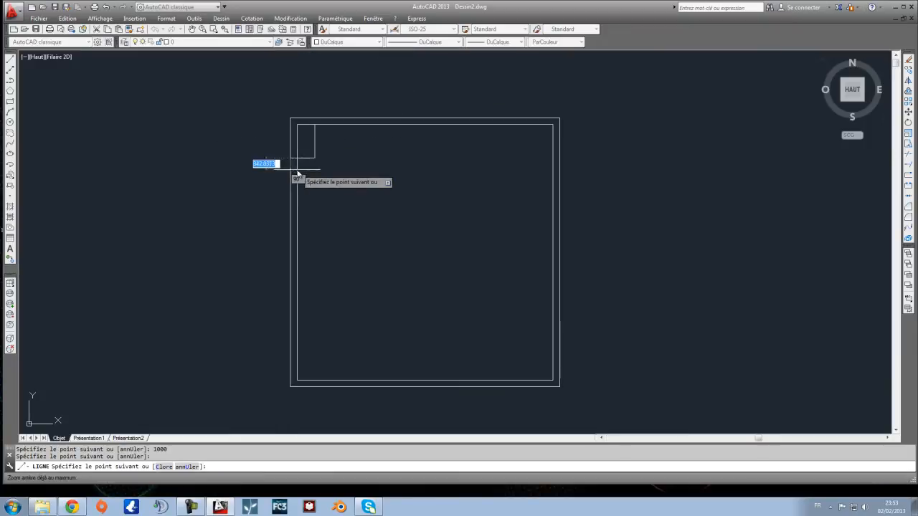
key(Escape)
Step: Erase the vertical guide line, keeping the horizontal line that crosses the left wall
click(331, 170)
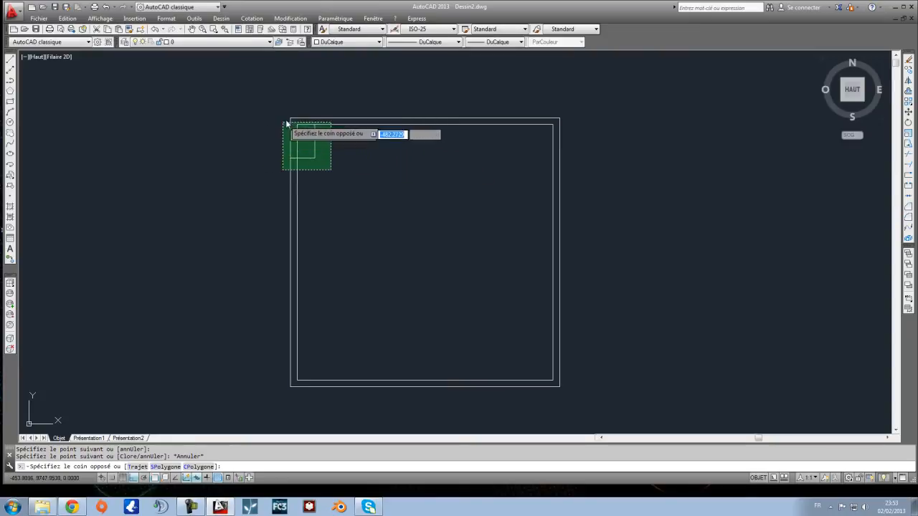
click(277, 131)
key(Delete)
scroll(303, 157, up, 2)
scroll(294, 194, down, 1)
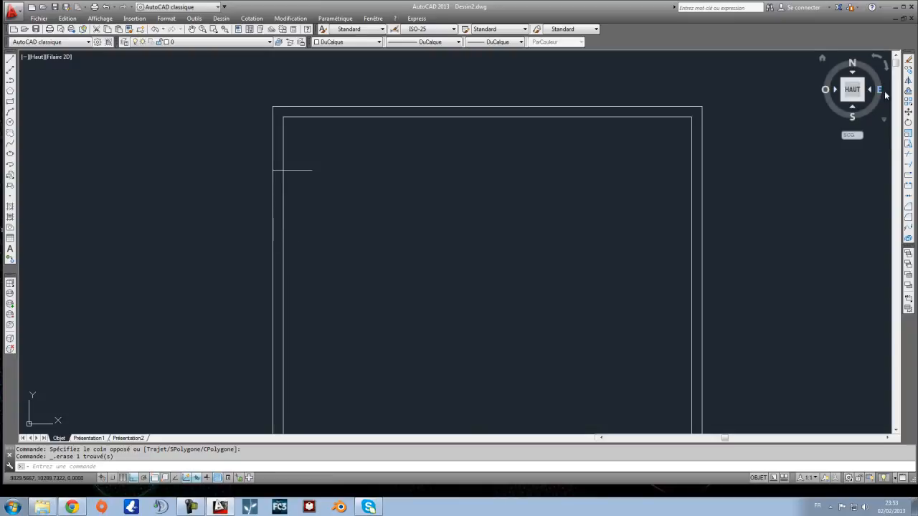
Step: Offset the horizontal line crossing the left wall downward by 1000
click(909, 92)
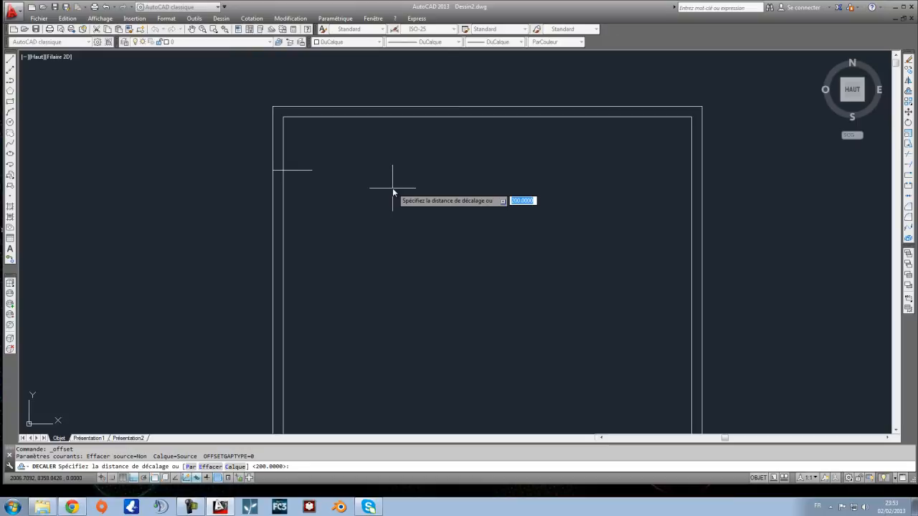
text(1000)
key(Return)
click(304, 171)
click(322, 259)
scroll(326, 251, down, 2)
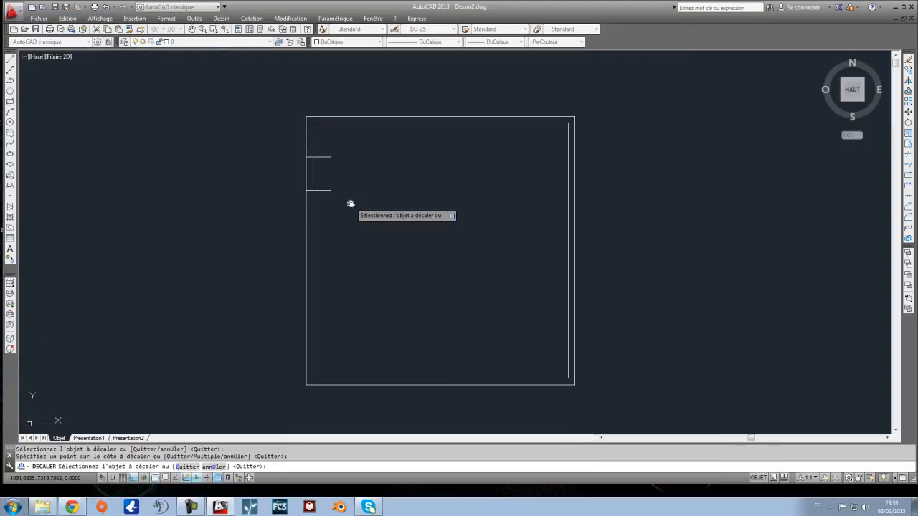
key(Escape)
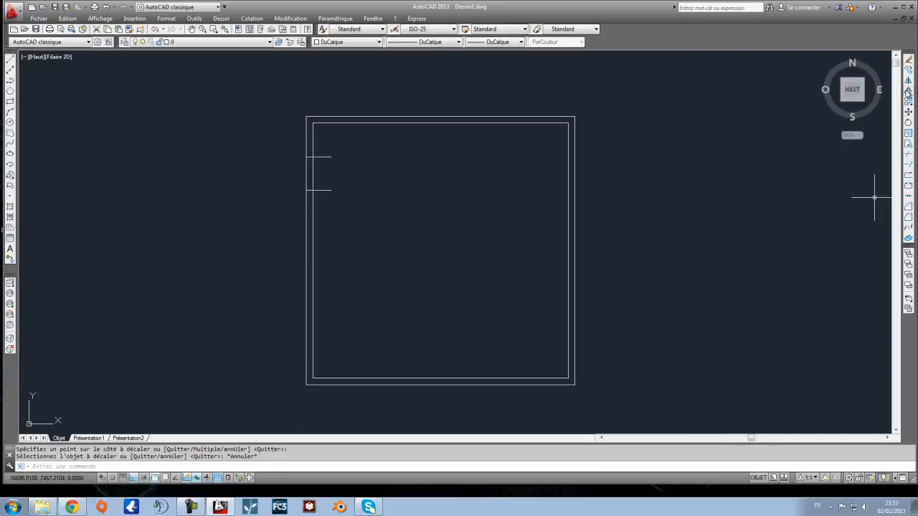
Step: Check the reference perspective in Chrome, and offset the lower left-wall line another 1000 downward in AutoCAD
click(908, 91)
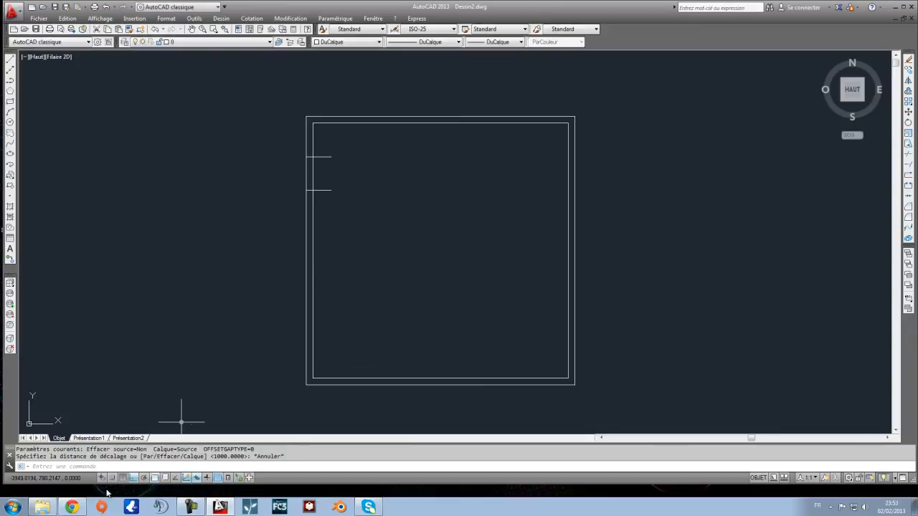
click(78, 507)
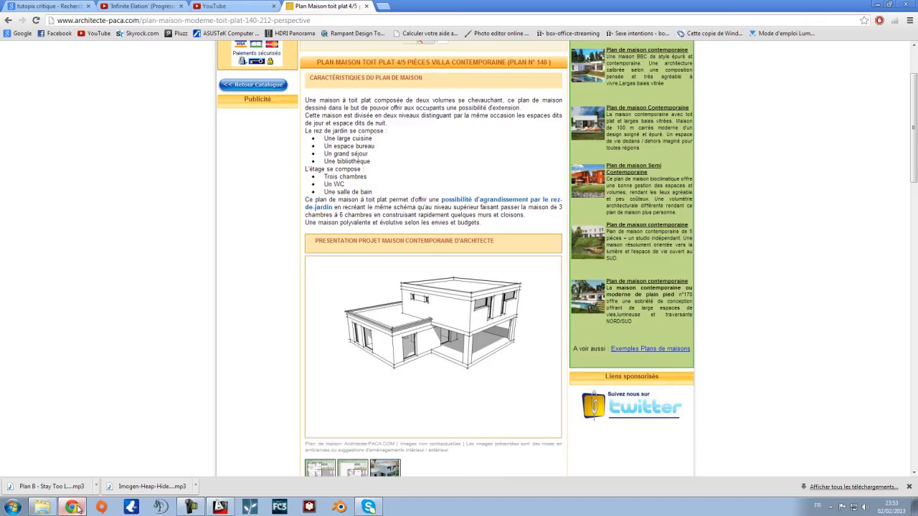
click(74, 507)
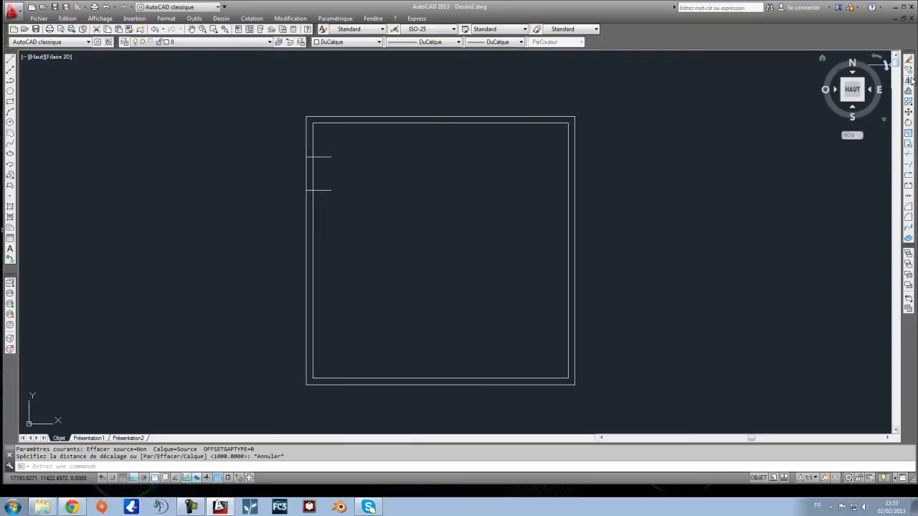
click(908, 92)
key(Return)
click(320, 190)
click(364, 254)
right_click(368, 255)
click(385, 258)
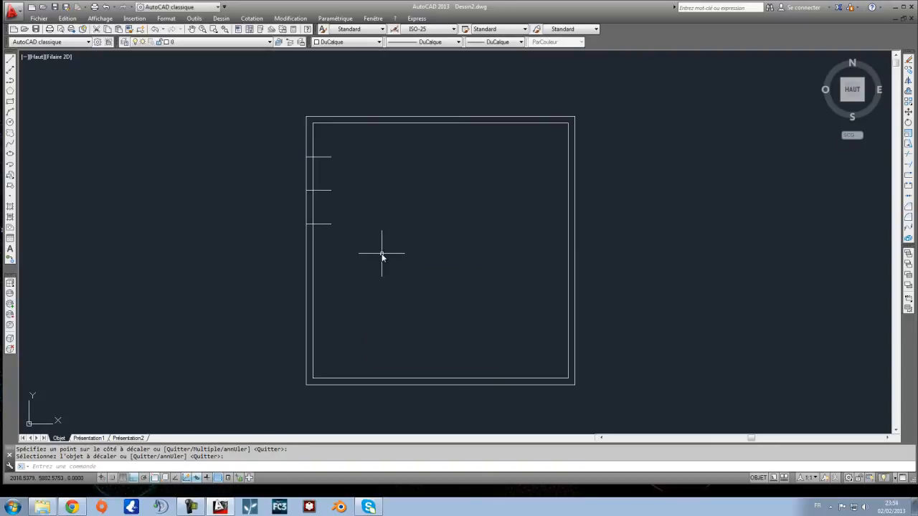
Step: Offset the lowest of the three left-wall lines downward by 2500
right_click(383, 257)
click(423, 261)
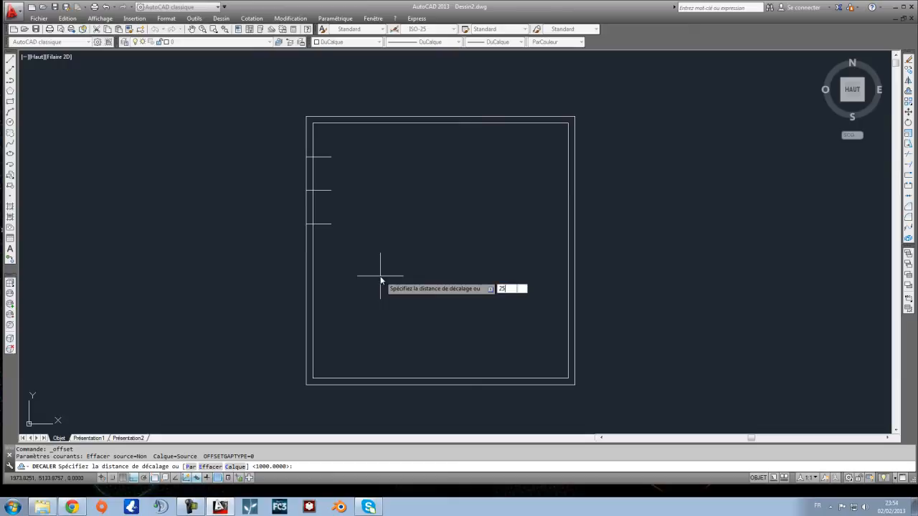
key(Return)
click(326, 223)
click(332, 289)
key(Escape)
Step: Check the reference perspective in Chrome, and move the four left-wall lines straight up by about 855 in AutoCAD
click(72, 507)
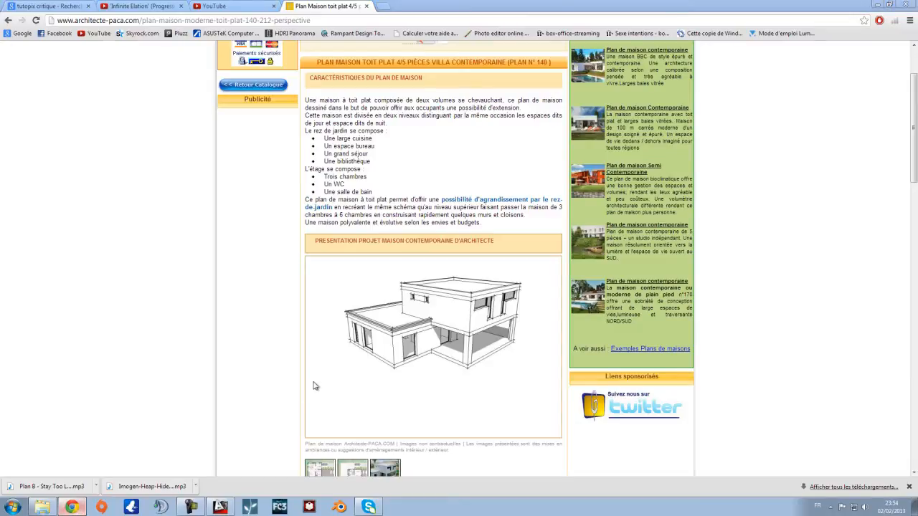
key(alt+Tab)
mouse_move(376, 380)
middle_down()
mouse_move(347, 338)
mouse_move(373, 352)
mouse_move(414, 347)
mouse_move(403, 333)
middle_up()
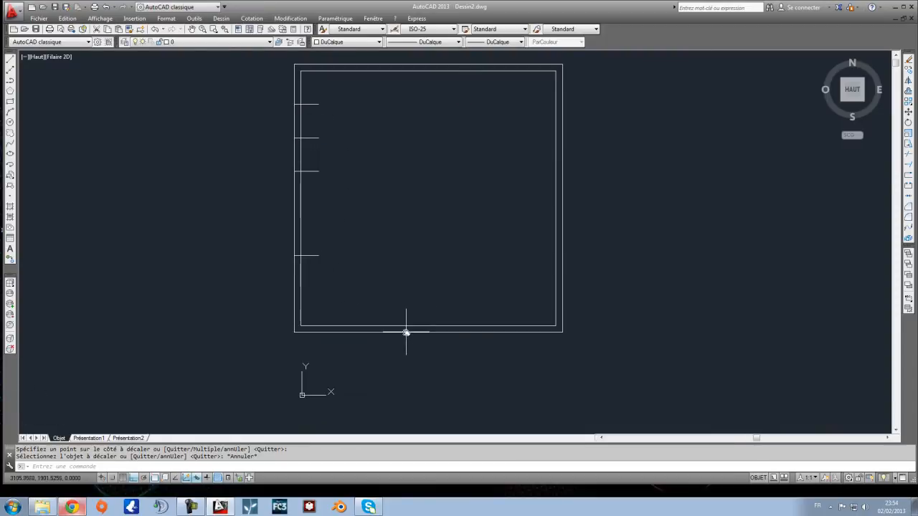
click(362, 284)
click(305, 98)
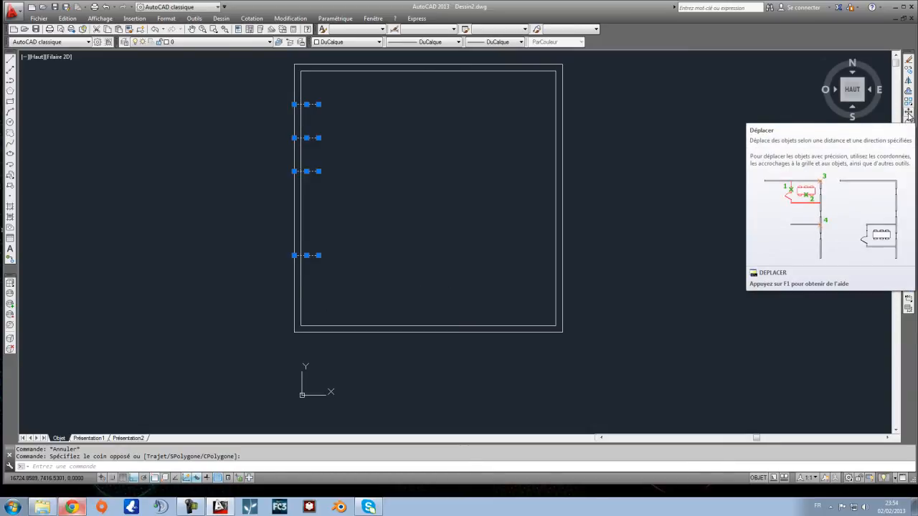
click(908, 112)
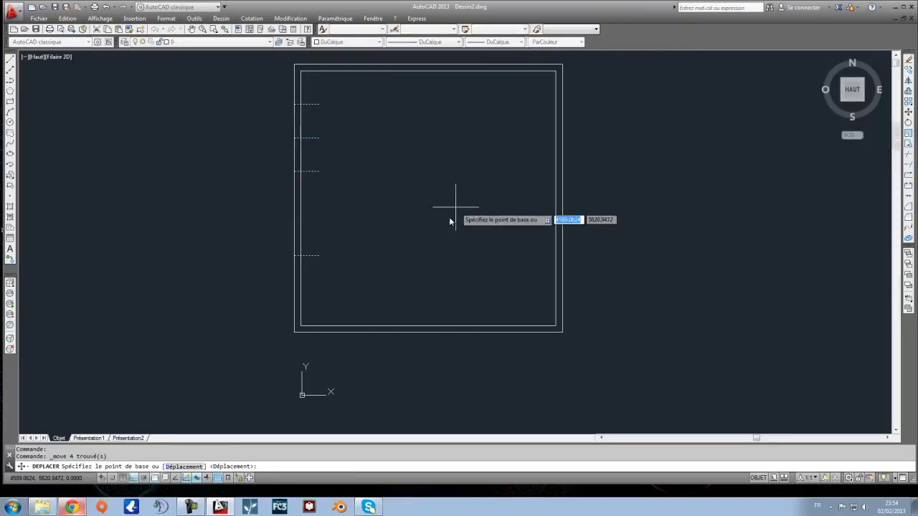
click(450, 270)
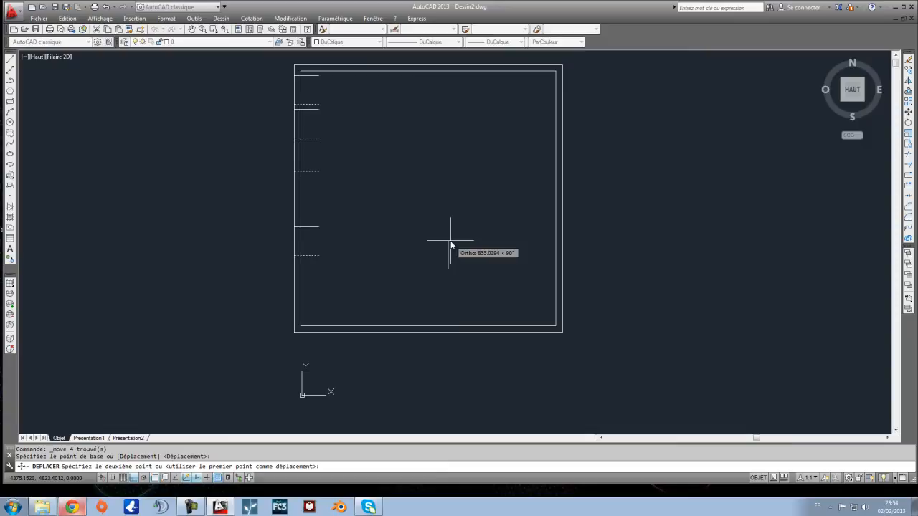
click(451, 244)
scroll(316, 121, up, 2)
scroll(306, 125, down, 2)
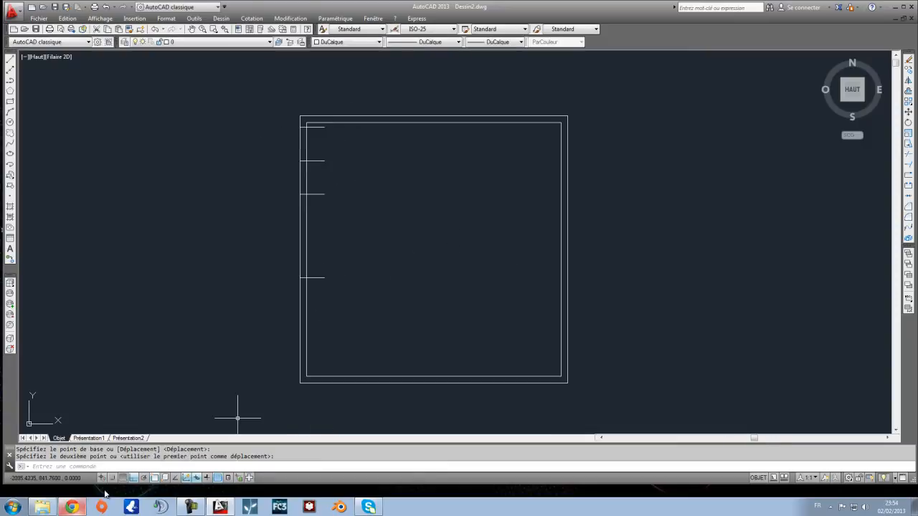
Step: Draw connected lines from the outer bottom-left corner: a short one down, 1000 to the right, and up across the bottom wall
scroll(322, 388, up, 2)
scroll(352, 330, down, 2)
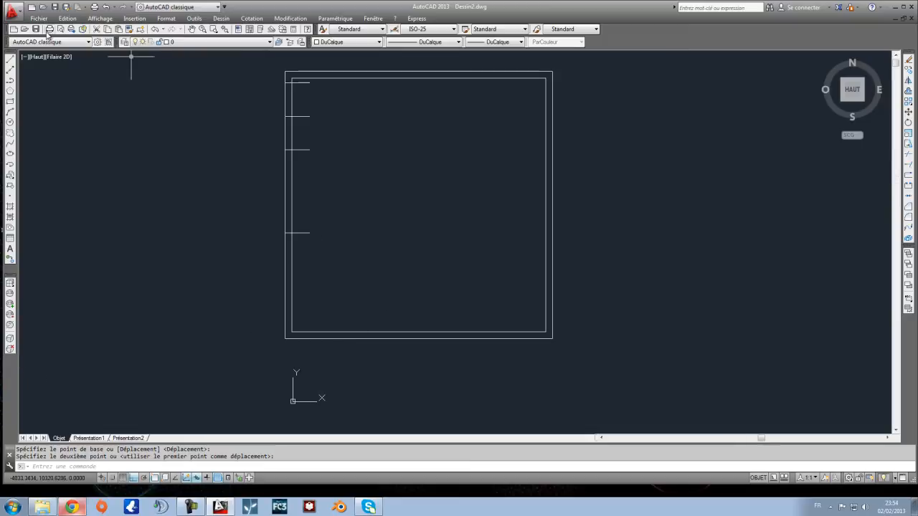
key(Escape)
click(10, 63)
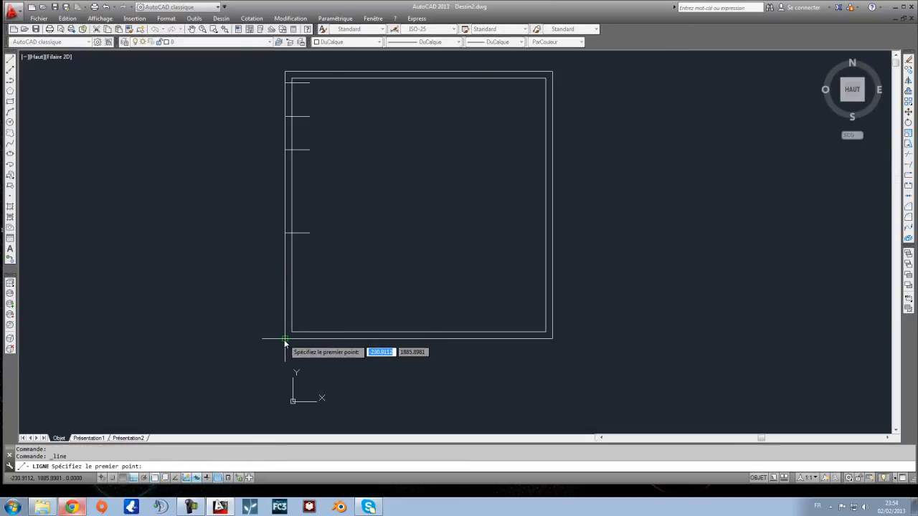
click(285, 338)
click(285, 357)
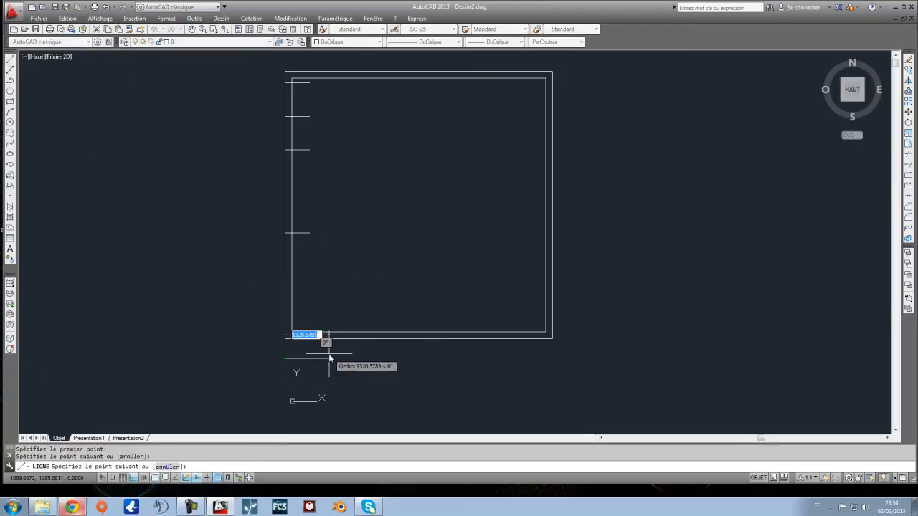
text(1000)
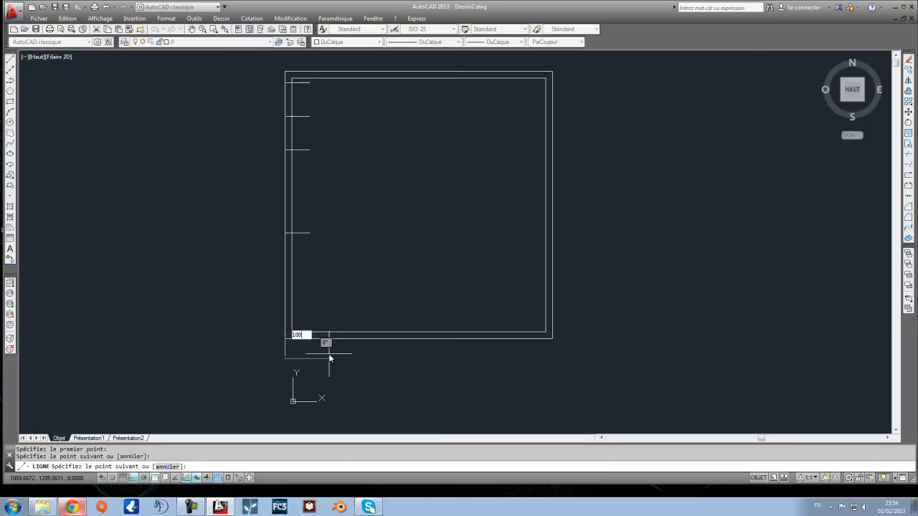
key(Return)
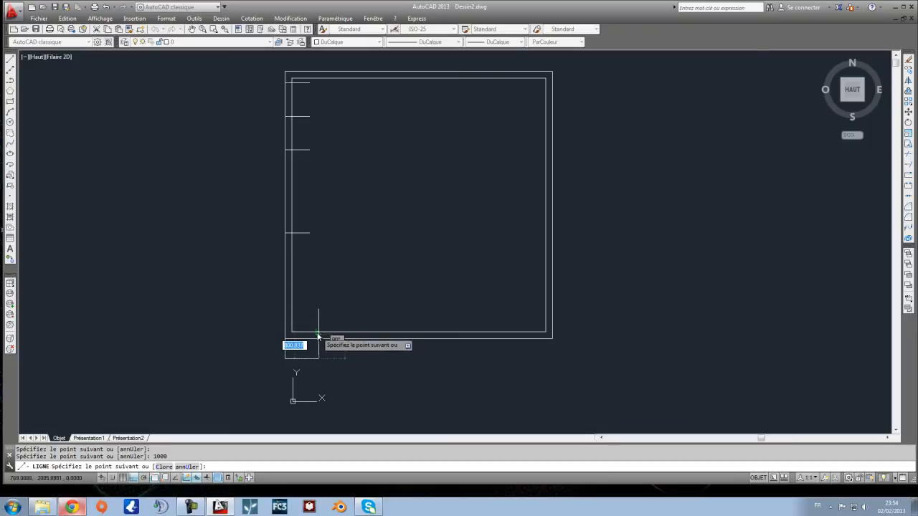
click(320, 332)
Step: Try offsetting the vertical line across the bottom wall 1500 to the right, and erase the copy
click(71, 508)
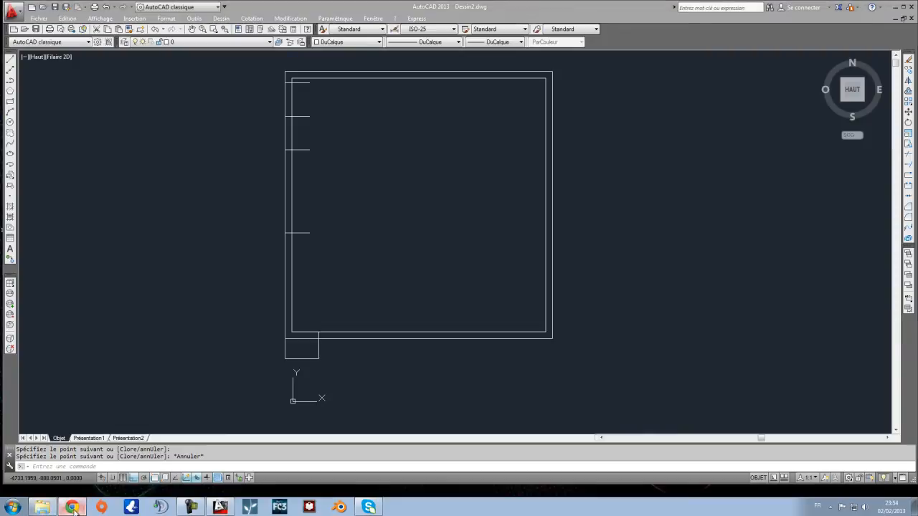
click(71, 507)
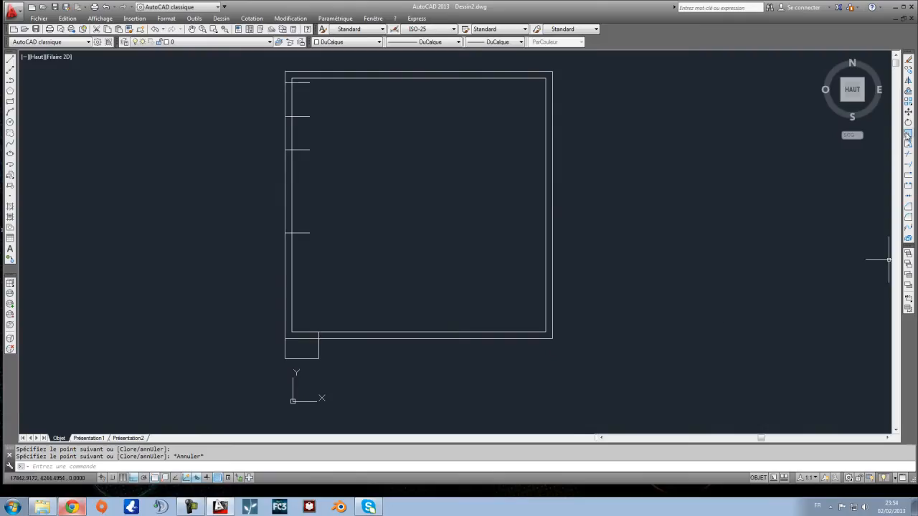
click(908, 92)
text(1500)
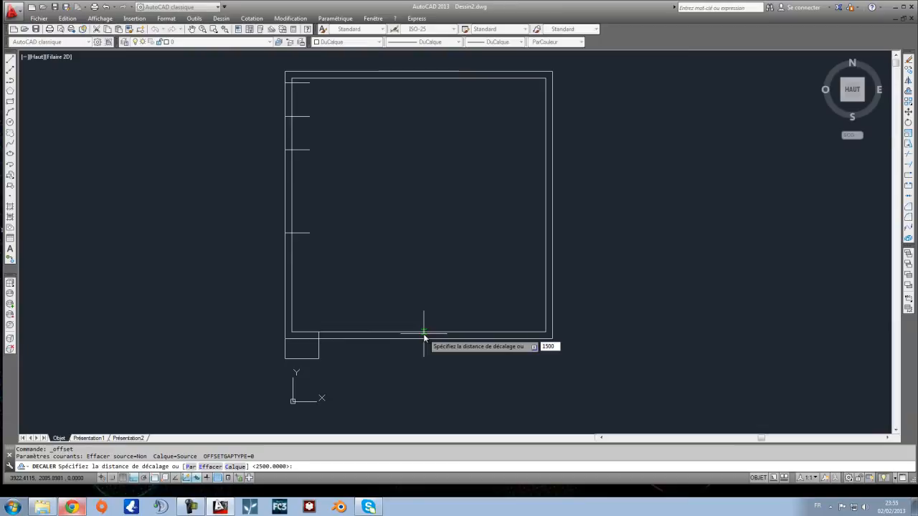
key(Return)
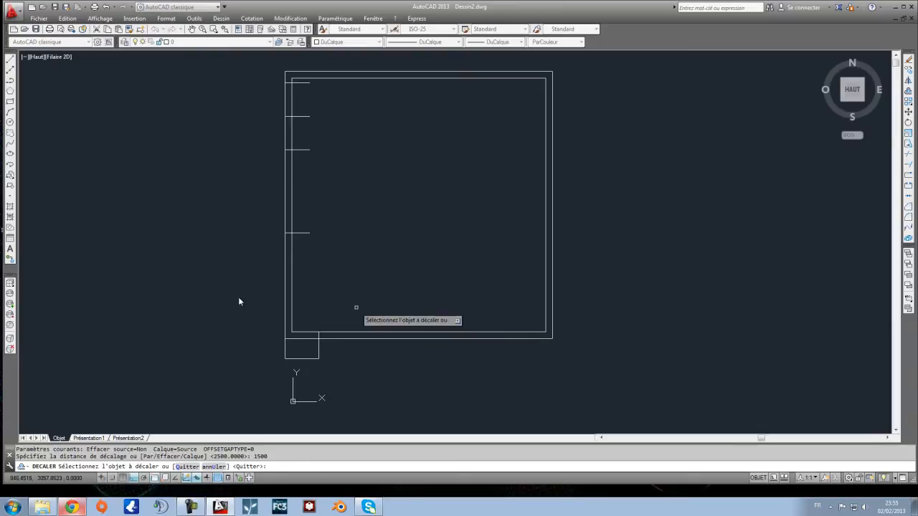
click(316, 350)
click(389, 356)
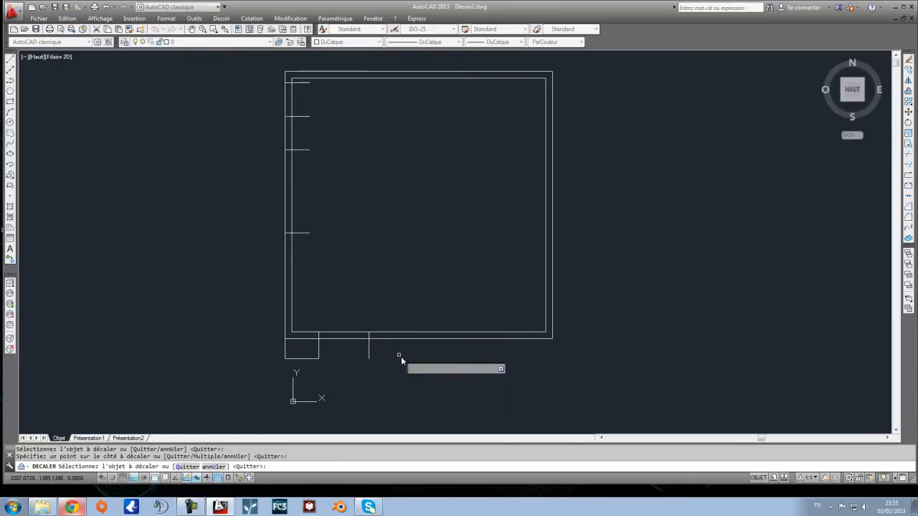
key(Escape)
click(395, 355)
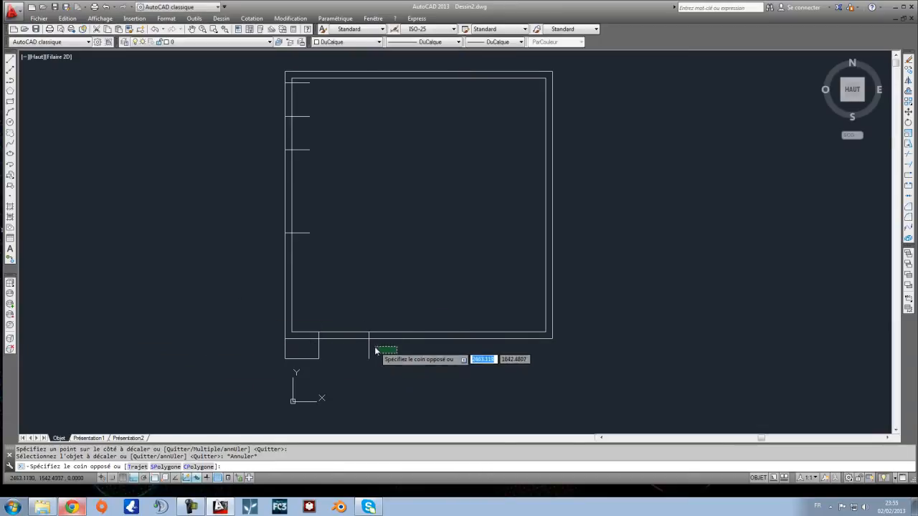
click(366, 350)
key(Delete)
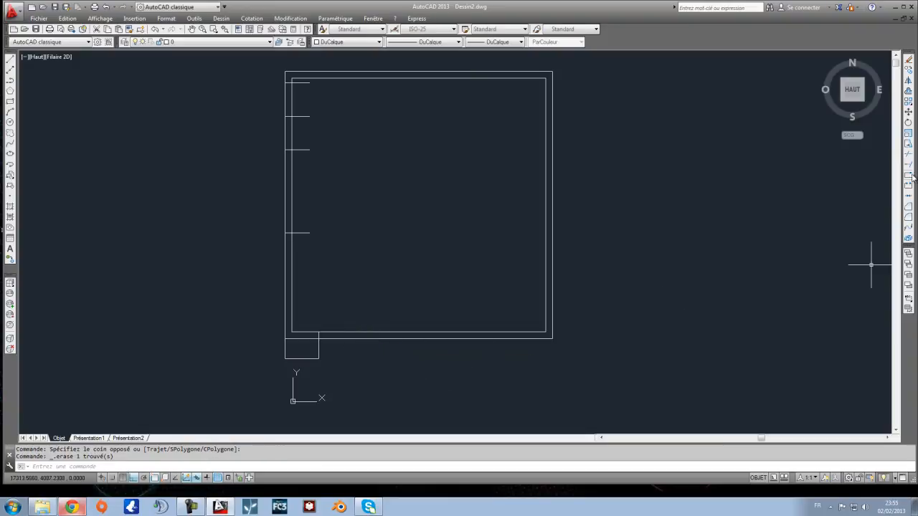
Step: Offset the vertical line crossing the bottom wall 2000 to the right
click(909, 93)
text(2000)
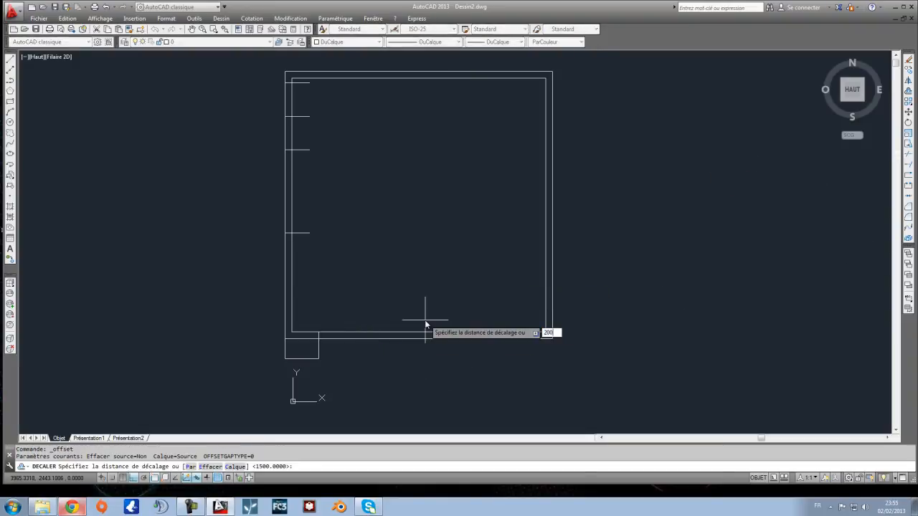
key(Return)
click(320, 351)
click(348, 353)
key(Escape)
Step: Switch to Chrome and open the other exterior perspective drawing to examine the windows and doors on the opposite side
click(72, 507)
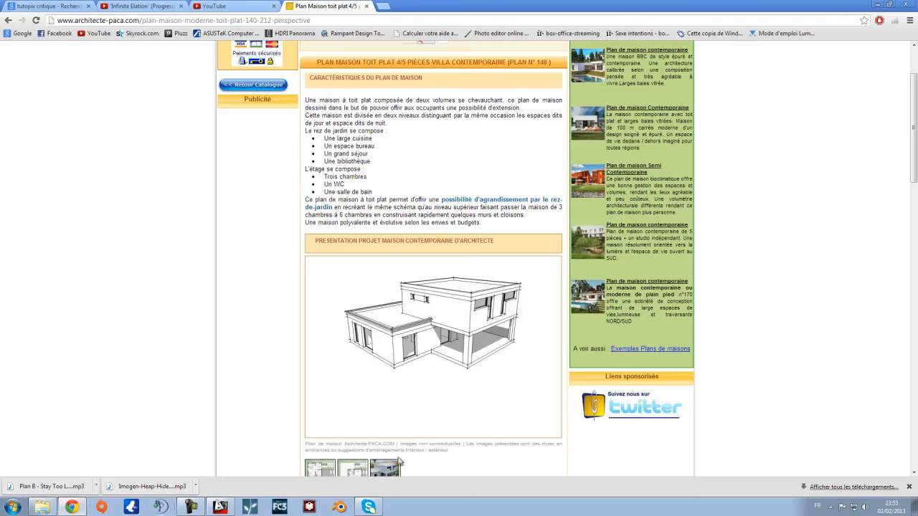
scroll(423, 423, down, 4)
click(420, 334)
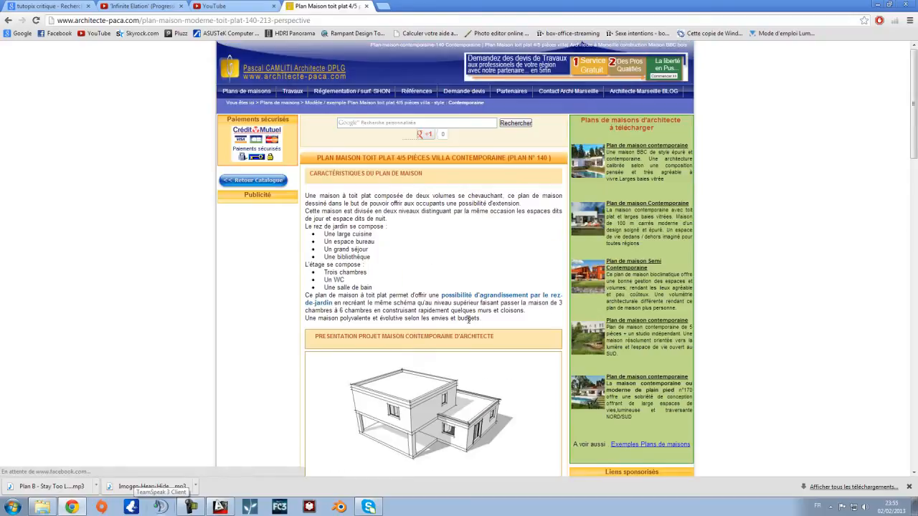
scroll(457, 319, down, 2)
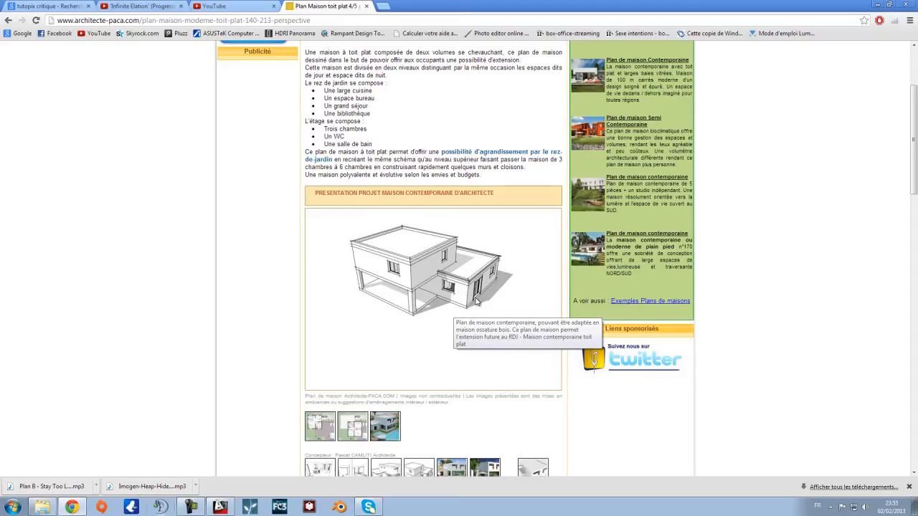
Step: Switch to AutoCAD and draw connected lines from the outer bottom-right corner: a short one down, 1000 left, and up across the bottom wall
click(82, 510)
click(11, 59)
middle_drag(561, 366, 510, 281)
click(501, 254)
click(501, 283)
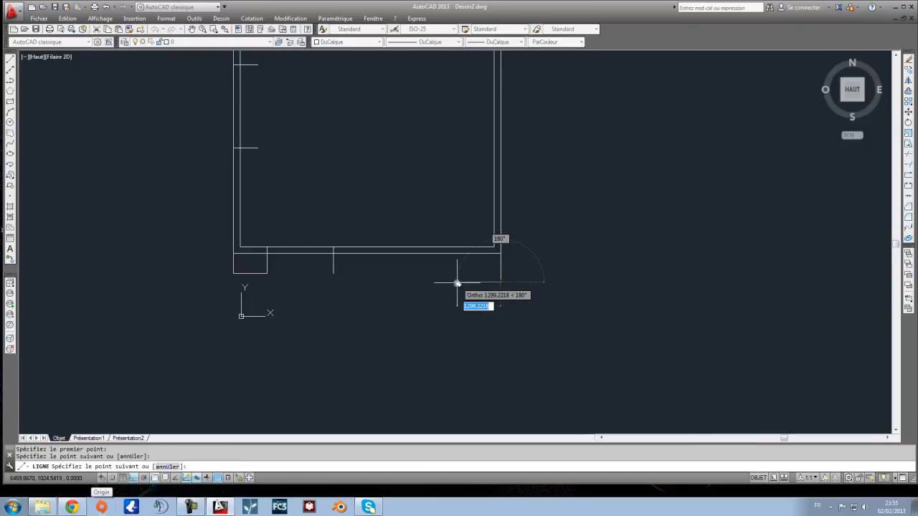
text(100)
key(Return)
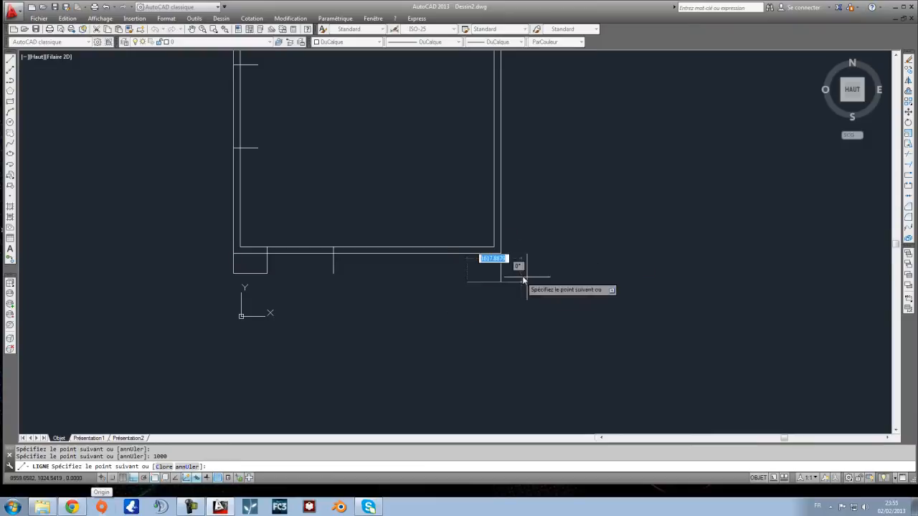
click(467, 247)
key(Escape)
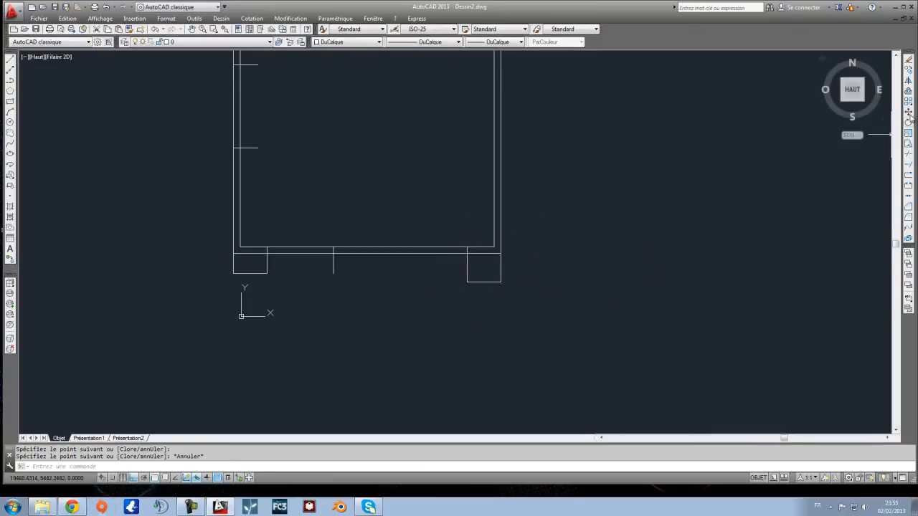
Step: Offset the new vertical line crossing the bottom wall near its right end 1500 to the left
click(909, 92)
text(1500)
key(Return)
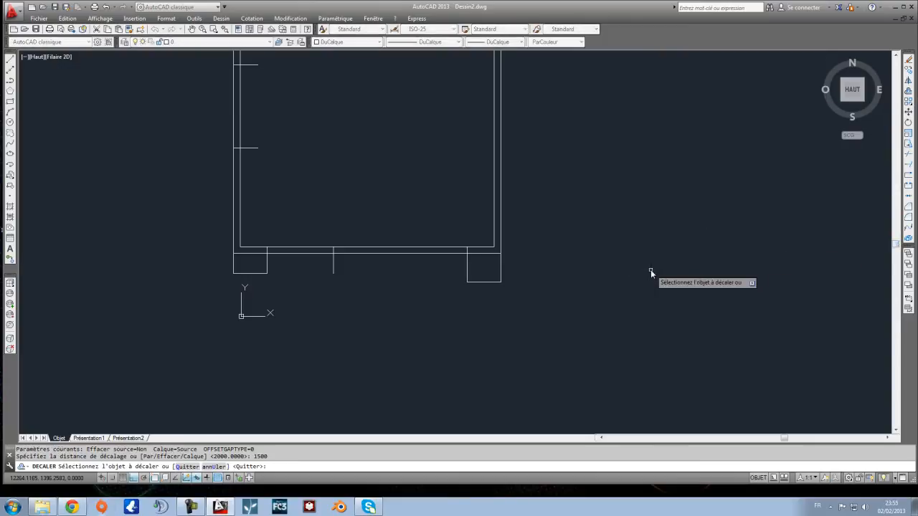
click(467, 264)
click(452, 286)
key(Escape)
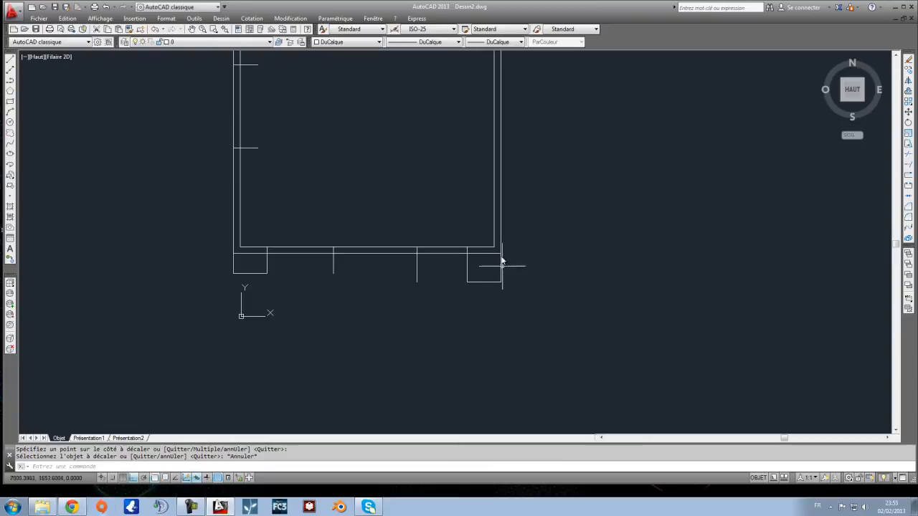
Step: Erase the two construction lines below the outer bottom-right corner, keeping the lines that cross the bottom wall
middle_drag(488, 230, 400, 290)
click(422, 344)
click(409, 329)
key(Delete)
Step: Draw connected lines from the outer bottom-right corner: a short one right, 1000 up, and left across the right wall
click(10, 61)
click(412, 313)
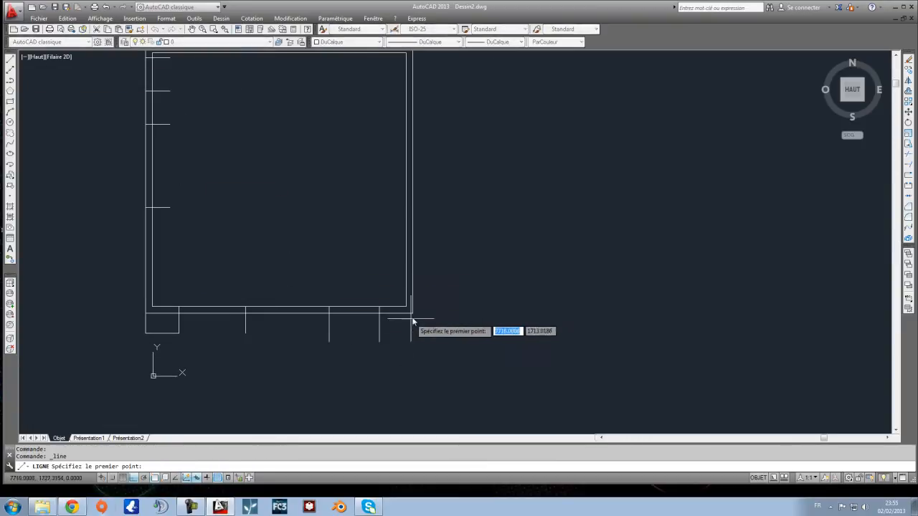
click(448, 315)
text(1000)
key(Return)
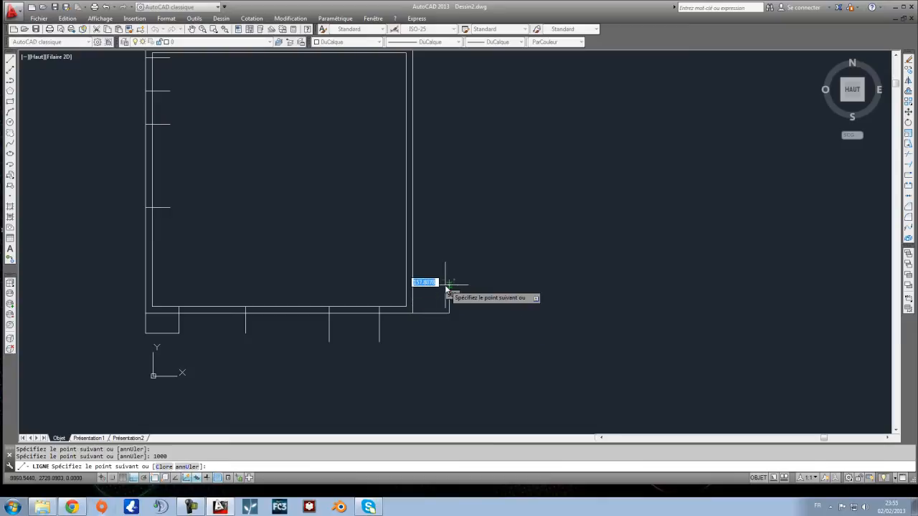
click(408, 283)
key(Escape)
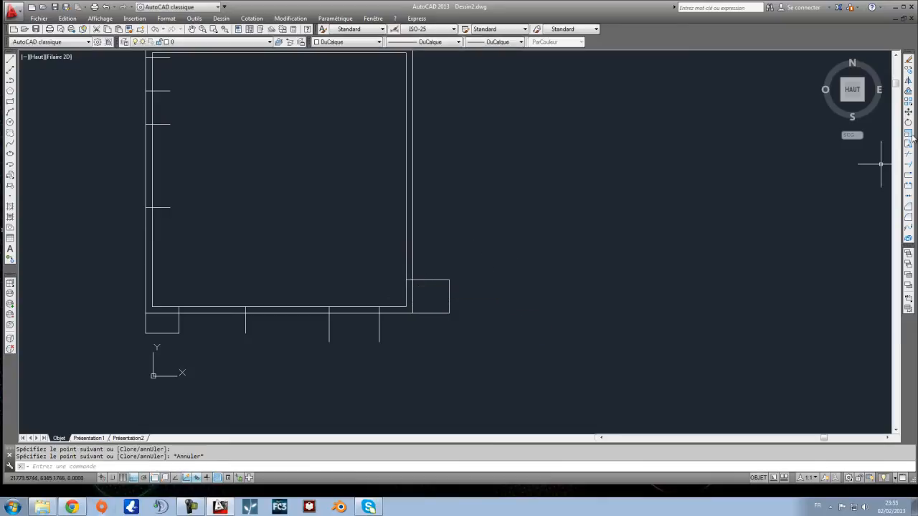
Step: Offset the horizontal line crossing the right wall near its lower end 2000 upward
click(910, 92)
text(2000)
key(Return)
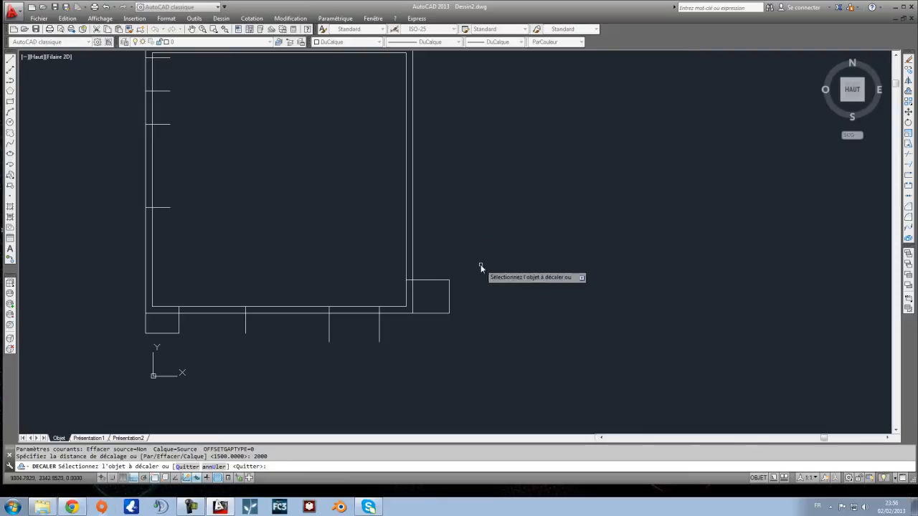
click(433, 279)
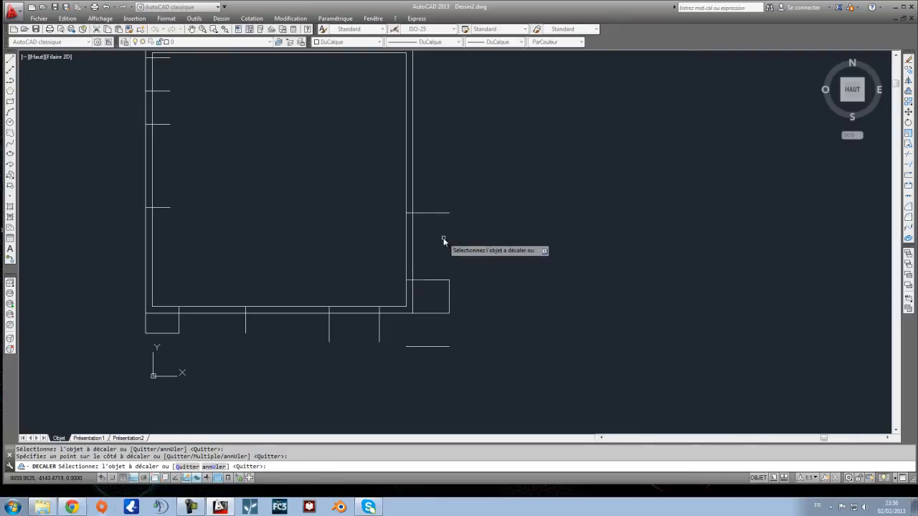
click(443, 242)
key(Escape)
Step: Erase the stray offset copy below the outline and the two construction lines beside the bottom-right corner
click(449, 363)
click(426, 339)
click(458, 321)
click(425, 310)
key(Delete)
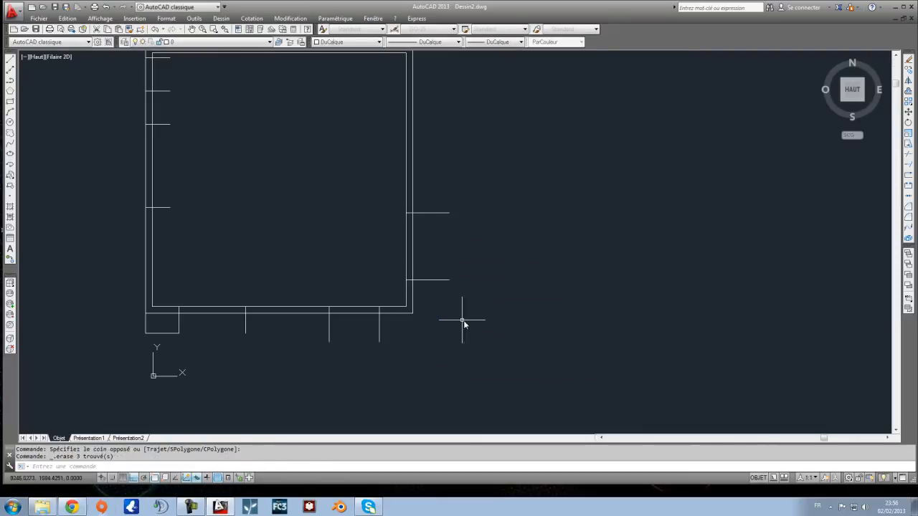
Step: Draw connected lines from the outer top-right corner: a short one right, 500 down, and left across the right wall
scroll(456, 323, down, 2)
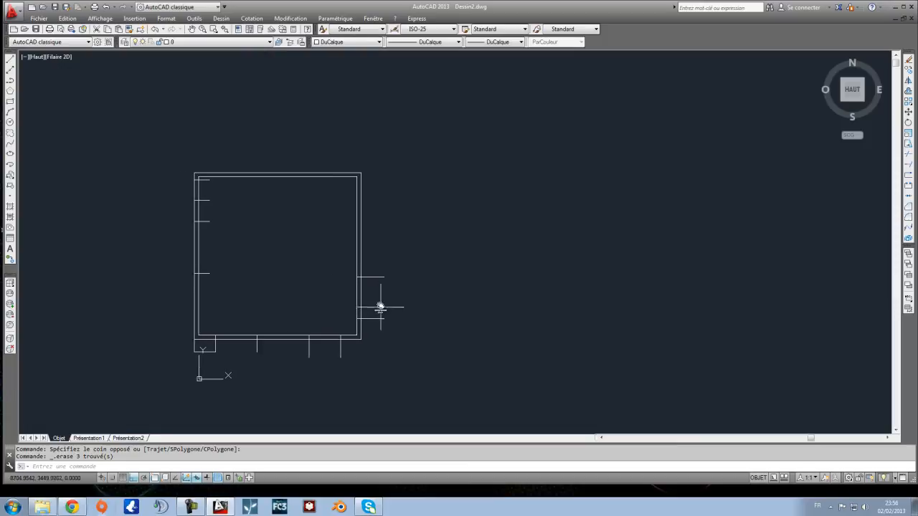
middle_drag(363, 251, 395, 253)
key(Escape)
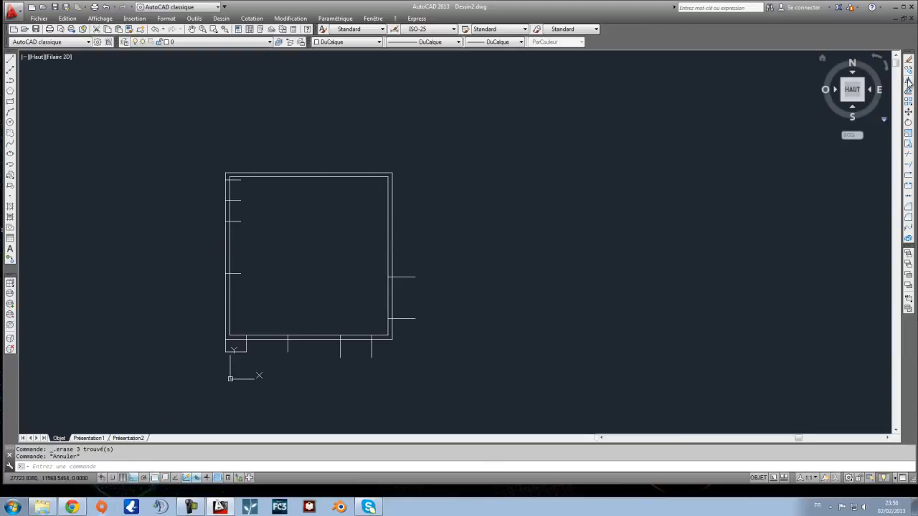
click(11, 62)
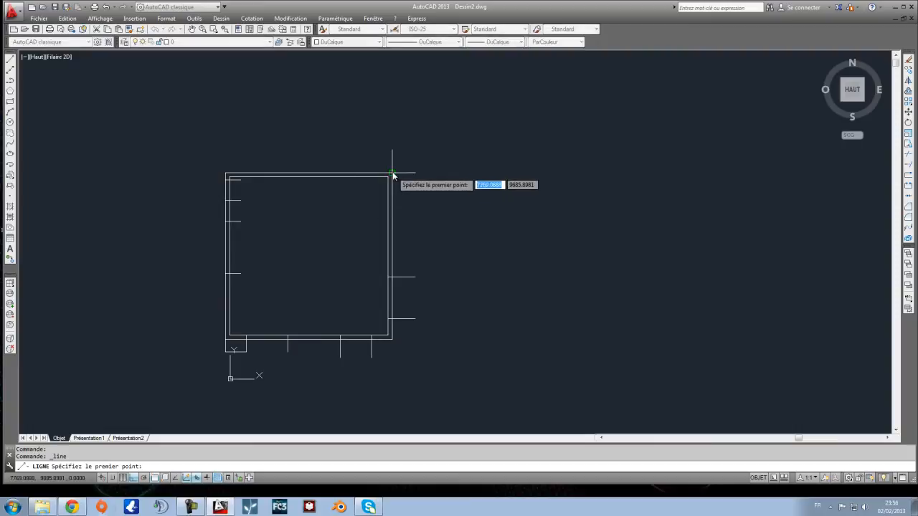
click(391, 173)
text(50)
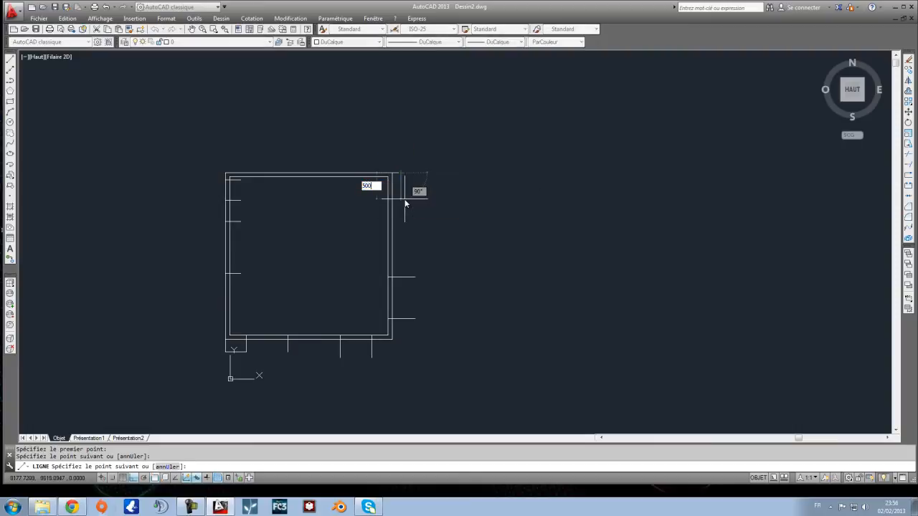
text(0)
key(Return)
scroll(390, 174, up, 5)
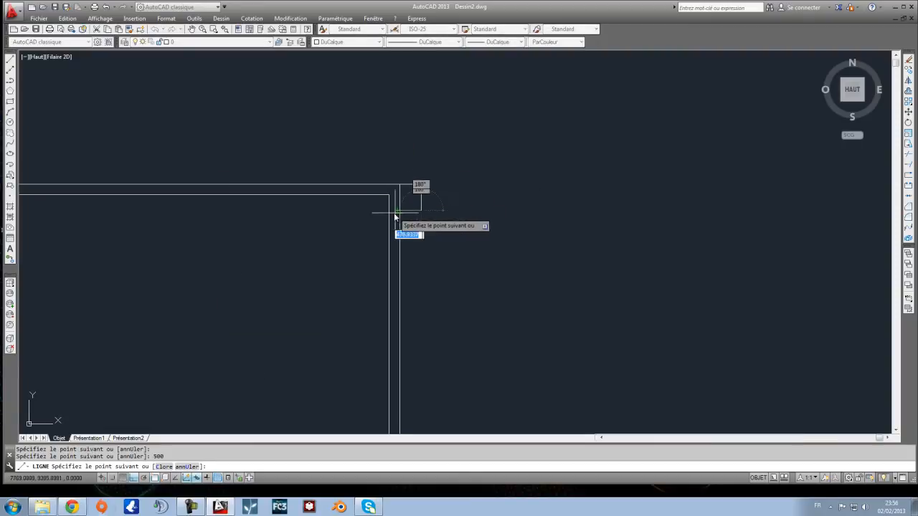
key(Escape)
Step: Offset the horizontal line crossing the right wall near its upper end 1500 downward
click(908, 91)
scroll(459, 262, down, 1)
scroll(454, 253, up, 1)
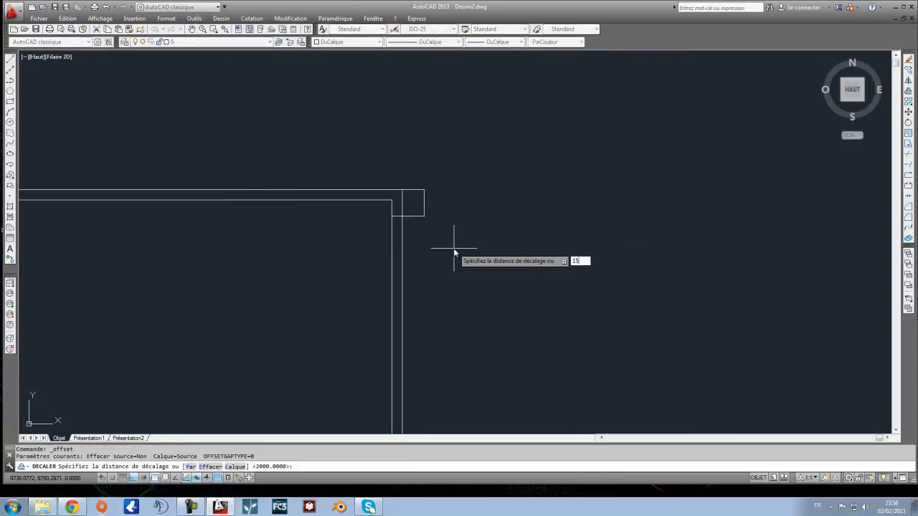
key(Return)
click(408, 217)
click(413, 240)
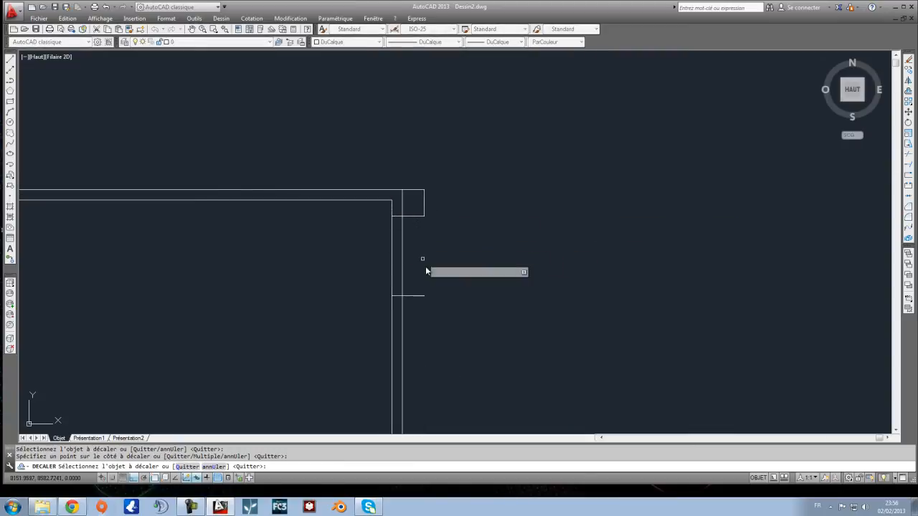
scroll(435, 283, down, 2)
key(Escape)
Step: Switch to Chrome and open the R+1 upper-floor plan to examine its position over the ground floor and its openings
middle_drag(418, 310, 454, 238)
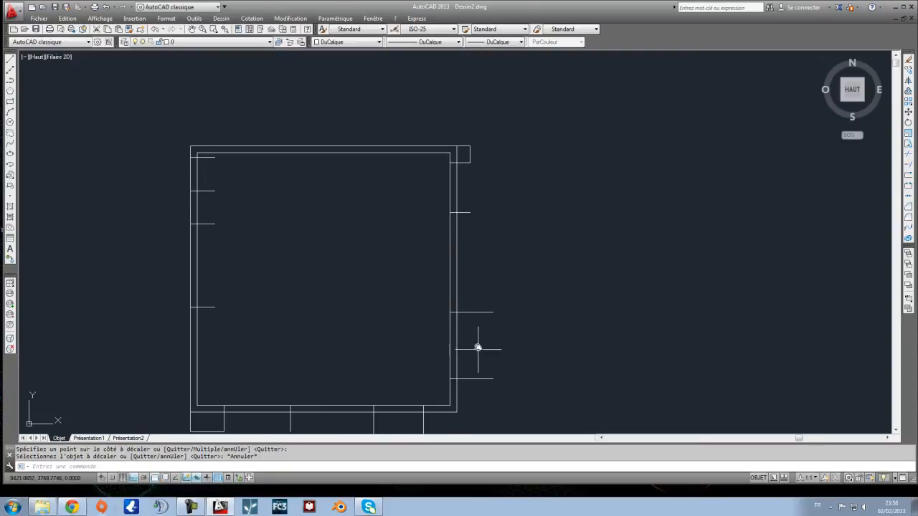
middle_drag(478, 343, 482, 277)
middle_drag(418, 220, 418, 252)
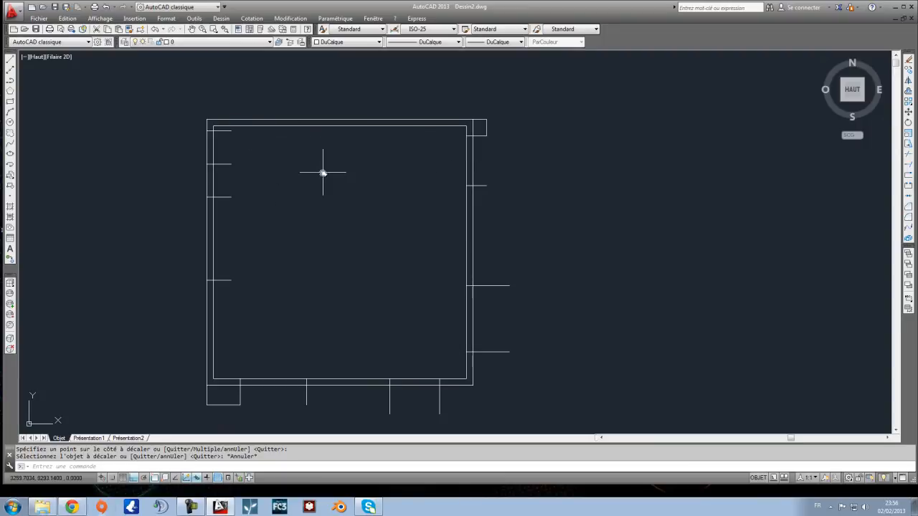
middle_drag(435, 306, 434, 256)
click(72, 507)
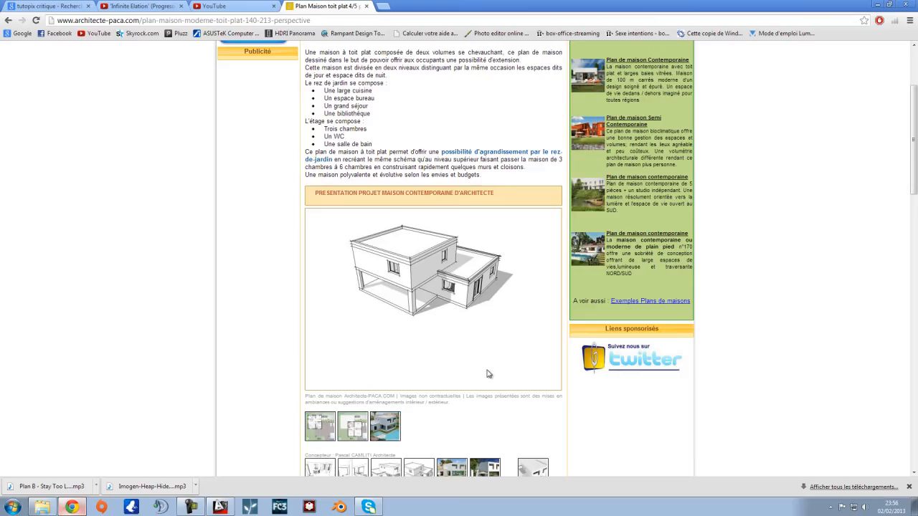
click(355, 393)
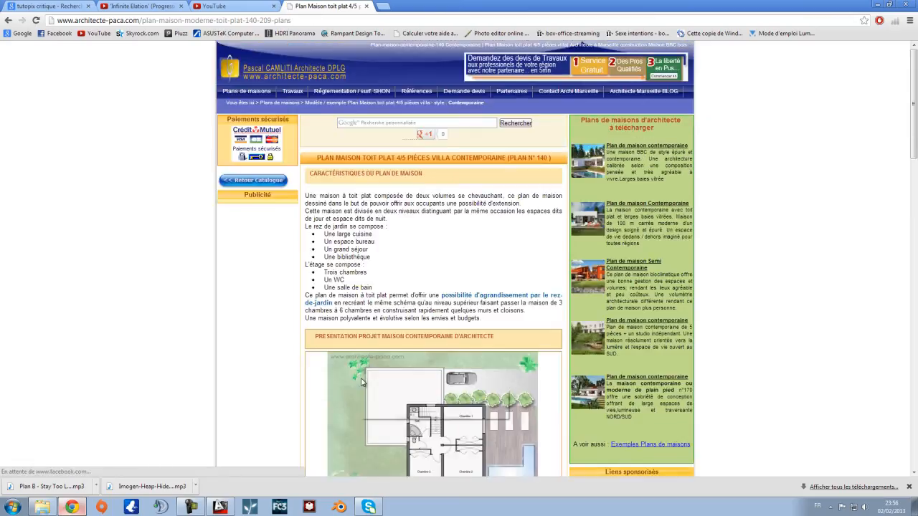
scroll(453, 354, down, 3)
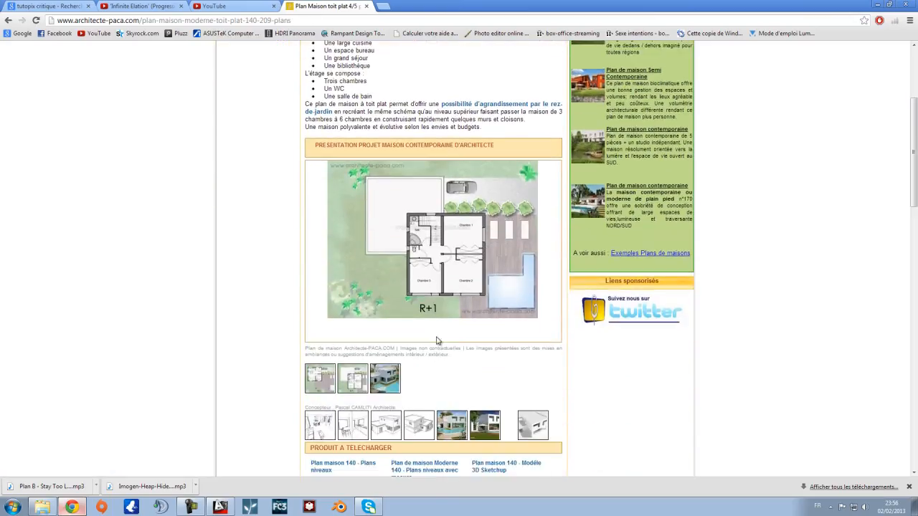
ctrl+scroll(445, 272, up, 5)
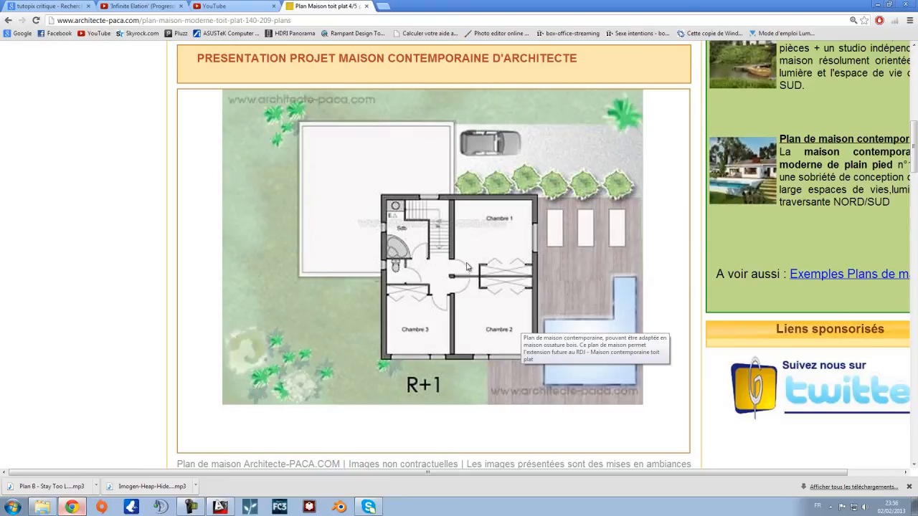
ctrl+scroll(463, 325, down, 4)
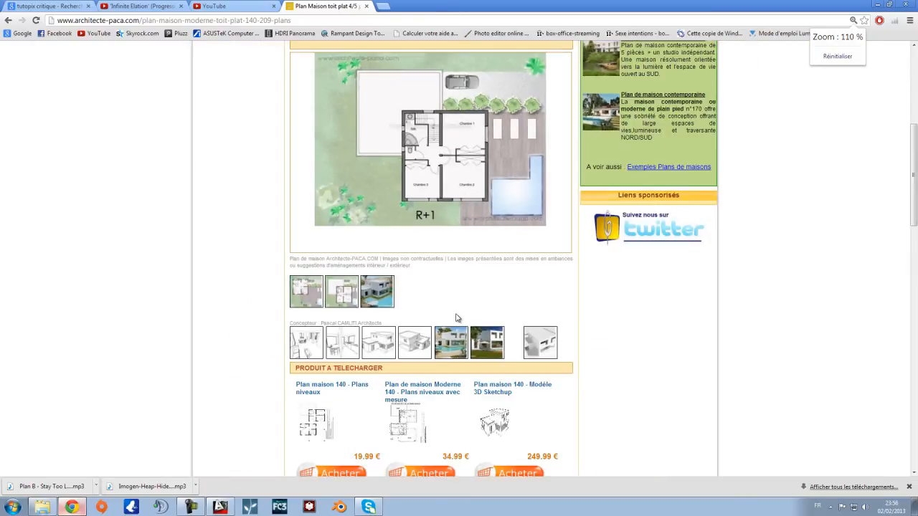
ctrl+scroll(456, 318, down, 1)
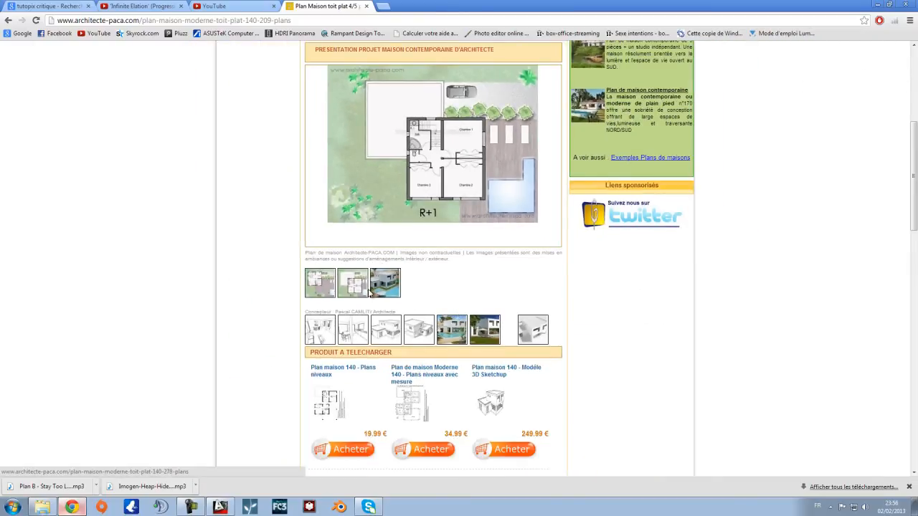
Step: Open the RDJ ground-floor plan and examine its walls and openings at enlarged size
click(321, 288)
scroll(426, 272, down, 3)
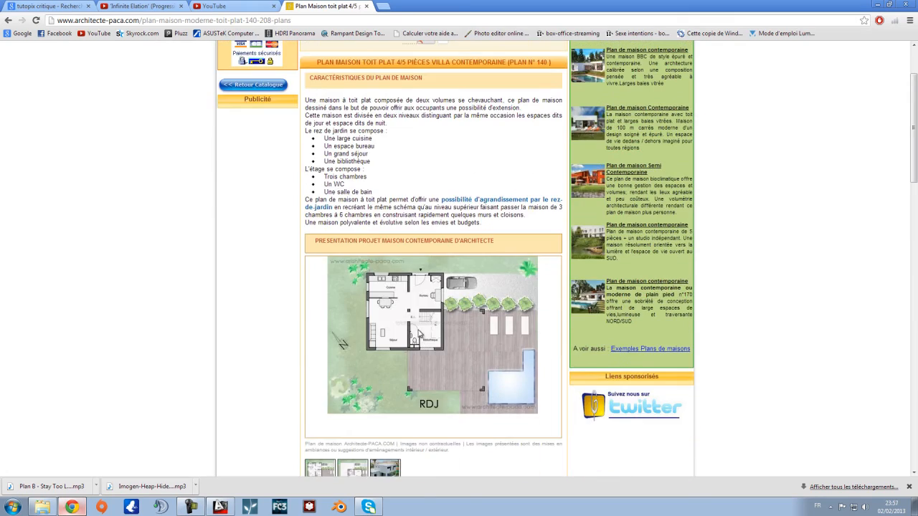
ctrl+scroll(421, 334, up, 4)
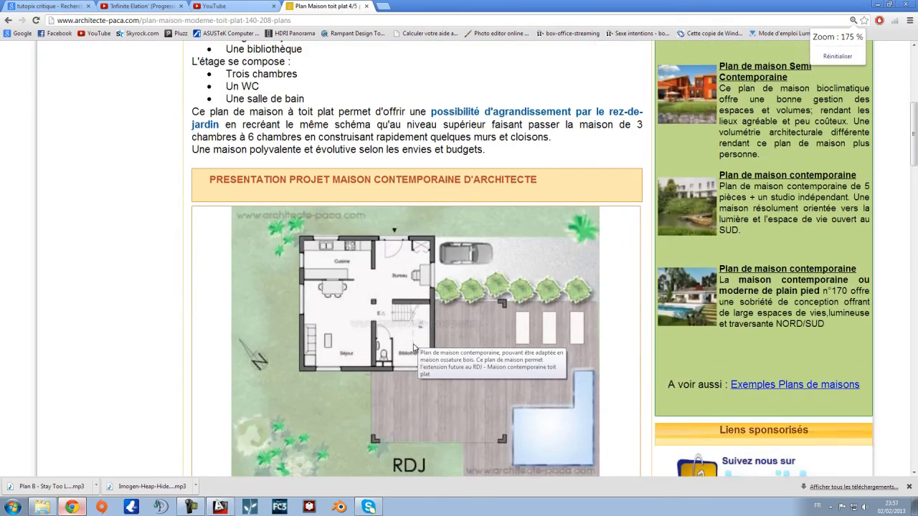
ctrl+scroll(392, 330, up, 1)
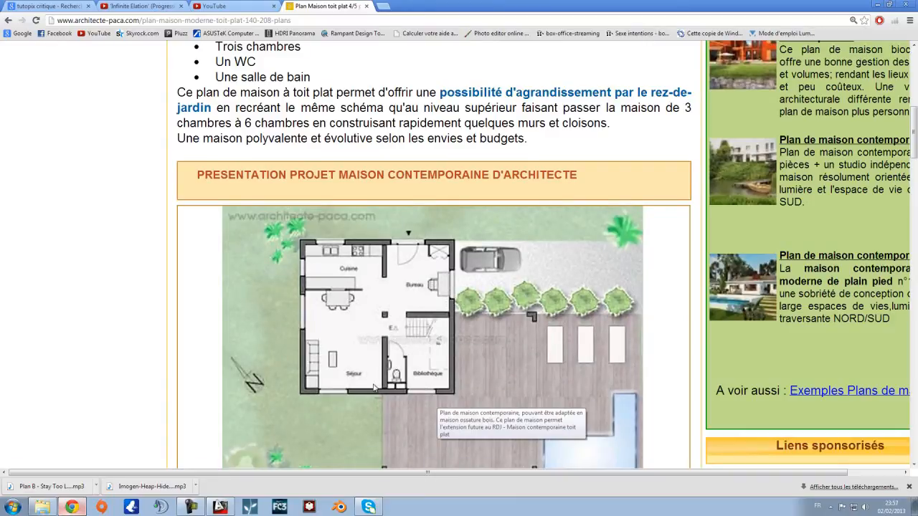
scroll(360, 375, down, 3)
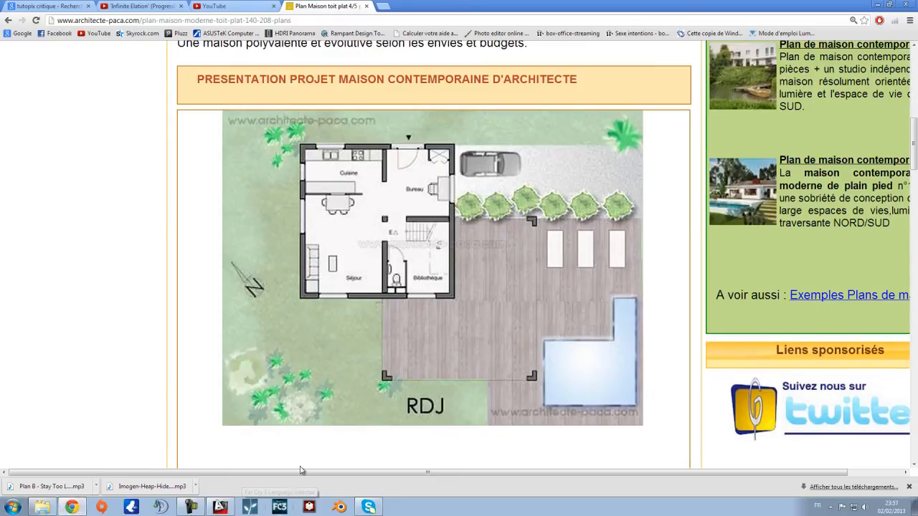
Step: Reopen the R+1 plan and examine how the upper floor overlaps the ground-floor volume
scroll(299, 423, down, 4)
click(295, 262)
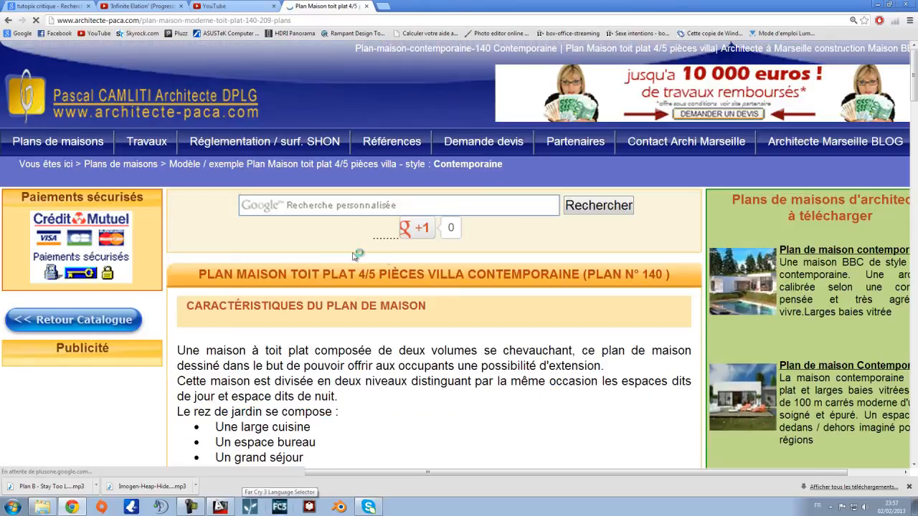
scroll(370, 361, down, 6)
scroll(468, 356, down, 1)
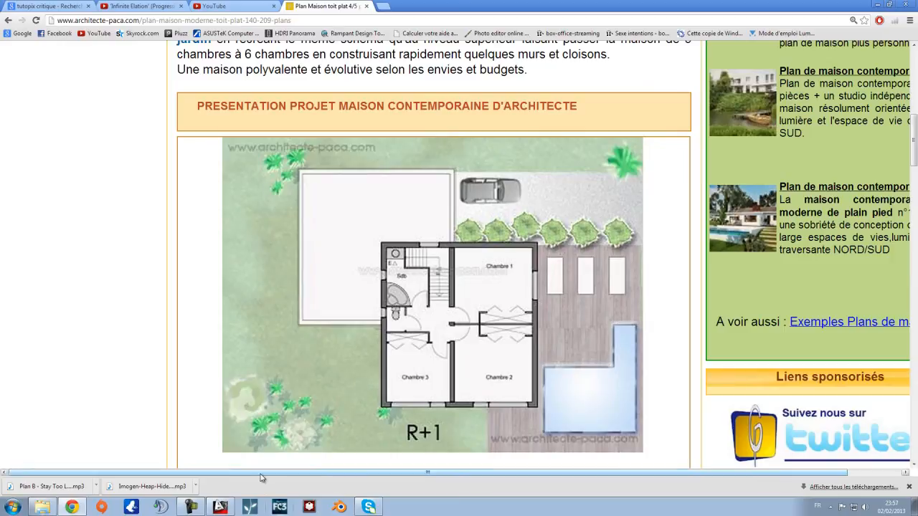
Step: Switch to AutoCAD and trim the opening marker lines that overshoot the bottom, right and left walls back to the wall faces
mouse_move(72, 507)
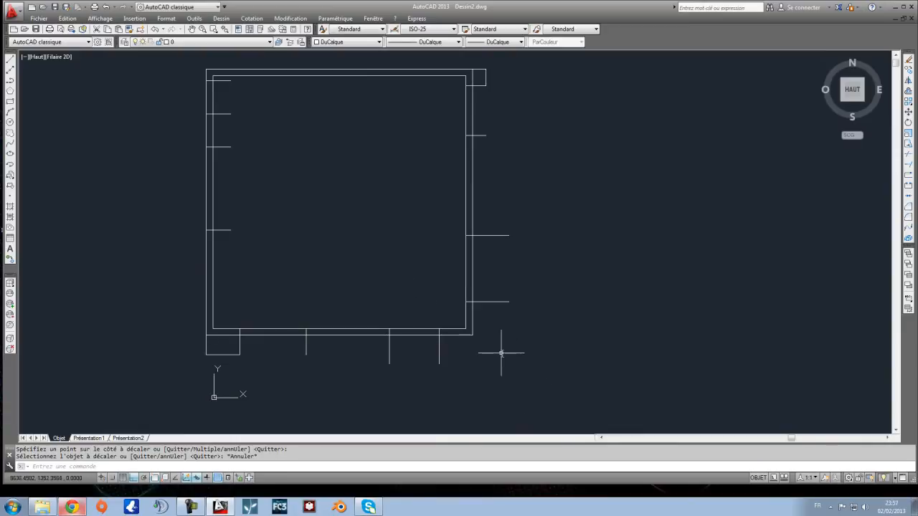
scroll(501, 353, up, 2)
scroll(481, 314, down, 4)
middle_drag(528, 267, 519, 278)
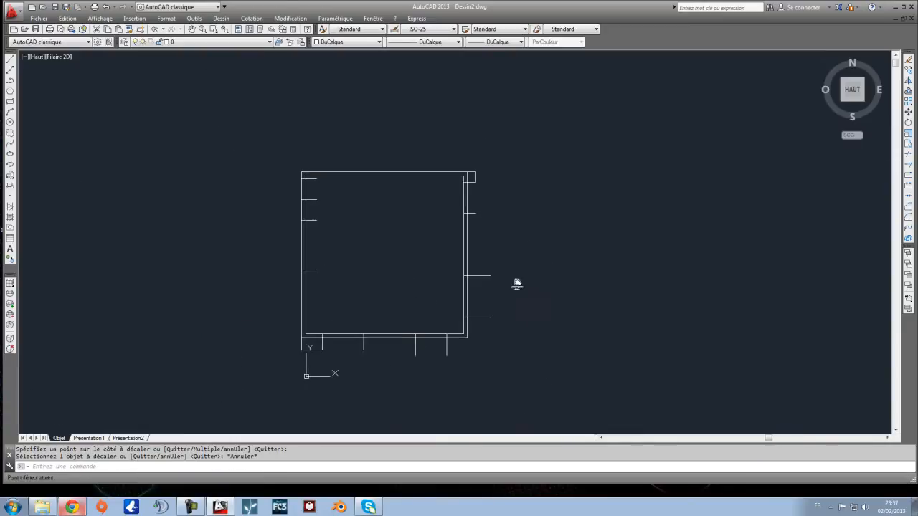
click(558, 385)
click(301, 183)
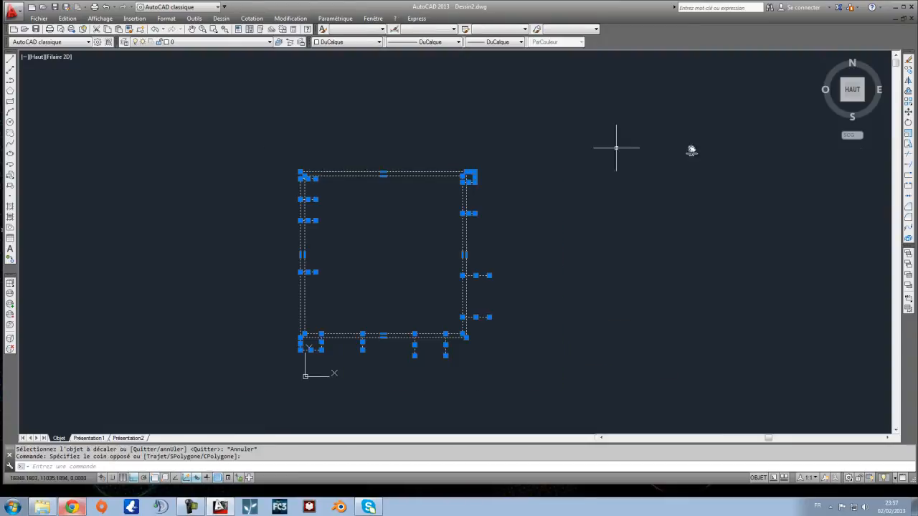
click(908, 156)
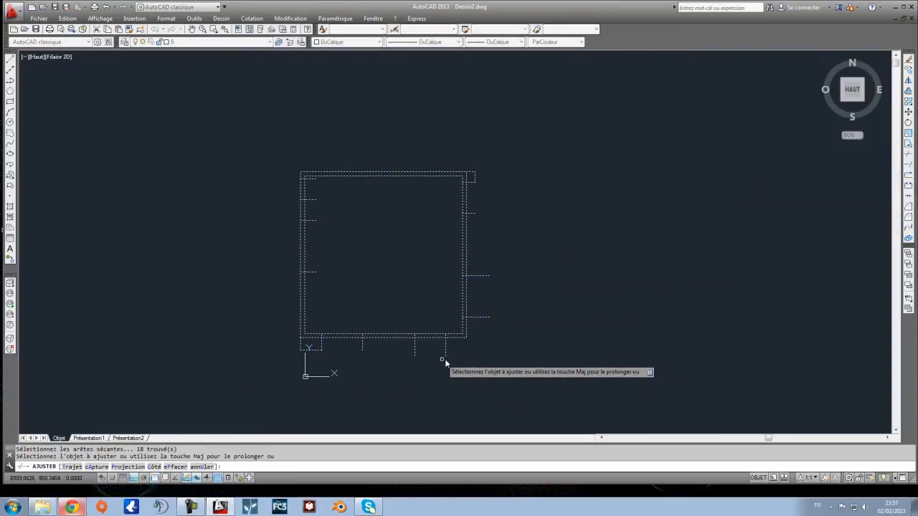
click(494, 383)
click(275, 344)
click(527, 361)
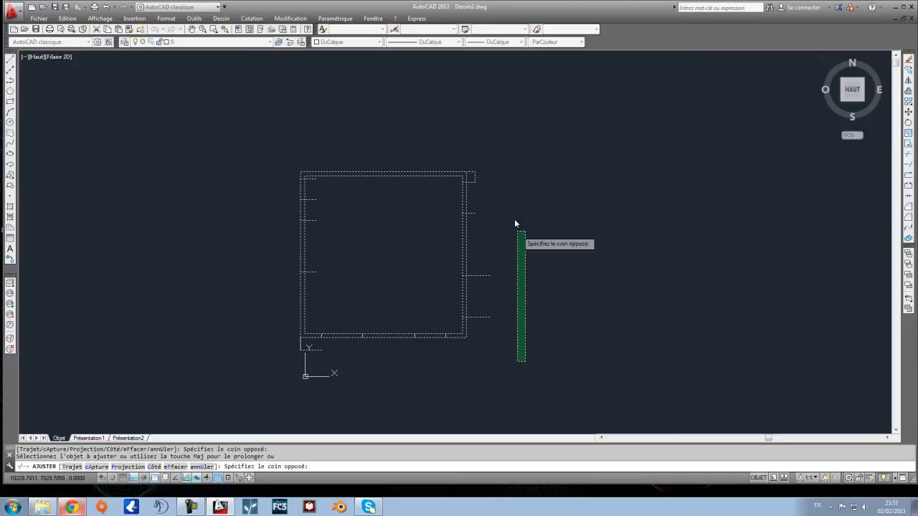
click(476, 159)
click(343, 304)
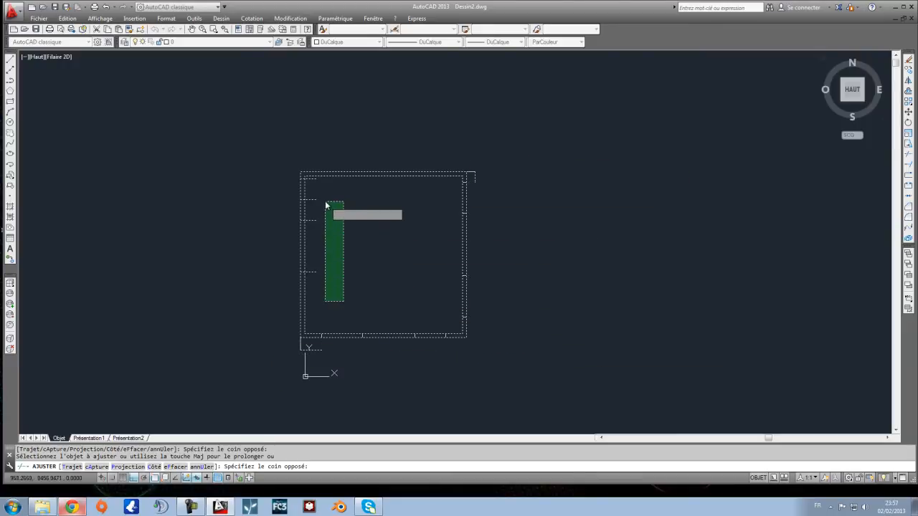
click(311, 178)
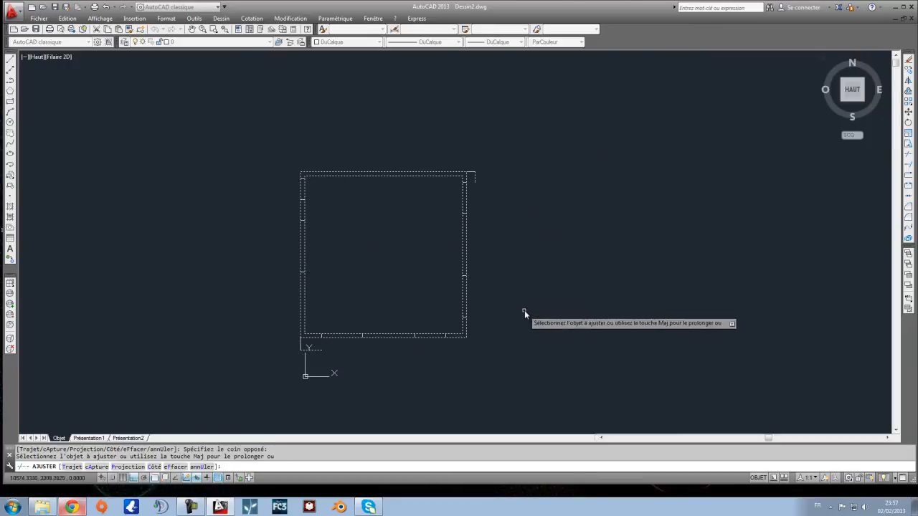
Step: Trim away the wall segments between the paired opening marks to cut two openings each in the right, left and bottom walls
click(537, 309)
click(434, 288)
click(519, 214)
click(441, 190)
click(320, 185)
click(294, 192)
click(307, 247)
click(293, 243)
click(340, 342)
click(335, 330)
click(441, 343)
click(435, 334)
Step: Erase the leftover reference lines outside the lower-left and upper-right corners of the house
click(327, 348)
click(297, 349)
key(Delete)
click(497, 206)
click(472, 173)
key(Delete)
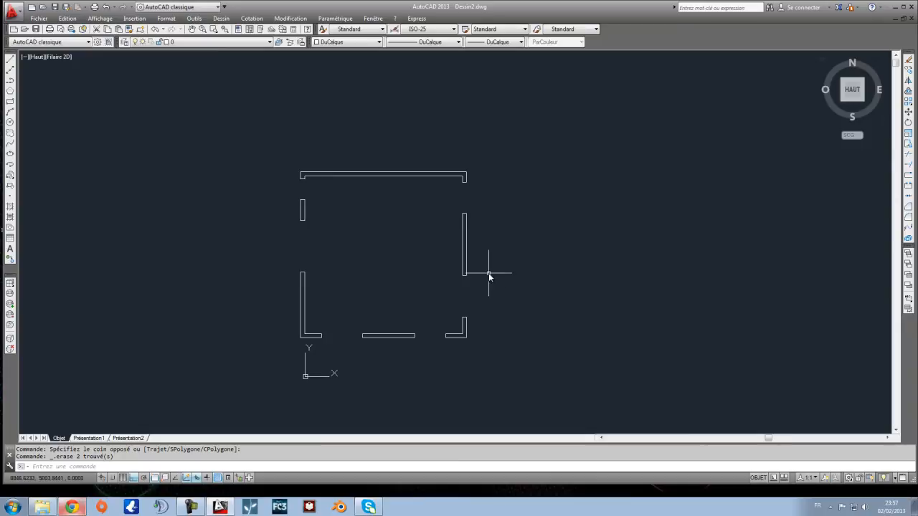
Step: Examine the R+1 upper-floor plan in Chrome against the opened walls and return to AutoCAD
scroll(423, 331, up, 2)
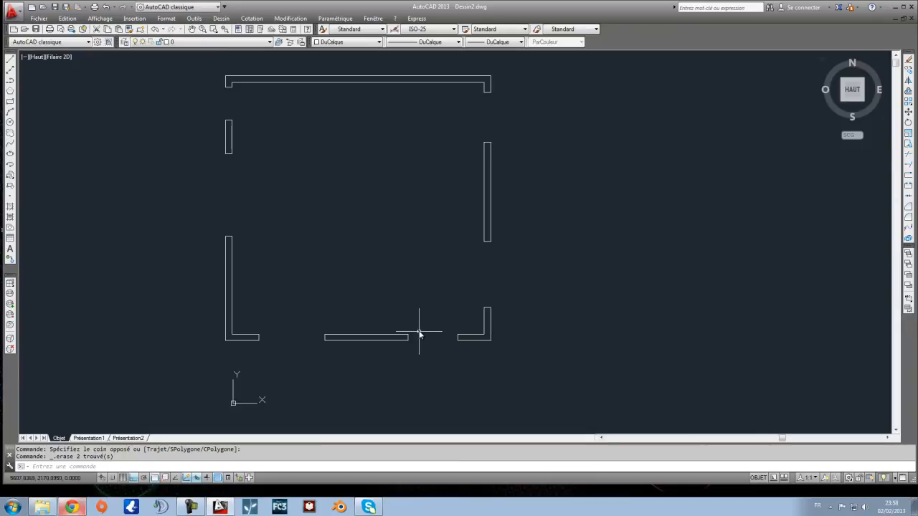
scroll(315, 240, down, 2)
scroll(390, 197, up, 2)
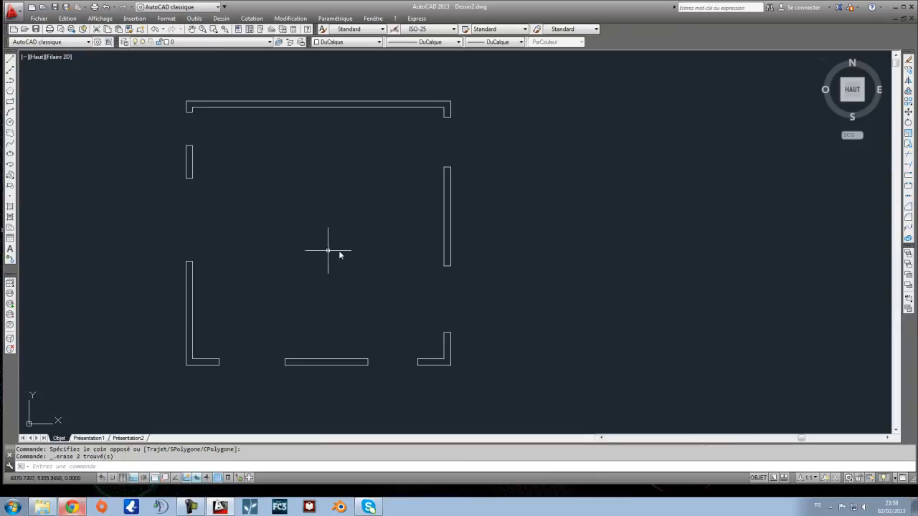
click(73, 507)
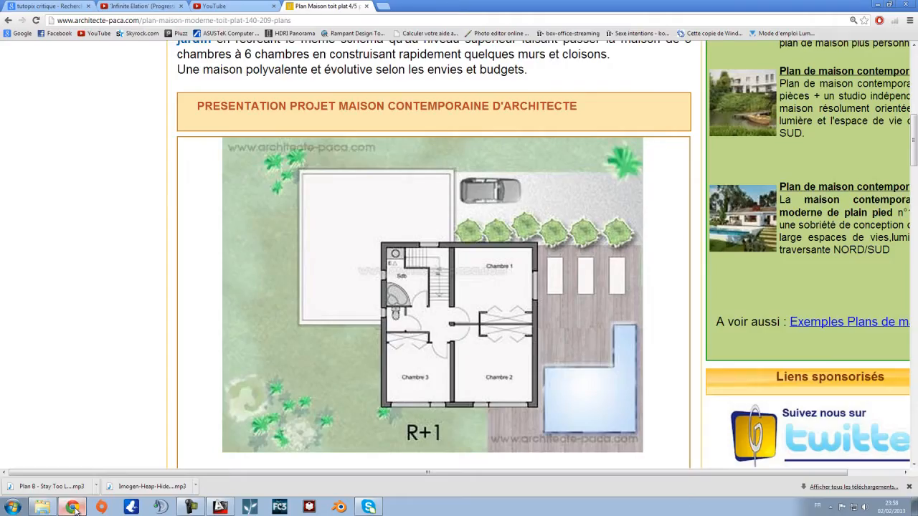
click(74, 509)
click(75, 509)
click(74, 509)
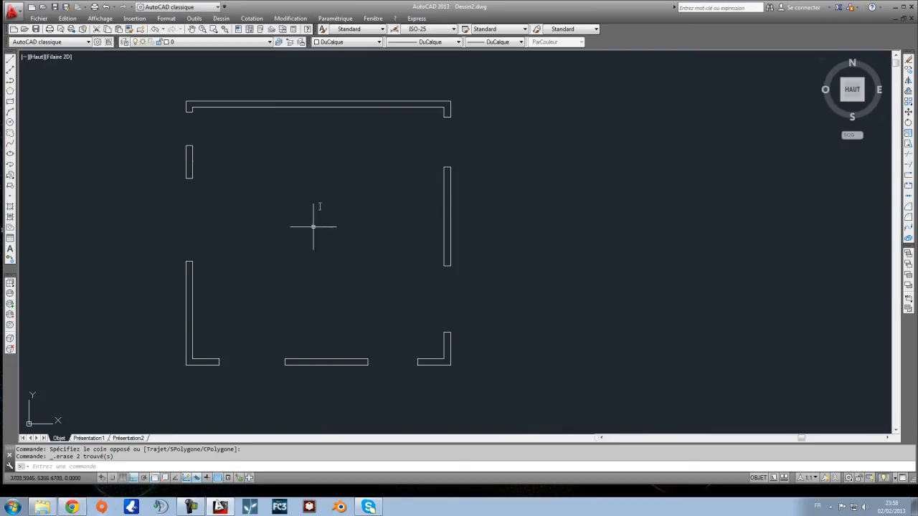
Step: Draw a vertical line from the middle of the central bottom wall segment up to the inner face of the top wall
mouse_move(323, 106)
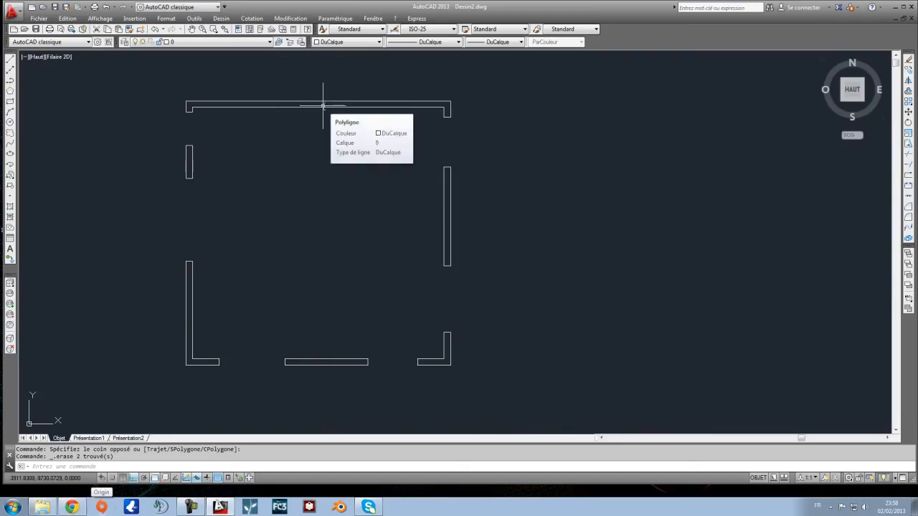
click(10, 60)
click(327, 362)
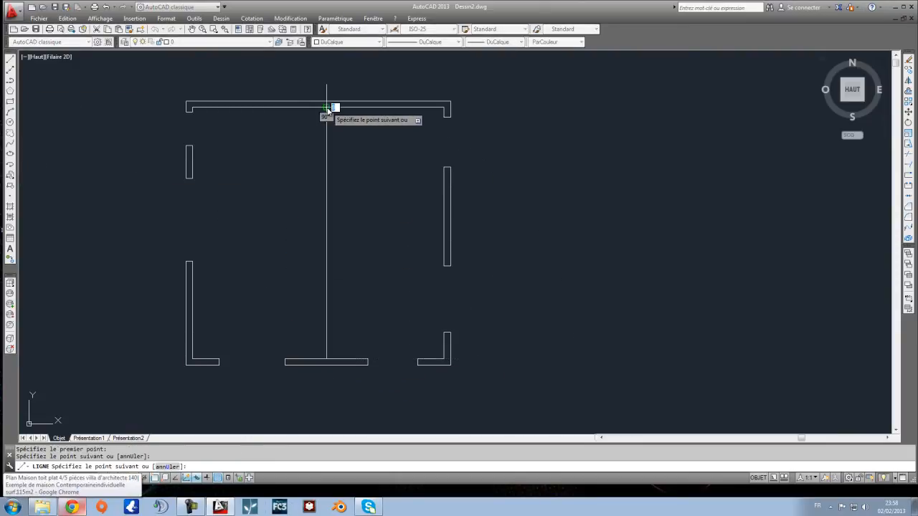
click(327, 107)
key(Escape)
Step: Display the object snap modes and examine the available snap options
scroll(326, 366, up, 2)
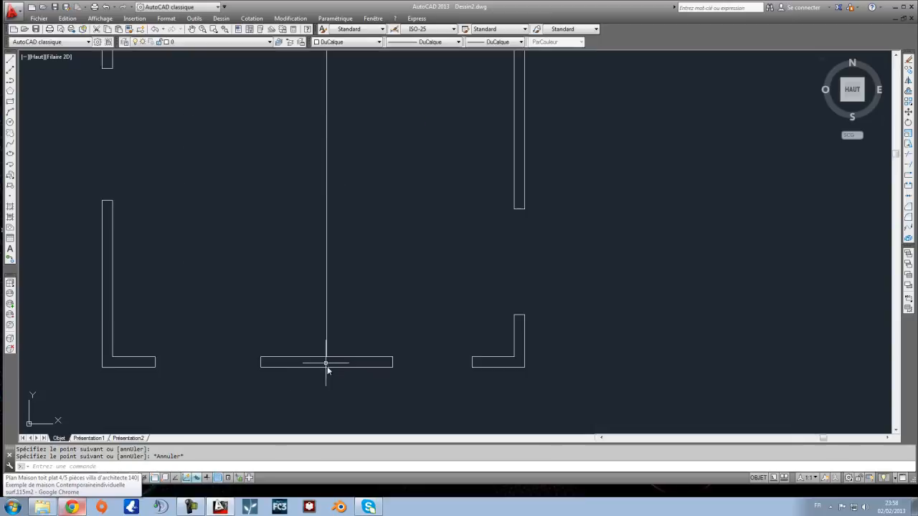
click(10, 60)
key(Escape)
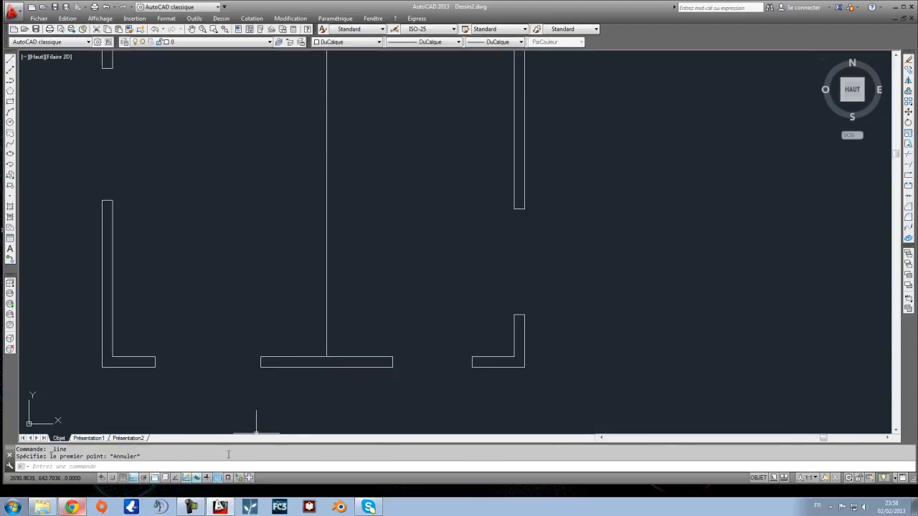
right_click(151, 481)
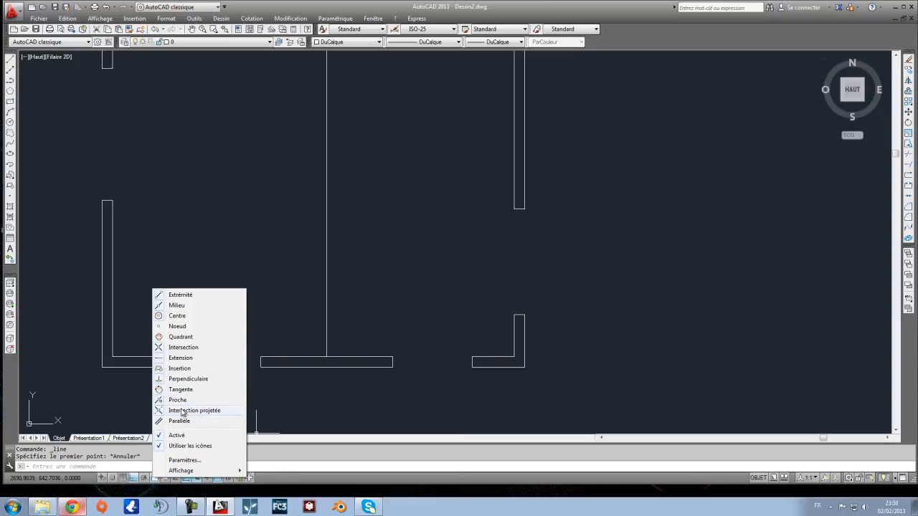
key(Escape)
scroll(434, 289, down, 2)
scroll(421, 363, up, 4)
scroll(375, 309, down, 2)
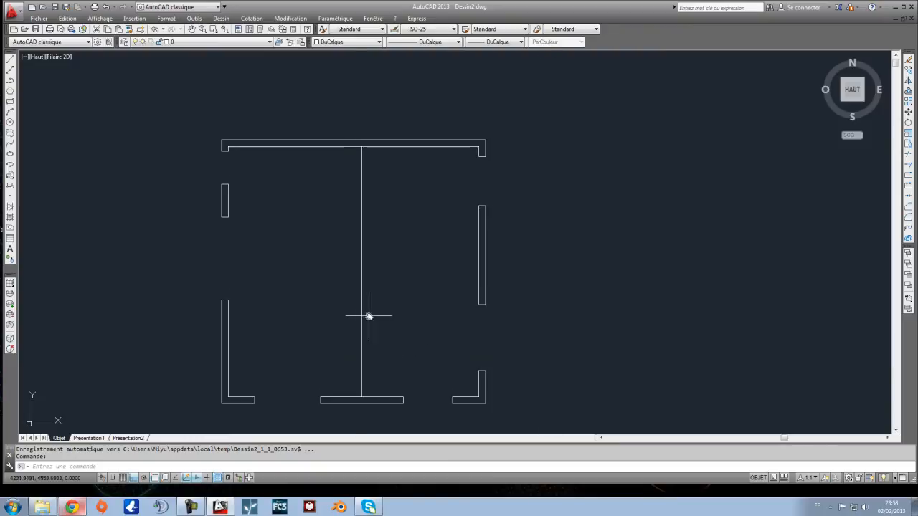
Step: Offset the central vertical line 100 to both sides and erase the original centre line to form a partition wall
click(908, 92)
text(100)
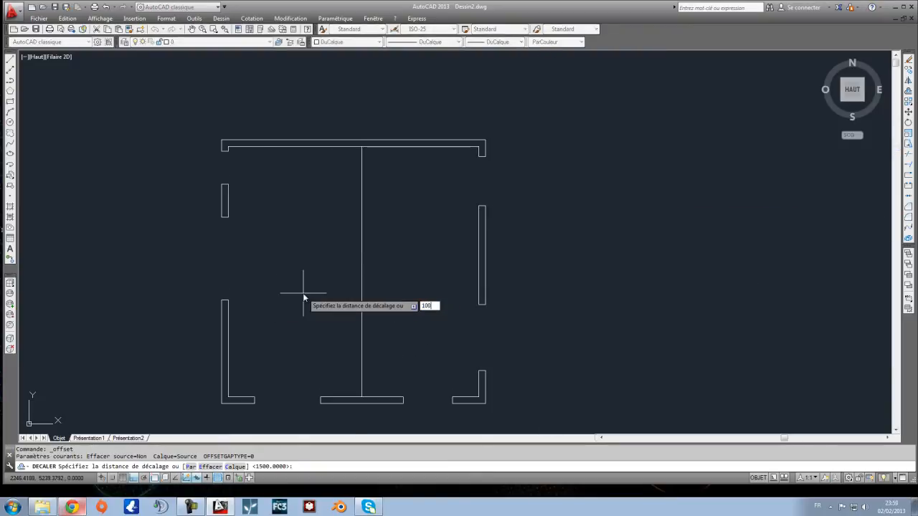
key(Return)
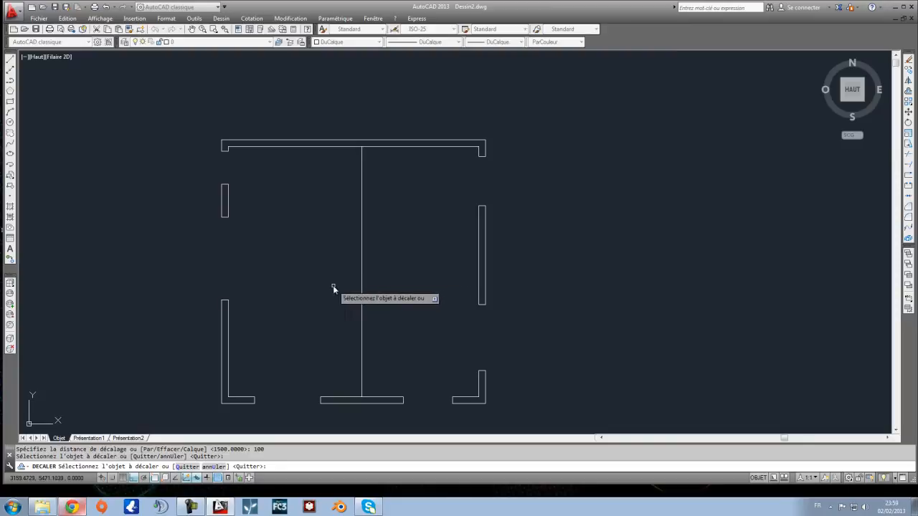
click(362, 283)
click(338, 283)
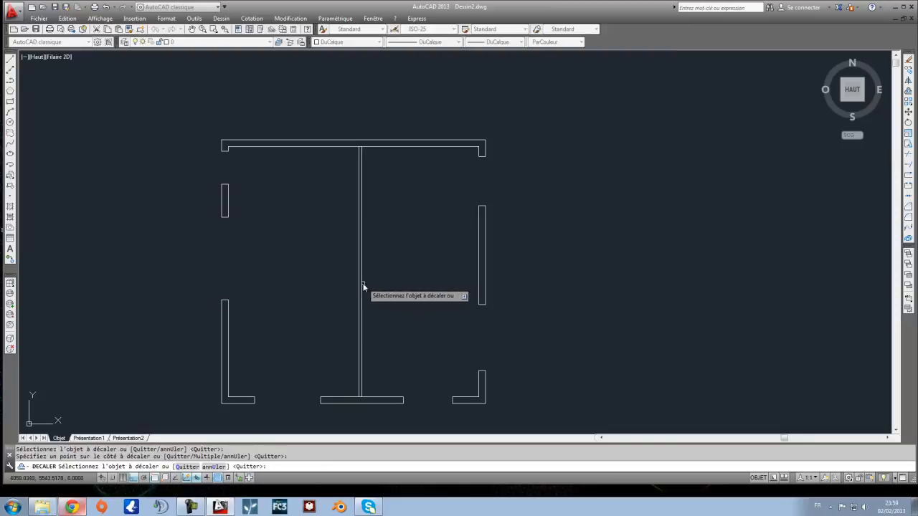
key(Escape)
click(362, 287)
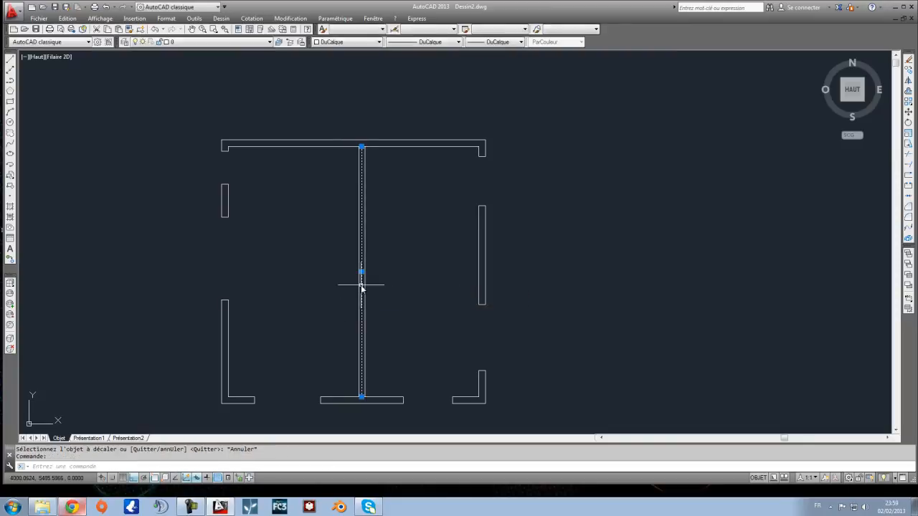
key(Delete)
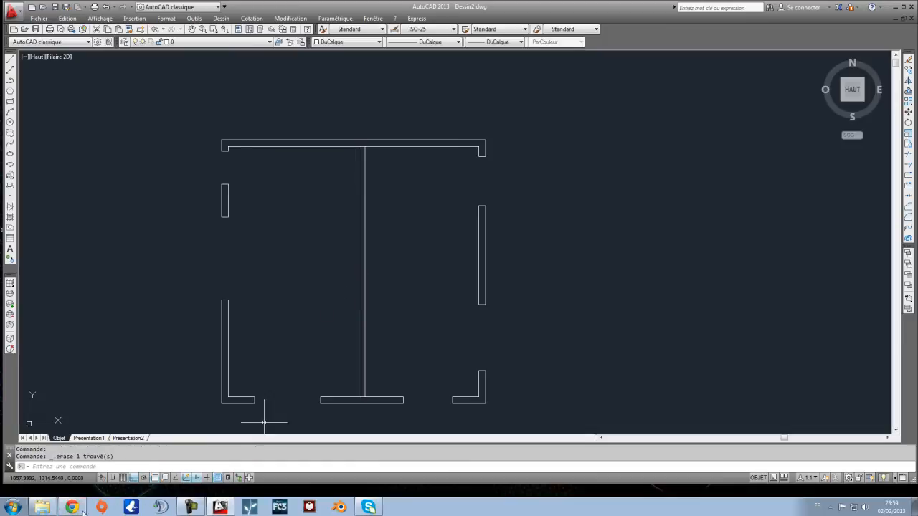
Step: Open the RDJ ground-floor plan in Chrome, examine its interior partitions and return to AutoCAD
click(75, 507)
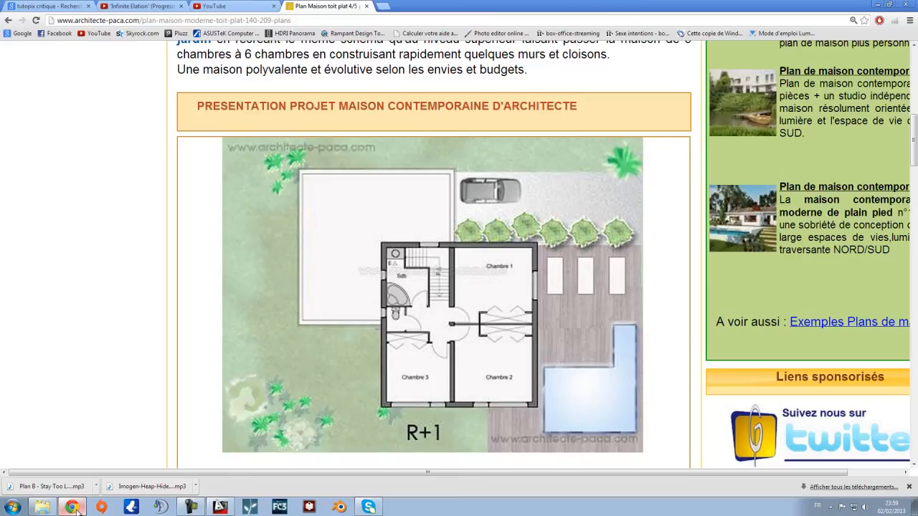
scroll(229, 301, down, 4)
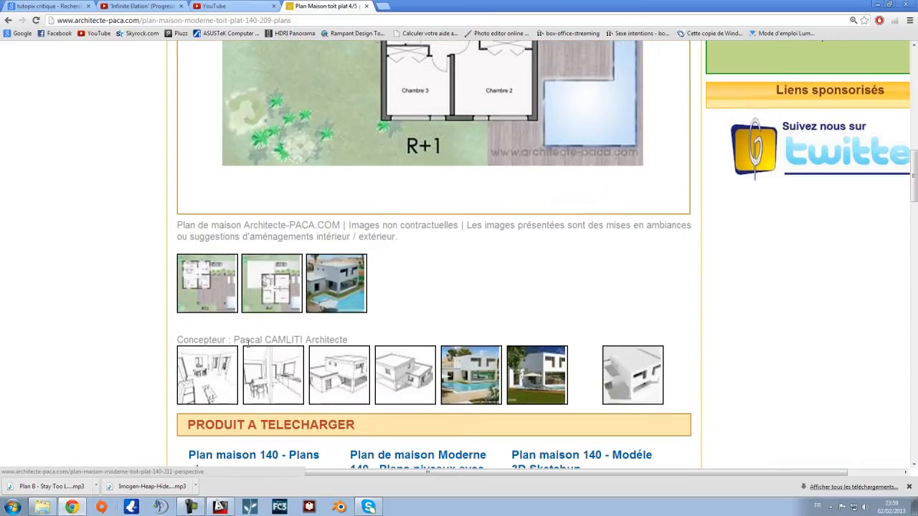
click(232, 299)
scroll(368, 338, down, 8)
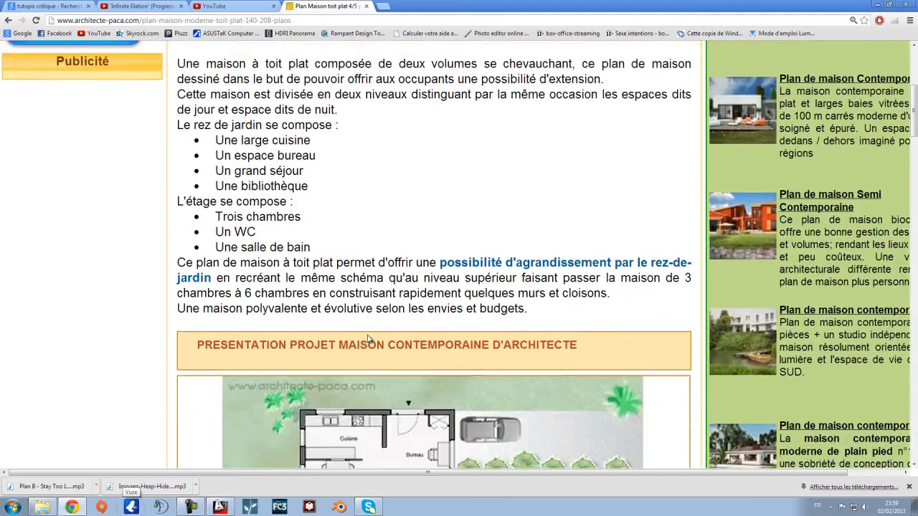
scroll(368, 338, up, 1)
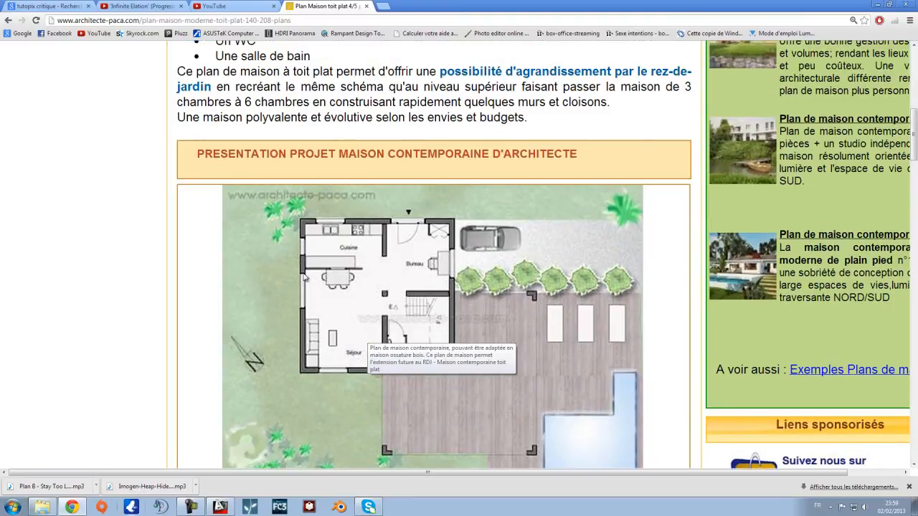
click(72, 506)
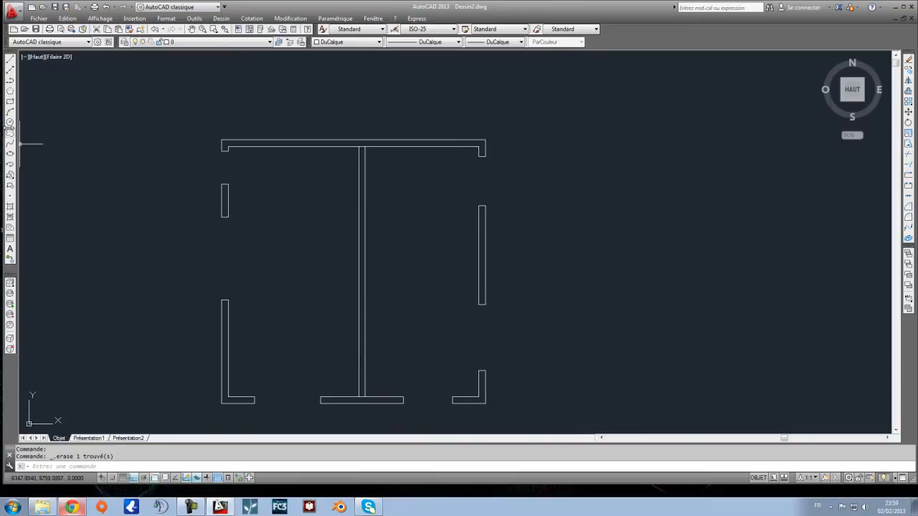
Step: Draw a vertical helper line between the top and bottom walls in the right-hand room
click(10, 62)
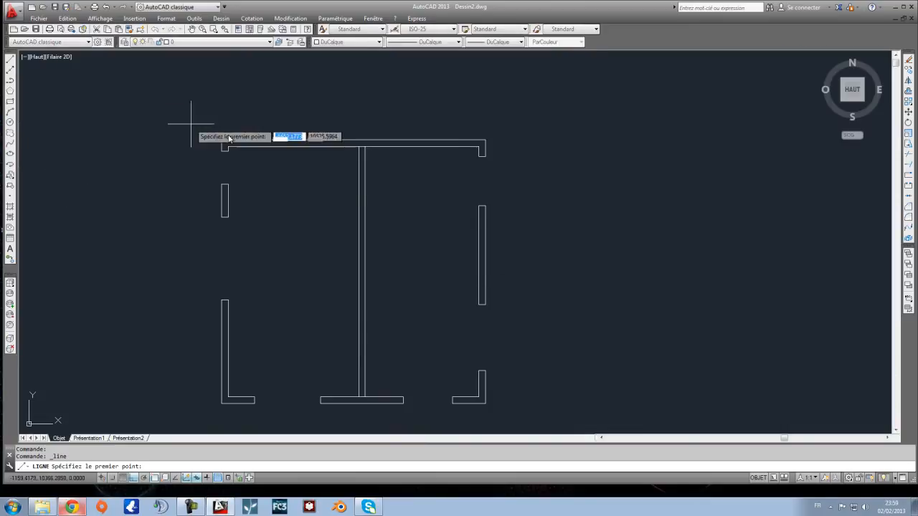
click(460, 148)
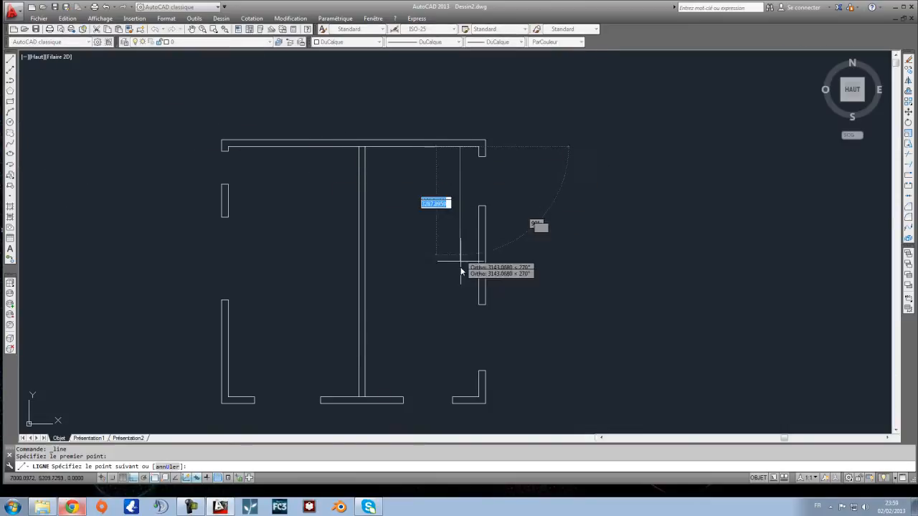
click(460, 399)
key(Escape)
Step: Draw a short horizontal line leftward from the helper line's midpoint and erase the vertical helper line
click(11, 63)
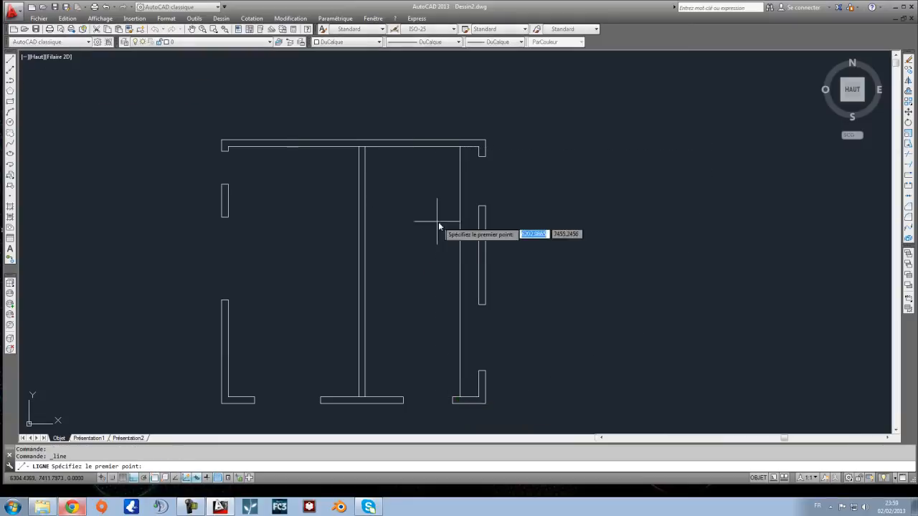
click(459, 273)
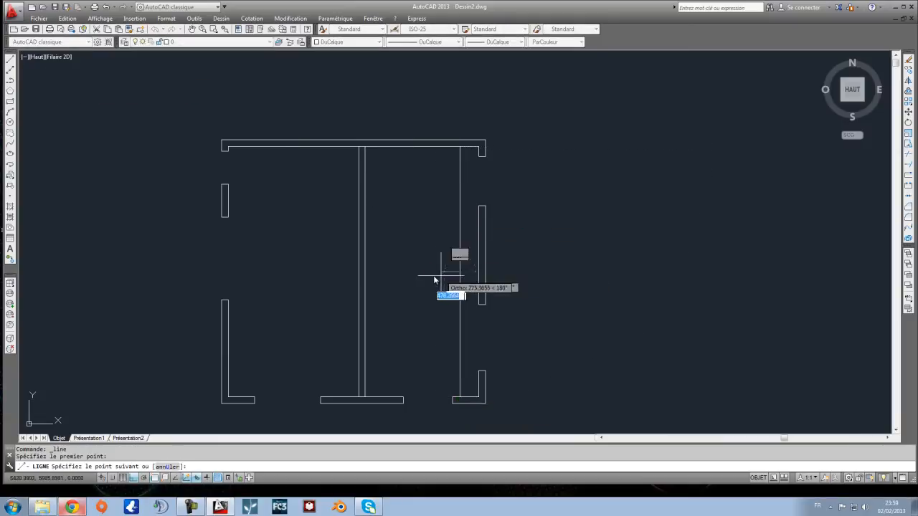
click(393, 278)
key(Escape)
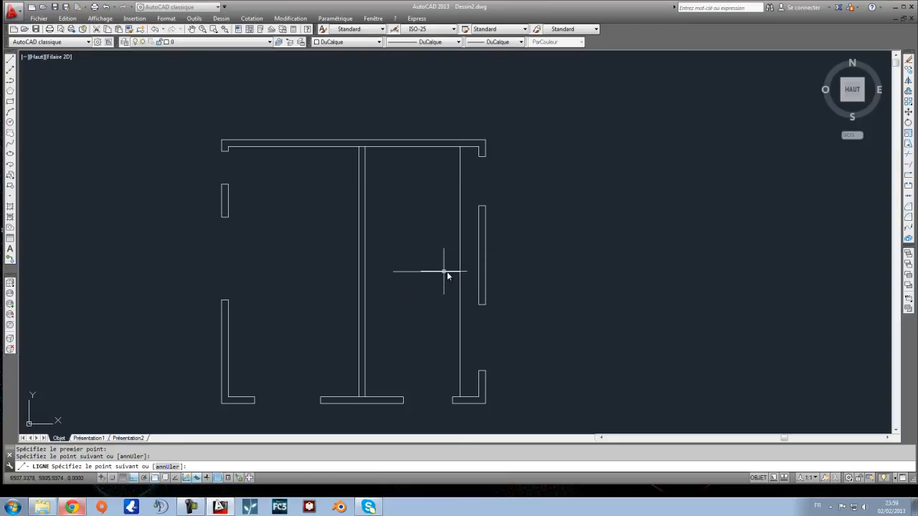
click(466, 311)
click(449, 310)
key(Delete)
Step: Extend both ends of the horizontal line to the central partition and the inner face of the right wall
click(516, 322)
click(357, 242)
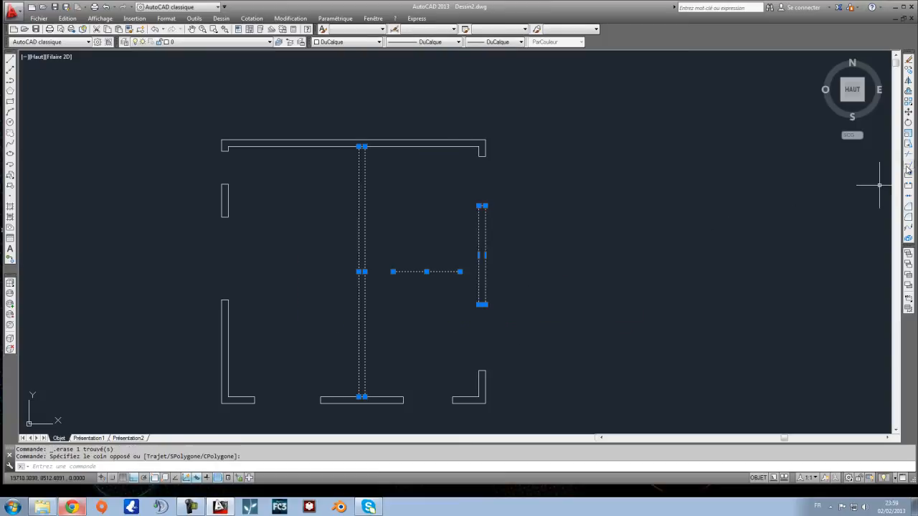
click(907, 170)
click(447, 249)
click(427, 320)
click(427, 241)
click(410, 307)
key(Escape)
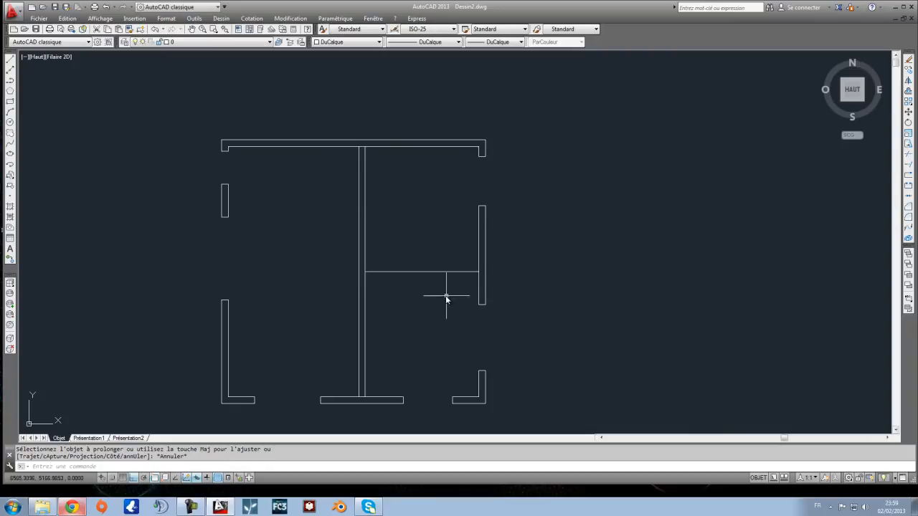
click(445, 271)
click(411, 306)
key(Escape)
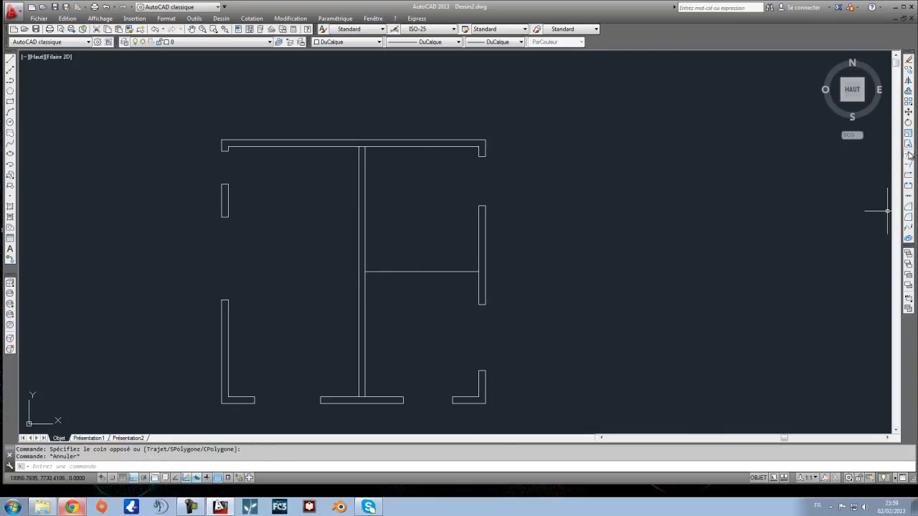
Step: Offset the horizontal line in the right-hand room by 100 units, once above and once below
click(908, 91)
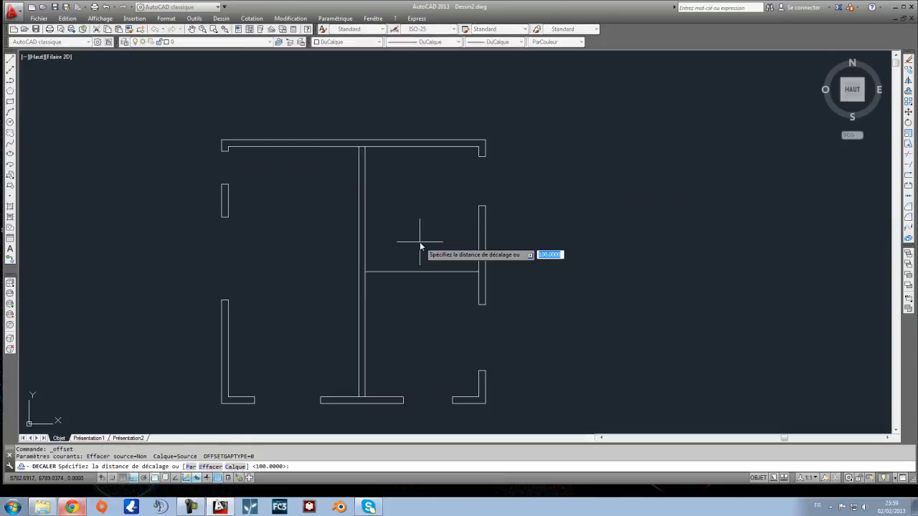
key(Return)
scroll(427, 259, up, 2)
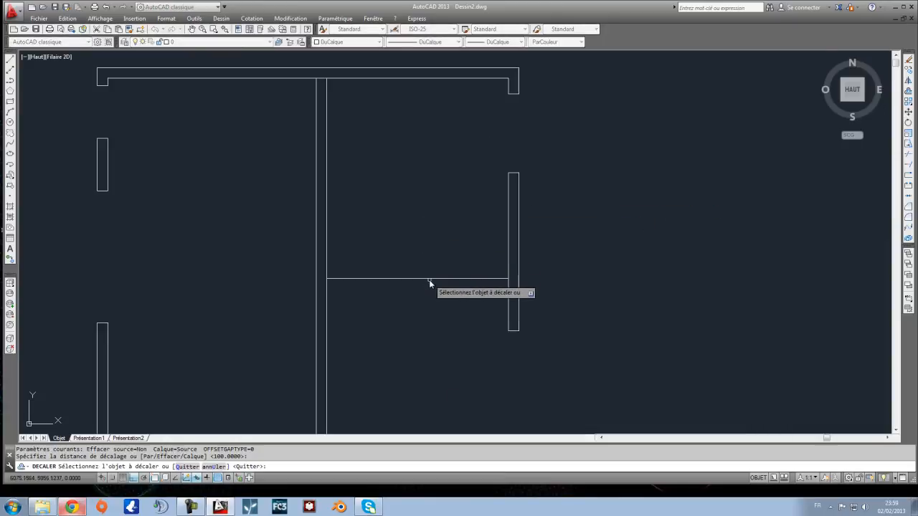
click(431, 279)
click(434, 279)
click(432, 302)
key(Escape)
Step: Erase the original centre line between the two offset lines in the right-hand room
click(438, 280)
click(429, 279)
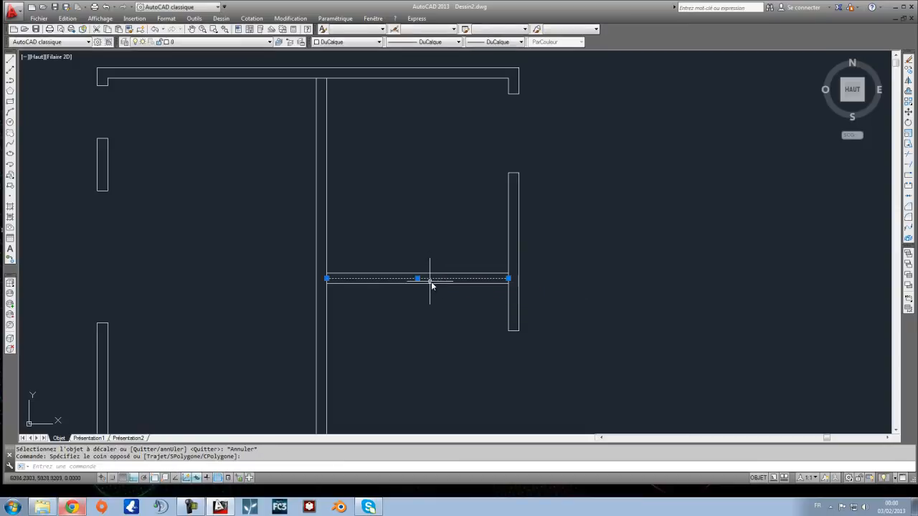
key(Delete)
scroll(441, 290, down, 2)
middle_drag(284, 359, 319, 300)
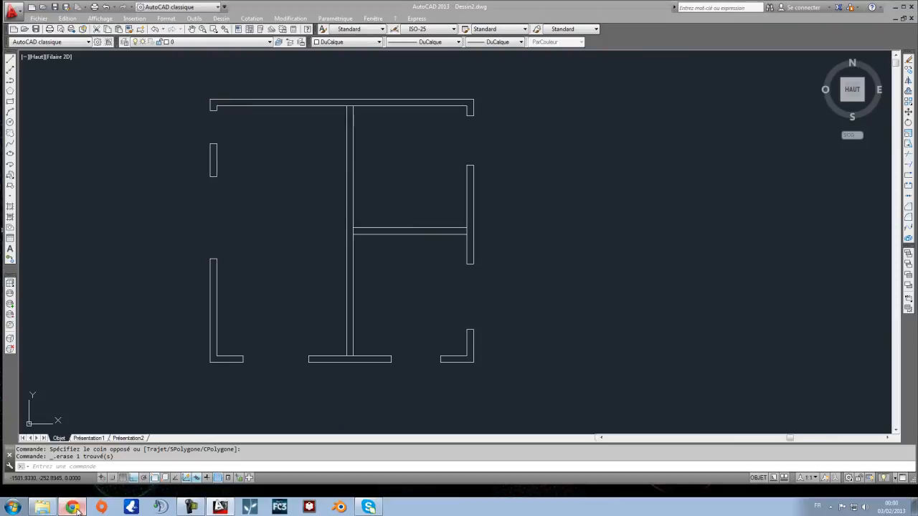
Step: Switch to Chrome to examine the reference plan's kitchen and living-room partitions, and return to AutoCAD
click(76, 509)
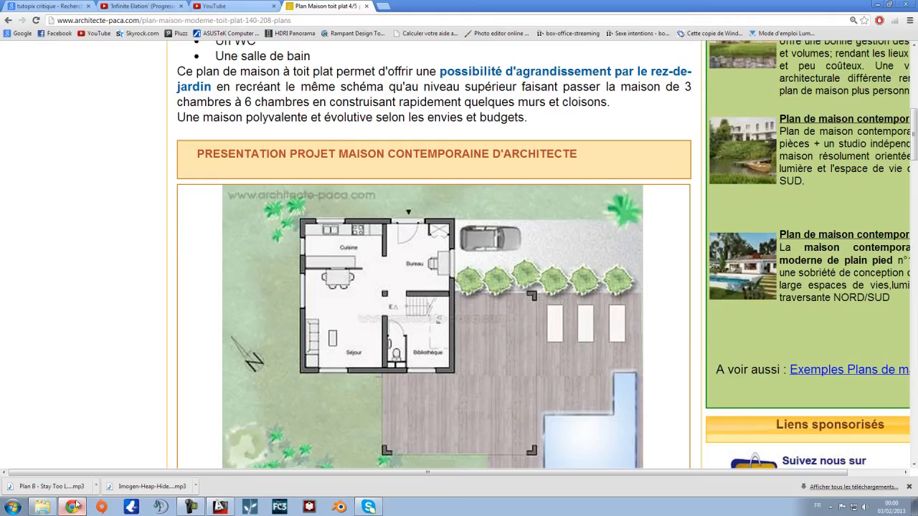
click(75, 510)
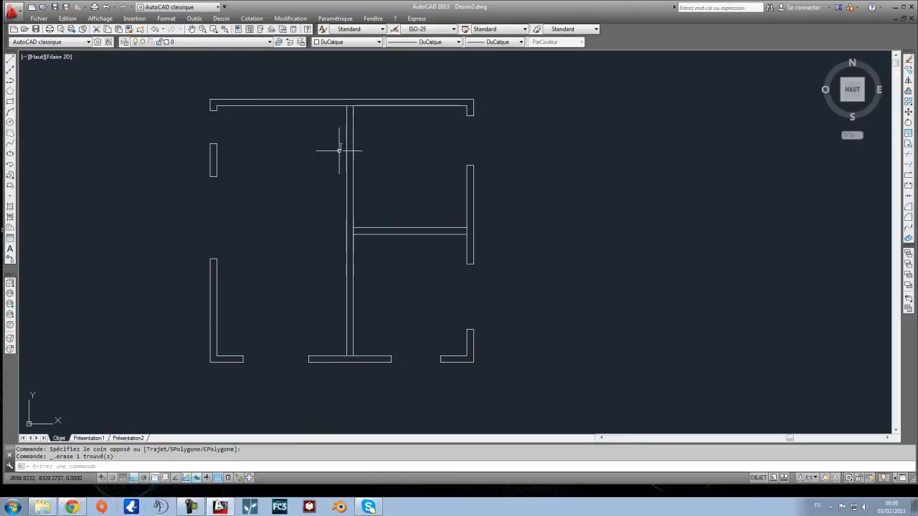
click(71, 508)
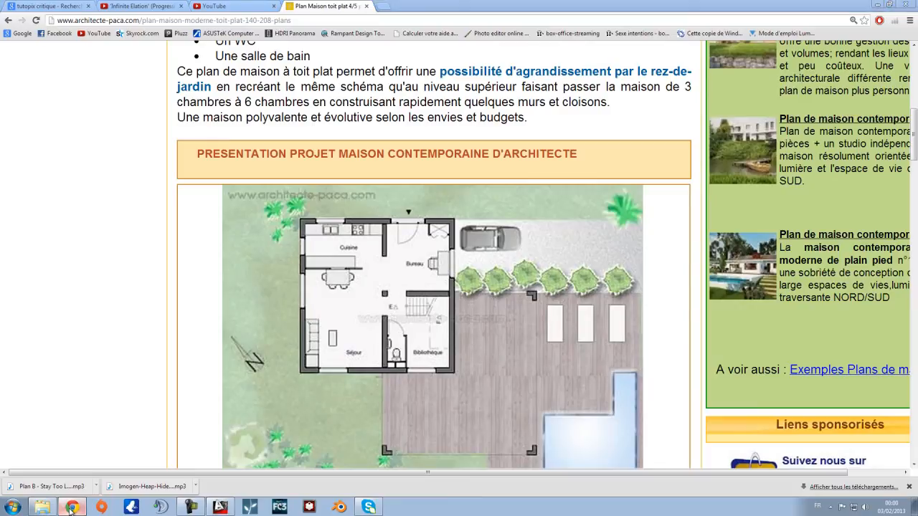
click(71, 508)
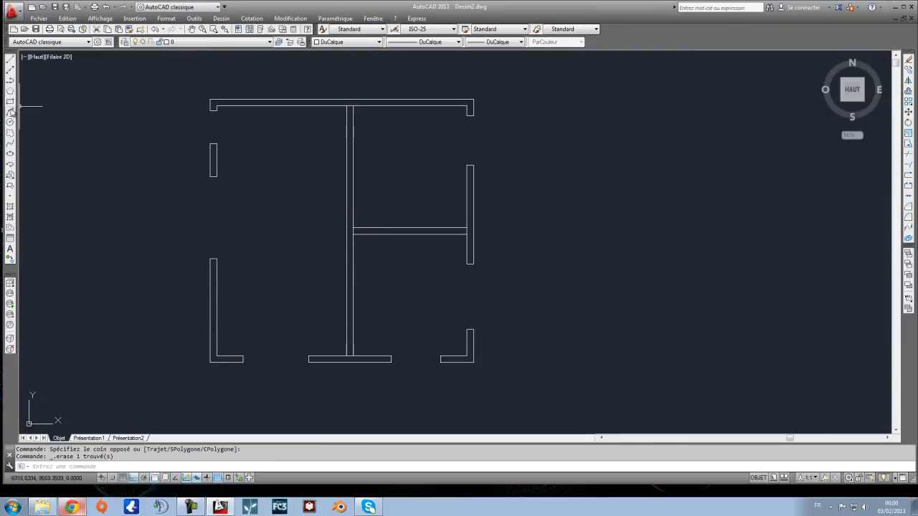
Step: From the lower-left wall's upper inner corner, draw lines 500 right, 500 down and across to the central partition, and erase the two 500-unit segments
click(10, 60)
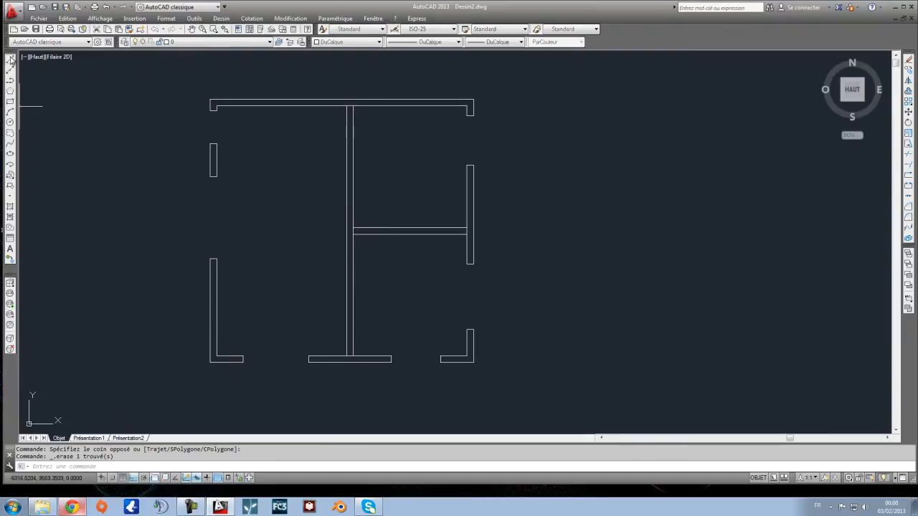
click(216, 259)
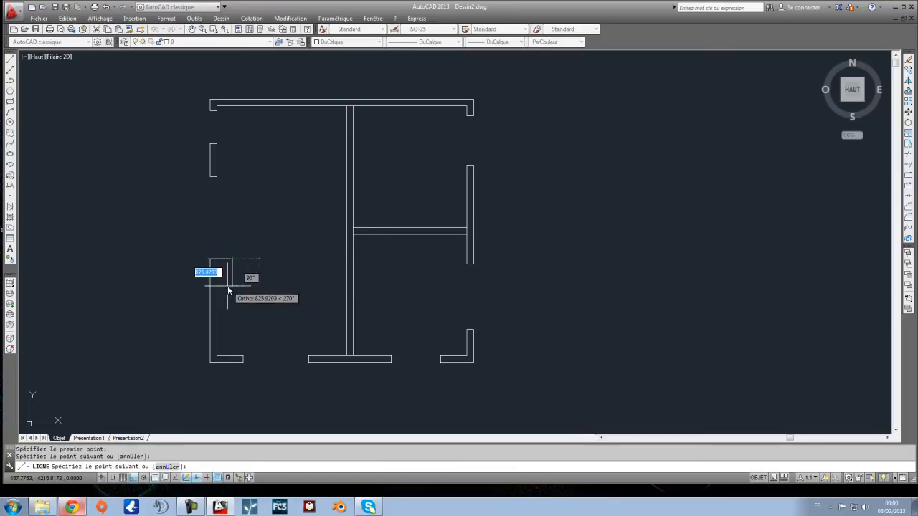
text(500)
key(Return)
click(348, 274)
key(Escape)
drag(248, 261, 223, 252)
key(Delete)
Step: Extend the horizontal line's left end to the inner face of the left wall
drag(274, 296, 205, 269)
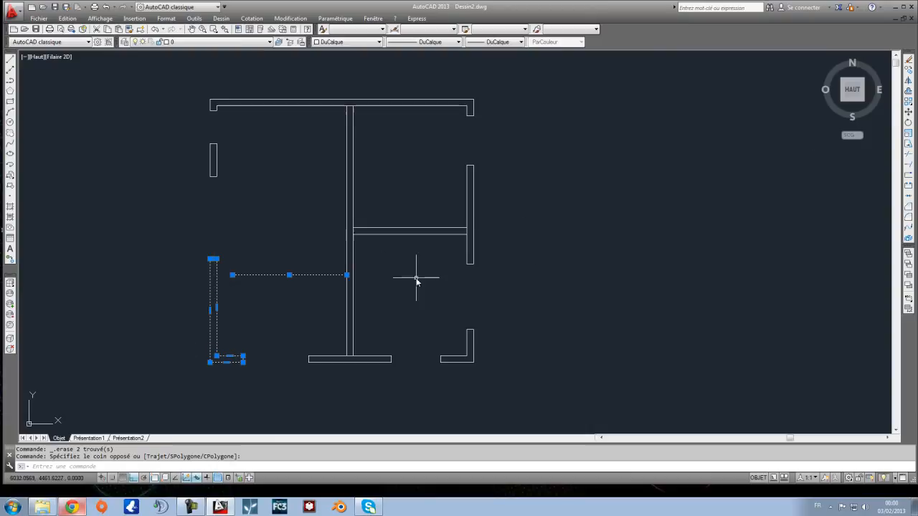
click(908, 167)
click(259, 274)
key(Escape)
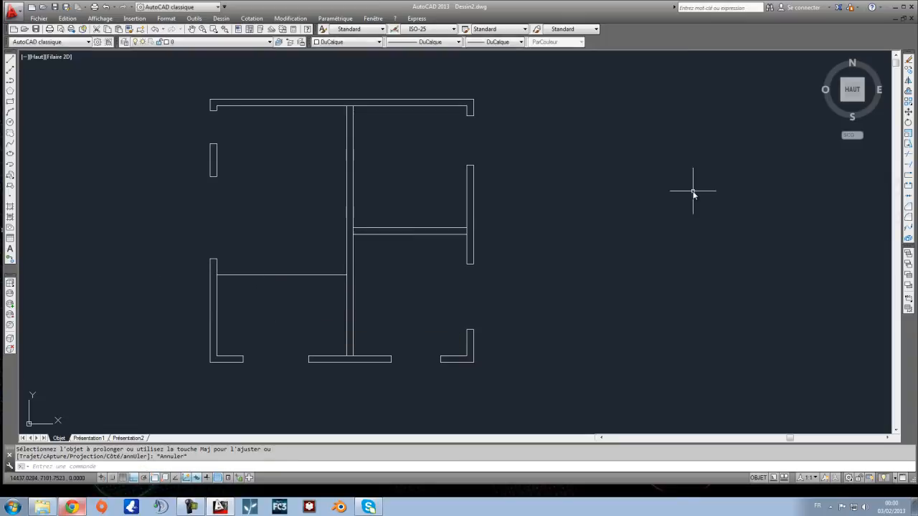
Step: Offset the left-hand room's horizontal line 100 units downward to form a thin partition
click(908, 91)
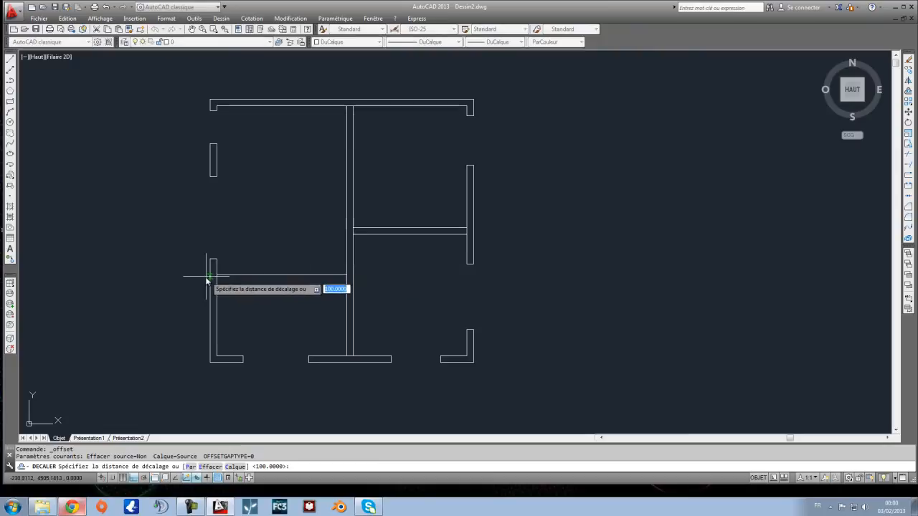
text(100)
key(Return)
scroll(271, 274, up, 2)
click(271, 276)
click(267, 302)
key(Escape)
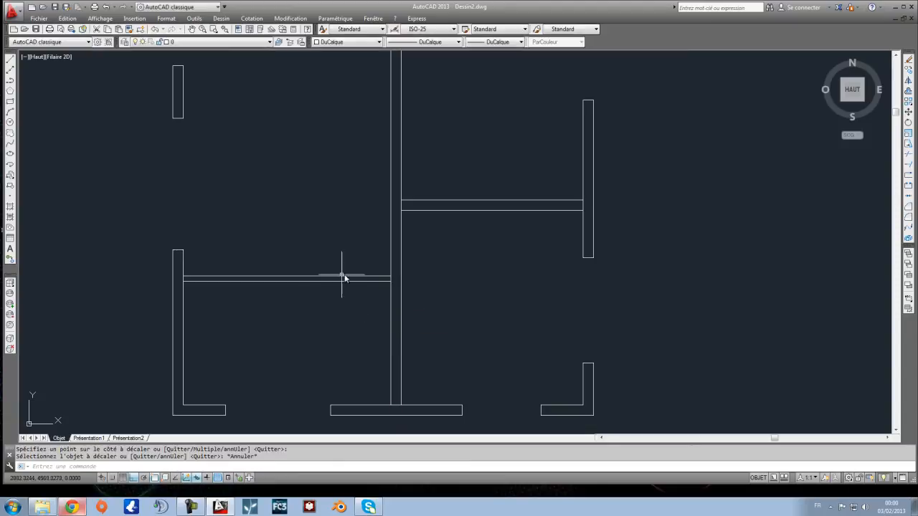
Step: Switch to Chrome to examine the small toilet enclosure beside the central partition, and return to AutoCAD
click(71, 507)
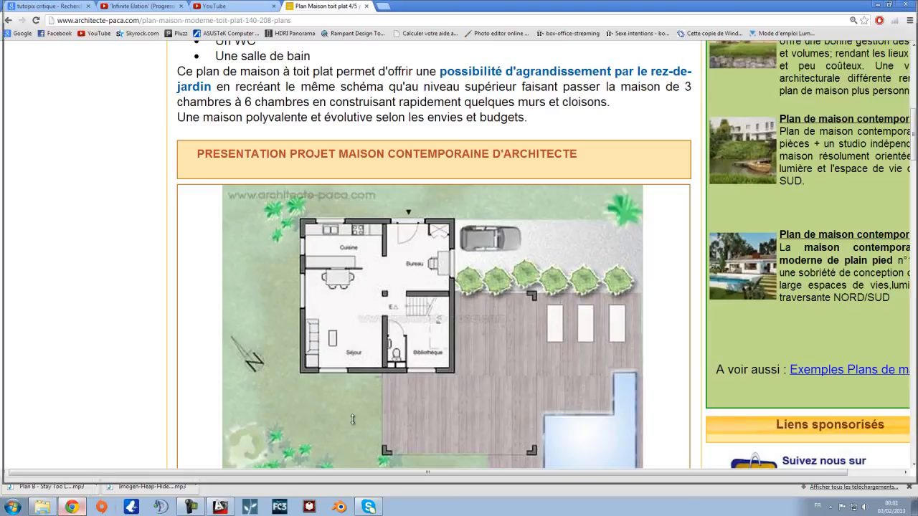
key(alt+Tab)
middle_drag(459, 301, 365, 270)
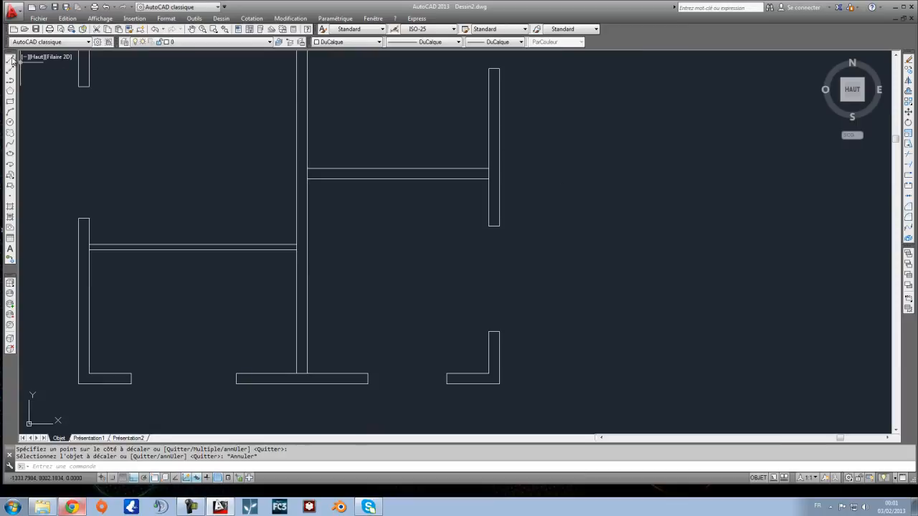
click(71, 508)
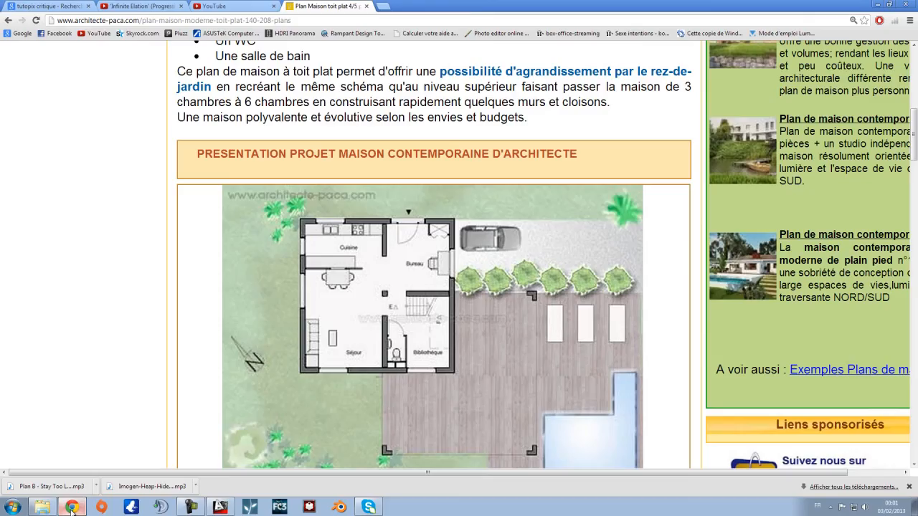
click(72, 508)
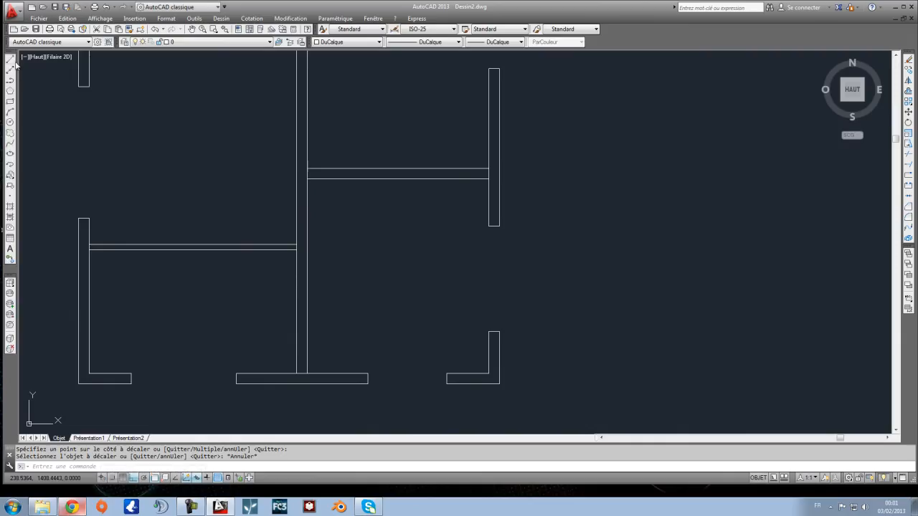
Step: Draw a line 2000 up from the right inner corner of the middle bottom wall segment and left to the central partition
click(10, 61)
click(367, 374)
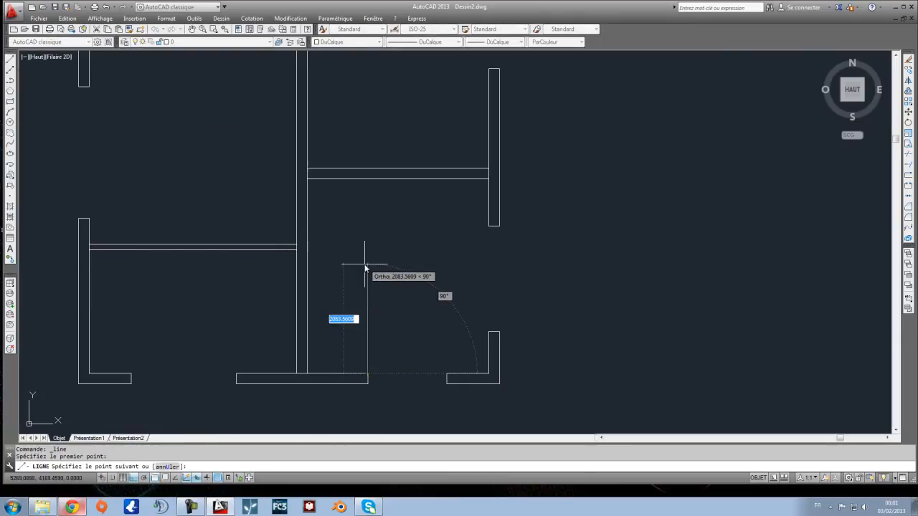
text(2000)
key(Return)
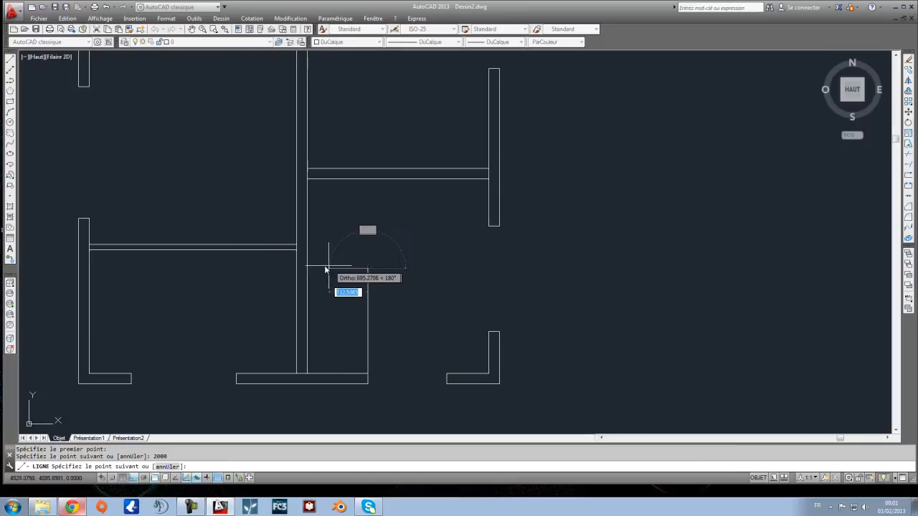
key(Escape)
Step: Recheck the toilet enclosure on the Chrome reference plan, and offset both new enclosure lines 100 units inward in AutoCAD
click(72, 508)
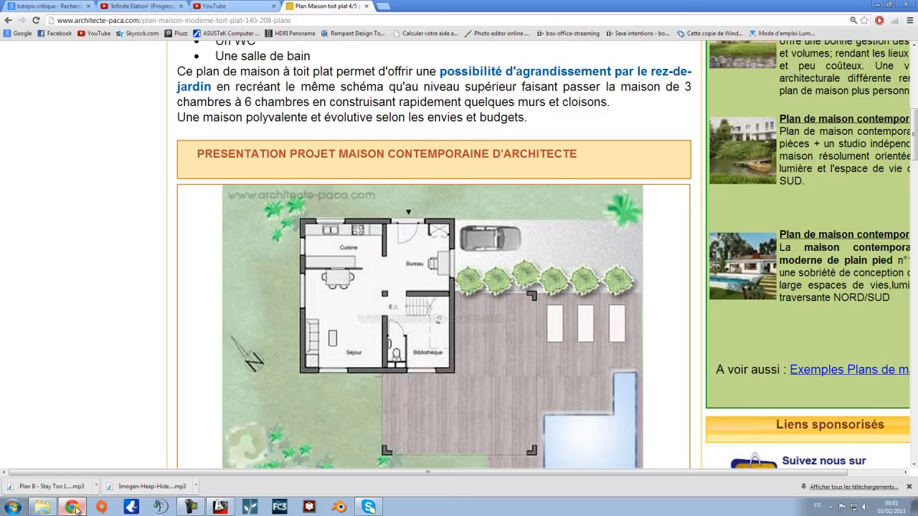
click(77, 510)
middle_drag(343, 320, 348, 346)
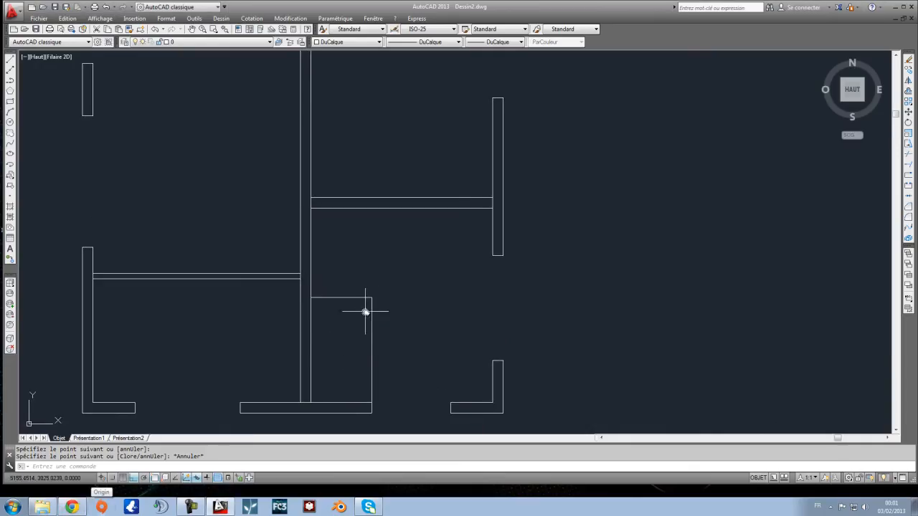
click(908, 91)
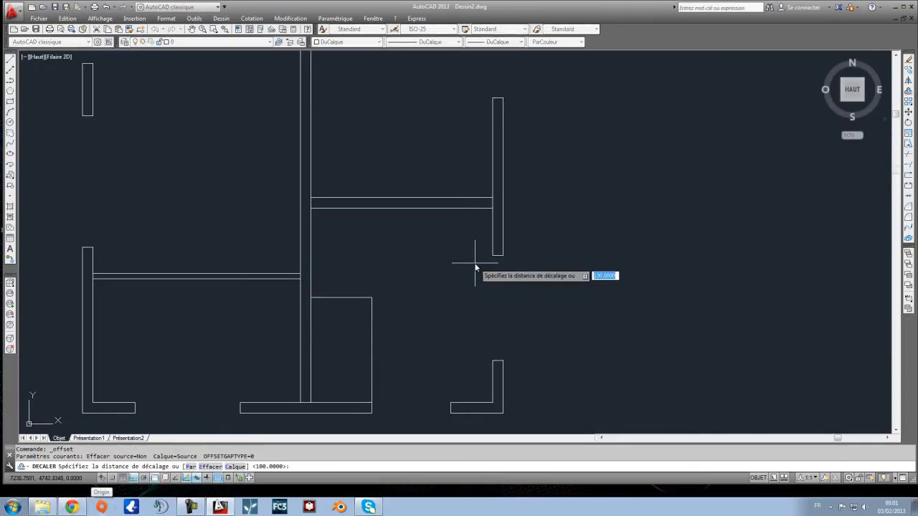
key(Return)
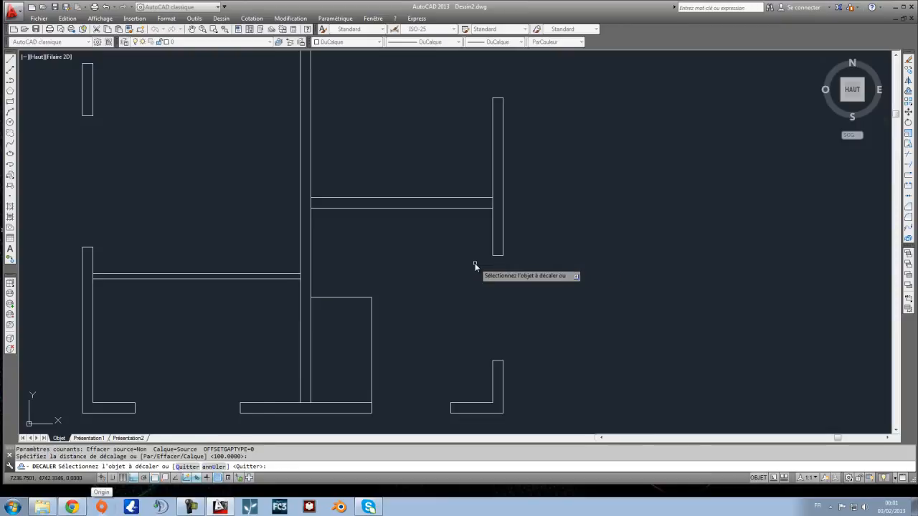
click(359, 298)
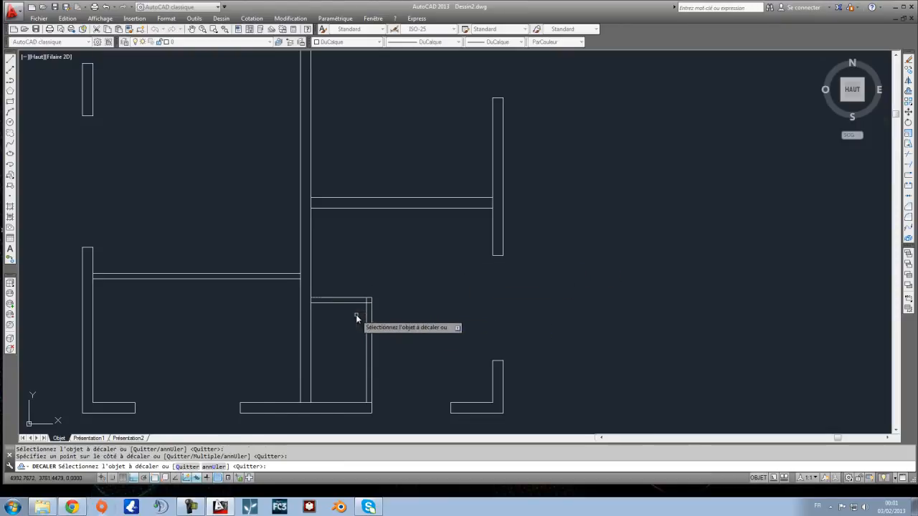
key(Escape)
Step: Trim the overlapping inner line ends at the small enclosure's upper-right corner
click(394, 392)
click(278, 271)
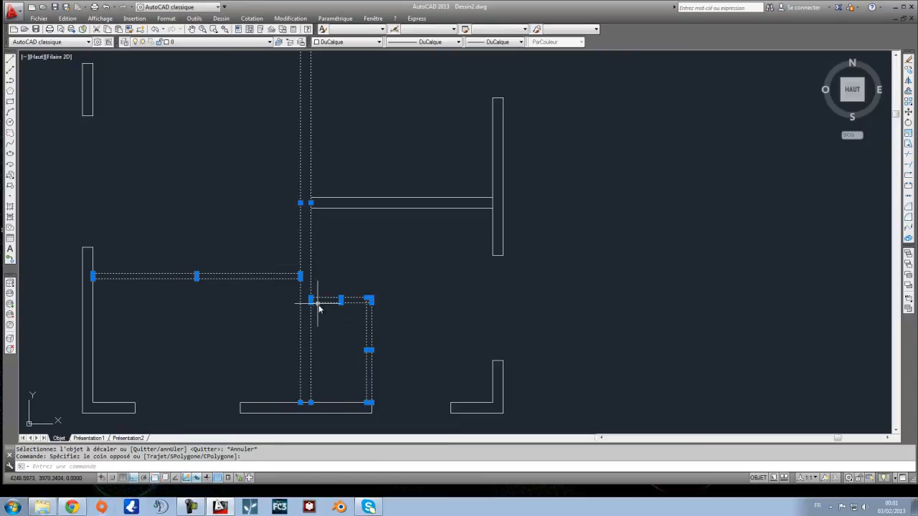
middle_drag(343, 332, 333, 270)
click(385, 359)
click(279, 214)
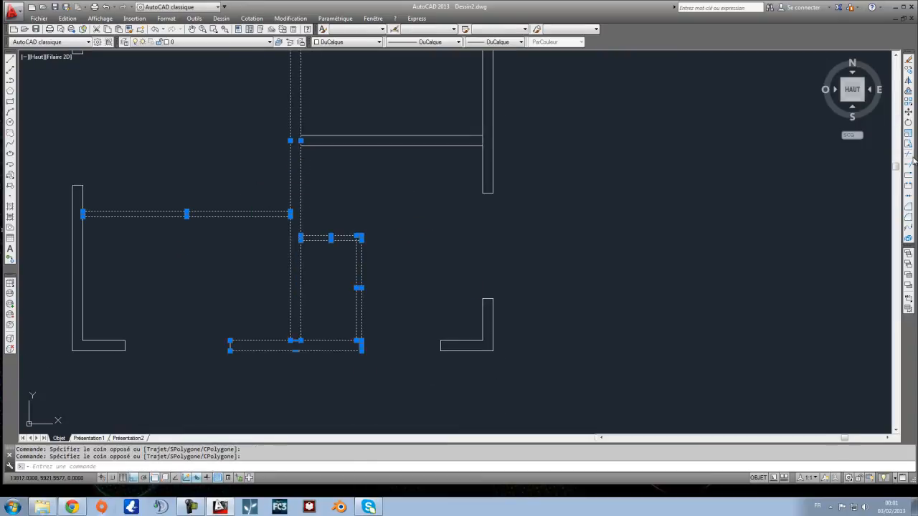
click(907, 157)
scroll(464, 205, up, 4)
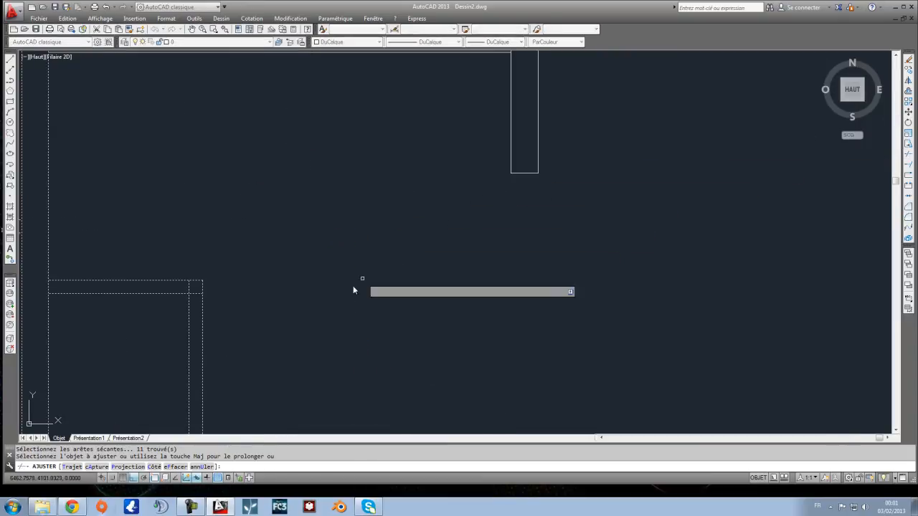
click(200, 297)
click(196, 291)
click(192, 288)
click(188, 288)
scroll(190, 289, down, 4)
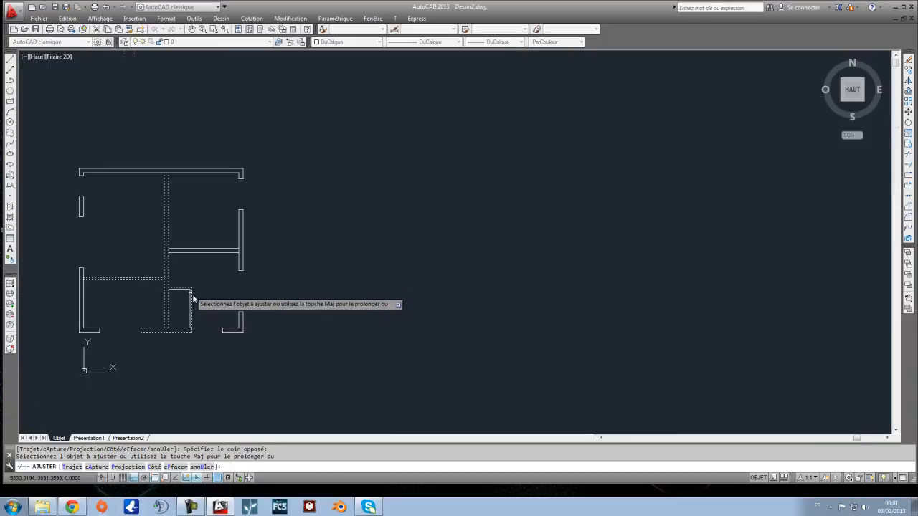
middle_drag(201, 308, 320, 277)
key(Escape)
Step: Start a multiline text object with its frame beginning inside the small toilet enclosure
scroll(306, 261, up, 4)
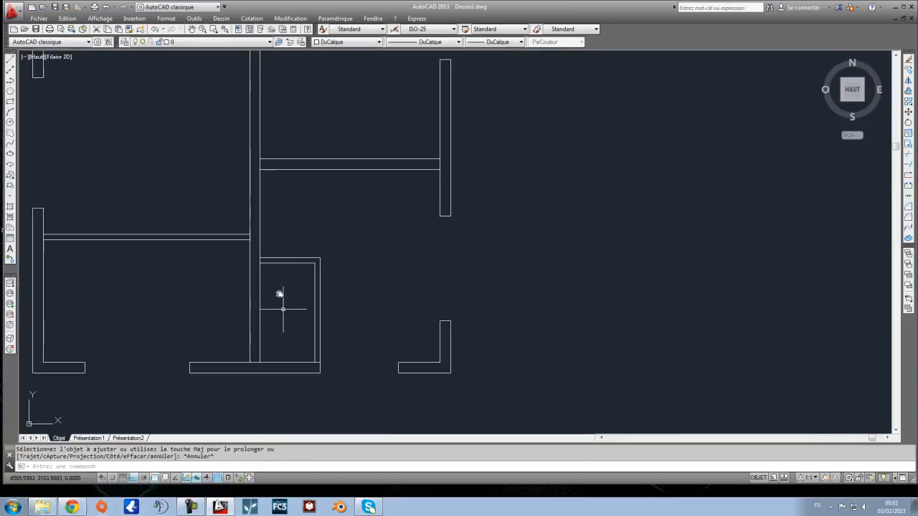
scroll(361, 266, down, 4)
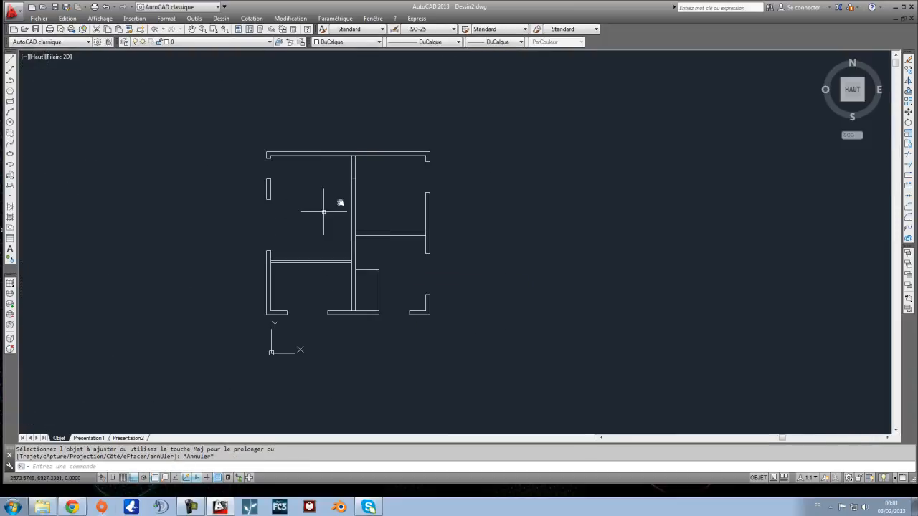
scroll(332, 273, up, 2)
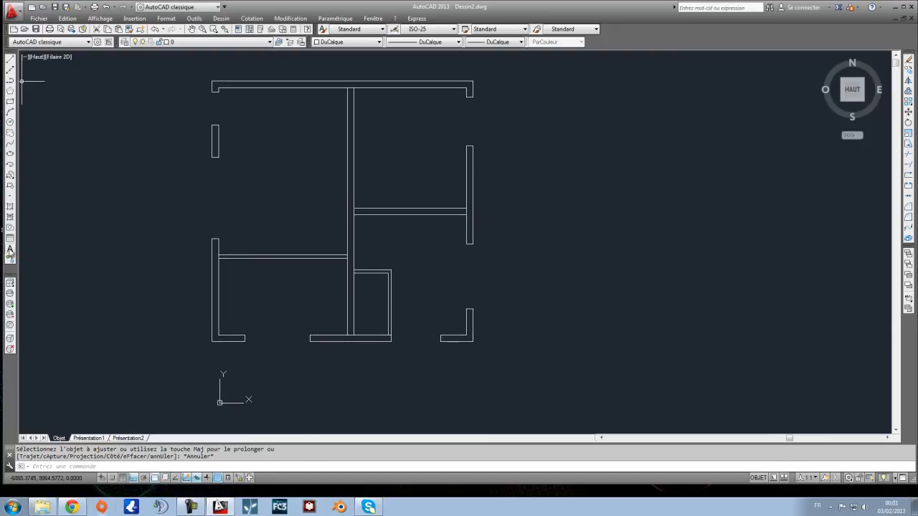
click(10, 251)
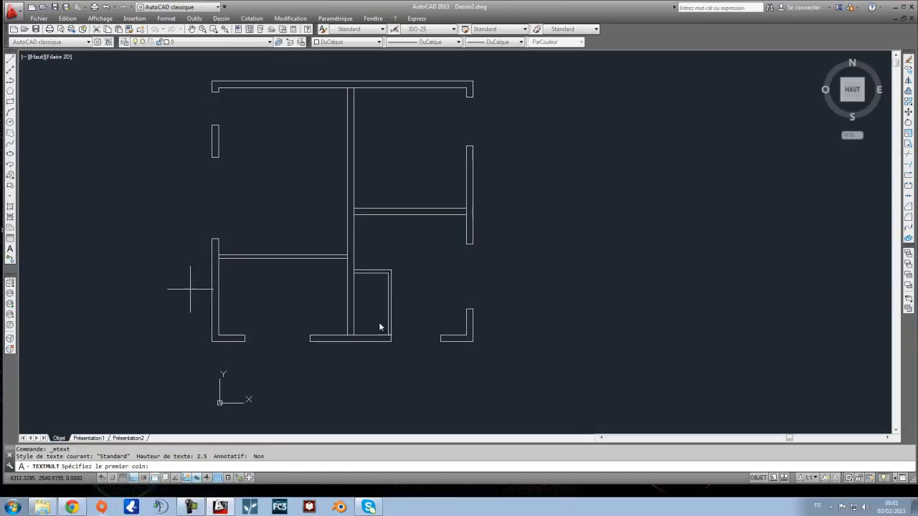
scroll(354, 291, up, 2)
click(364, 287)
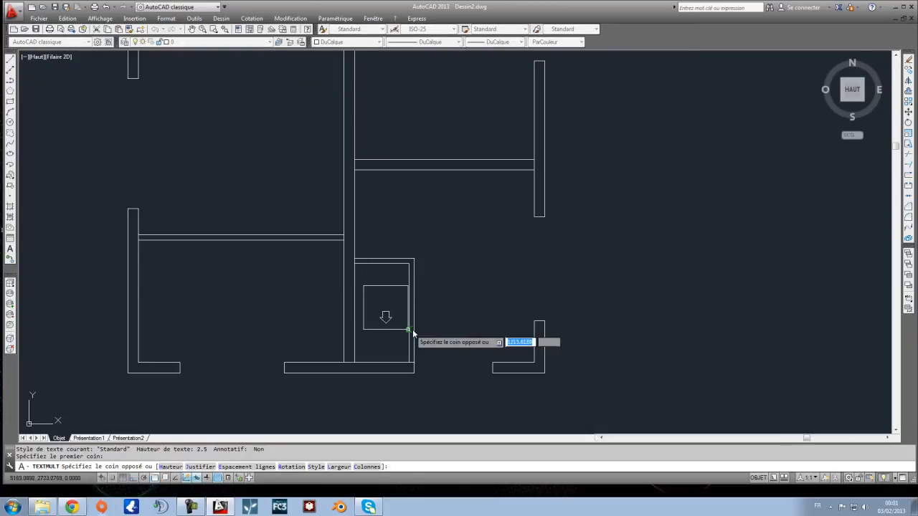
click(436, 312)
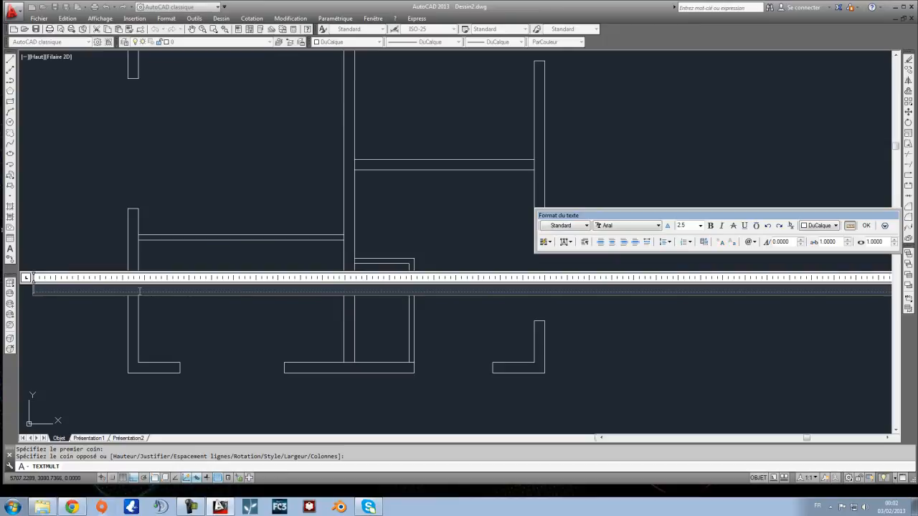
Step: Undo the previous multiline text and place a new text "WC" with height 500 in the small enclosed room
click(99, 301)
key(ctrl+z)
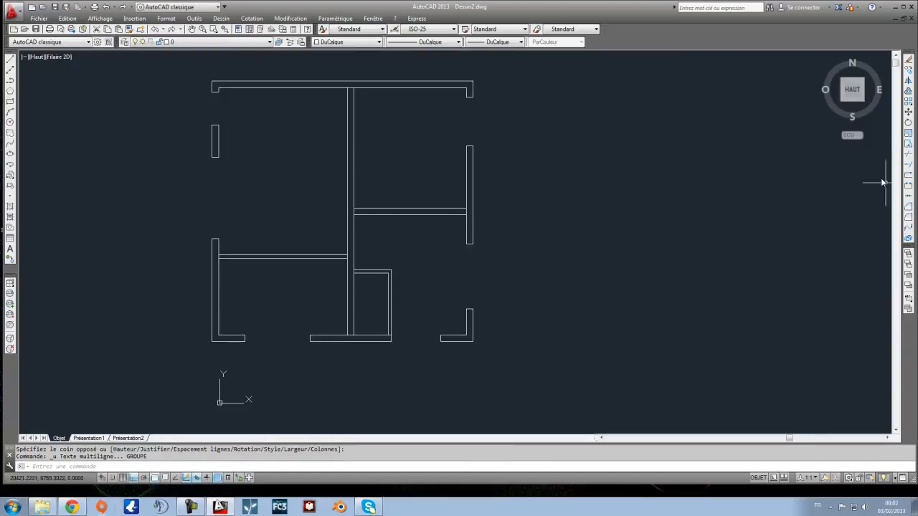
click(10, 249)
scroll(383, 333, up, 4)
click(330, 267)
click(413, 313)
text(WC)
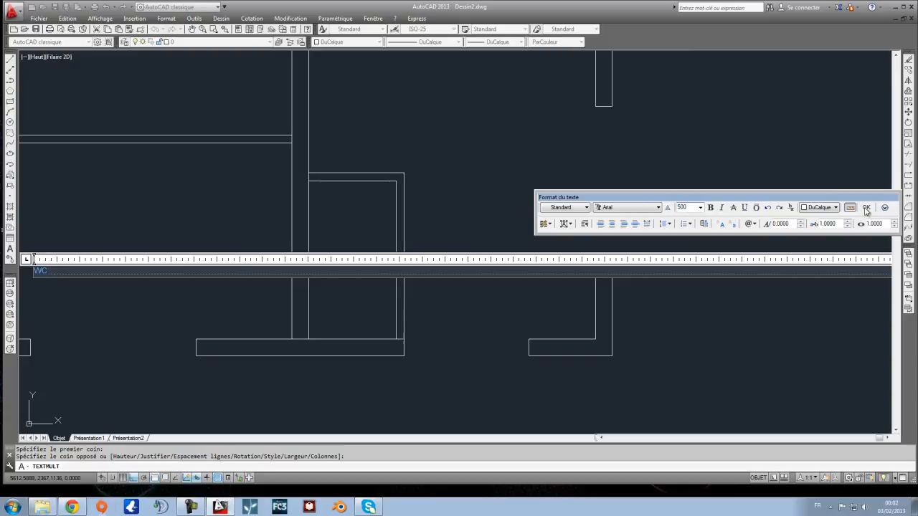
click(866, 207)
scroll(430, 280, down, 6)
scroll(421, 264, up, 4)
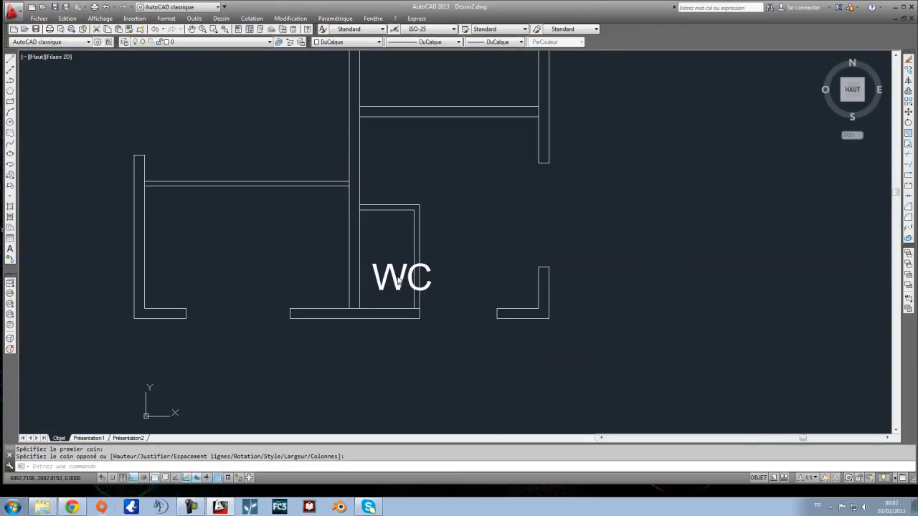
Step: Move the "WC" label up and left into the small room, with ortho mode replaced by polar tracking
key(Escape)
click(403, 276)
click(909, 112)
click(487, 288)
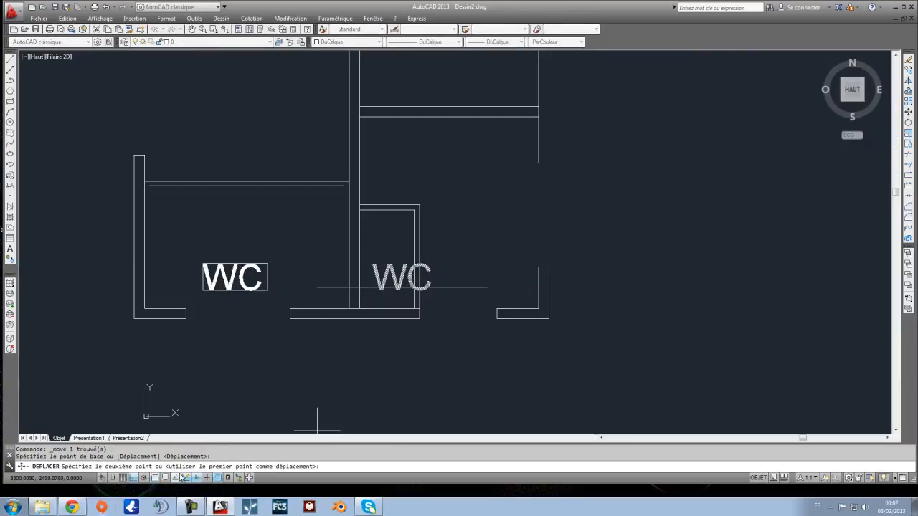
click(142, 478)
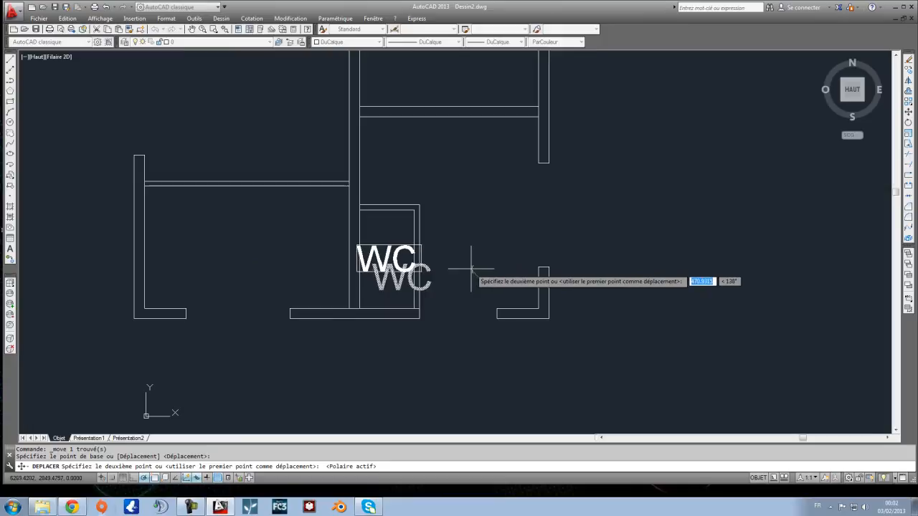
key(Escape)
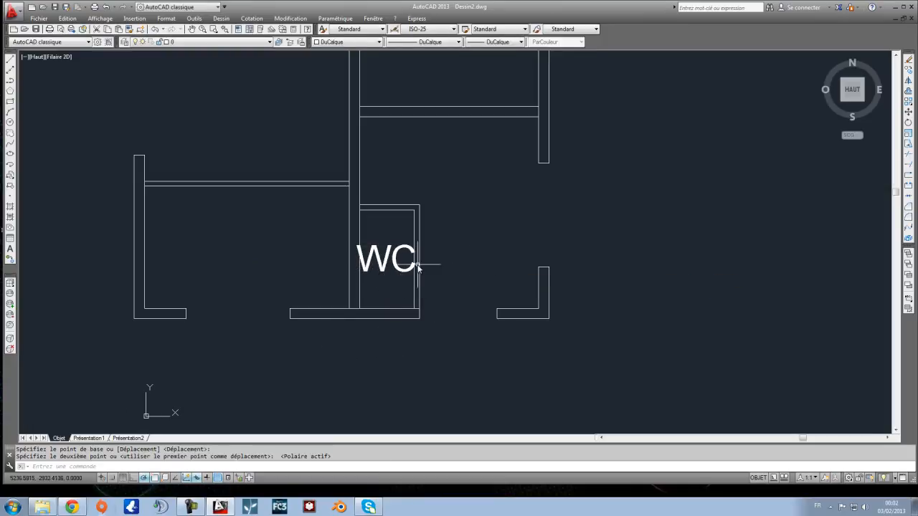
Step: Turn ortho mode on and copy the "WC" label horizontally into the adjacent room on the left
click(400, 282)
click(390, 251)
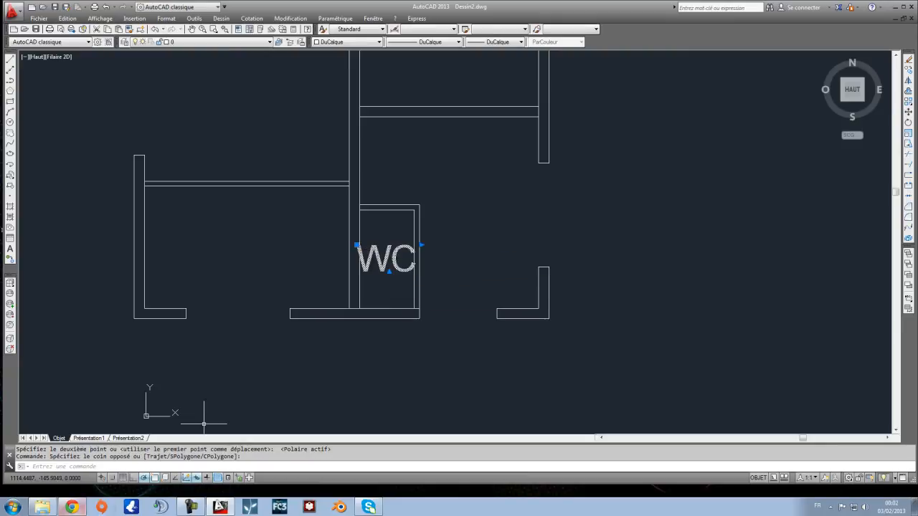
click(134, 477)
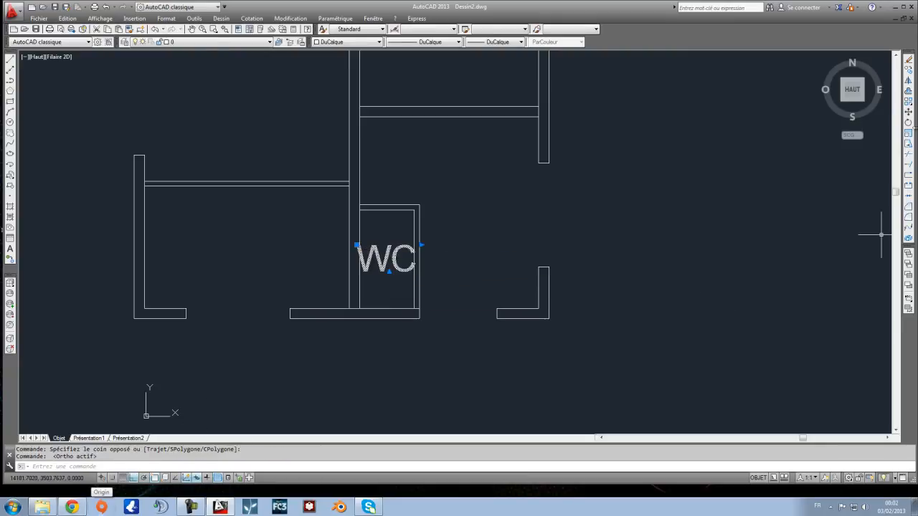
click(908, 70)
click(622, 213)
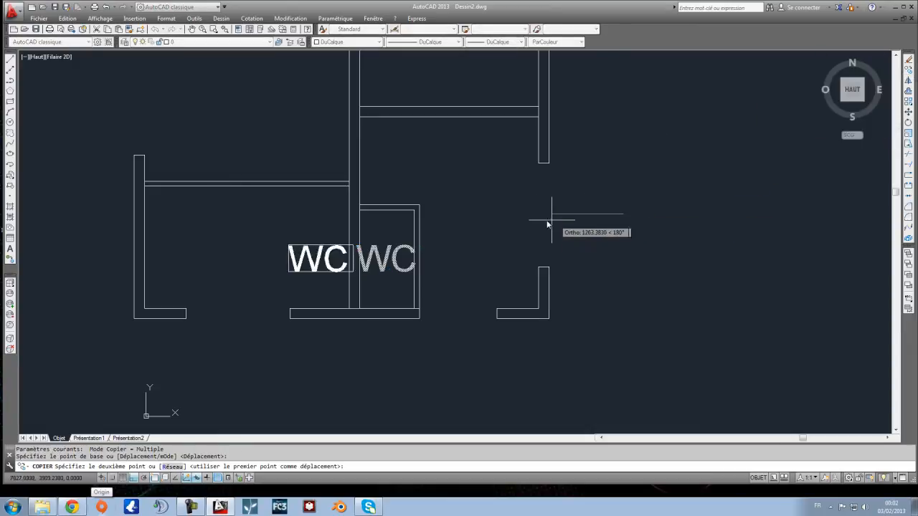
click(474, 227)
key(Return)
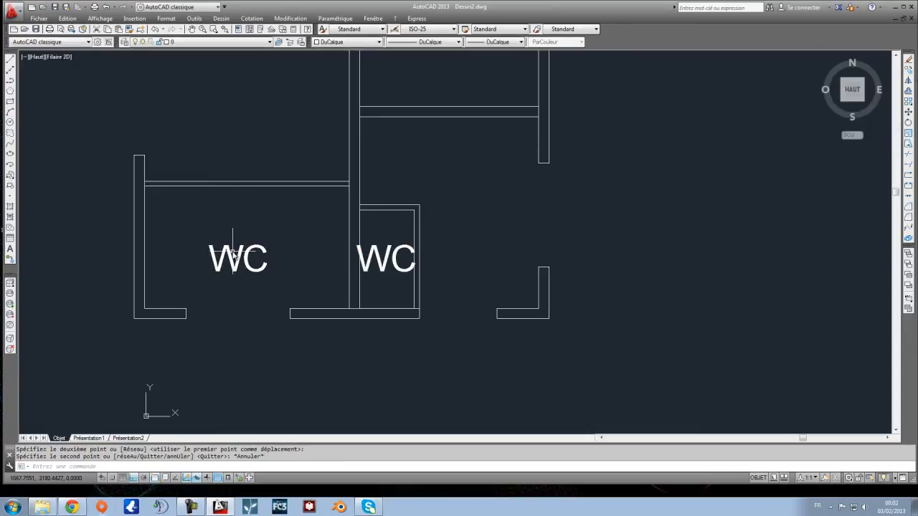
Step: Replace the text of the copied label in the lower-left room with "Cuisine"
double_click(237, 256)
drag(262, 254, 182, 264)
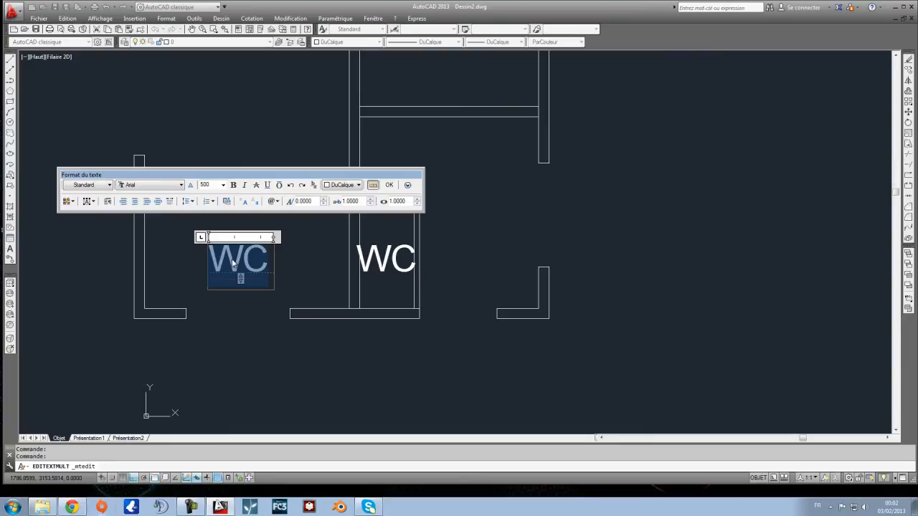
text(Cuisine)
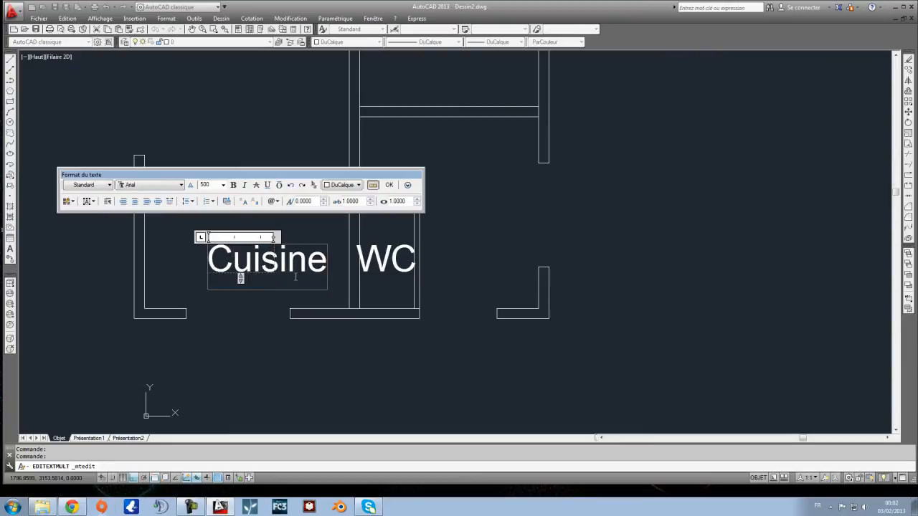
click(258, 301)
Step: Move the "Cuisine" label slightly to the left within its room
click(248, 259)
click(908, 111)
click(700, 225)
click(678, 223)
scroll(540, 252, down, 5)
scroll(447, 240, up, 2)
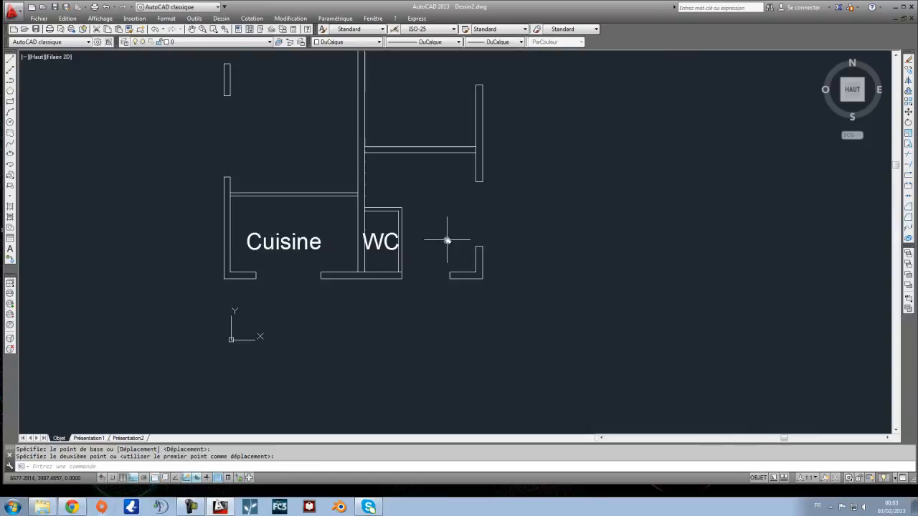
Step: Switch to the browser and examine the room names on the reference floor plan, returning to AutoCAD when done
click(72, 507)
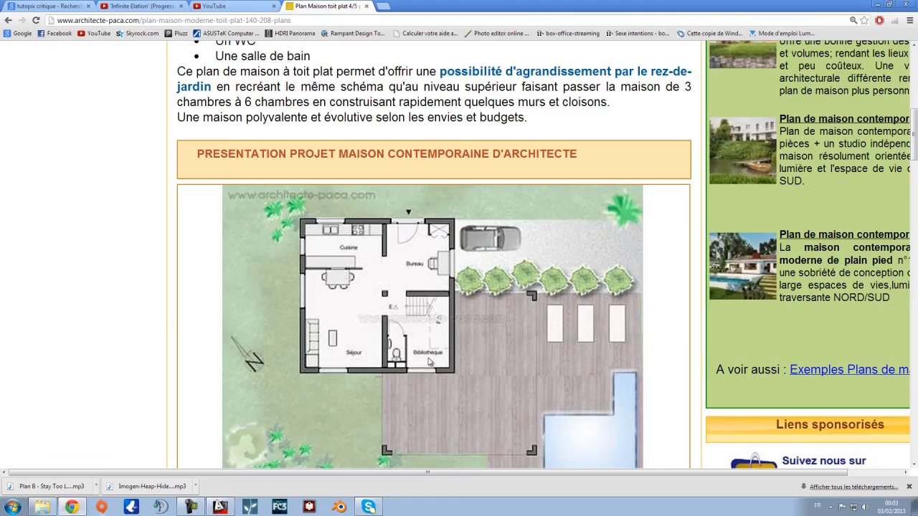
scroll(428, 364, up, 1)
scroll(443, 402, down, 2)
scroll(430, 336, up, 1)
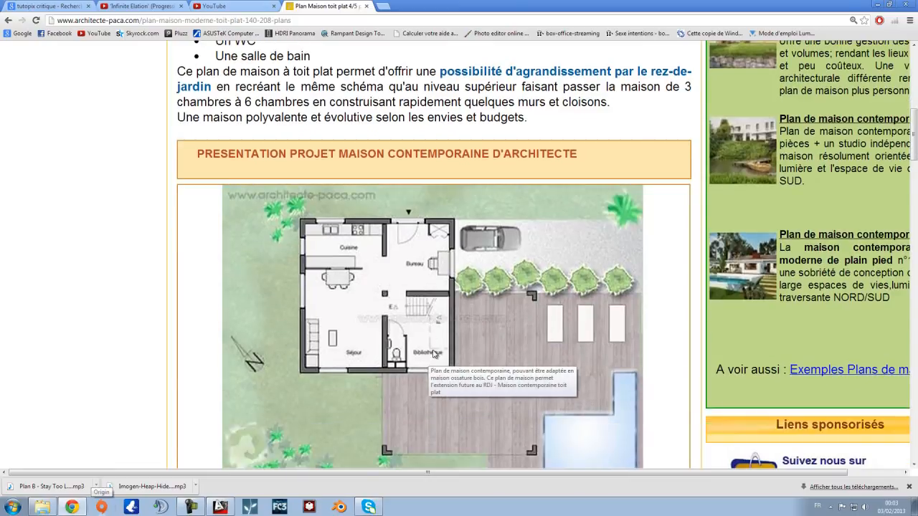
scroll(495, 353, up, 1)
scroll(490, 357, down, 3)
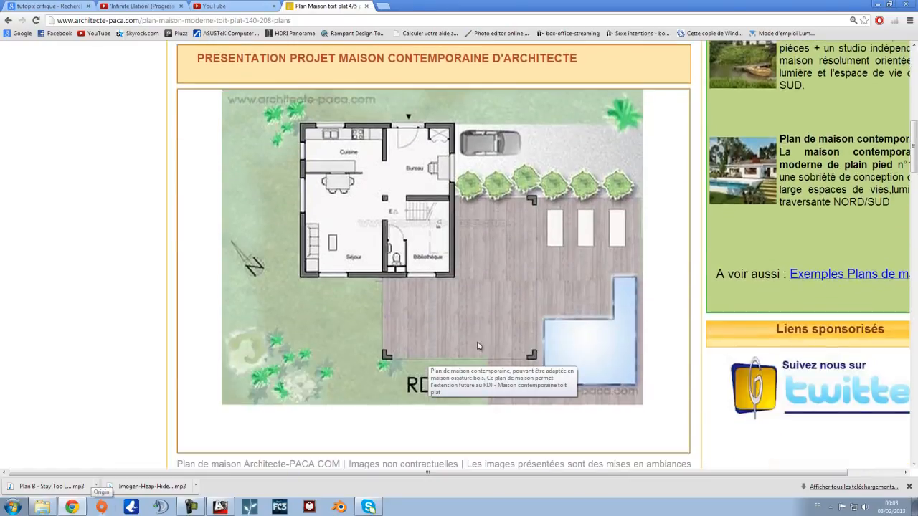
scroll(427, 241, down, 1)
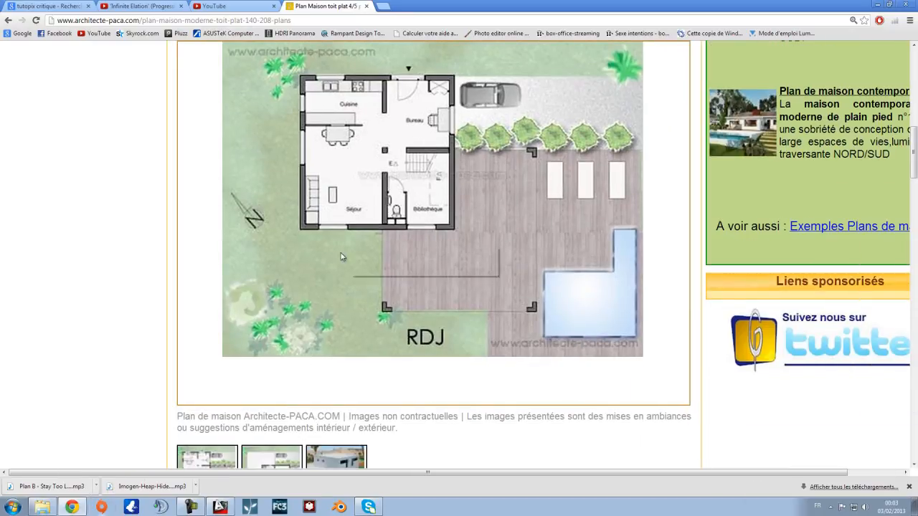
click(78, 507)
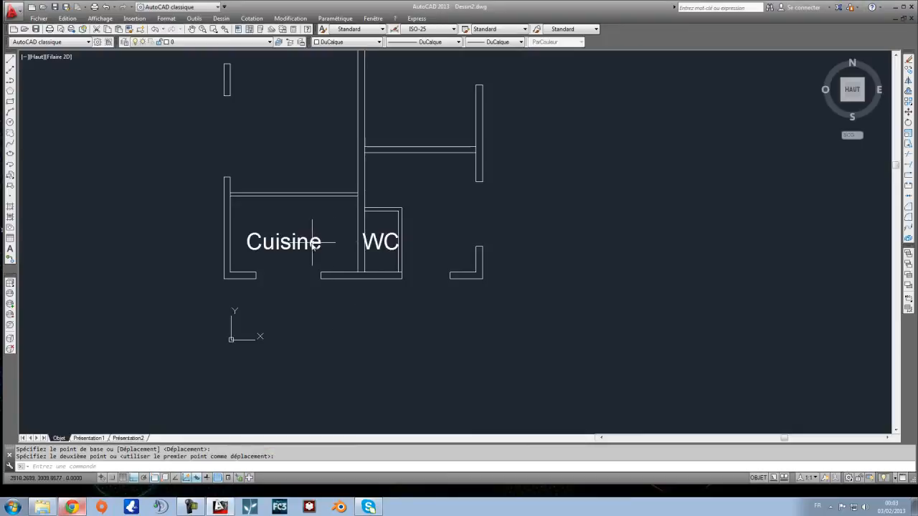
Step: Copy the "Cuisine" label horizontally into the room to the right of the WC
click(322, 242)
click(908, 72)
click(445, 209)
click(609, 198)
key(Escape)
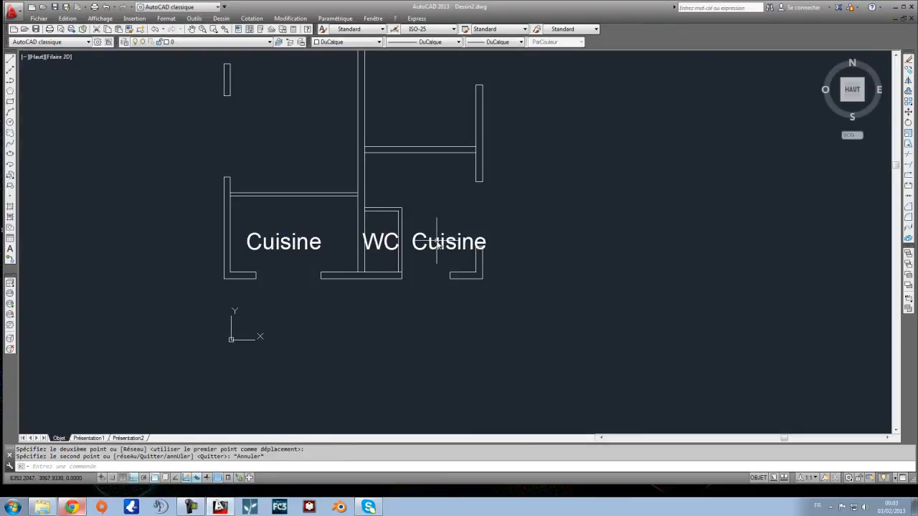
Step: Replace the text of the label right of the WC with "bibliotheque"
double_click(436, 243)
text(bi)
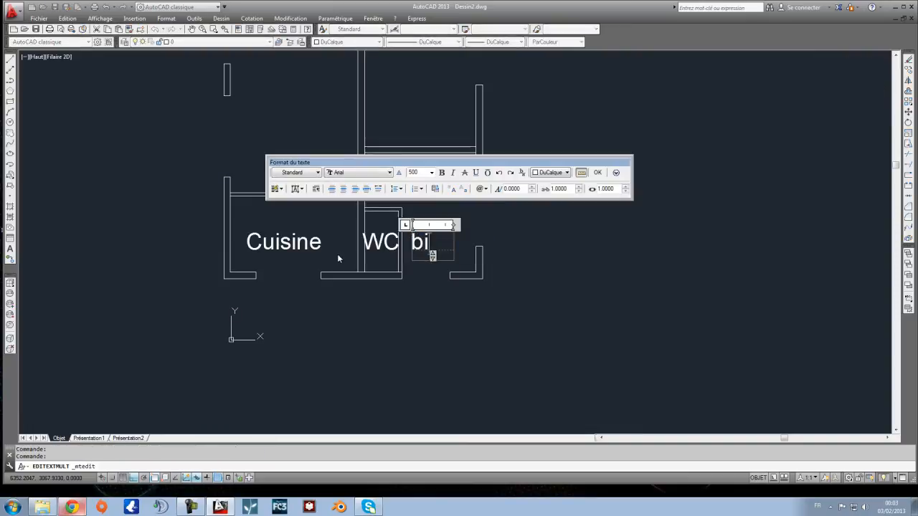
text(bliotheque)
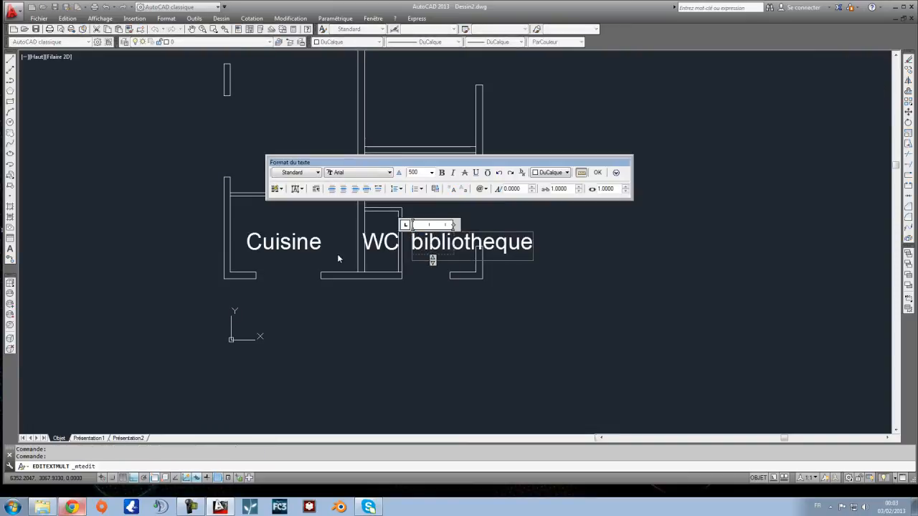
click(502, 250)
click(472, 240)
scroll(471, 258, down, 2)
click(910, 70)
key(Escape)
Step: Set the text height of the "bibliotheque" label to 200
double_click(448, 306)
drag(493, 306, 283, 306)
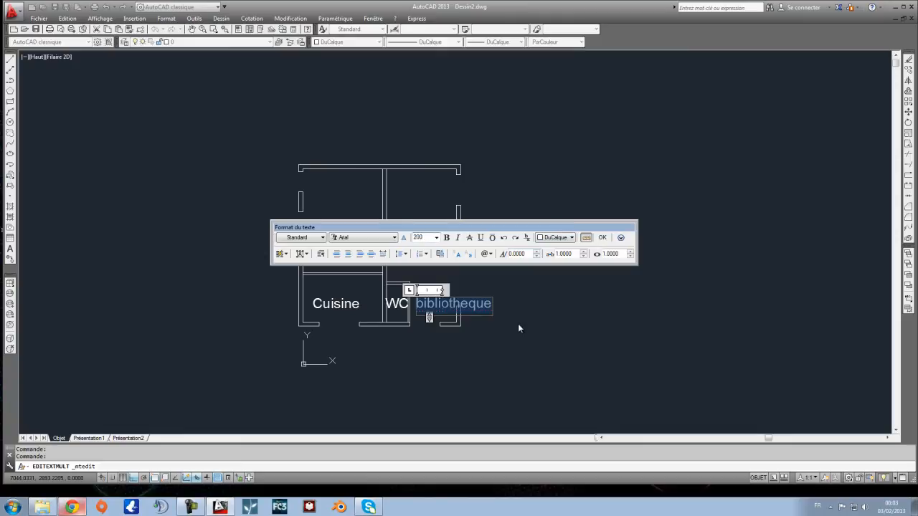
key(Return)
click(601, 239)
Step: Copy the "bibliotheque" label vertically into the upper-right room
click(443, 304)
click(434, 293)
key(Escape)
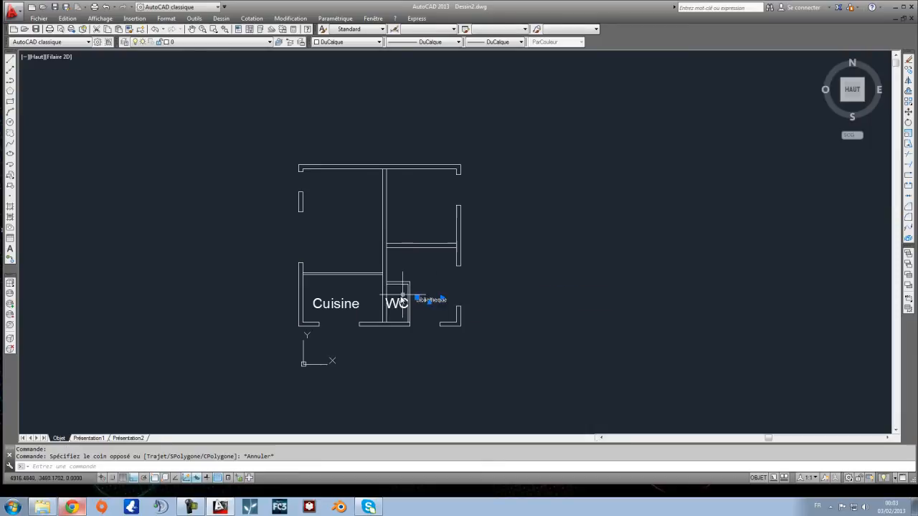
click(908, 70)
click(543, 295)
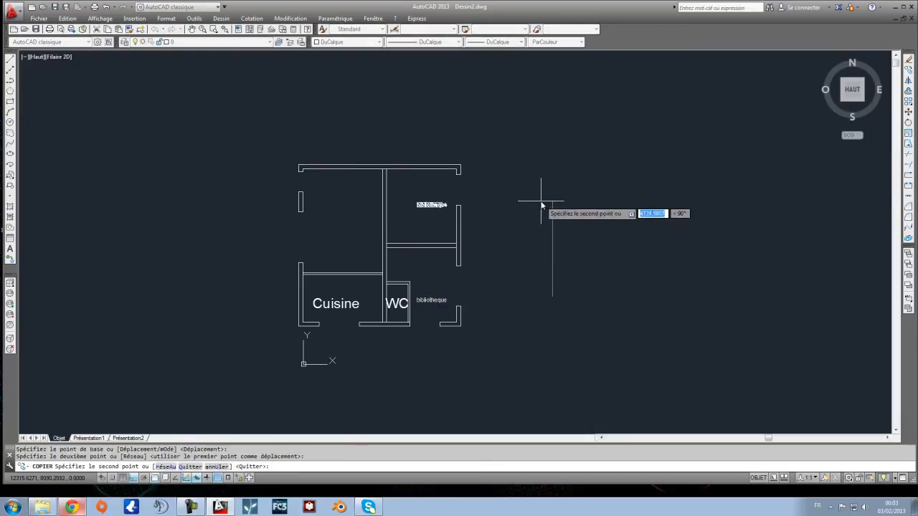
click(543, 200)
key(Escape)
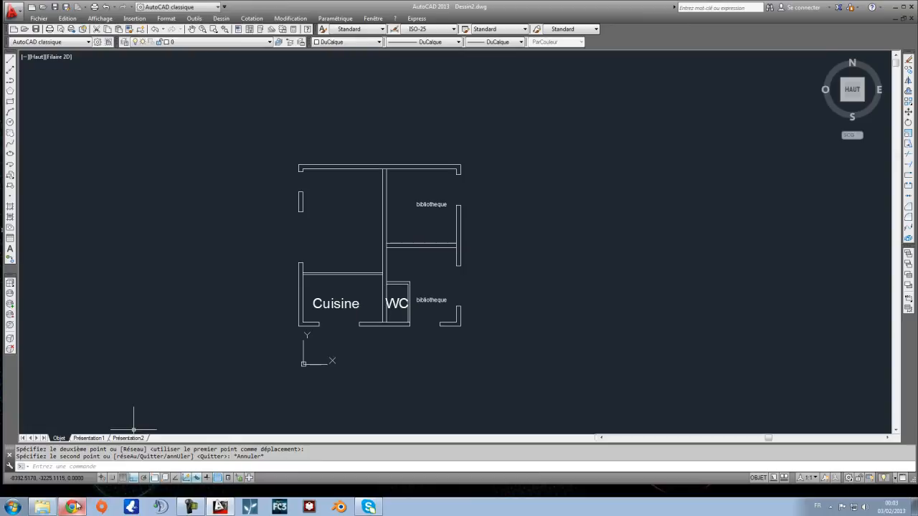
Step: Check the reference plan in the browser, and replace the upper-right room's label text in AutoCAD with "bureau"
click(74, 507)
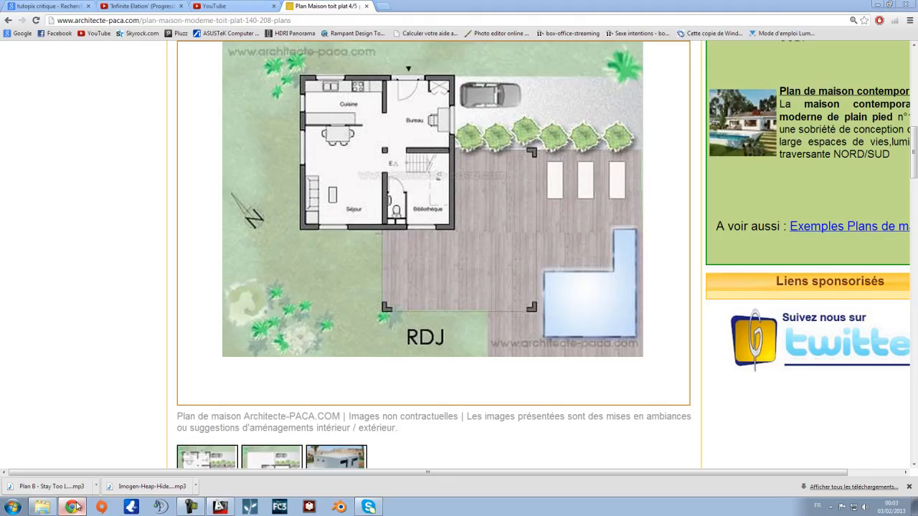
click(74, 507)
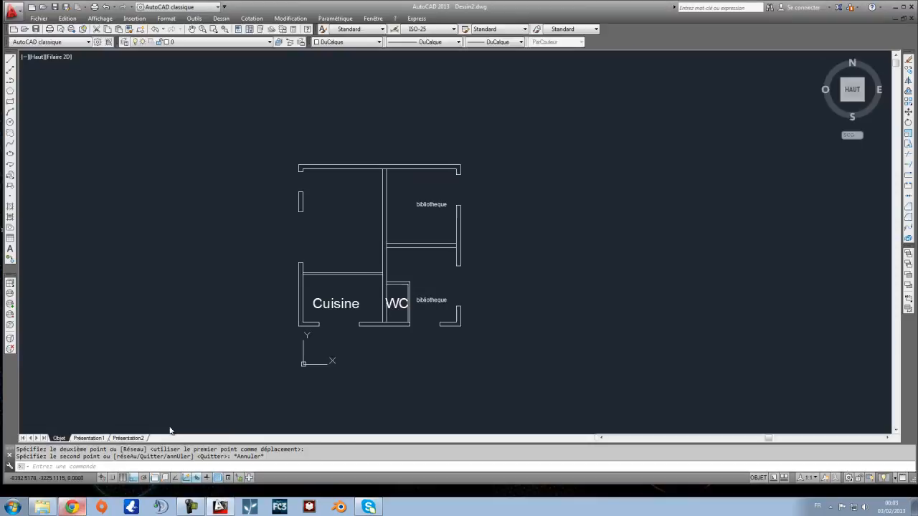
double_click(430, 205)
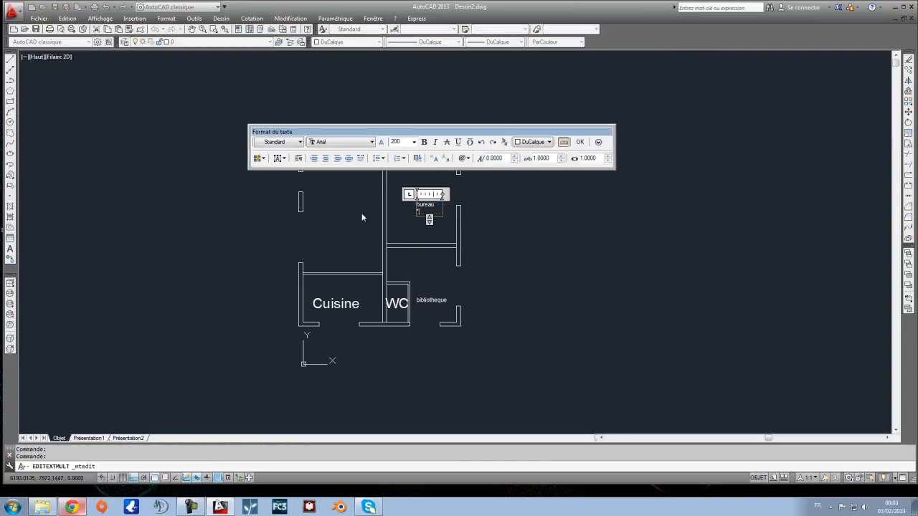
click(526, 211)
Step: Copy the "bureau" label horizontally into the large upper-left room
click(440, 204)
click(422, 201)
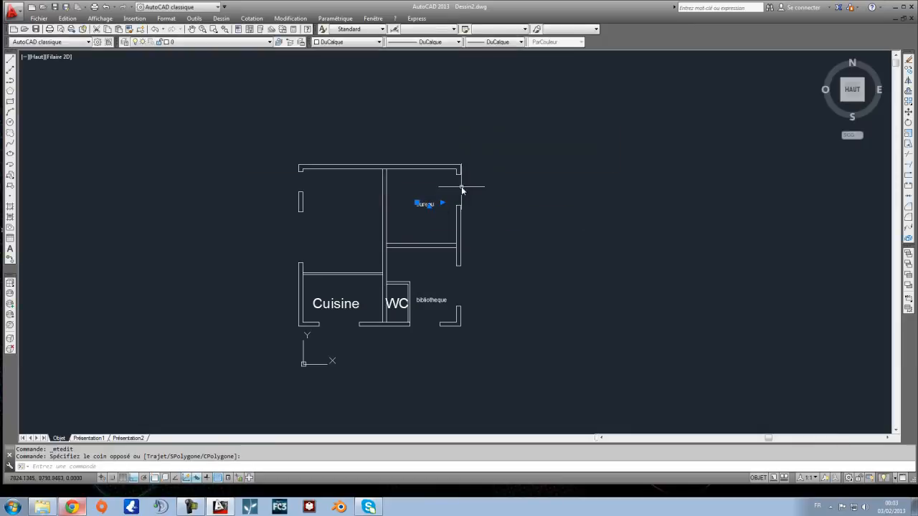
click(910, 70)
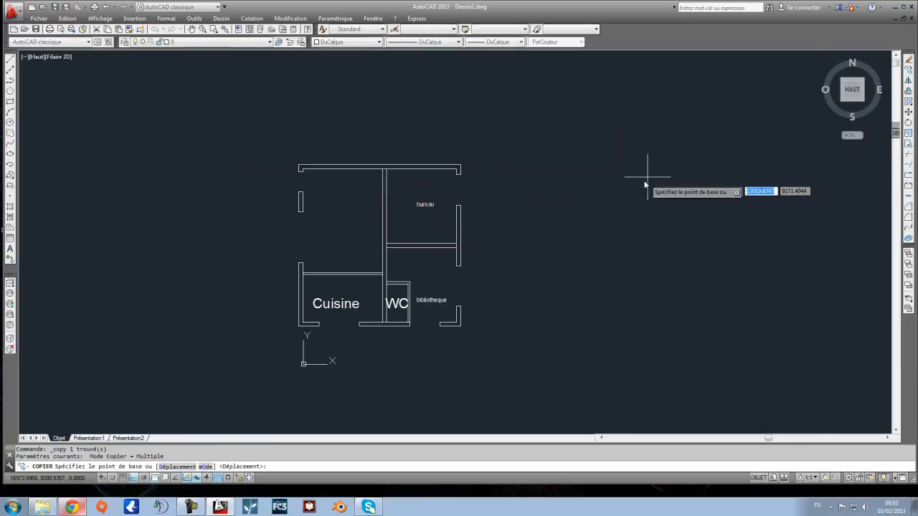
click(635, 191)
click(551, 195)
key(Escape)
Step: Replace the upper-left room's label with "sejour", "+" and "salle à manger" on separate lines
double_click(345, 206)
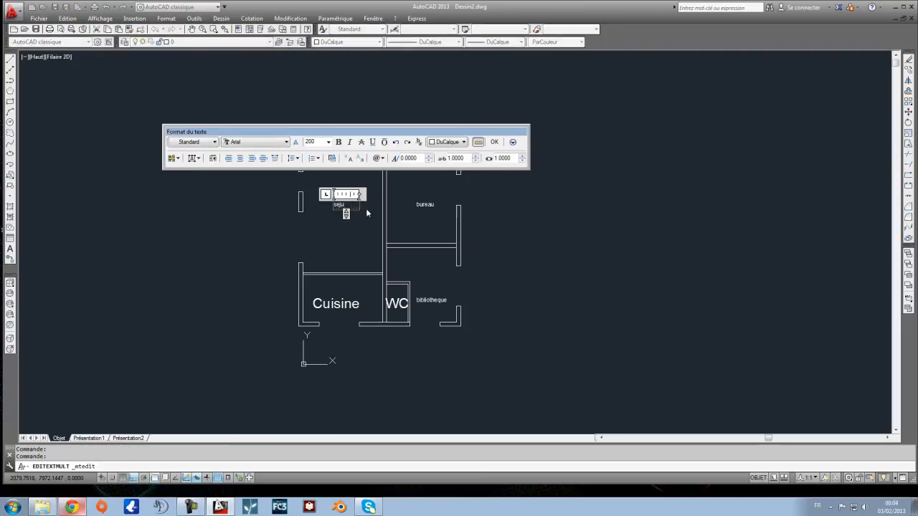
text(sejour)
key(Return)
text(6)
key(Return)
text(salle à manger)
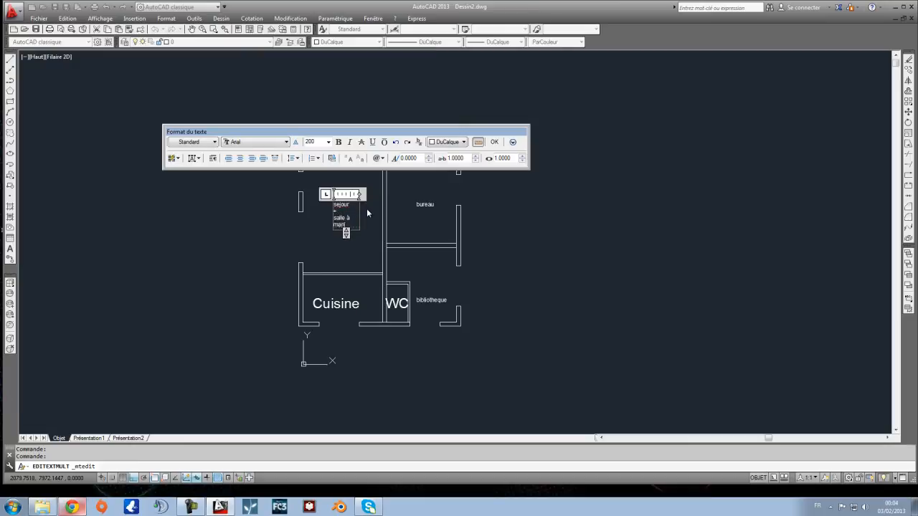
click(444, 191)
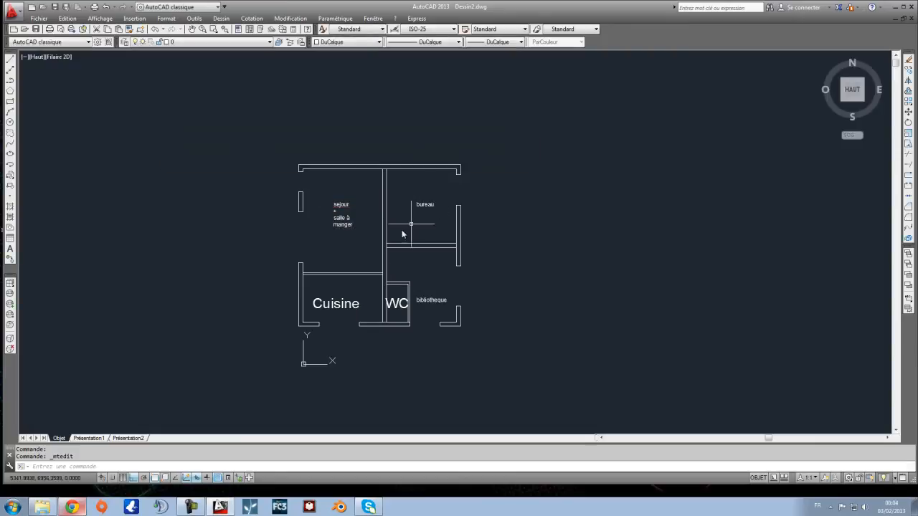
Step: Look over the labelled rooms and switch to the browser to compare them with the reference floor plan
scroll(312, 290, up, 4)
middle_drag(477, 256, 351, 251)
middle_drag(449, 174, 330, 245)
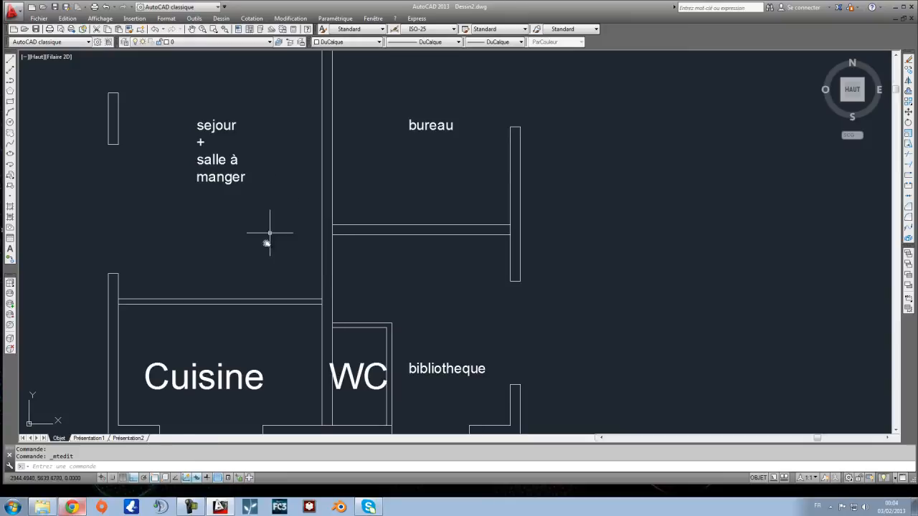
click(71, 507)
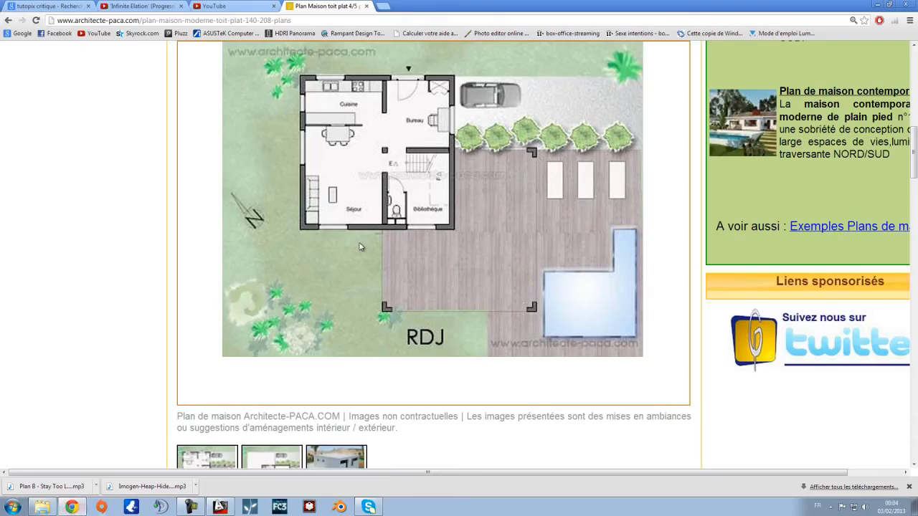
Step: Compare the labelled AutoCAD drawing with the reference floor plan in the browser, and examine the walls around the bureau and bibliotheque
scroll(391, 143, up, 1)
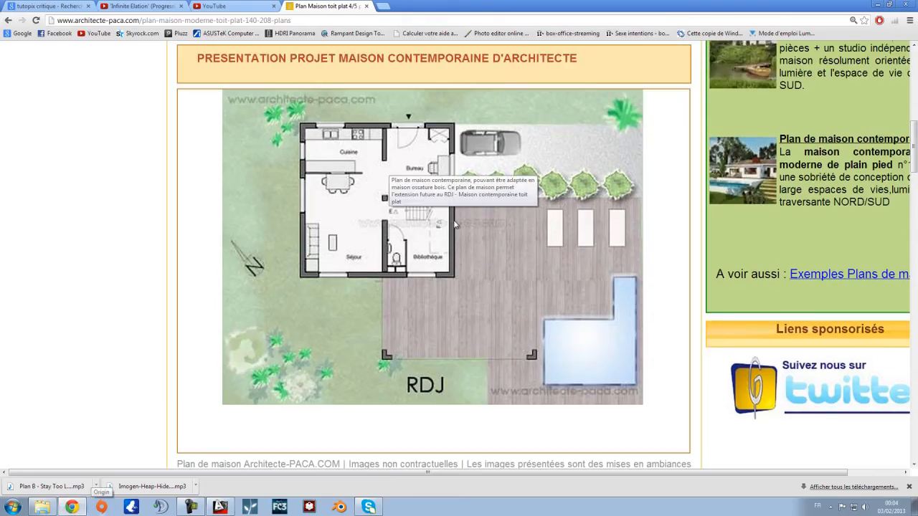
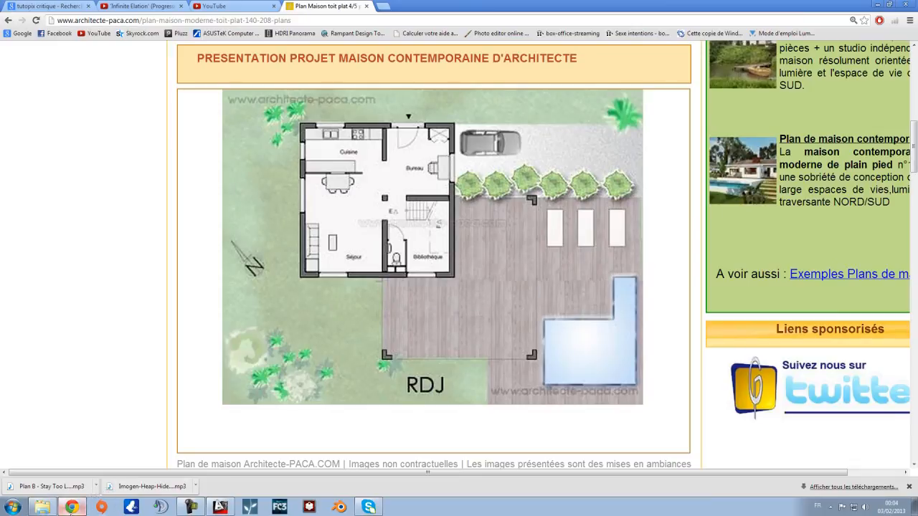
click(72, 508)
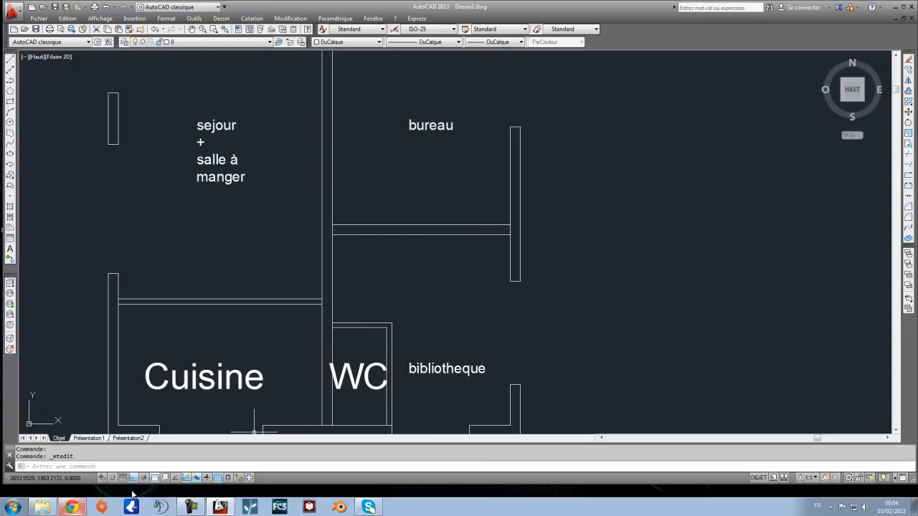
click(72, 508)
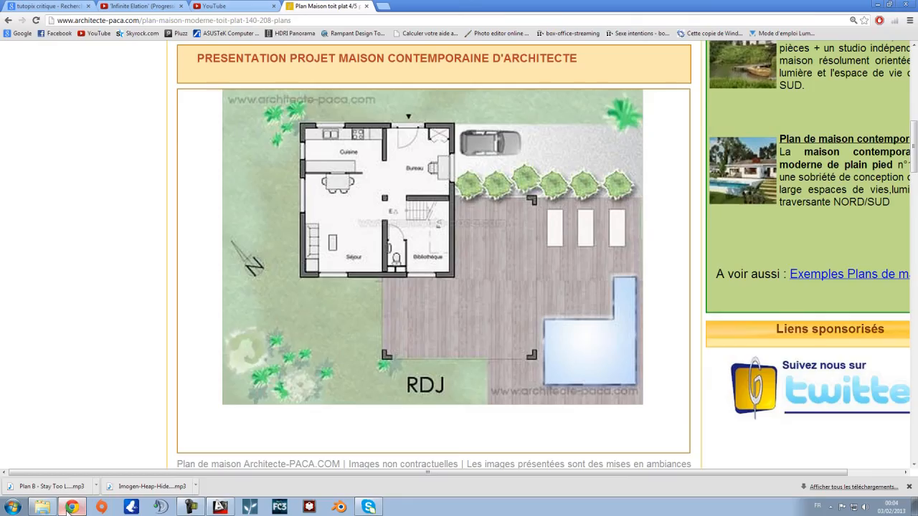
click(73, 508)
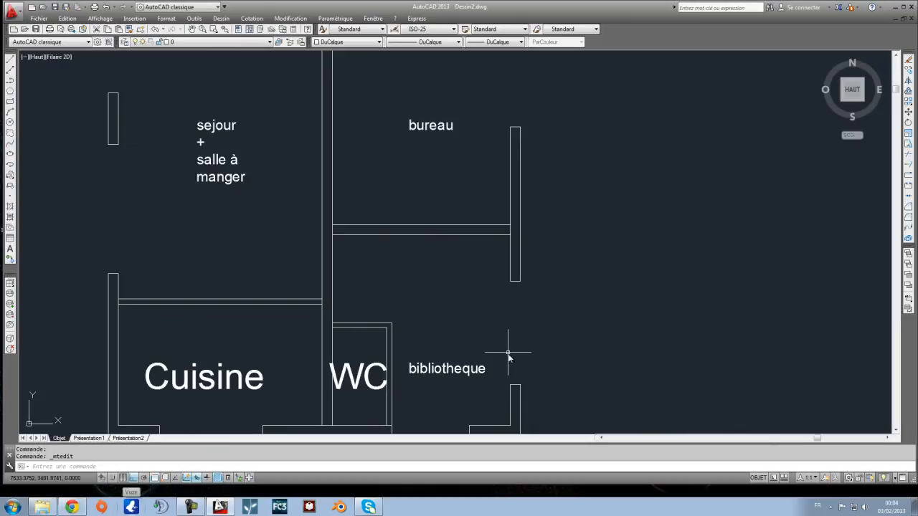
scroll(513, 350, down, 2)
scroll(516, 350, up, 2)
middle_drag(496, 360, 480, 298)
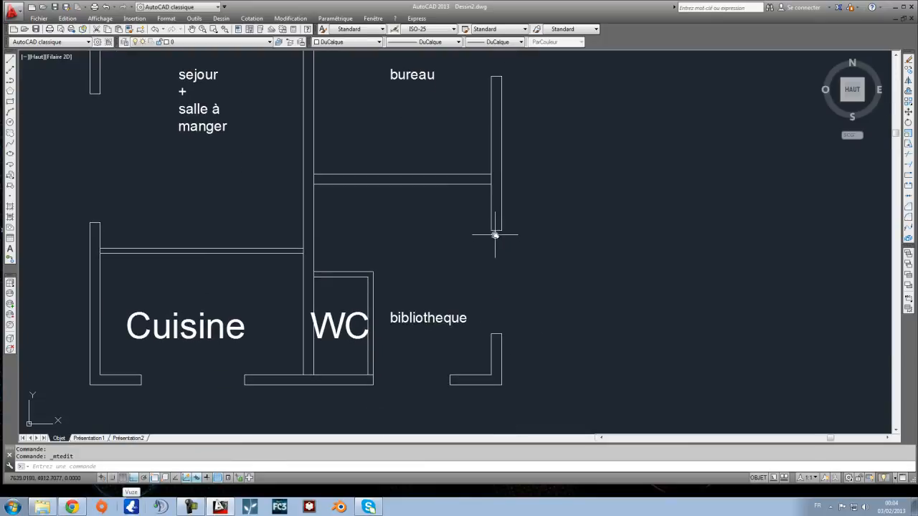
scroll(470, 337, down, 2)
scroll(422, 274, up, 2)
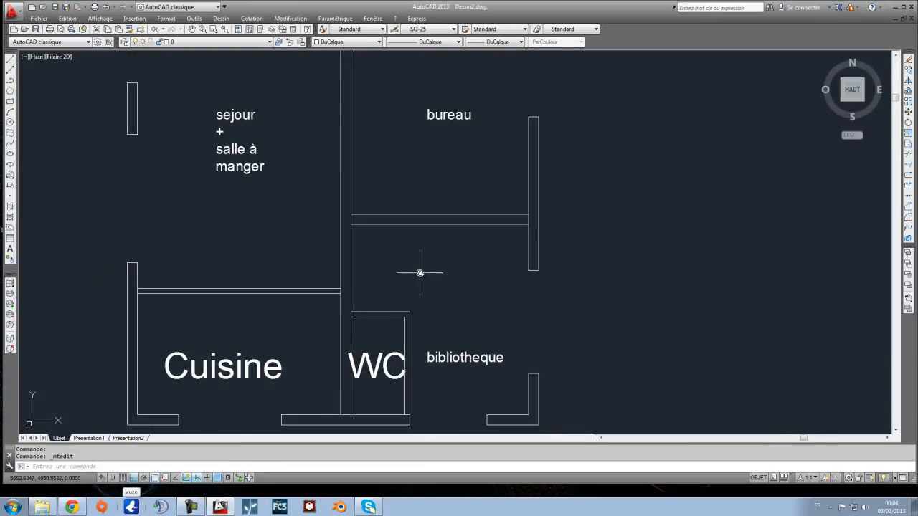
middle_drag(418, 209, 460, 231)
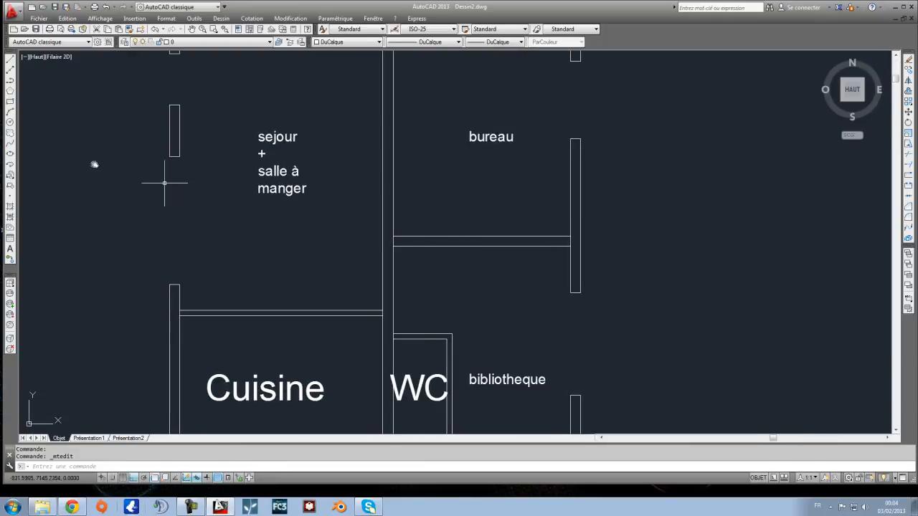
Step: Draw a 1000-long horizontal line rightward from the central wall, just above the bureau's lower partition, and continue it vertically down across that partition
click(9, 63)
click(395, 228)
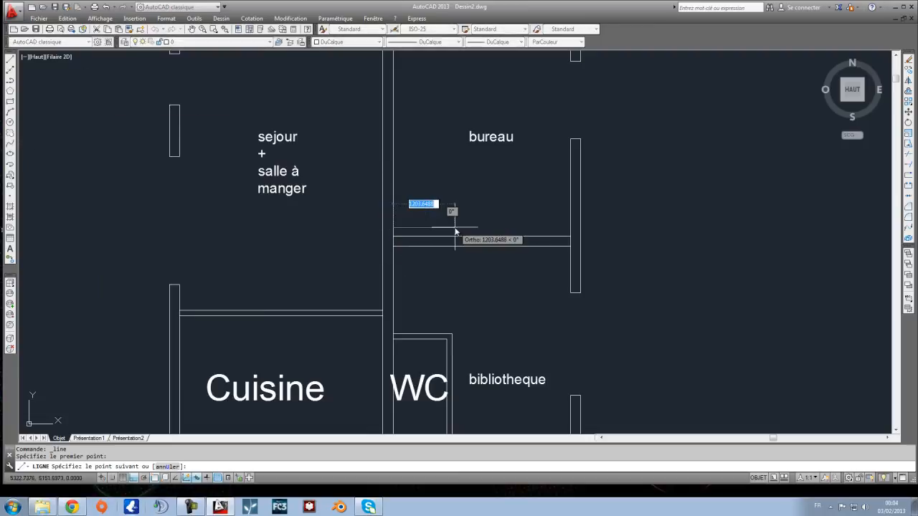
text(100)
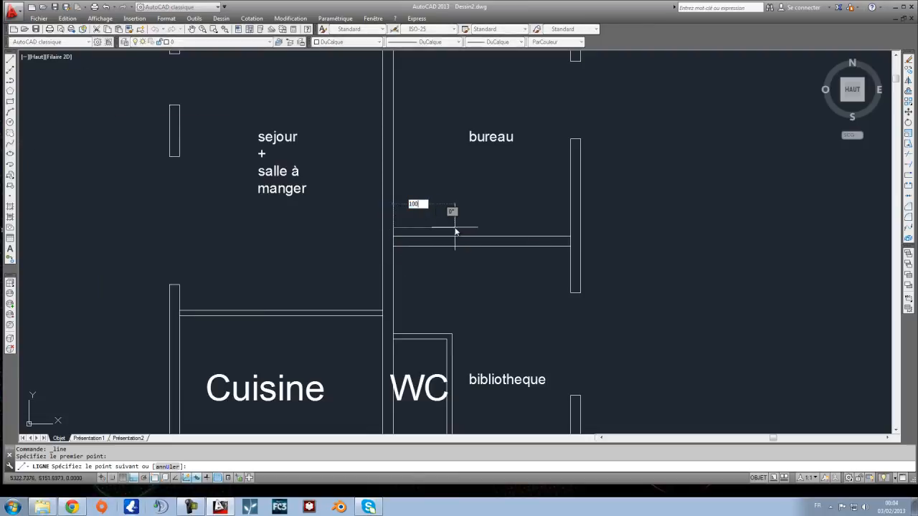
text(0)
key(Return)
click(444, 248)
key(Return)
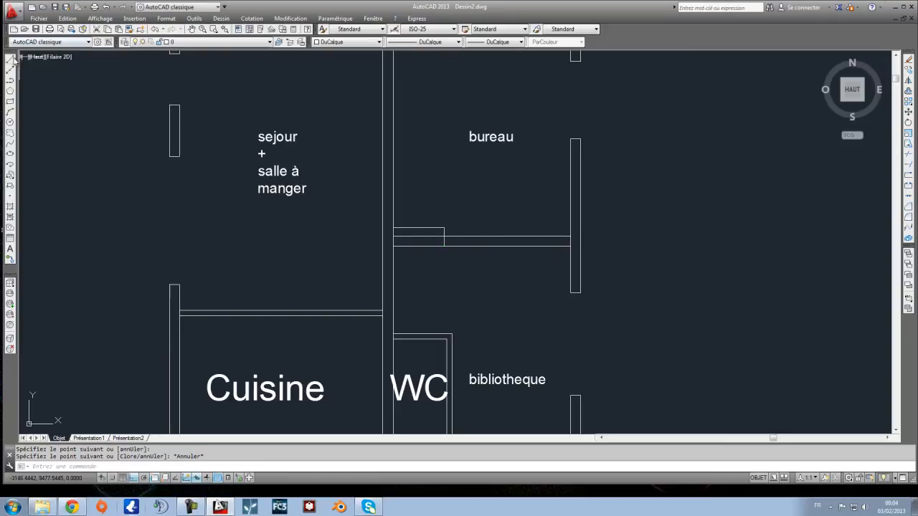
Step: Check the wall openings on the browser's reference plan, return to AutoCAD and leave the Line command without drawing
click(9, 63)
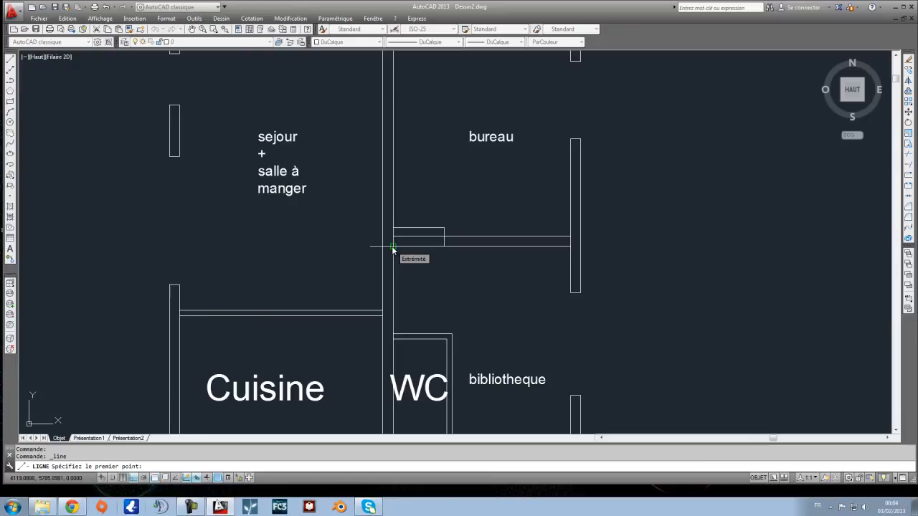
click(75, 507)
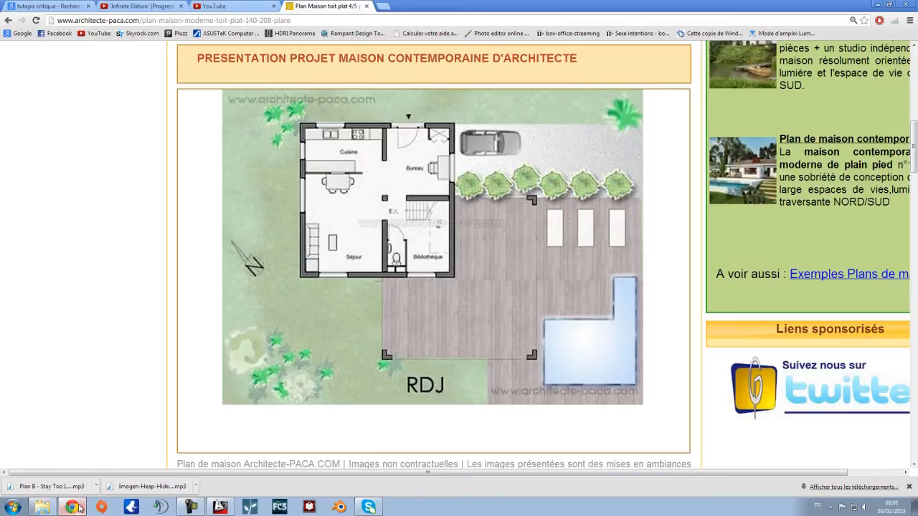
click(79, 508)
middle_drag(432, 215, 407, 306)
click(10, 60)
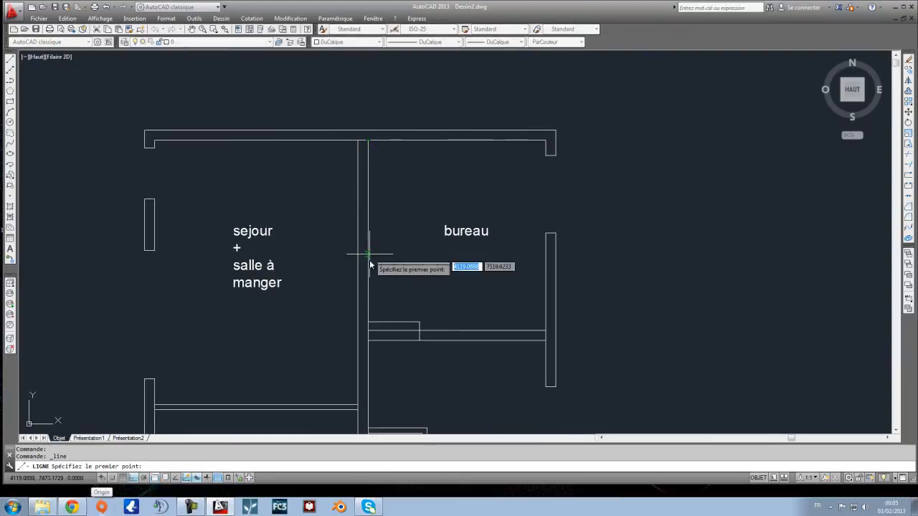
key(Escape)
Step: Draw a vertical helper line through the bureau, from the inner face of the upper exterior wall to the lower partition
click(10, 60)
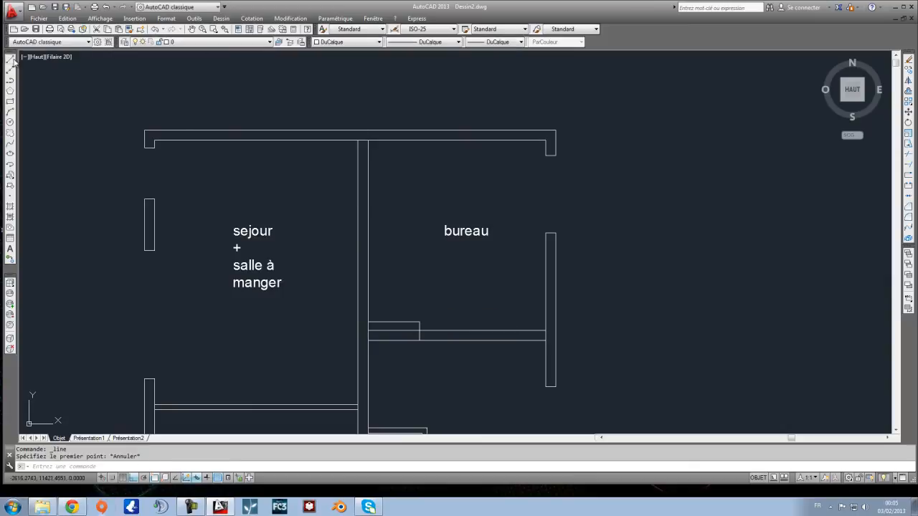
click(415, 141)
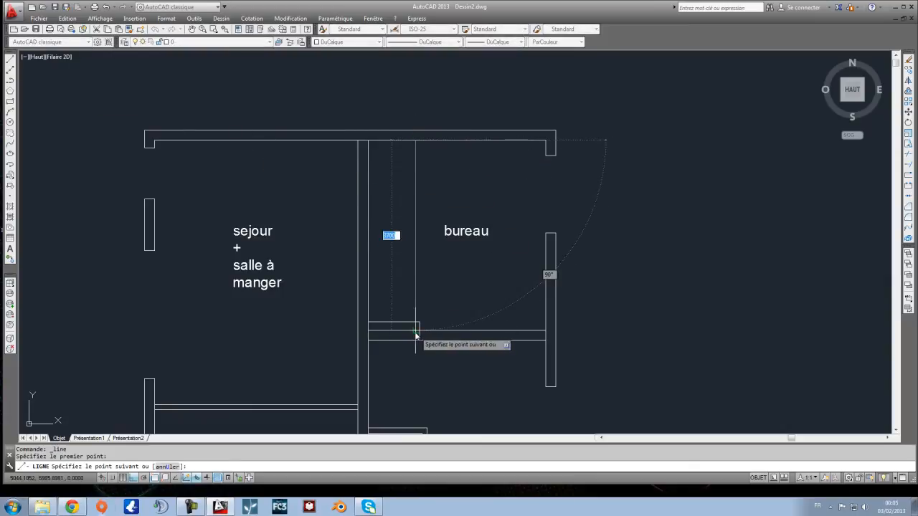
click(415, 324)
key(Escape)
Step: Draw a horizontal line from the helper line's midpoint to the central wall, and delete the vertical helper line
click(10, 60)
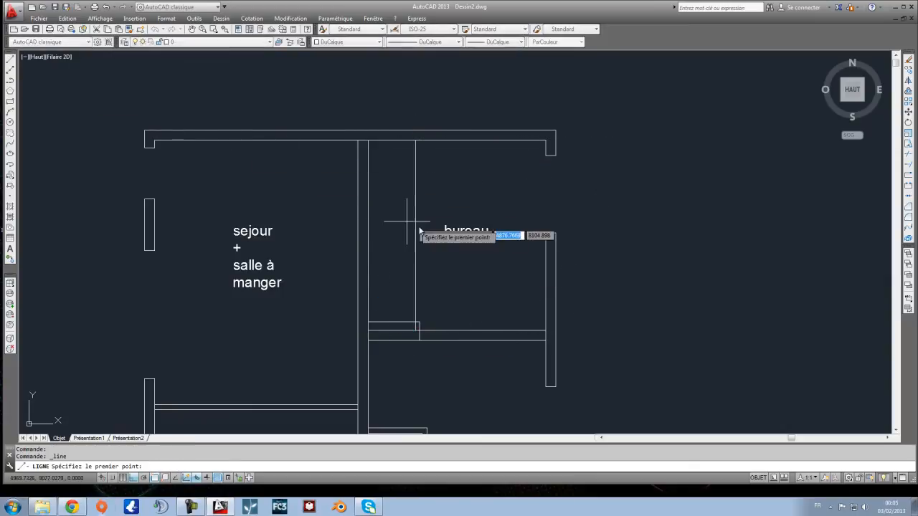
click(416, 238)
click(369, 237)
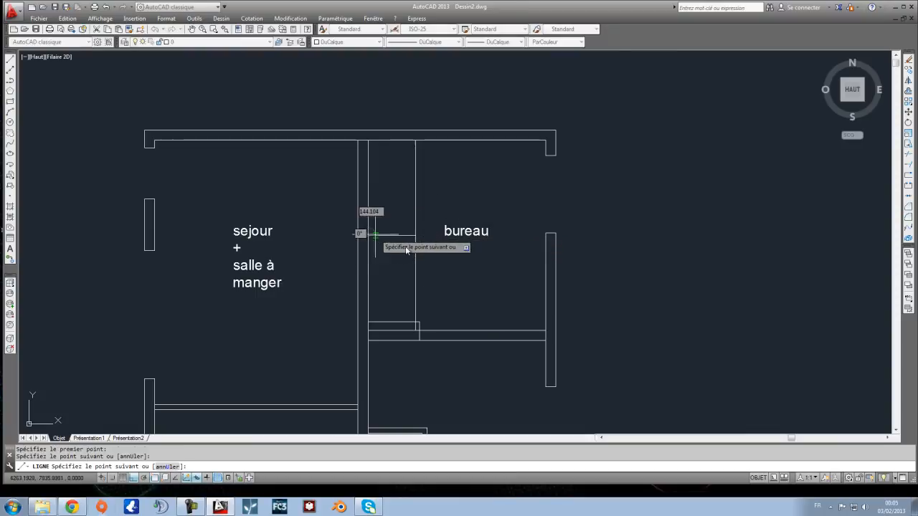
key(Escape)
click(431, 269)
click(413, 263)
key(Delete)
Step: Offset the horizontal line at the central wall by 1500 both upward and downward
click(908, 92)
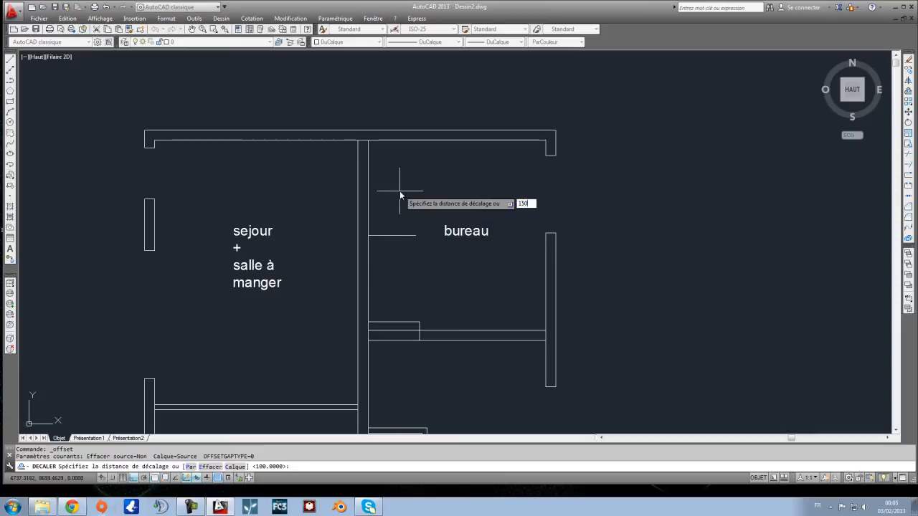
text(0)
key(Return)
click(399, 235)
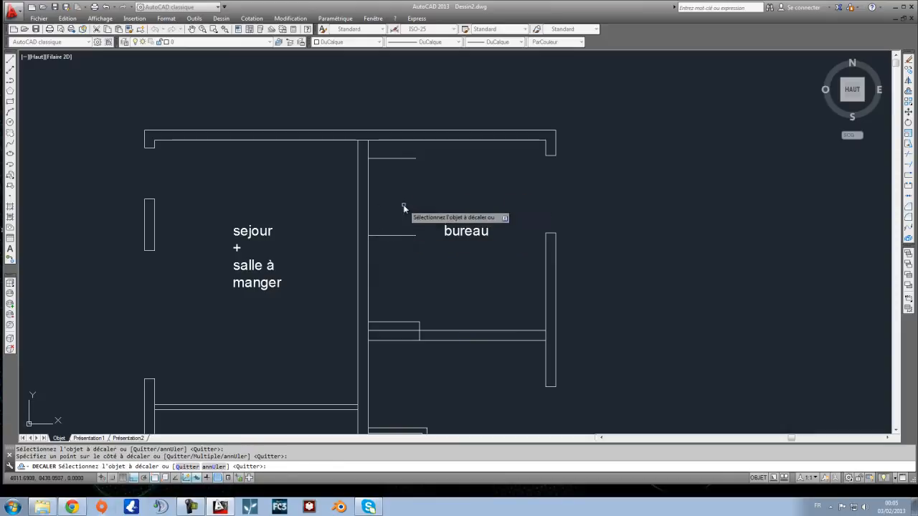
click(402, 244)
key(Escape)
Step: Extend the three horizontal lines in the bureau across the full thickness of the central wall, using the surrounding objects as boundaries
click(461, 381)
key(Escape)
click(469, 349)
click(330, 157)
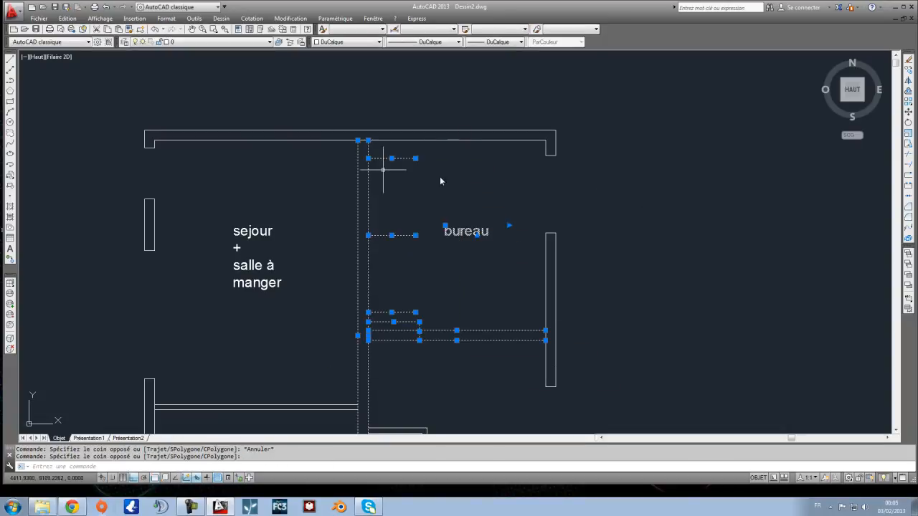
click(909, 165)
click(416, 317)
click(395, 232)
click(397, 314)
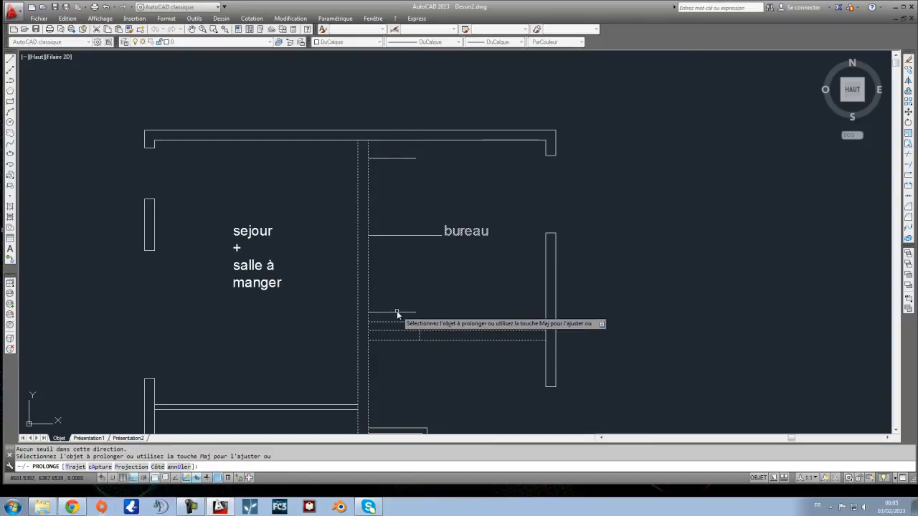
click(388, 237)
click(384, 162)
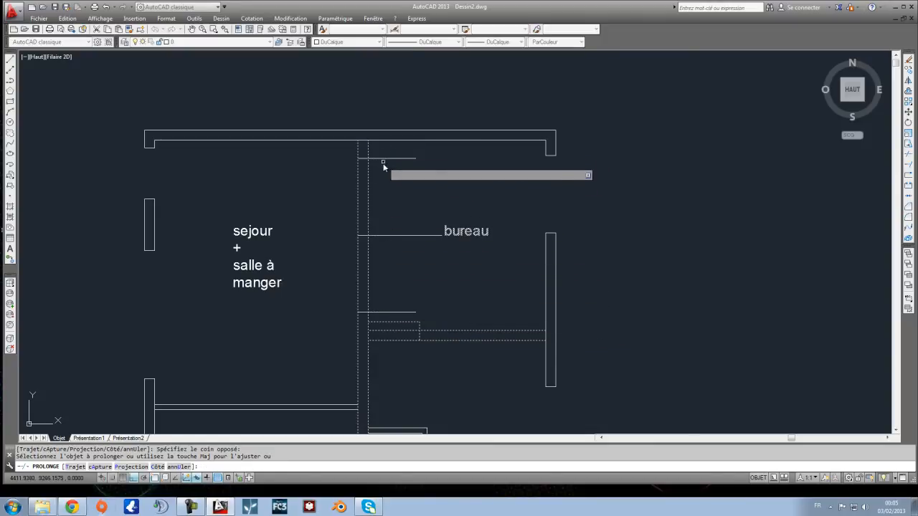
key(Escape)
Step: Delete the short horizontal line just above the bureau's lower partition, keeping the vertical mark across it
middle_drag(452, 294, 430, 219)
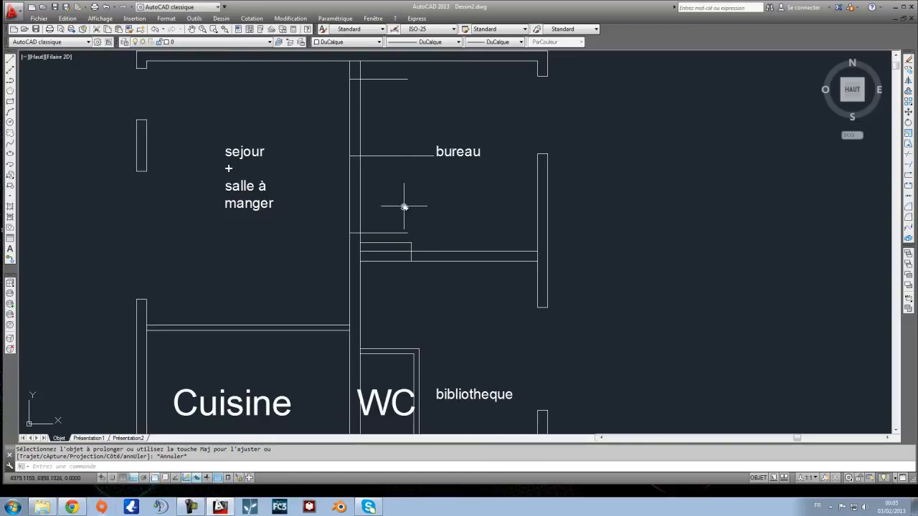
click(393, 243)
key(Delete)
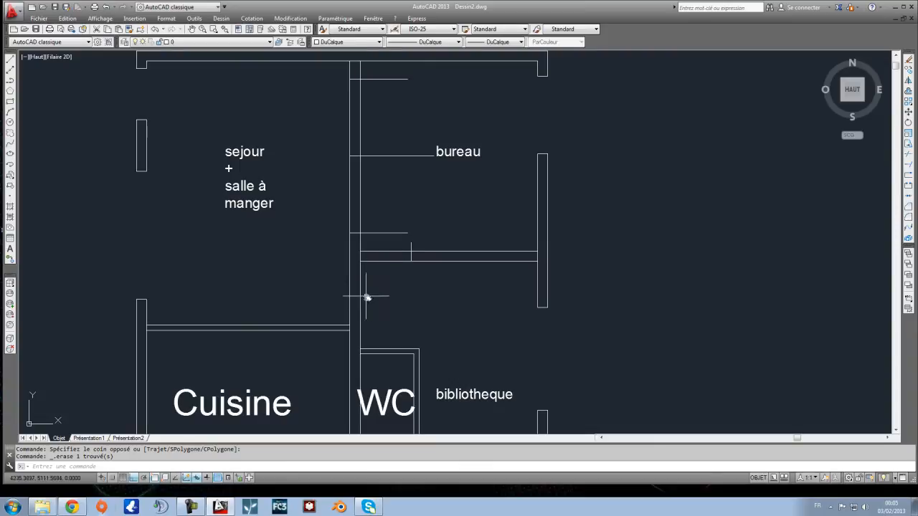
Step: Draw a 1500-long horizontal line leftward from the central wall above the kitchen partition, and continue it vertically down across the partition
middle_drag(353, 329, 331, 284)
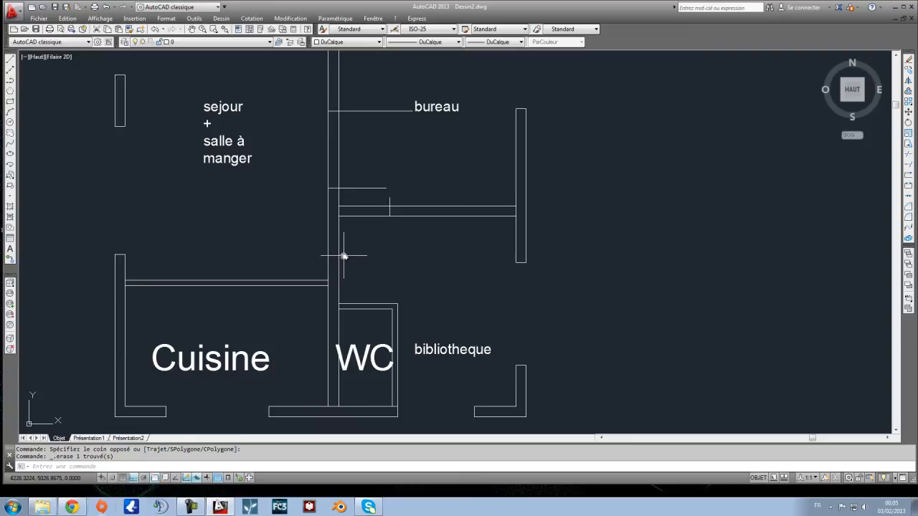
middle_drag(342, 256, 390, 265)
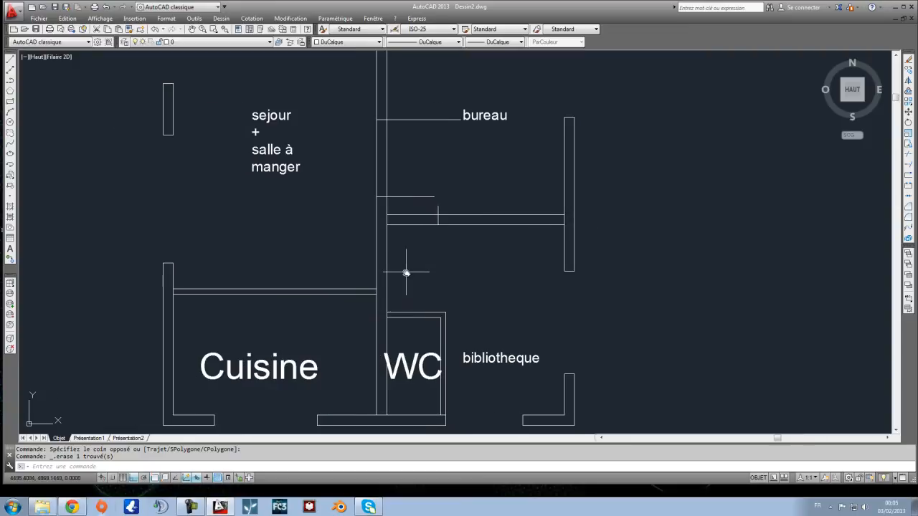
click(10, 63)
scroll(395, 219, up, 2)
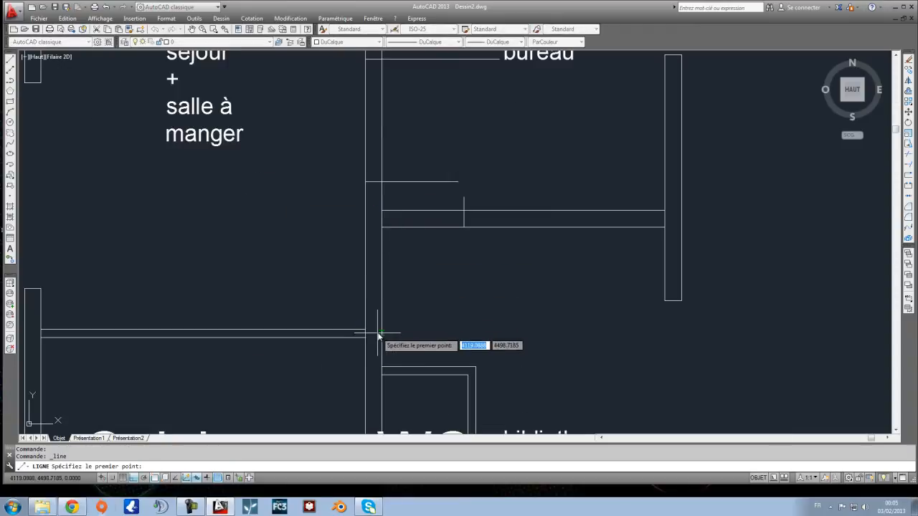
middle_drag(337, 328, 411, 255)
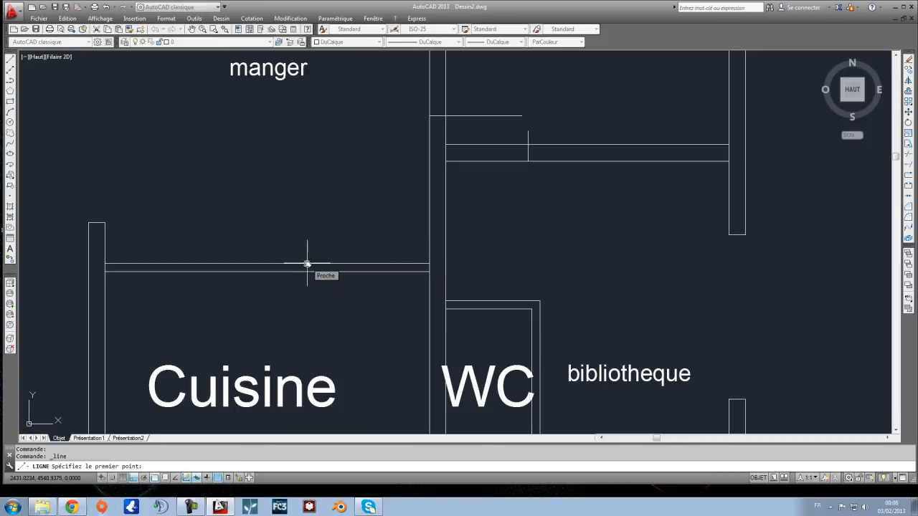
click(427, 230)
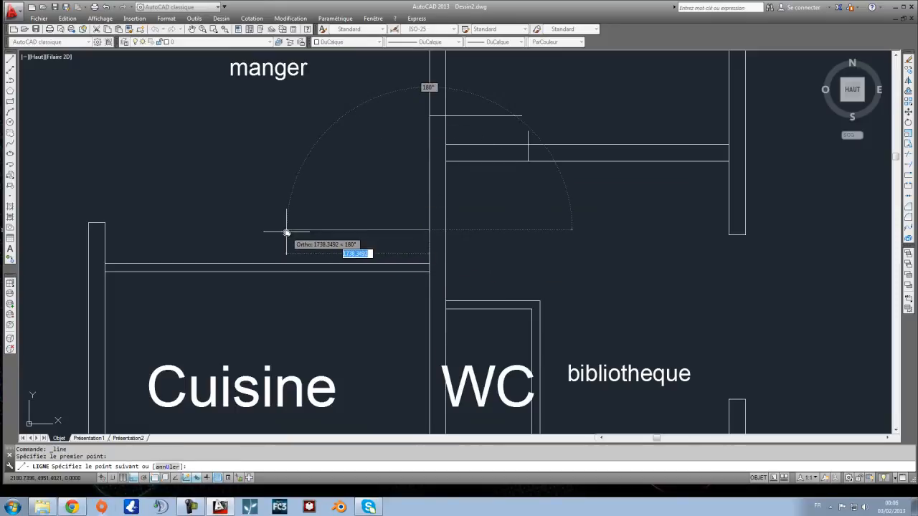
text(1)
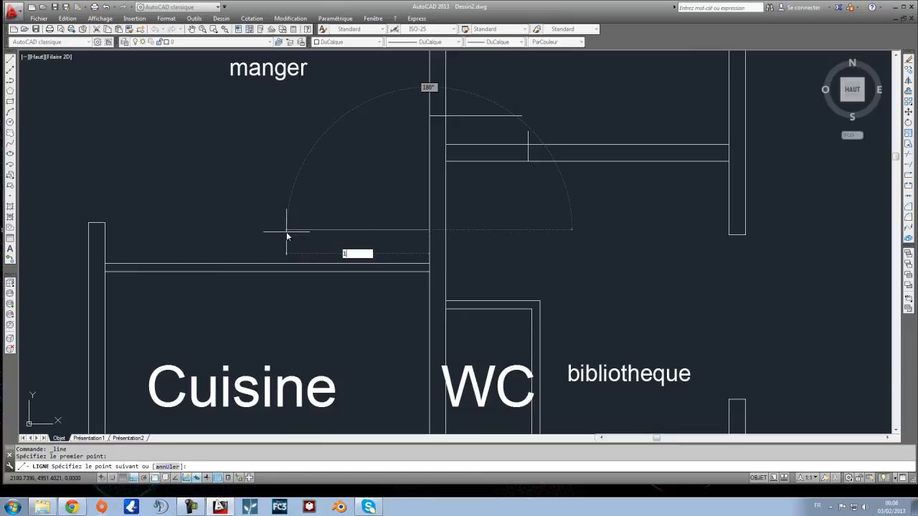
text(500)
key(Return)
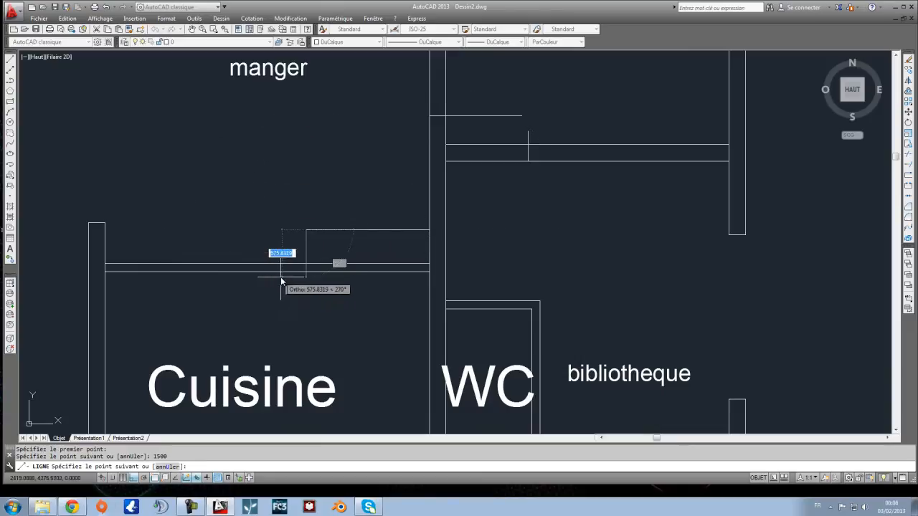
click(307, 271)
key(Escape)
Step: Delete the horizontal line above the kitchen partition, keeping the vertical mark across the partition
click(361, 253)
click(332, 213)
key(Delete)
Step: Delete the two short end lines that cap the exterior wall on either side of the opening beside the bibliotheque
scroll(405, 248, down, 2)
middle_drag(409, 249, 389, 289)
middle_drag(312, 180, 363, 197)
middle_drag(419, 280, 306, 212)
middle_drag(451, 251, 418, 292)
middle_drag(538, 332, 479, 282)
key(Escape)
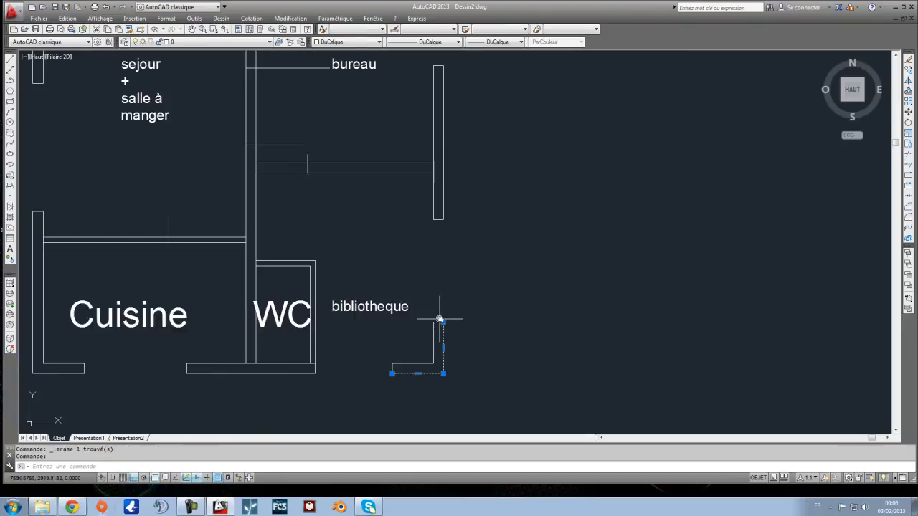
click(438, 322)
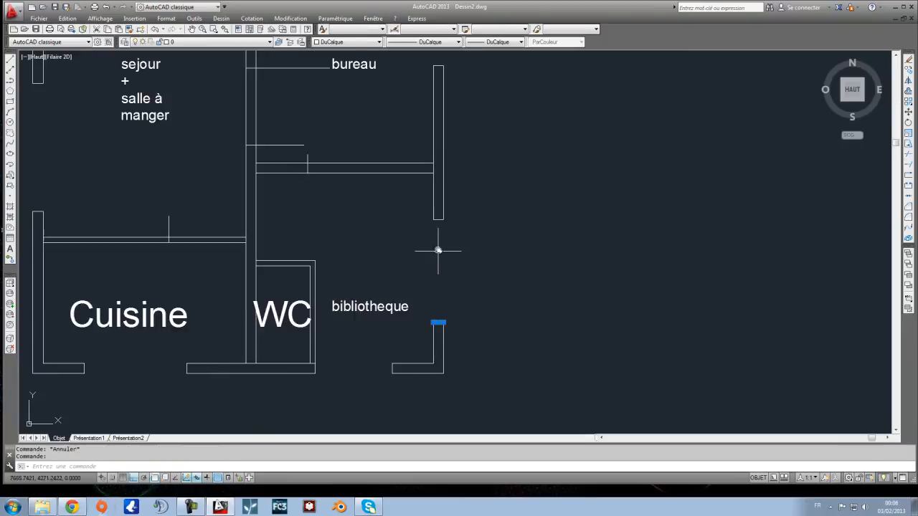
click(438, 219)
key(Delete)
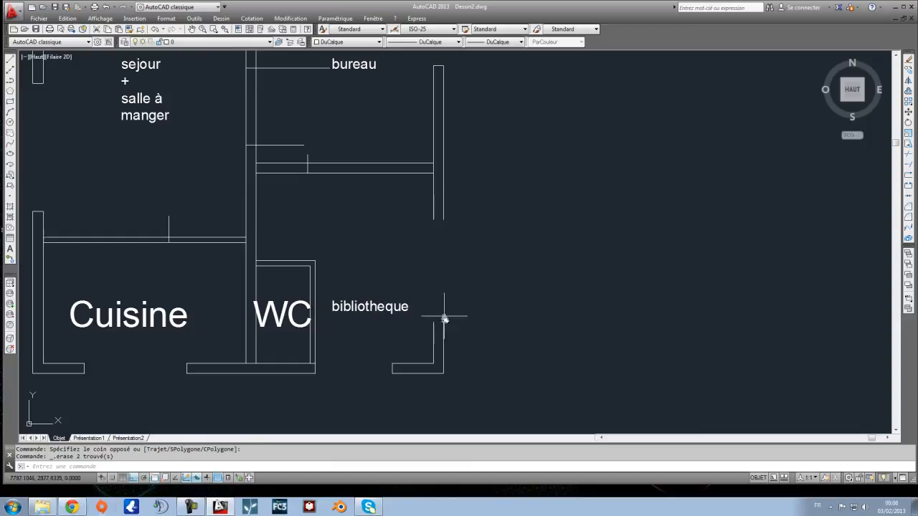
click(448, 362)
click(427, 354)
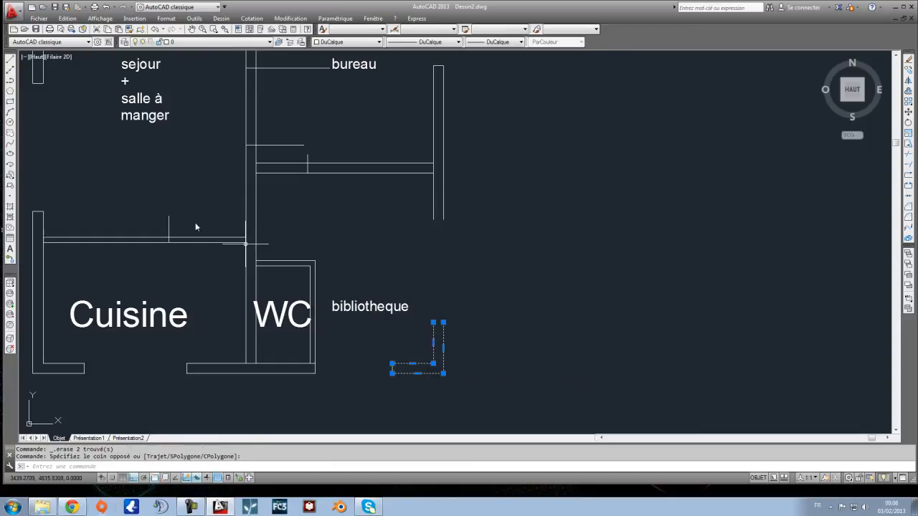
click(911, 155)
click(425, 335)
click(443, 346)
key(Escape)
click(433, 342)
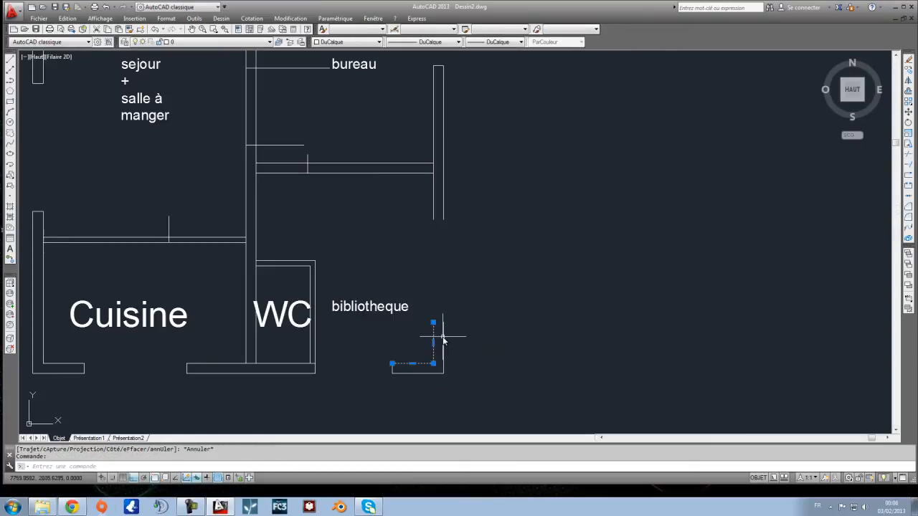
key(Escape)
Step: Stretch both lines of the exterior wall beside the bibliotheque down to the corner section, closing the opening
click(445, 219)
click(441, 216)
click(443, 219)
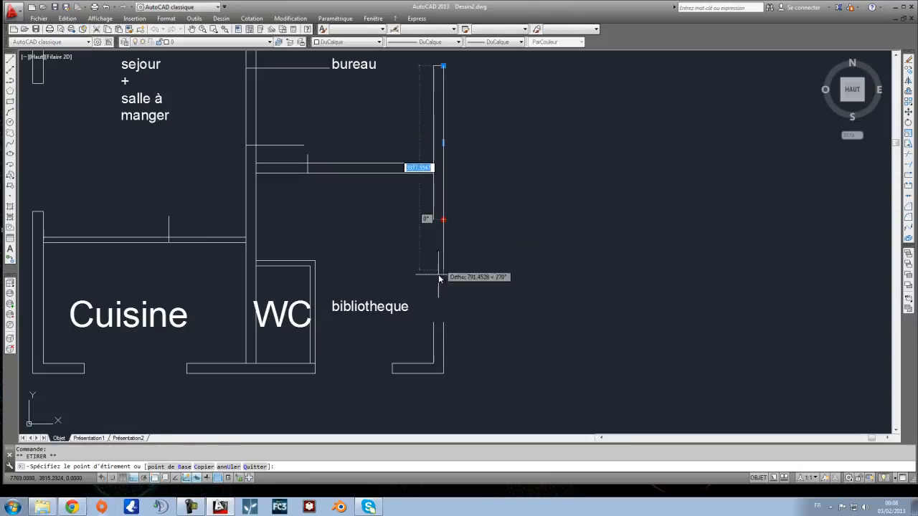
click(443, 323)
key(Escape)
click(436, 225)
click(432, 217)
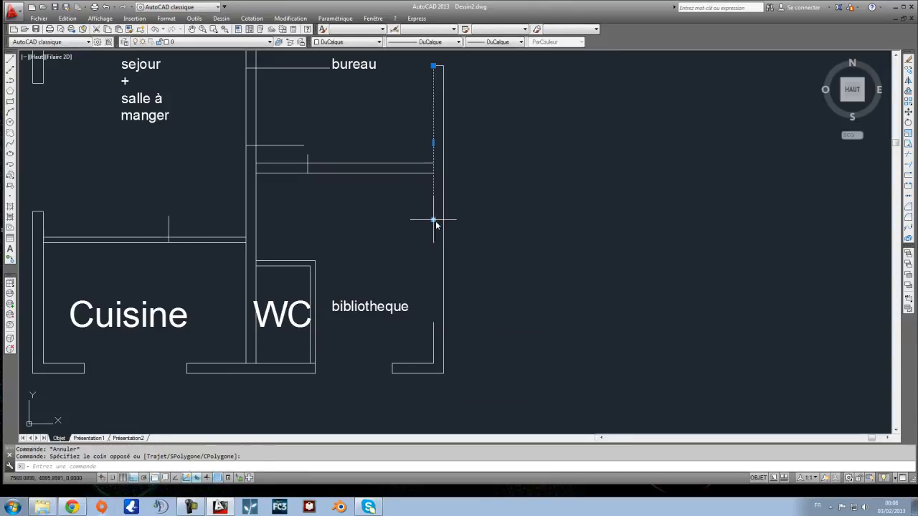
click(434, 219)
click(435, 322)
key(Escape)
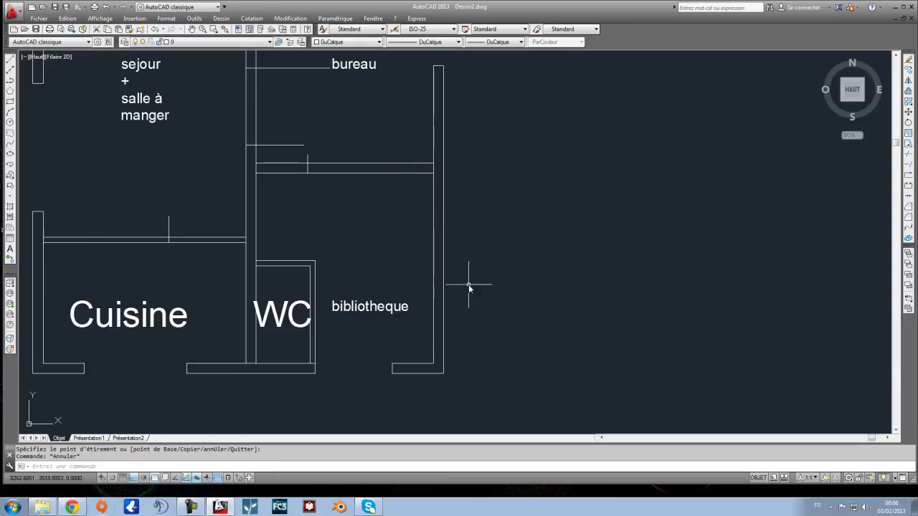
middle_drag(389, 272, 448, 295)
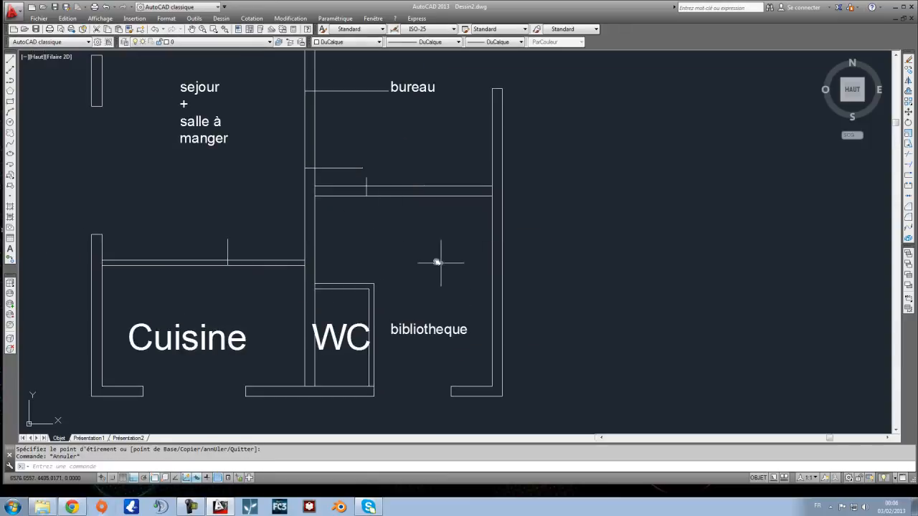
middle_drag(326, 218, 332, 238)
middle_drag(326, 174, 330, 210)
middle_drag(332, 296, 333, 281)
scroll(311, 246, up, 2)
scroll(311, 245, down, 2)
scroll(309, 249, up, 2)
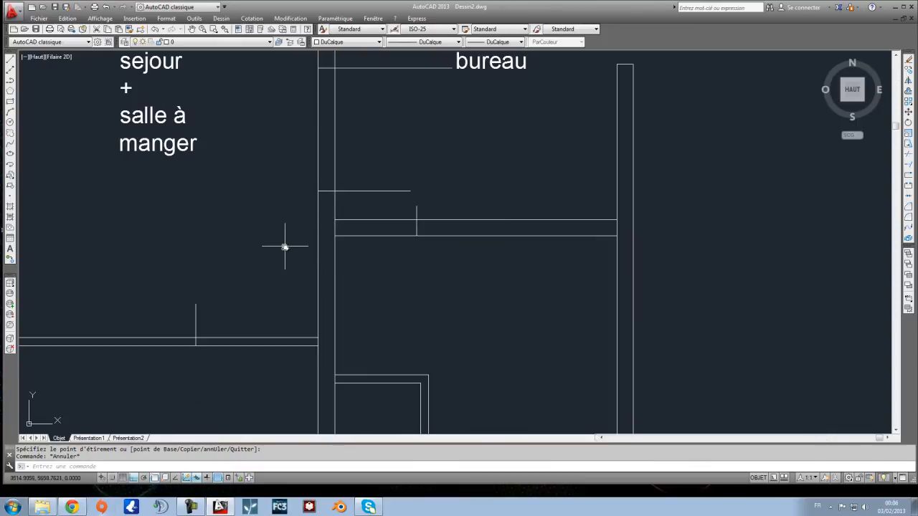
click(10, 63)
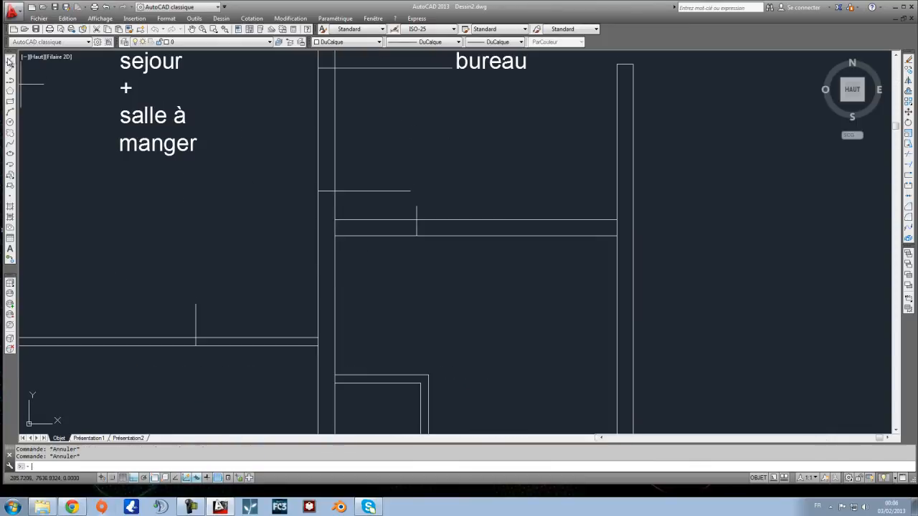
click(360, 235)
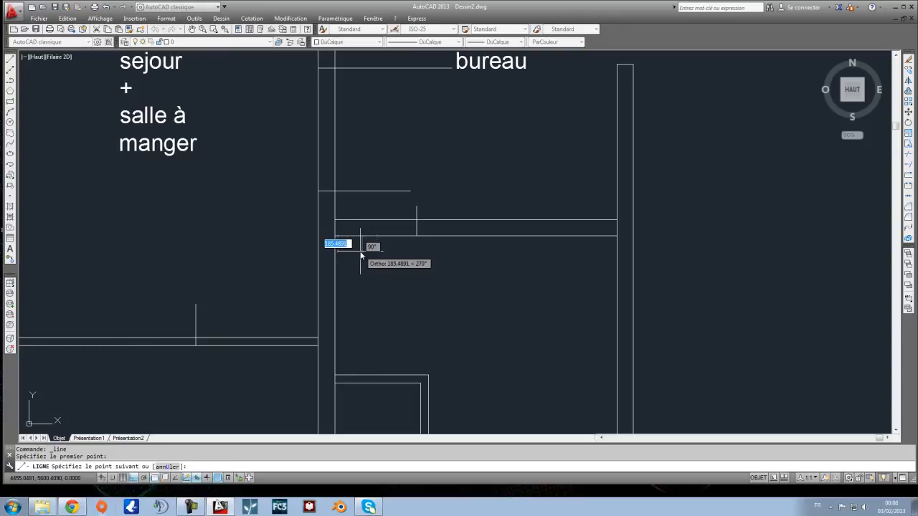
key(Escape)
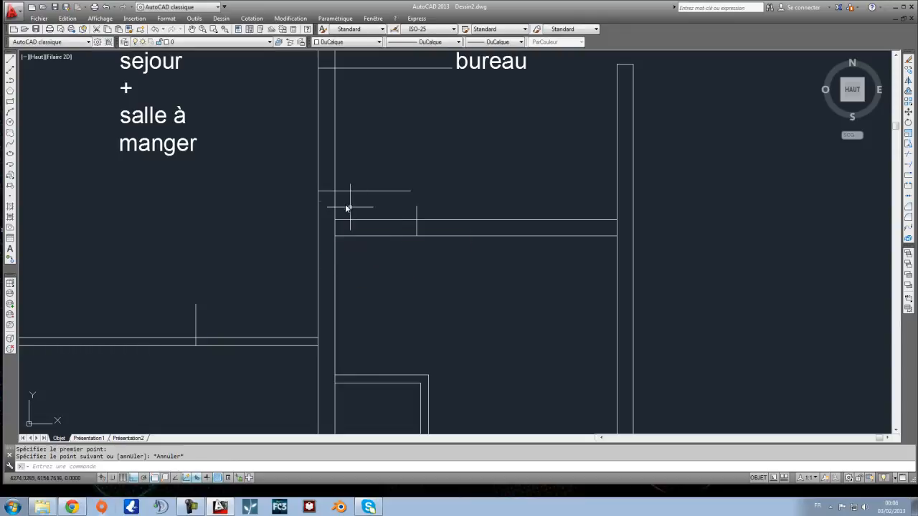
Step: Draw a short vertical line upward from the midpoint of the WC's upper wall
scroll(347, 233, down, 4)
scroll(344, 231, up, 4)
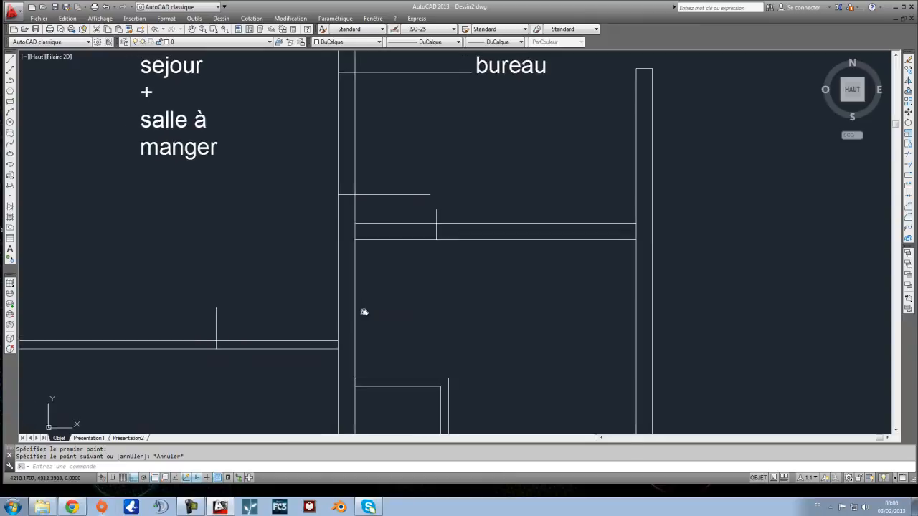
scroll(347, 308, down, 2)
scroll(366, 321, down, 2)
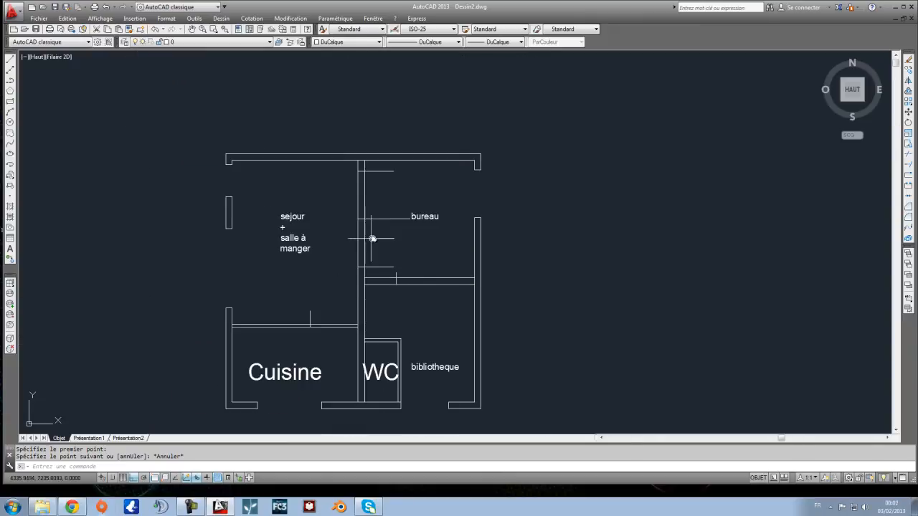
scroll(414, 317, up, 4)
scroll(415, 314, down, 4)
middle_drag(395, 305, 414, 317)
scroll(398, 345, up, 2)
middle_drag(408, 369, 382, 291)
key(Escape)
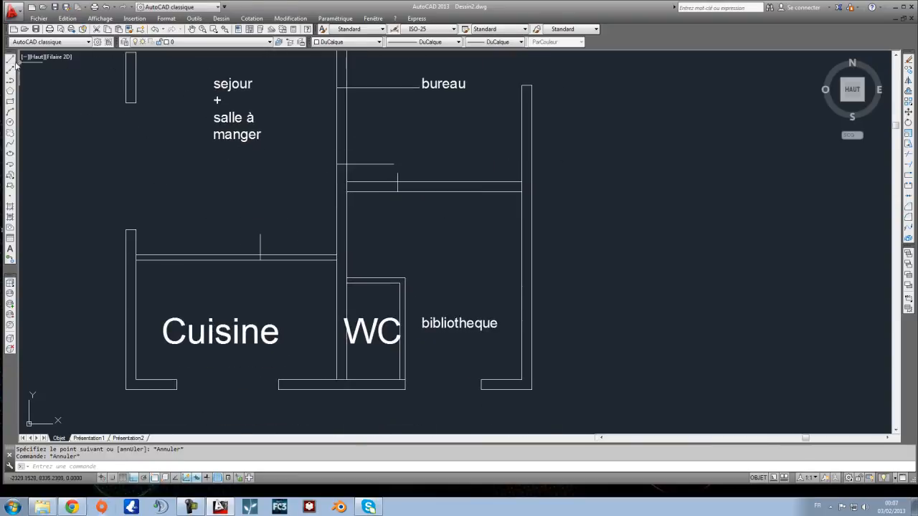
click(10, 62)
scroll(327, 244, up, 2)
click(402, 302)
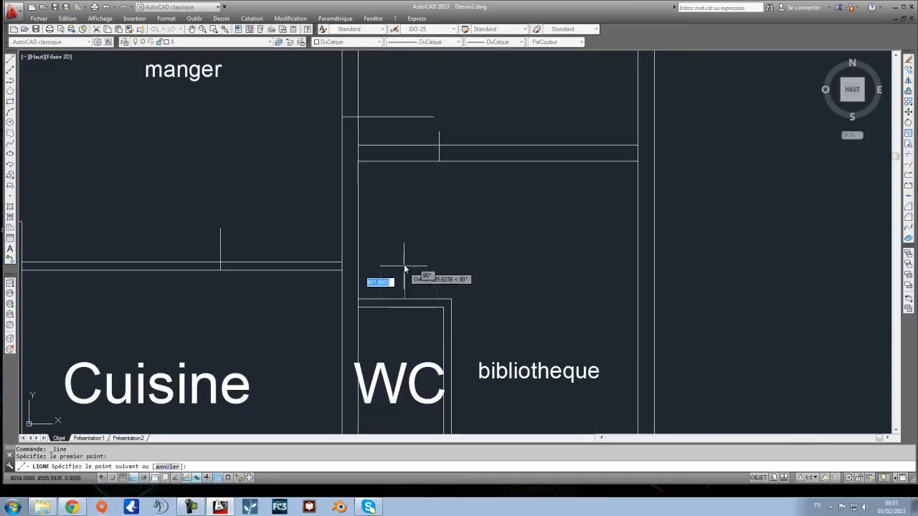
click(404, 258)
key(Escape)
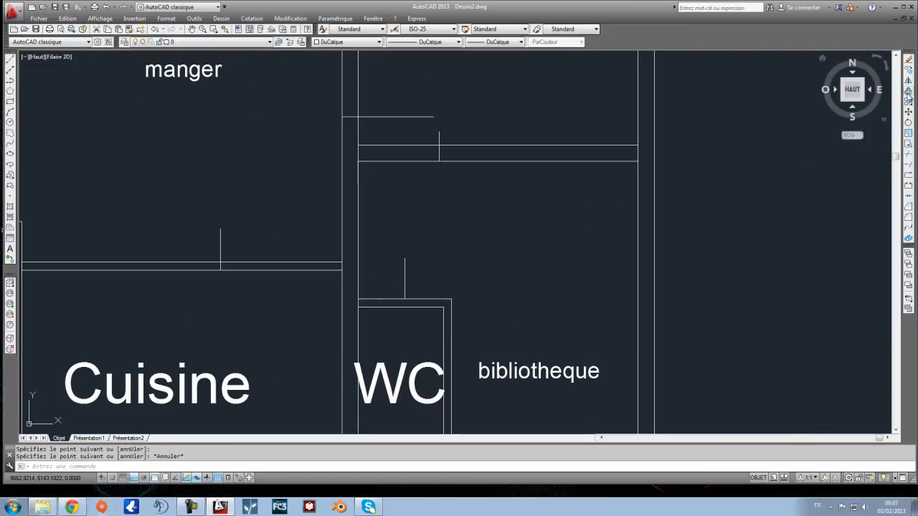
Step: Offset the vertical line above the WC by 450 to both sides
click(909, 91)
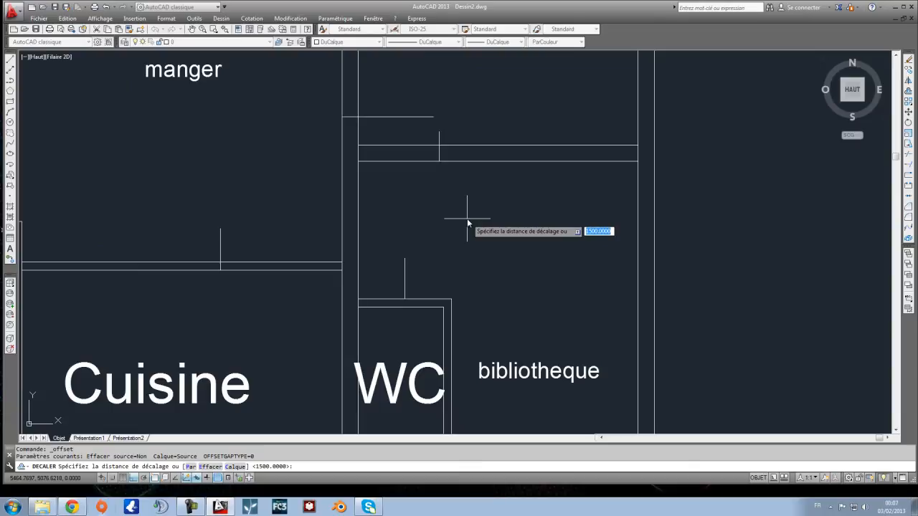
text(450)
key(Return)
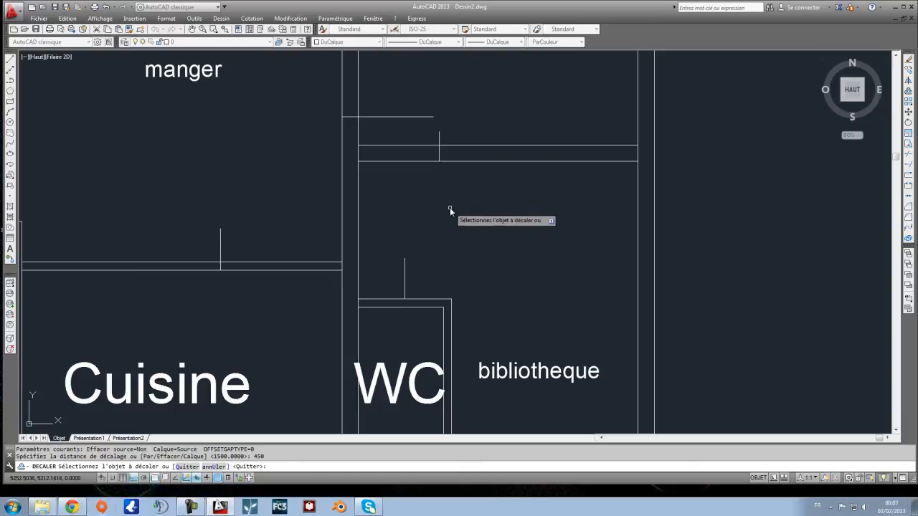
click(403, 265)
click(463, 267)
key(Escape)
Step: Extend the two offset marks down to the inner line of the WC's upper wall
click(470, 327)
click(361, 265)
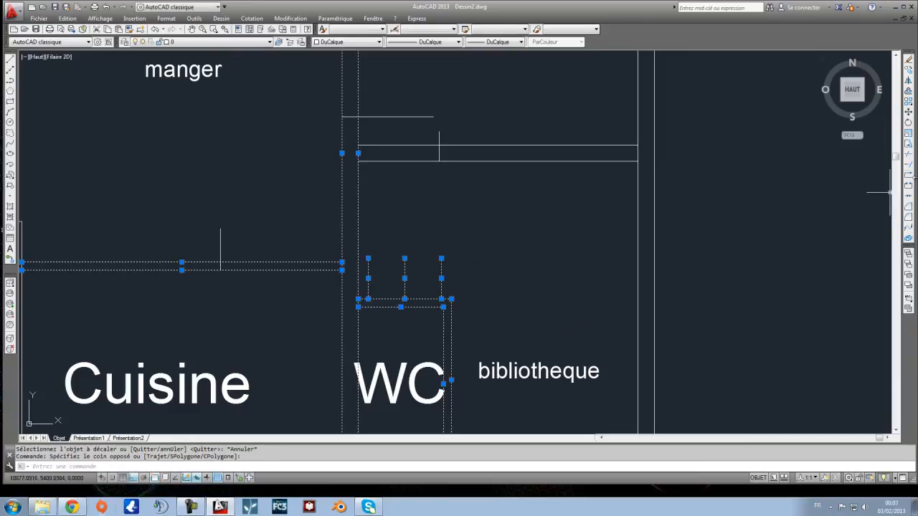
click(906, 175)
click(485, 272)
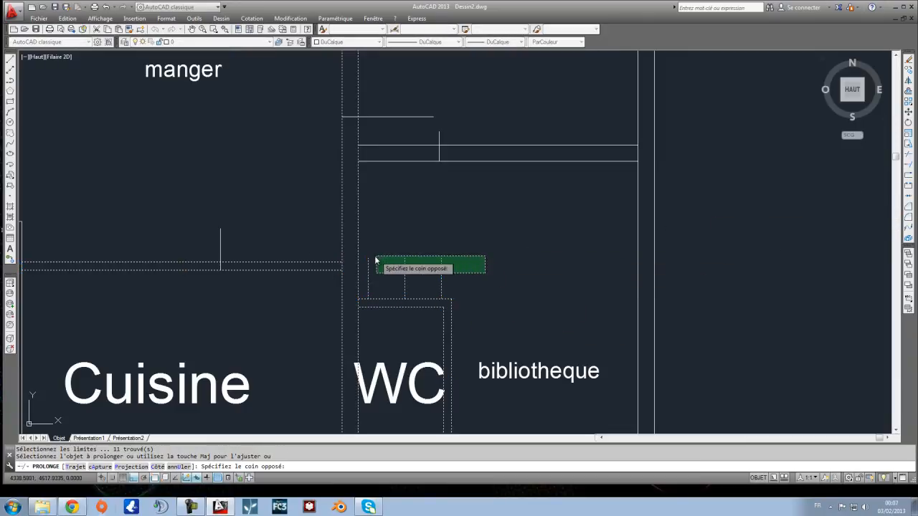
click(365, 265)
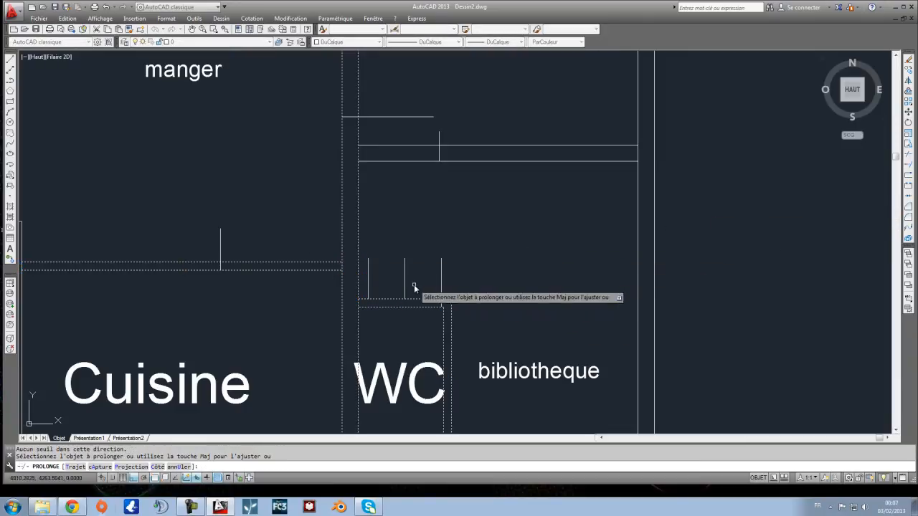
key(Escape)
Step: Delete the middle vertical line above the WC, keeping the two offset marks
click(407, 287)
click(402, 281)
key(Delete)
Step: Using the whole plan as cutting edges, trim the two mark ends projecting above the WC's upper wall
scroll(368, 256, down, 2)
middle_drag(326, 211, 446, 301)
scroll(452, 302, down, 2)
scroll(494, 299, up, 1)
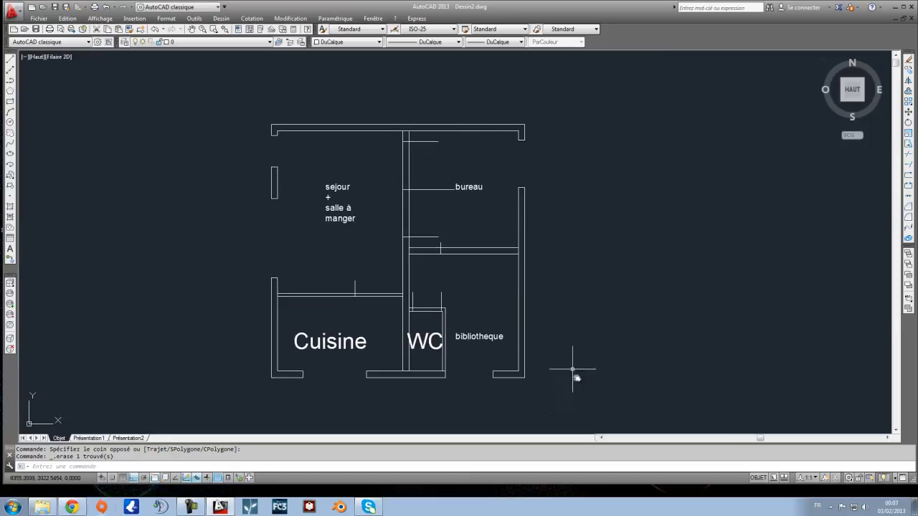
click(572, 419)
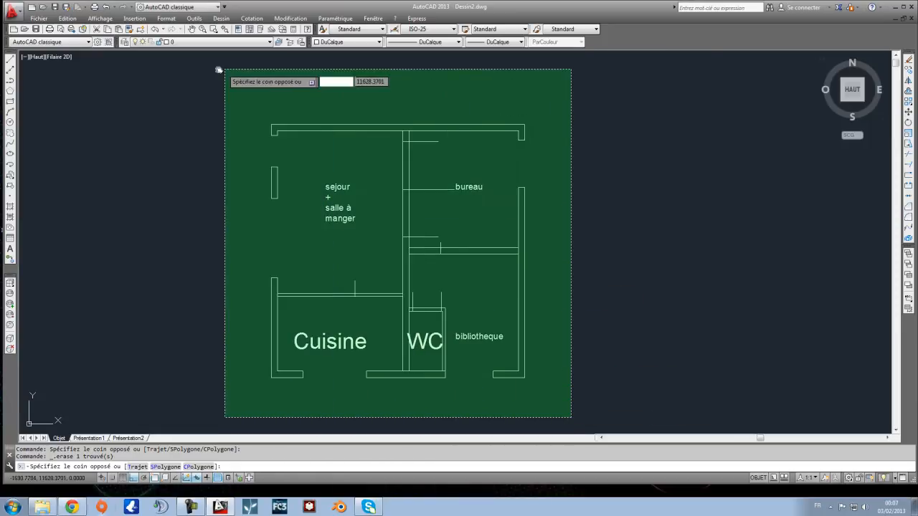
click(205, 64)
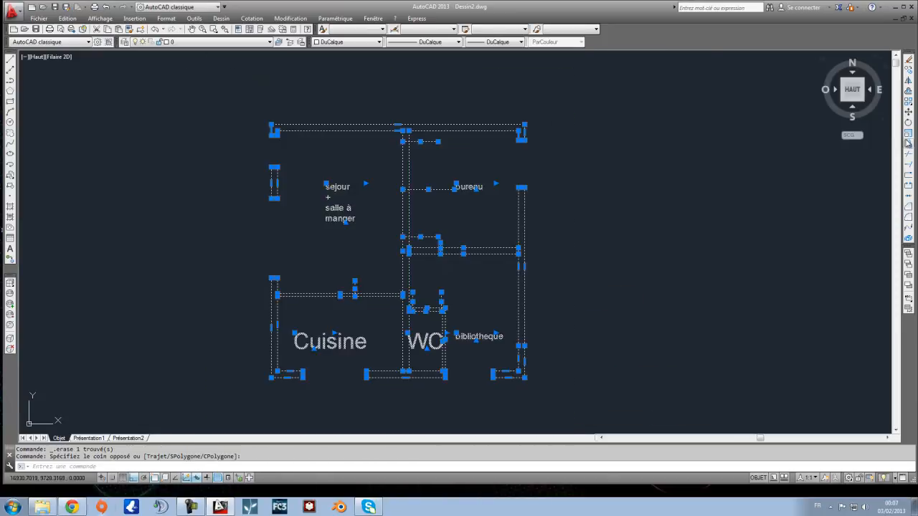
click(909, 156)
scroll(420, 302, up, 3)
click(416, 305)
click(301, 290)
click(303, 321)
click(279, 313)
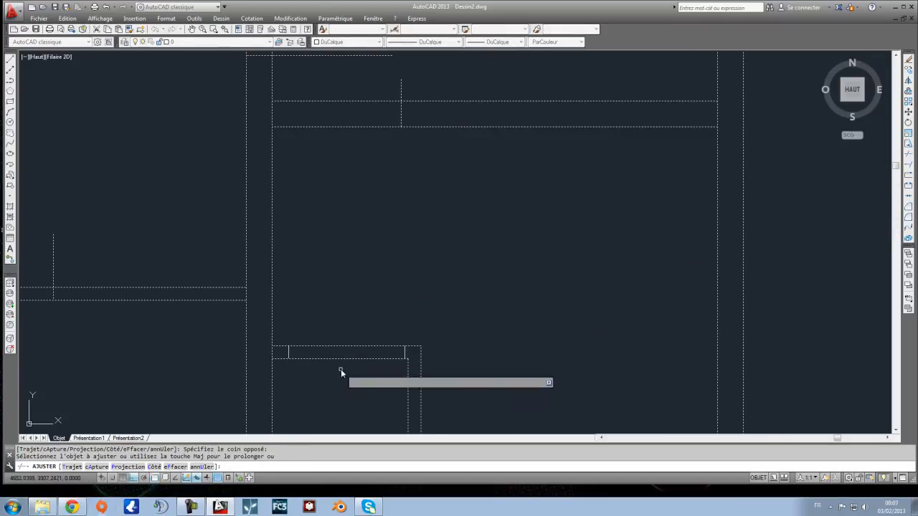
Step: Trim out the doorway segments of the bureau's lower partition and the WC's upper wall, along with the protruding mark ends
scroll(388, 304, down, 3)
scroll(438, 276, up, 3)
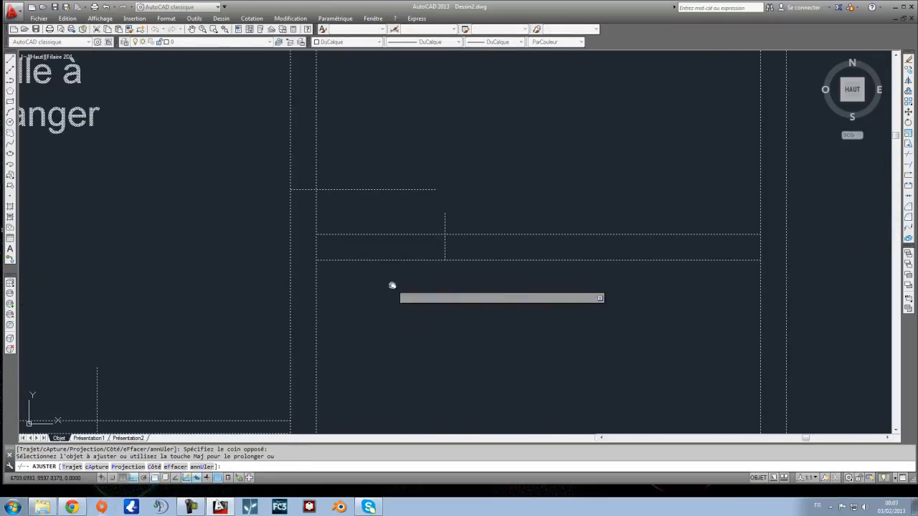
click(470, 219)
click(423, 208)
click(422, 209)
click(389, 189)
click(393, 261)
click(373, 217)
click(369, 269)
Step: Trim the upper horizontal mark's overhang and the central wall lines between the upper and lower marks to open the wall
scroll(385, 300, down, 3)
scroll(391, 247, up, 2)
click(402, 115)
click(375, 74)
click(363, 241)
click(307, 186)
Step: Trim the mark above the kitchen partition and the partition lines between that mark and the central wall
scroll(368, 231, down, 3)
middle_drag(354, 268, 410, 218)
scroll(436, 259, up, 4)
click(410, 224)
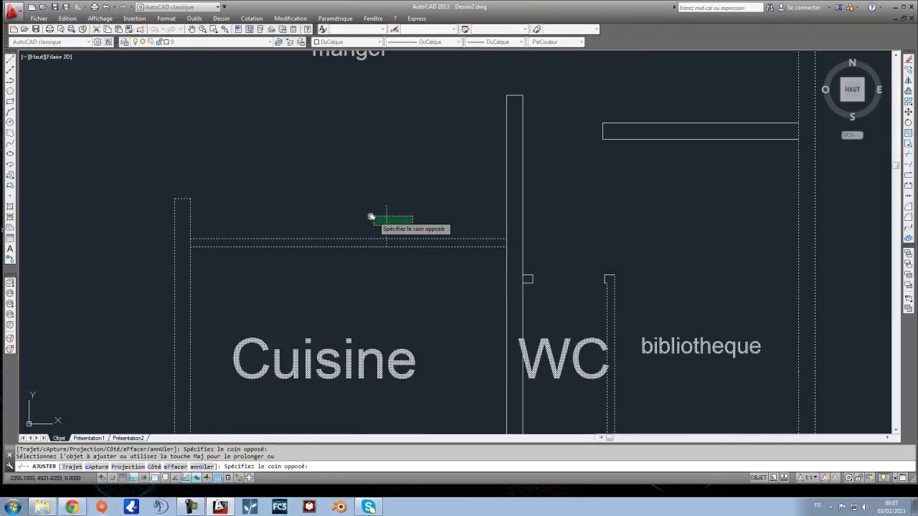
click(441, 244)
scroll(441, 239, down, 4)
key(Escape)
Step: Delete the leftover horizontal line beside the bureau label
scroll(470, 208, up, 2)
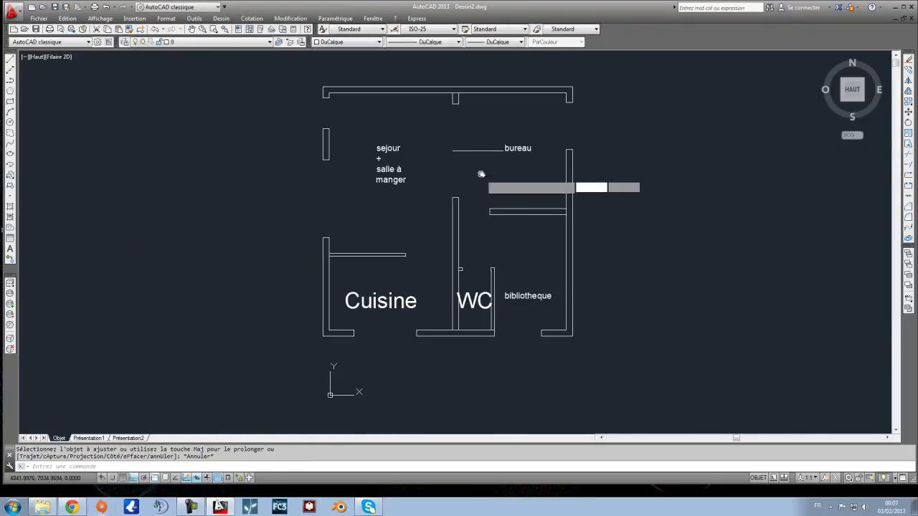
click(481, 177)
click(475, 144)
key(Delete)
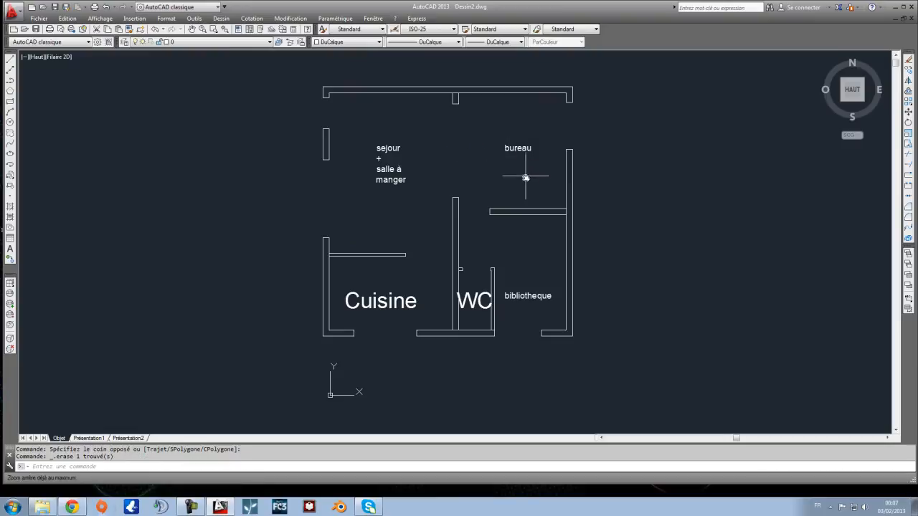
Step: Create five layers named murs, vitres, linteaux, dallage and plafond
middle_drag(529, 247, 463, 232)
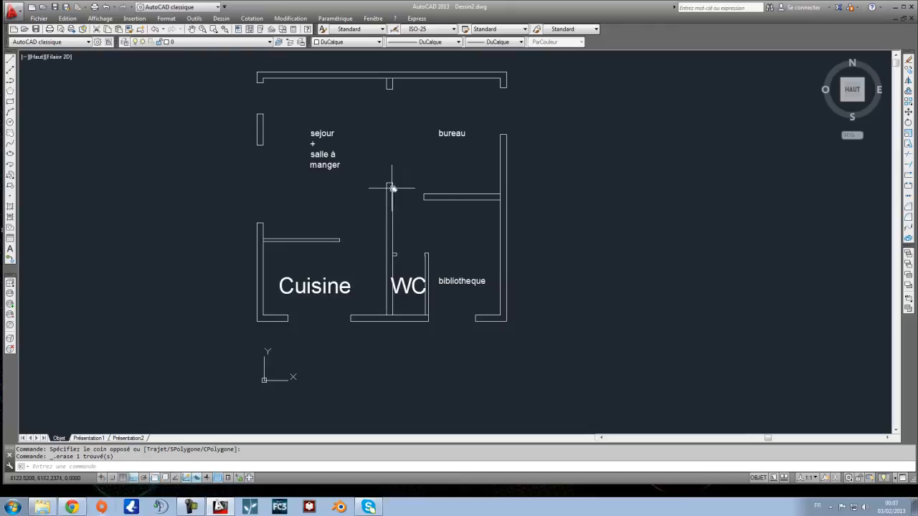
mouse_move(445, 205)
middle_down()
mouse_move(391, 225)
mouse_move(406, 218)
middle_up()
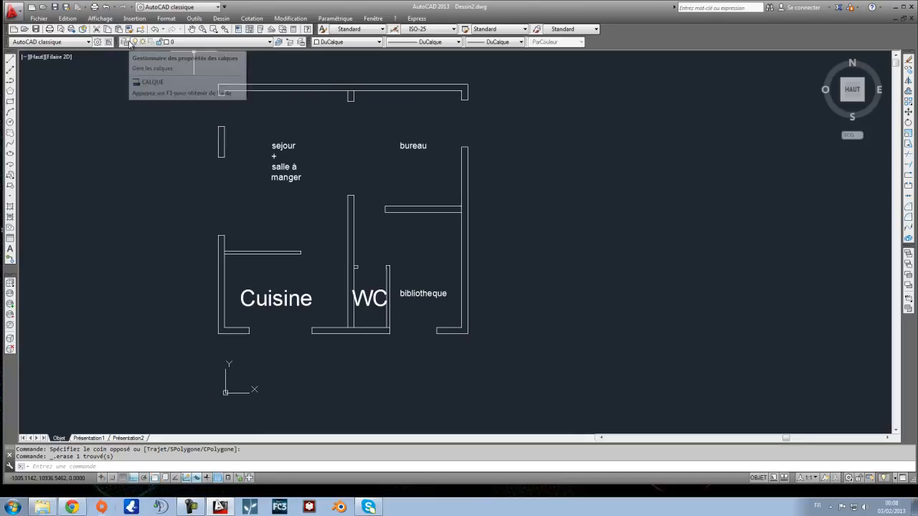
click(127, 44)
click(195, 153)
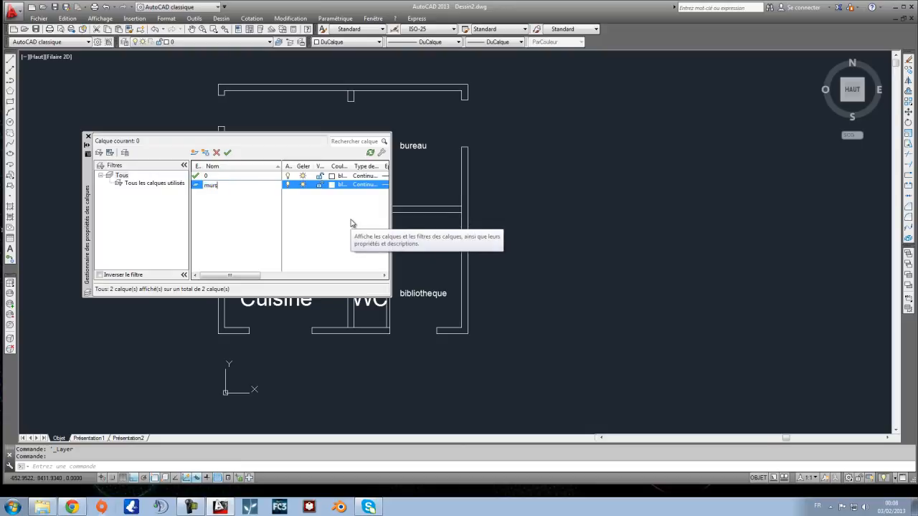
key(alt+n)
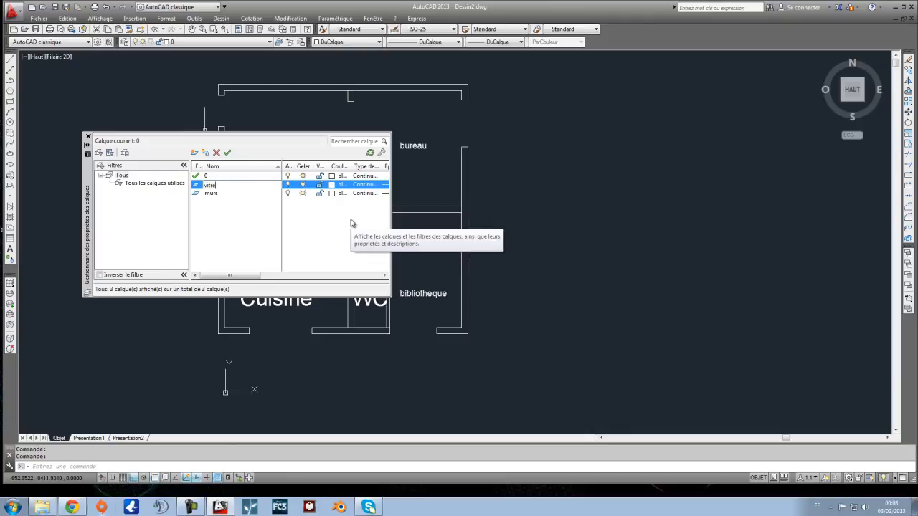
key(alt+n)
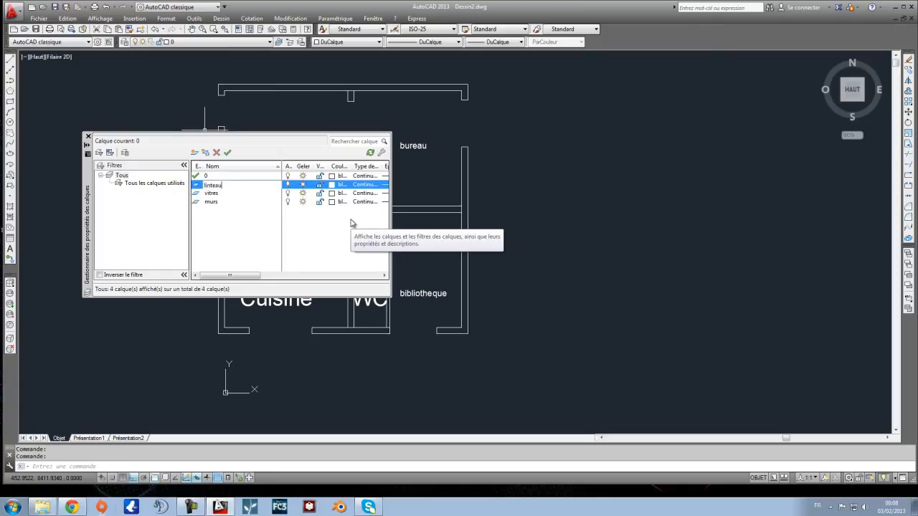
key(alt+n)
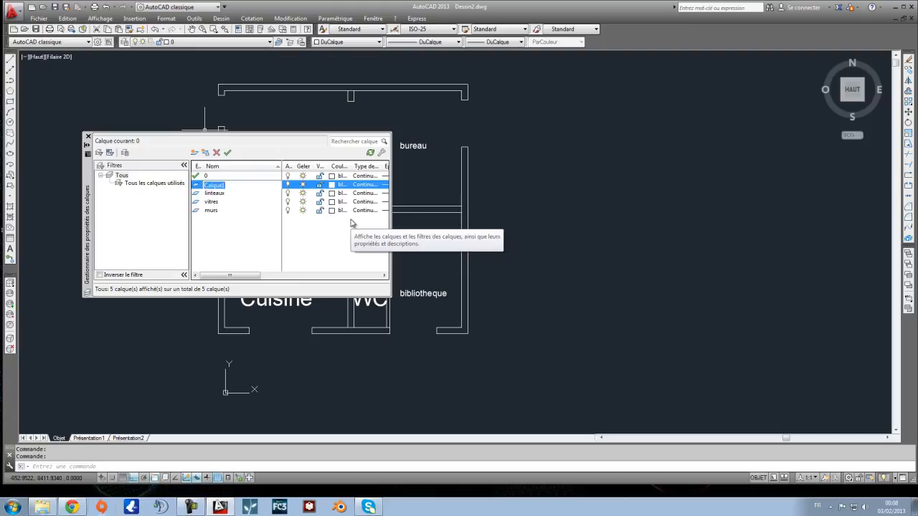
key(Return)
key(alt+n)
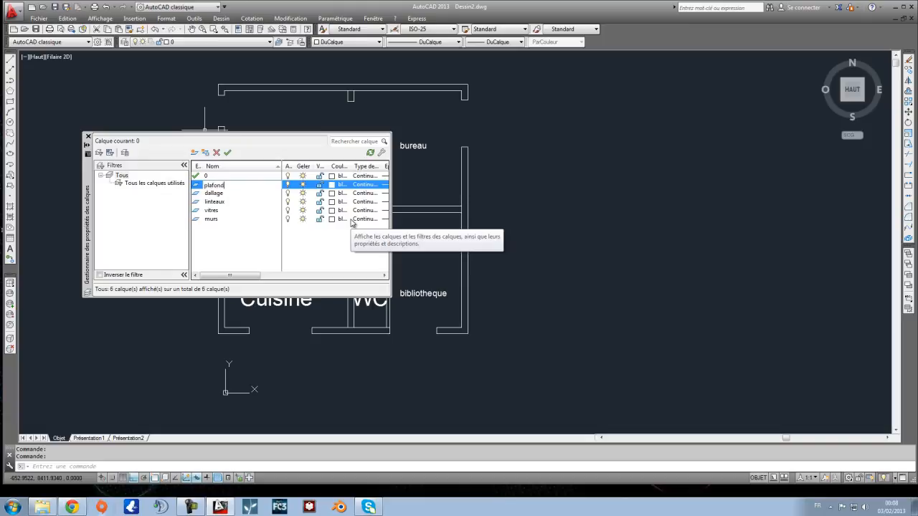
Step: Make murs the current layer and close the layer manager
click(260, 221)
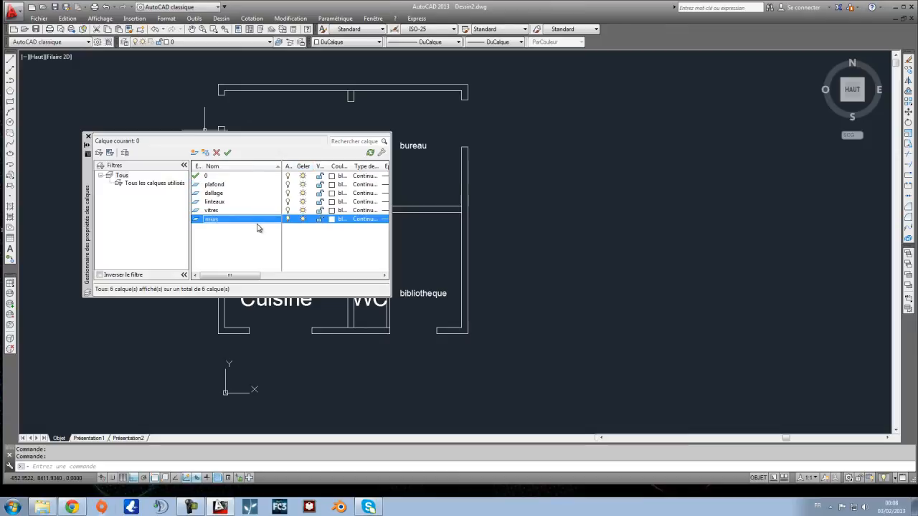
click(229, 153)
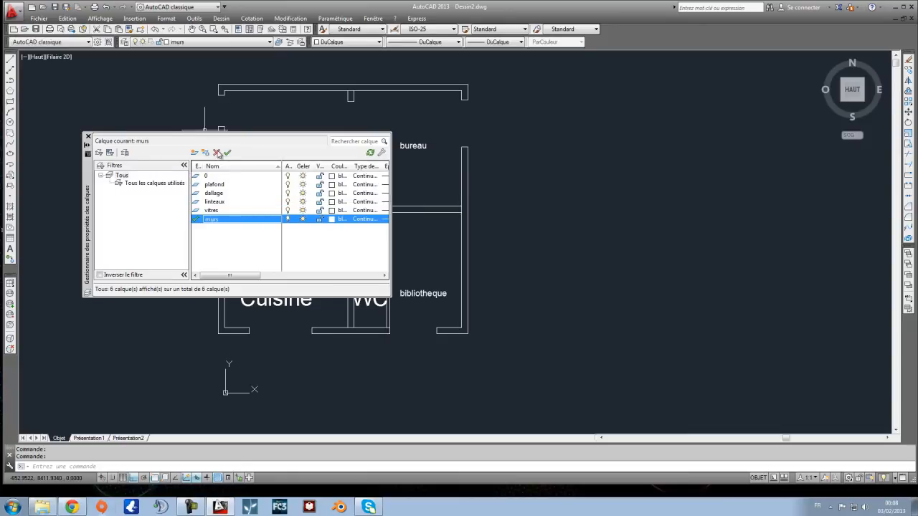
click(88, 137)
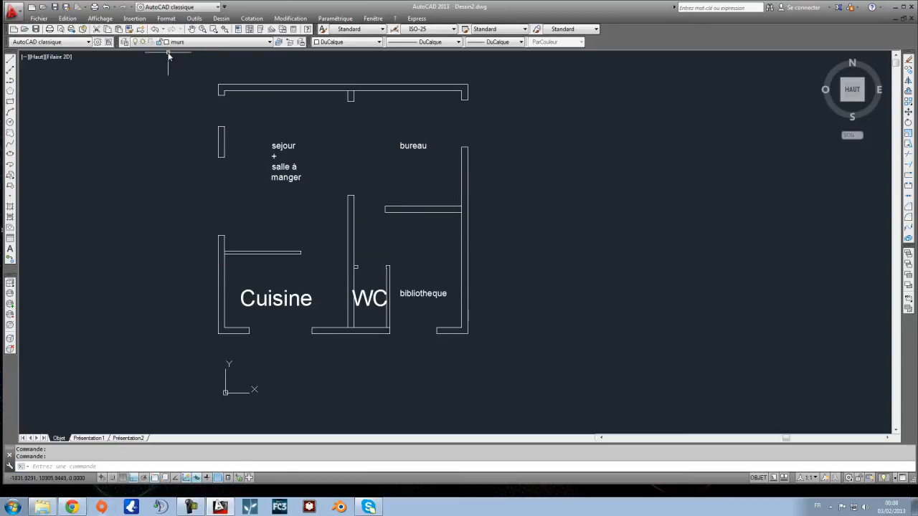
Step: Add a layer named annontation and close the layer manager
click(125, 42)
click(194, 152)
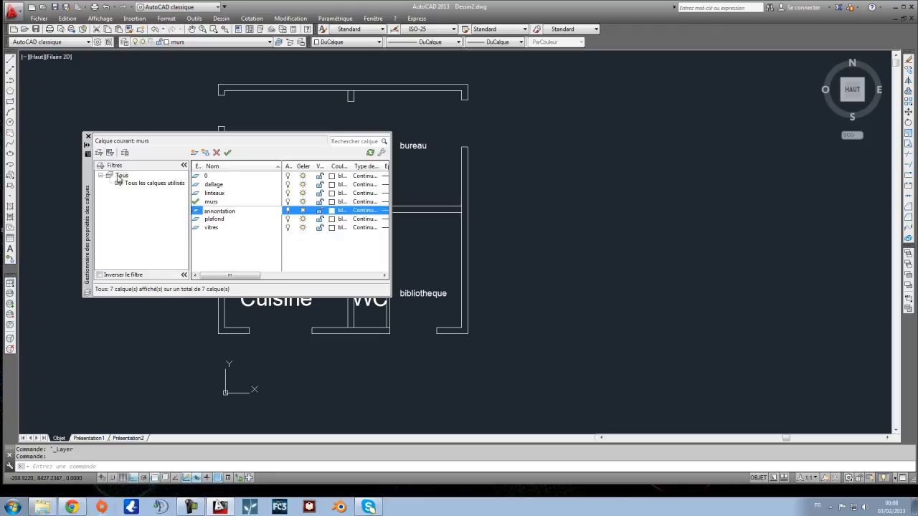
click(88, 137)
Step: Move all five room labels to the annontation layer and turn that layer off
click(429, 164)
click(399, 133)
click(297, 177)
click(409, 293)
click(384, 301)
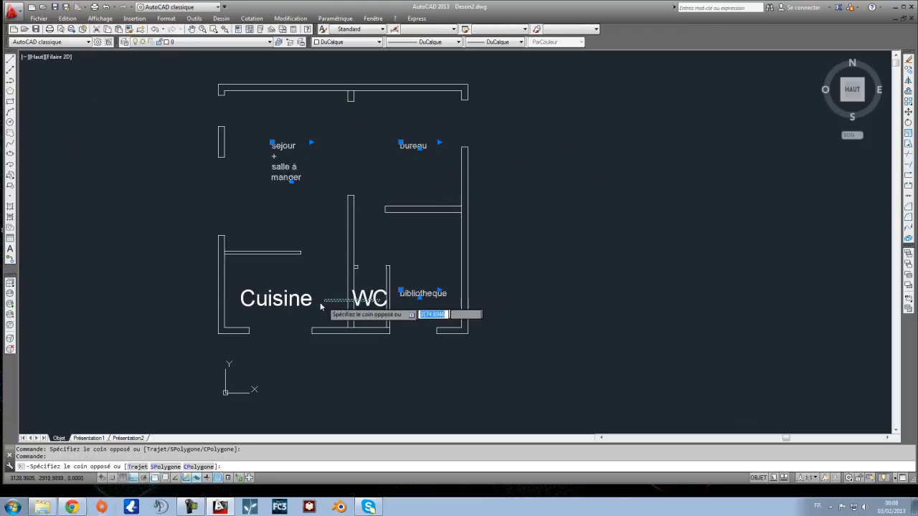
click(367, 289)
click(289, 298)
click(182, 41)
click(193, 56)
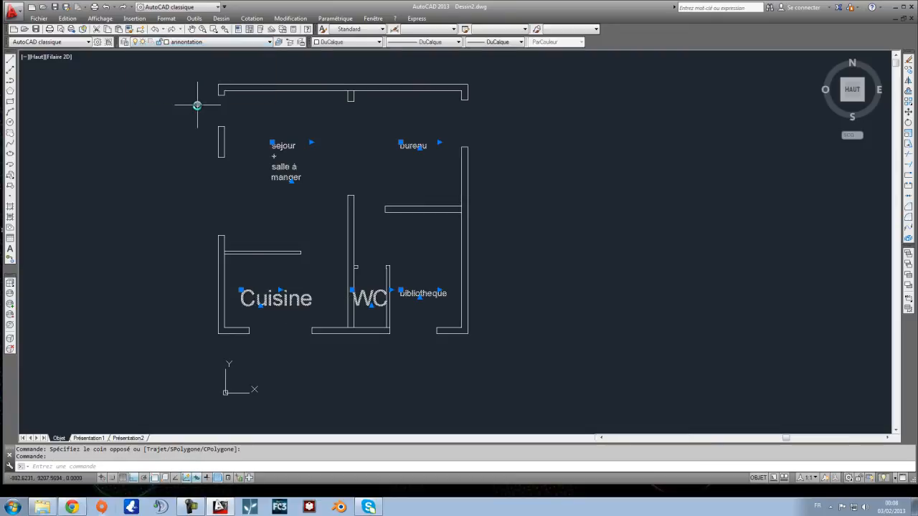
click(217, 42)
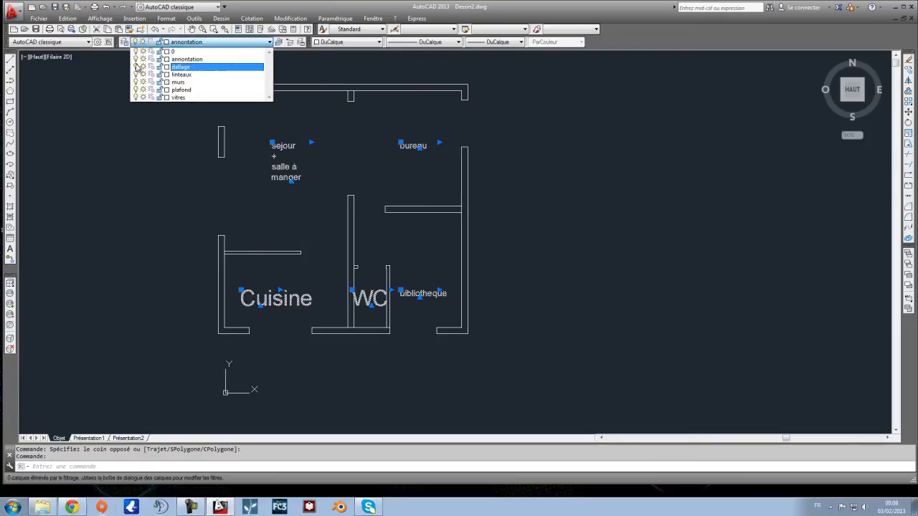
click(135, 59)
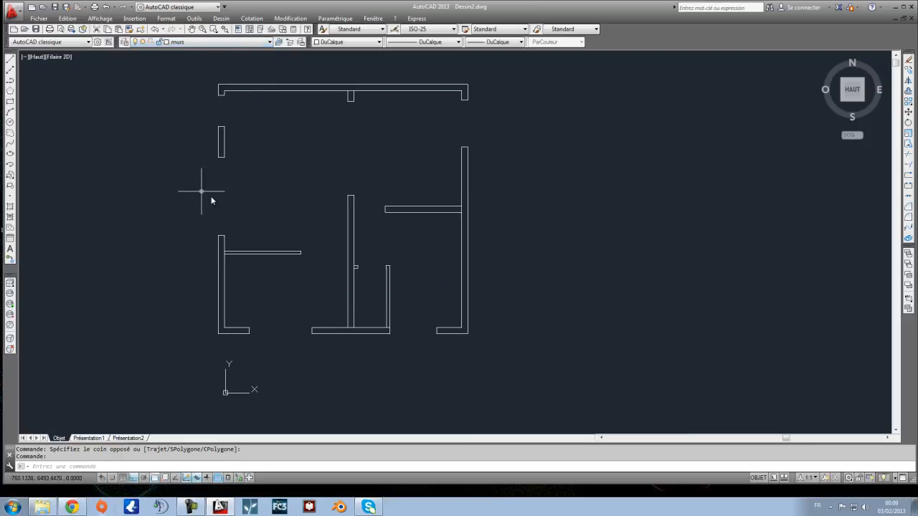
middle_drag(352, 166, 337, 170)
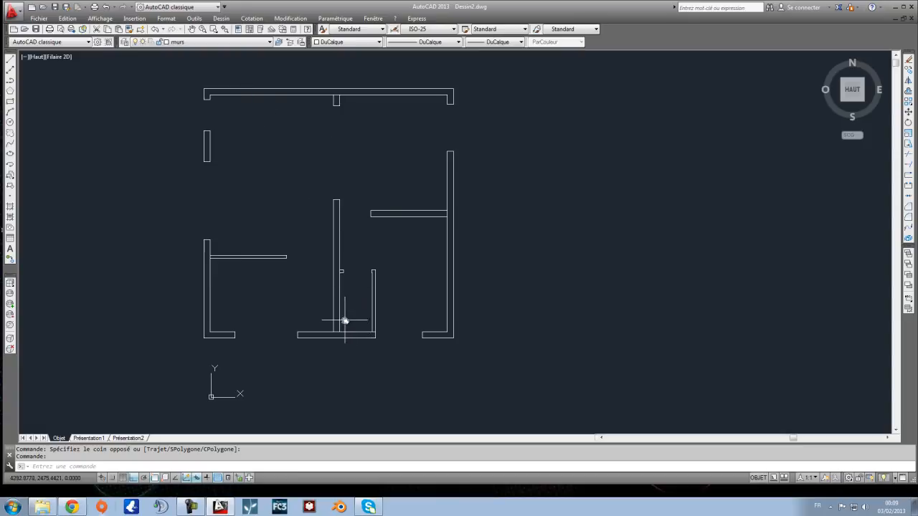
middle_drag(331, 280, 305, 277)
middle_drag(325, 226, 341, 242)
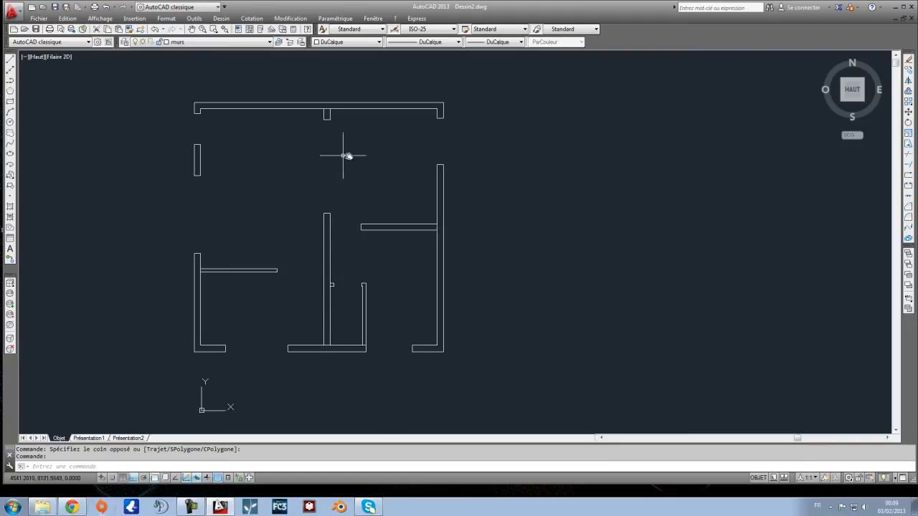
middle_drag(378, 168, 349, 153)
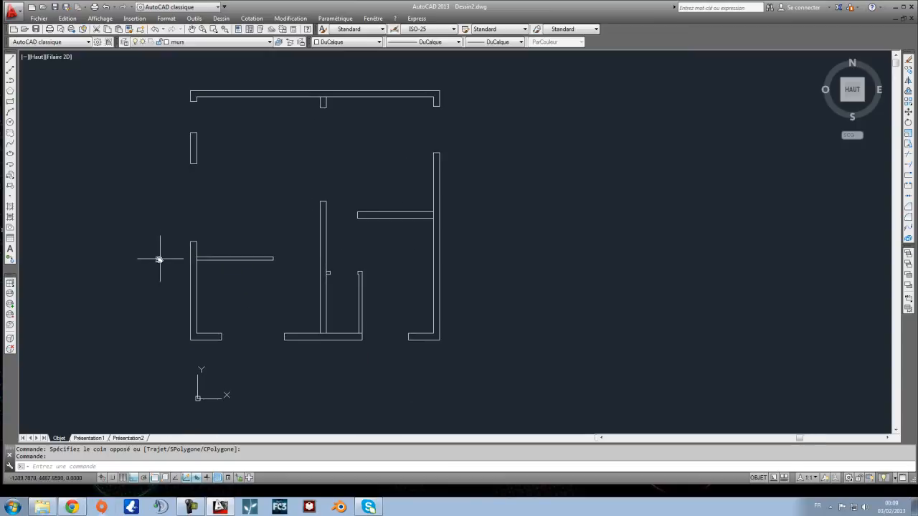
key(Escape)
scroll(363, 322, up, 2)
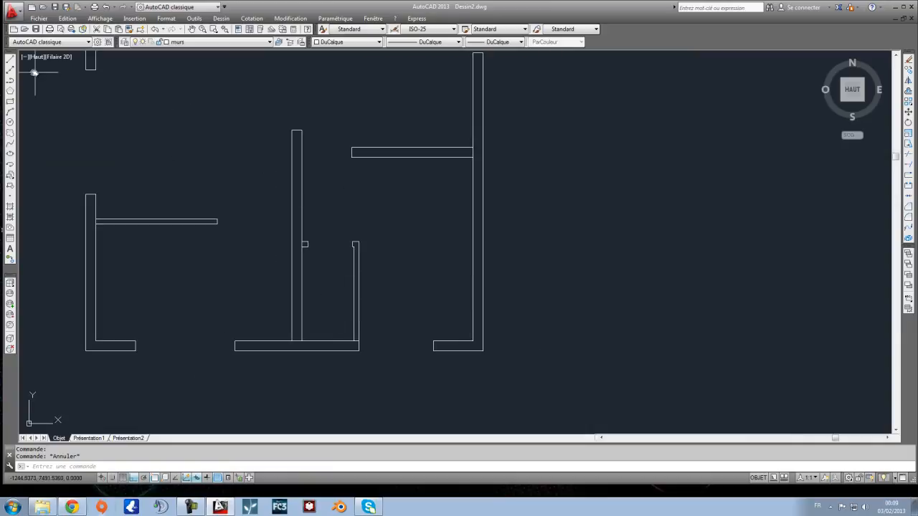
click(10, 62)
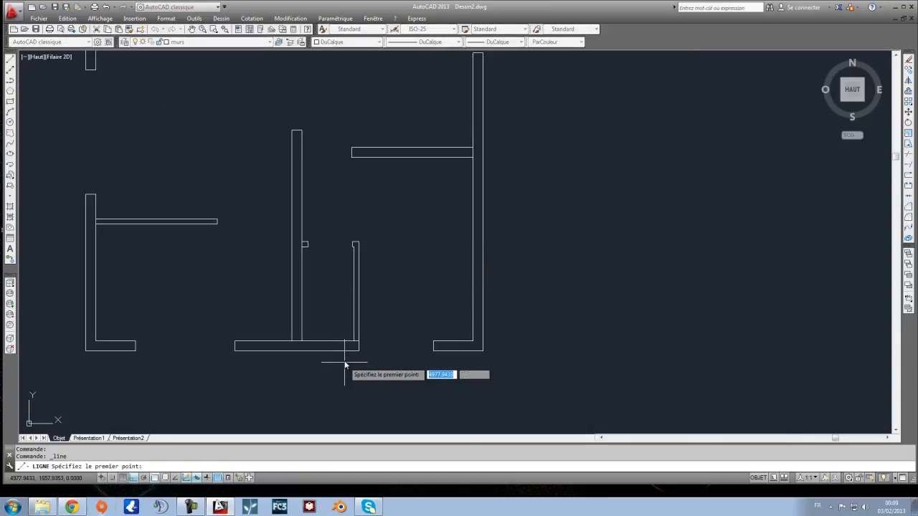
scroll(355, 342, up, 4)
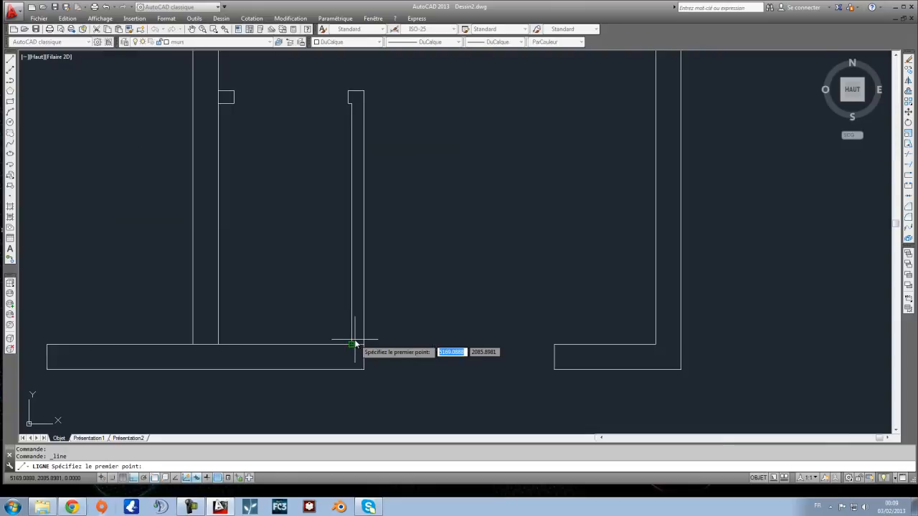
key(Escape)
scroll(368, 194, down, 2)
middle_drag(348, 216, 334, 216)
scroll(358, 258, up, 2)
scroll(328, 289, down, 8)
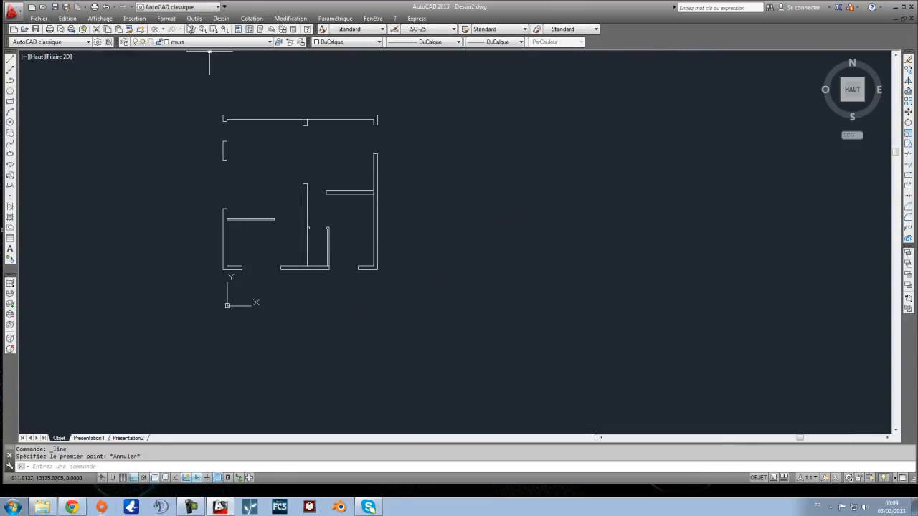
Step: Convert all the wall outlines of the plan into regions with the Region command
click(220, 18)
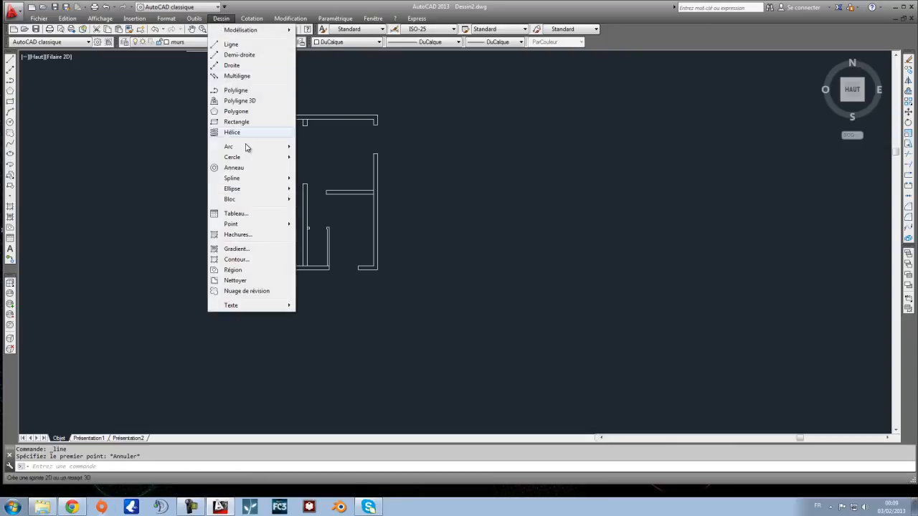
click(238, 272)
click(470, 342)
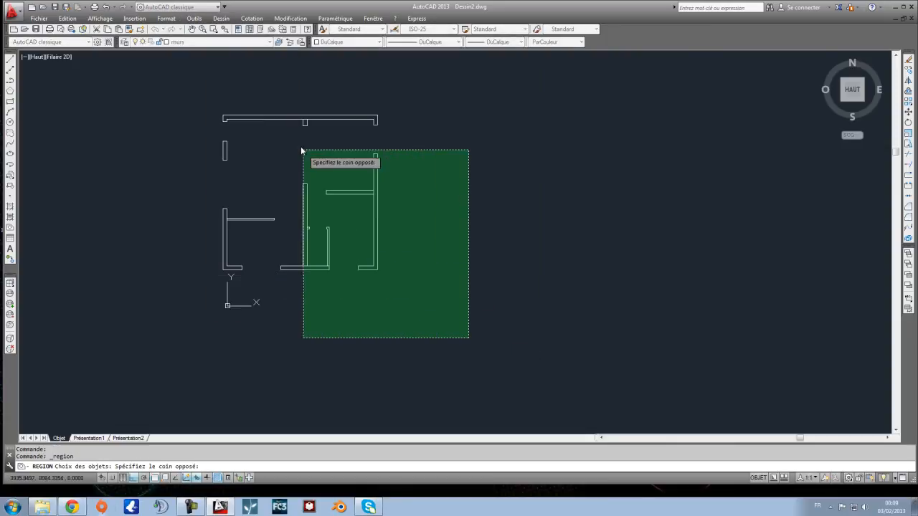
click(185, 77)
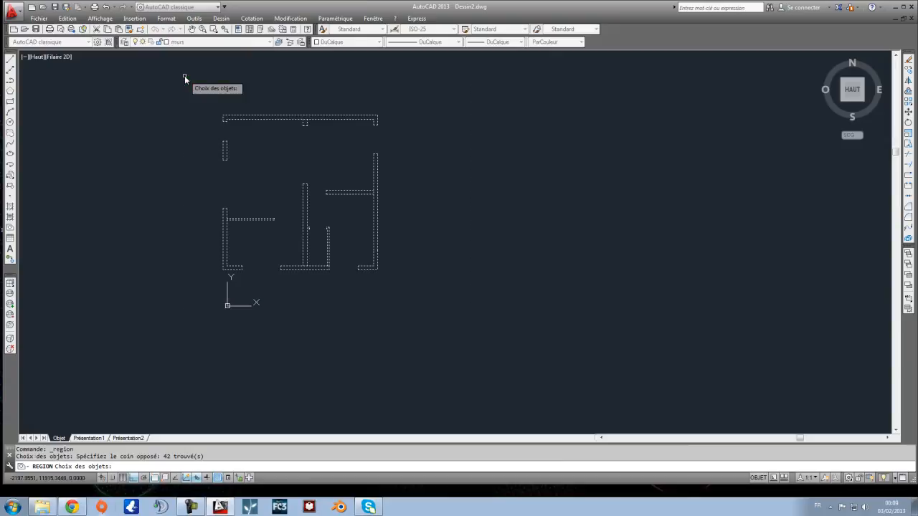
key(Return)
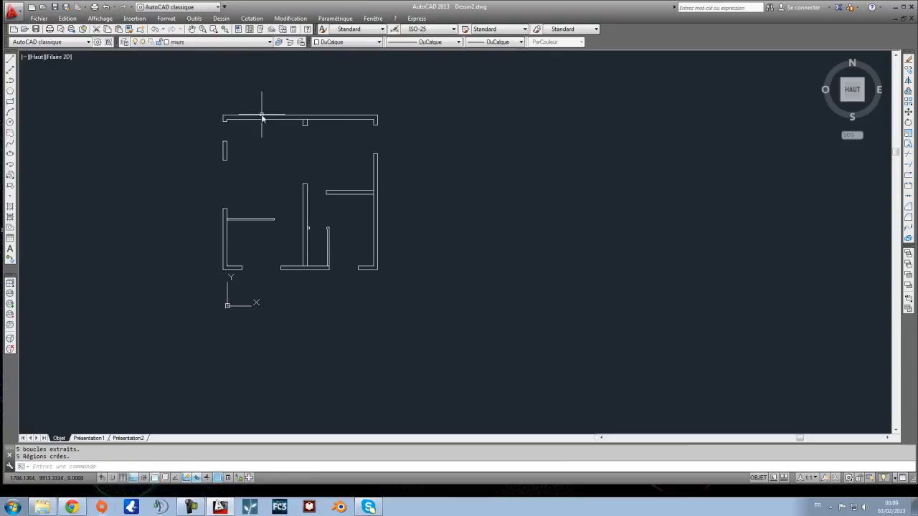
Step: Select the outer walls and interior partitions one at a time to check which outlines have become regions
middle_drag(279, 98, 311, 107)
scroll(306, 126, up, 2)
click(306, 130)
key(Escape)
click(225, 329)
key(Escape)
click(367, 372)
key(Escape)
key(Escape)
click(460, 327)
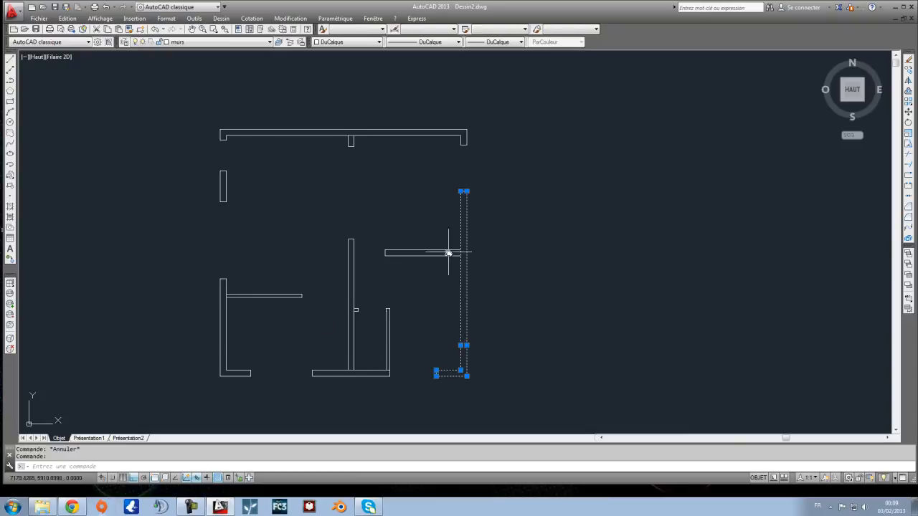
key(Escape)
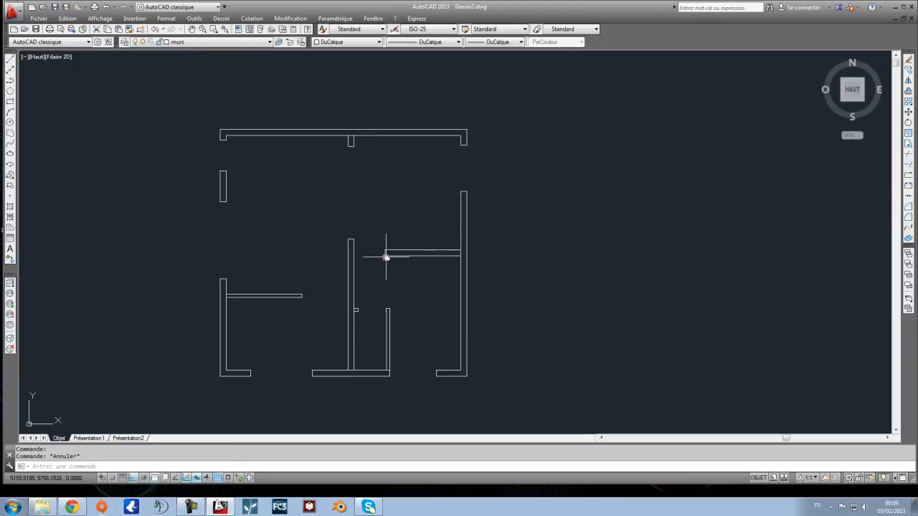
click(394, 250)
key(Escape)
click(393, 254)
click(393, 256)
key(Escape)
click(388, 319)
key(Escape)
Step: Select the five outer wall regions around the plan's perimeter and assign them to layer 0
click(484, 391)
click(453, 361)
click(432, 180)
click(393, 118)
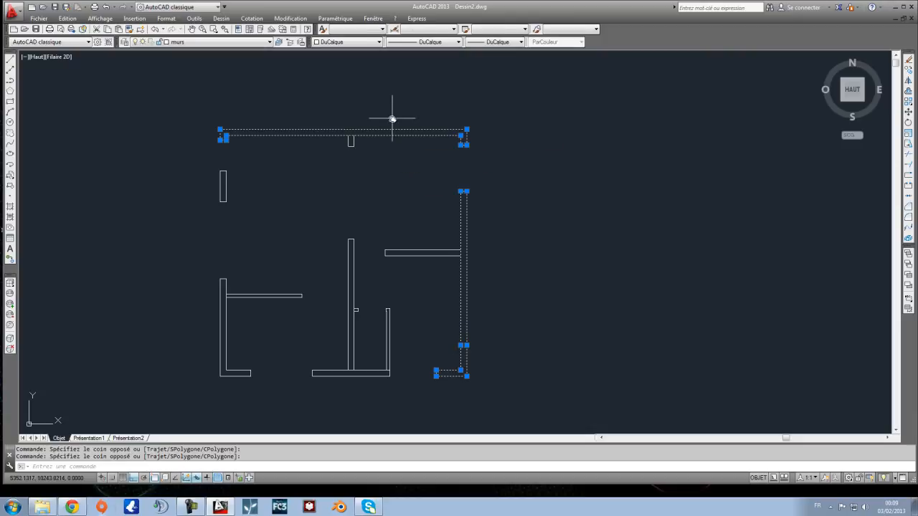
click(256, 203)
click(221, 180)
click(244, 352)
click(207, 338)
click(328, 389)
click(310, 355)
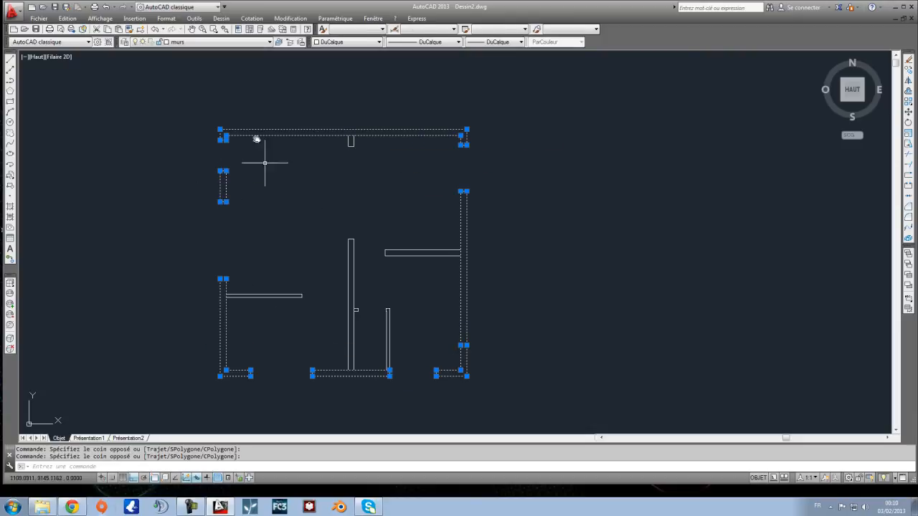
click(220, 43)
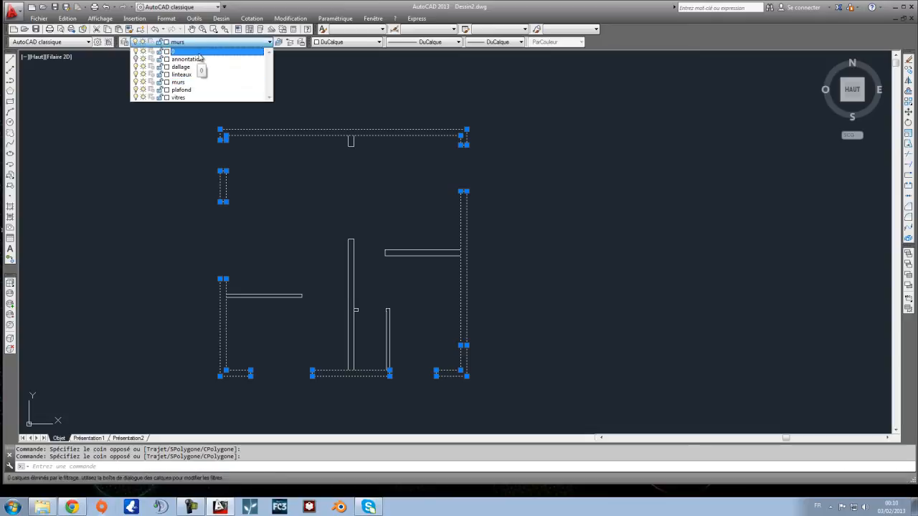
click(200, 53)
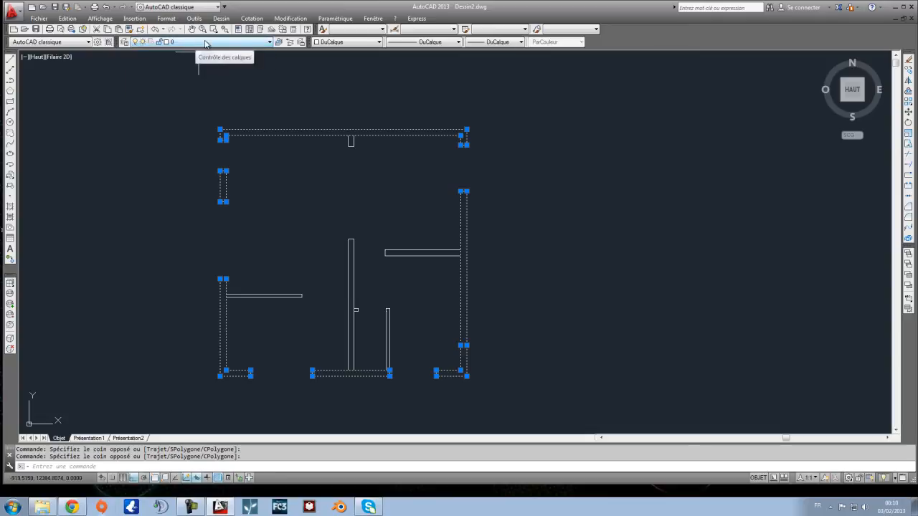
Step: Turn layer 0 off and back on to check which wall outlines belong to it
click(203, 44)
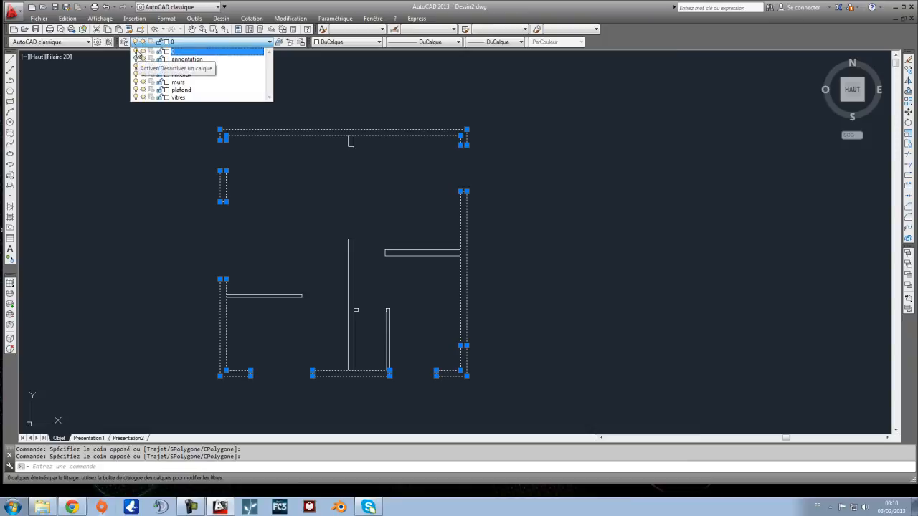
click(136, 53)
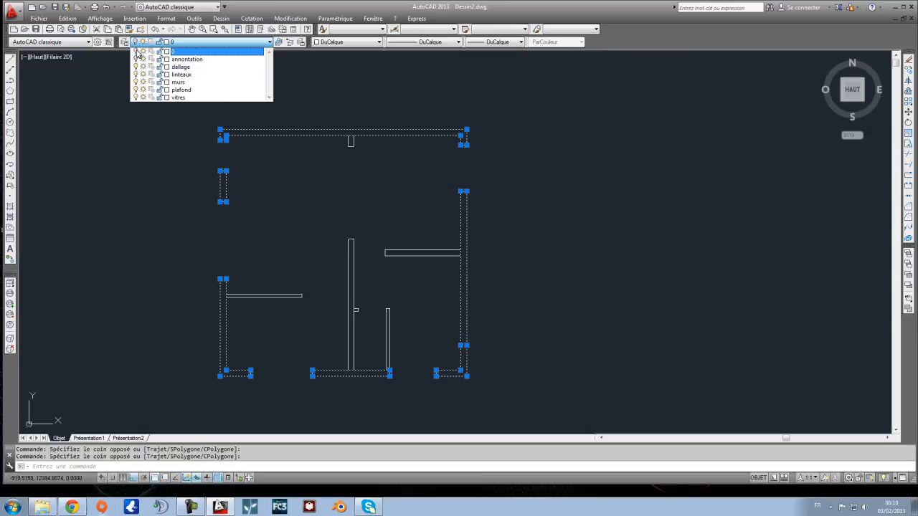
click(136, 135)
click(178, 41)
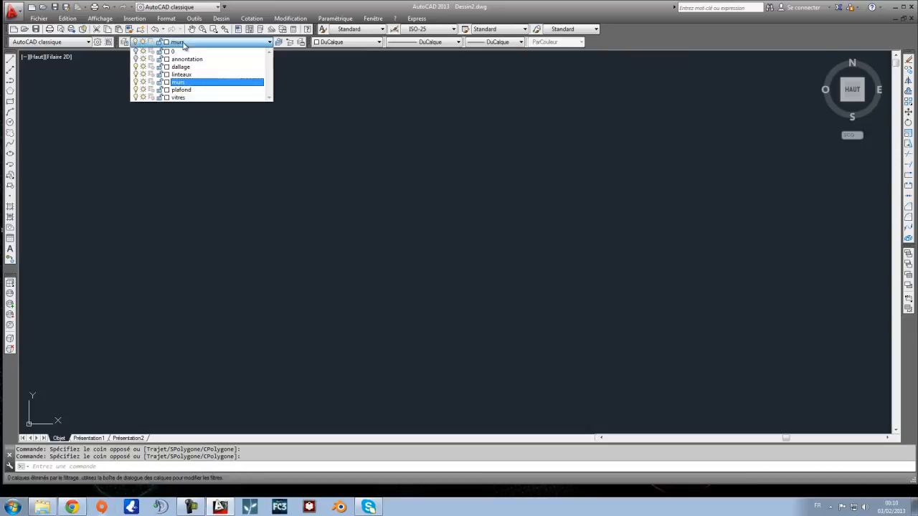
click(136, 54)
click(135, 156)
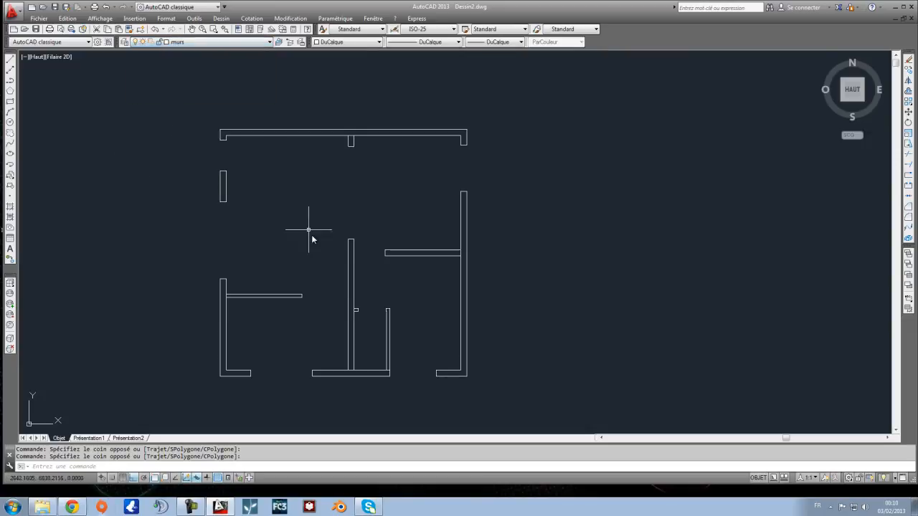
click(401, 334)
click(370, 320)
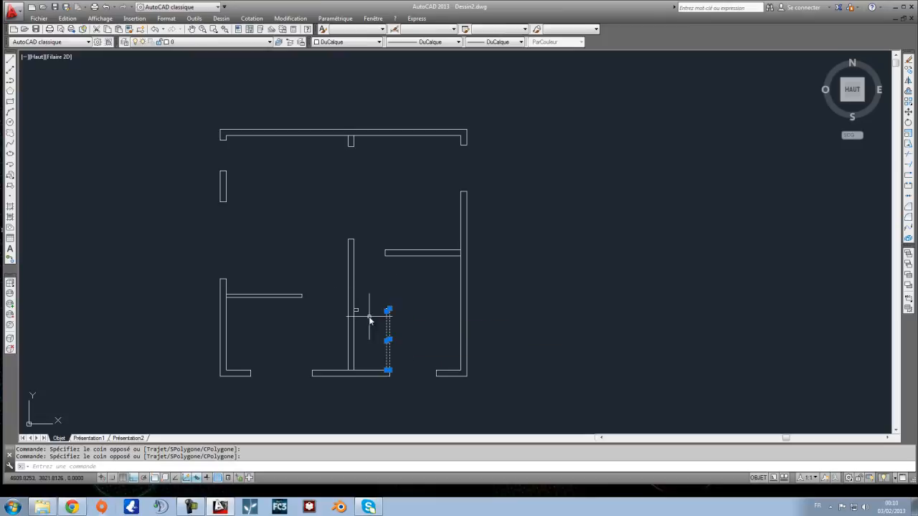
key(Escape)
click(402, 344)
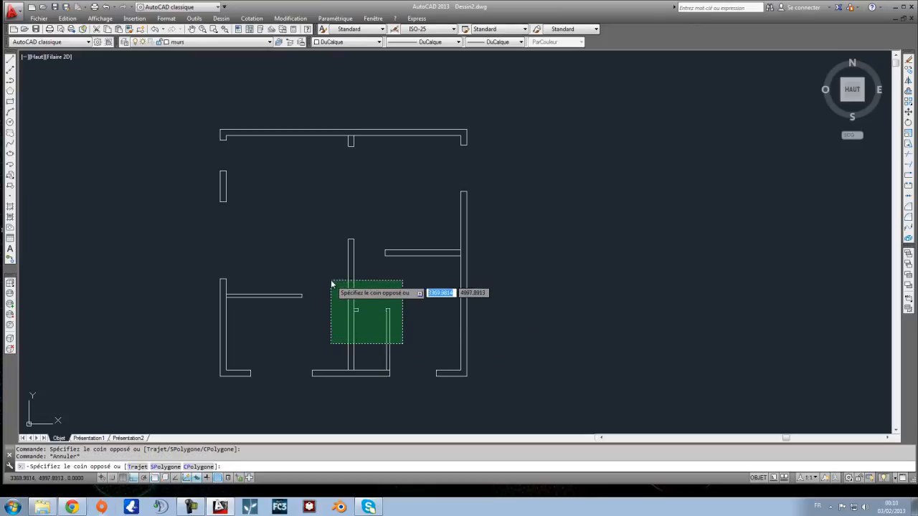
click(338, 289)
click(379, 190)
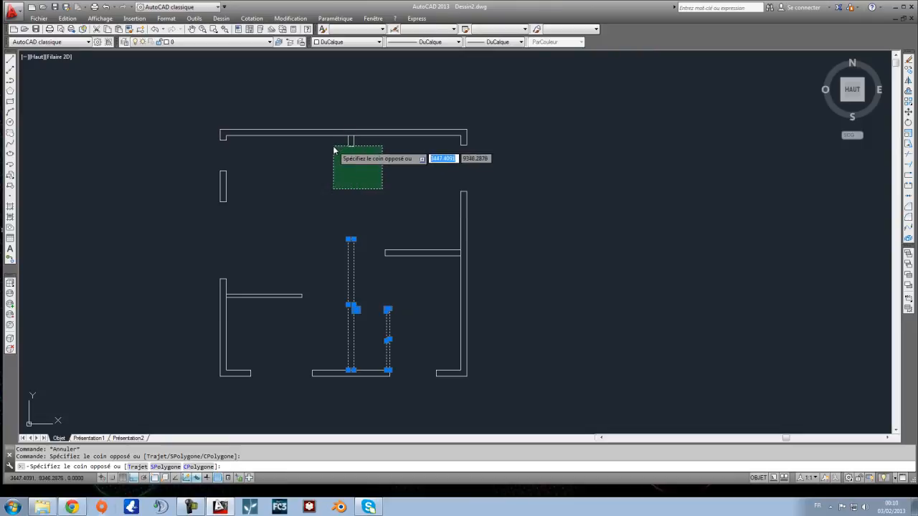
key(Escape)
key(Escape)
Step: Select the five outer wall regions around the plan's perimeter and assign them to the murs layer
click(496, 387)
click(452, 330)
click(382, 393)
click(369, 367)
click(451, 149)
click(409, 119)
click(234, 190)
click(204, 177)
click(232, 328)
click(213, 324)
click(215, 42)
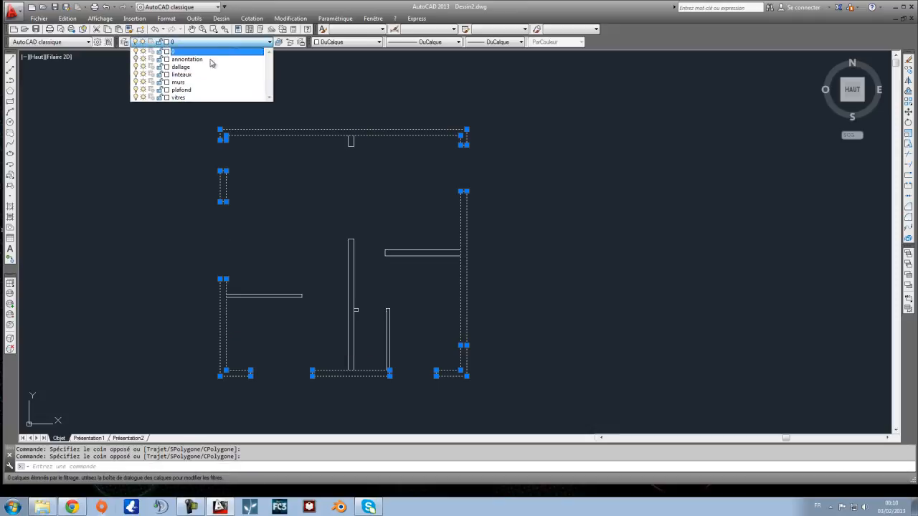
click(199, 82)
Step: Turn off the murs layer and accept that it is the current layer
click(188, 41)
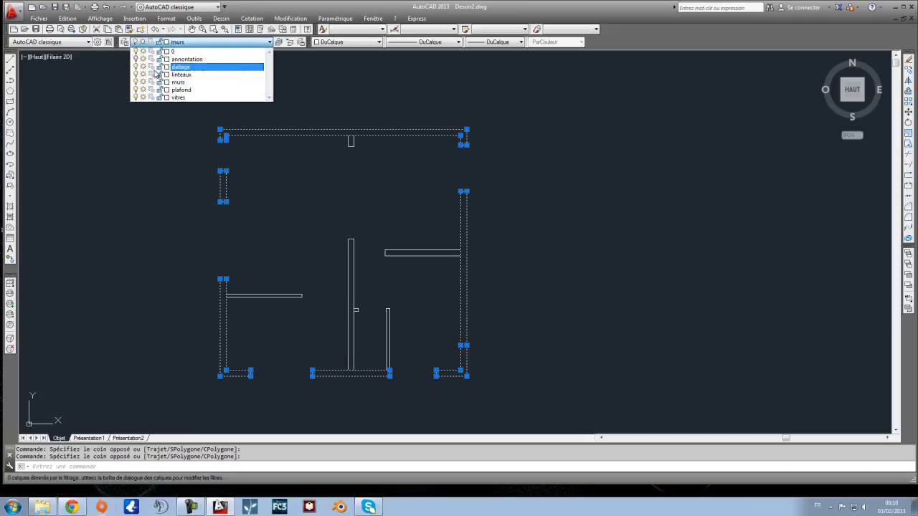
click(136, 82)
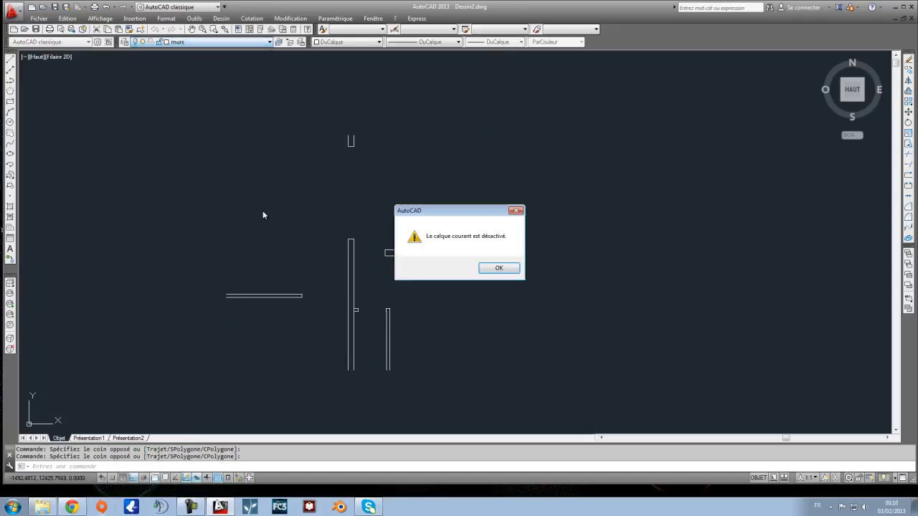
click(497, 269)
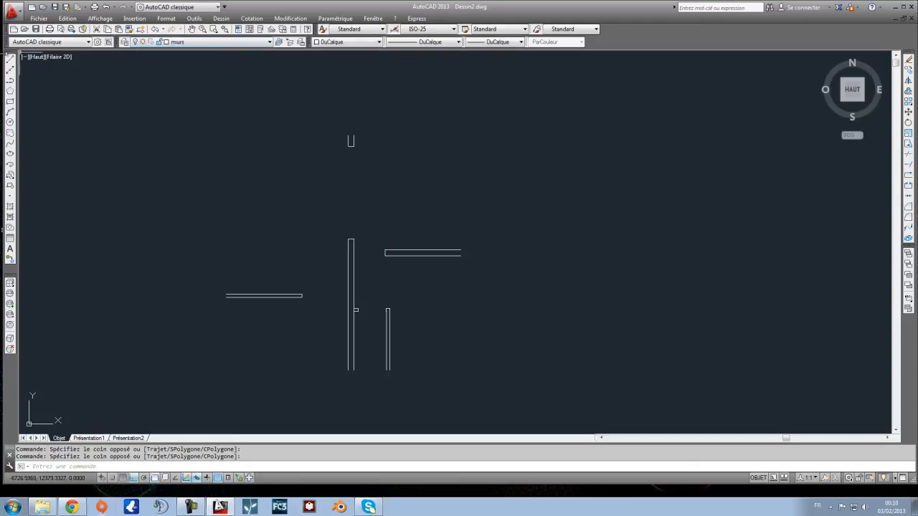
Step: Try to close the open ends of the upper stub wall and the right-hand partition with lines on the murs layer
click(10, 63)
scroll(341, 143, up, 3)
click(327, 136)
click(342, 136)
key(Escape)
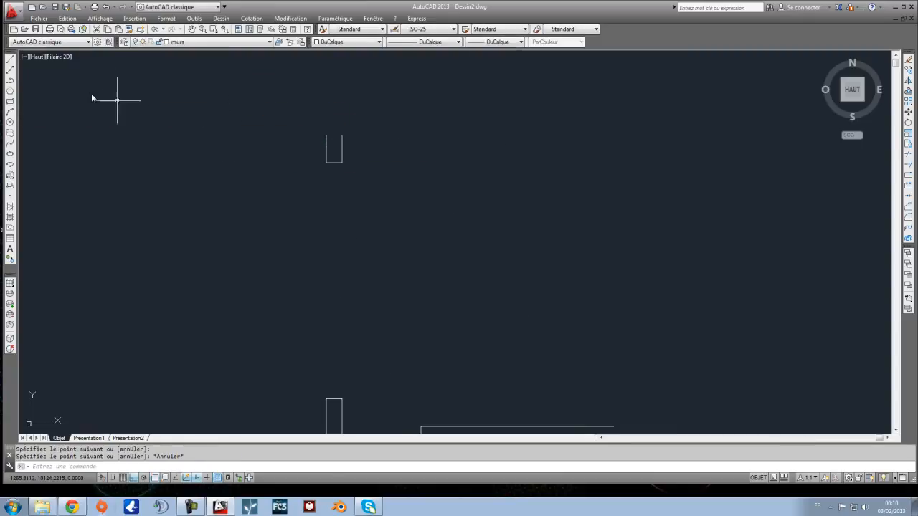
click(10, 64)
middle_drag(325, 222, 224, 56)
click(514, 279)
middle_drag(518, 328, 557, 225)
click(553, 160)
key(Escape)
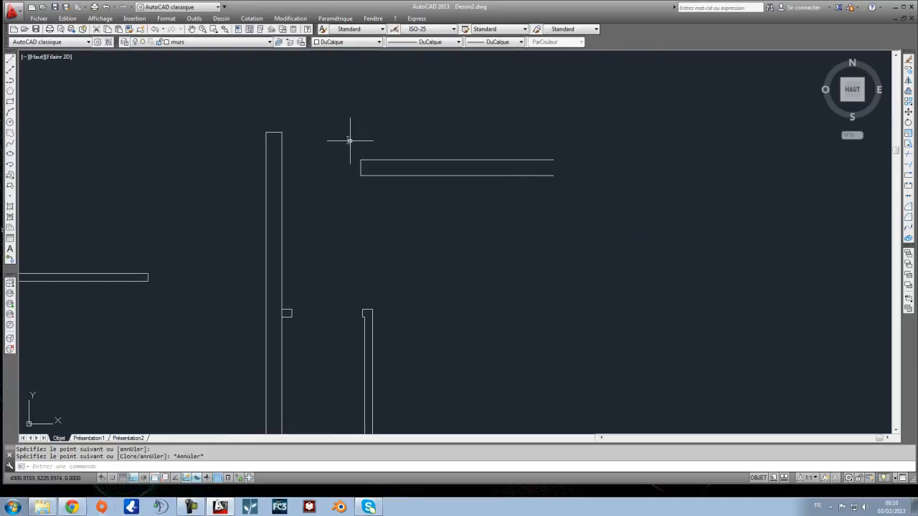
scroll(561, 161, down, 5)
scroll(469, 164, up, 6)
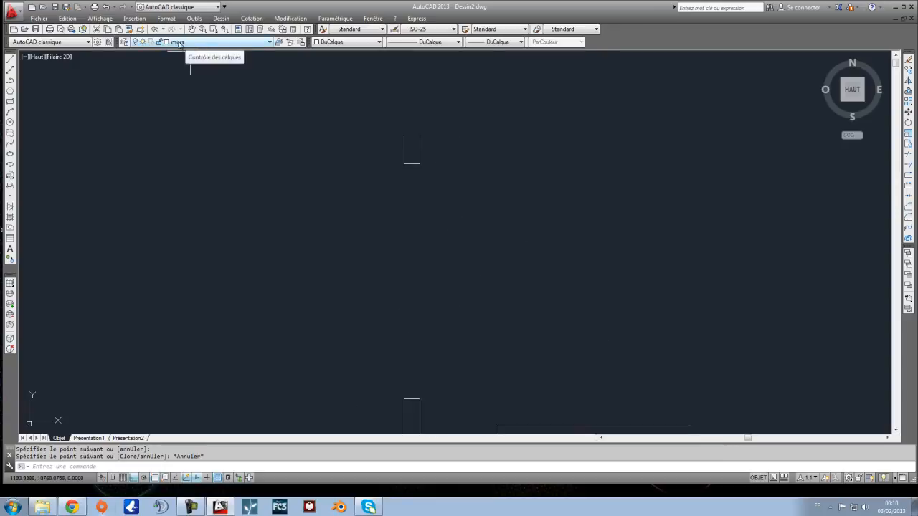
Step: Make layer 0 the current layer in the layer properties manager
click(125, 42)
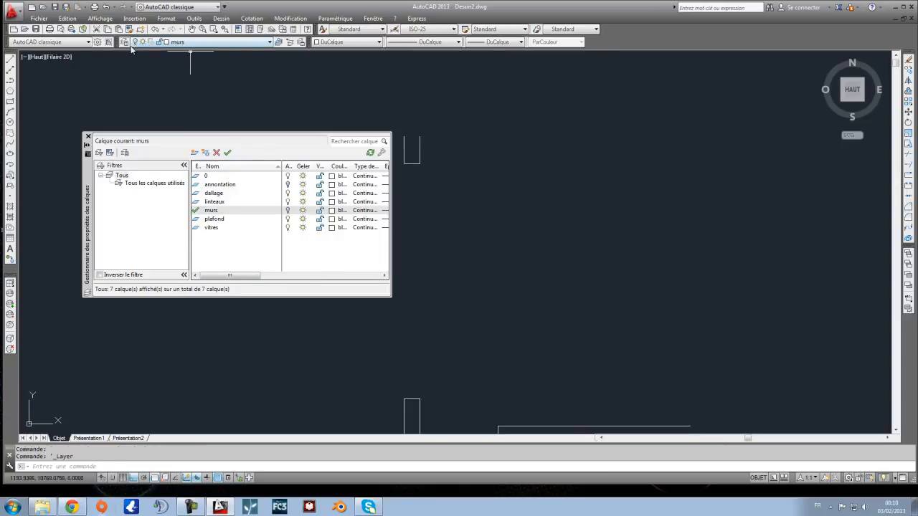
click(230, 187)
click(224, 176)
click(228, 154)
click(88, 136)
Step: Draw lines on layer 0 across the open ends of the upper stub wall and the right-hand horizontal partition
scroll(366, 267, down, 1)
mouse_move(366, 267)
middle_down()
mouse_move(287, 228)
mouse_move(292, 238)
middle_up()
scroll(31, 94, up, 1)
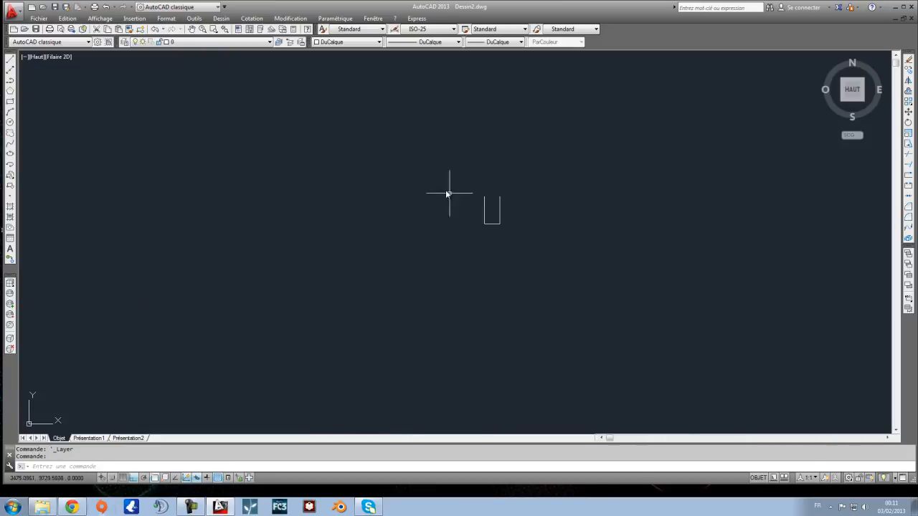
click(12, 60)
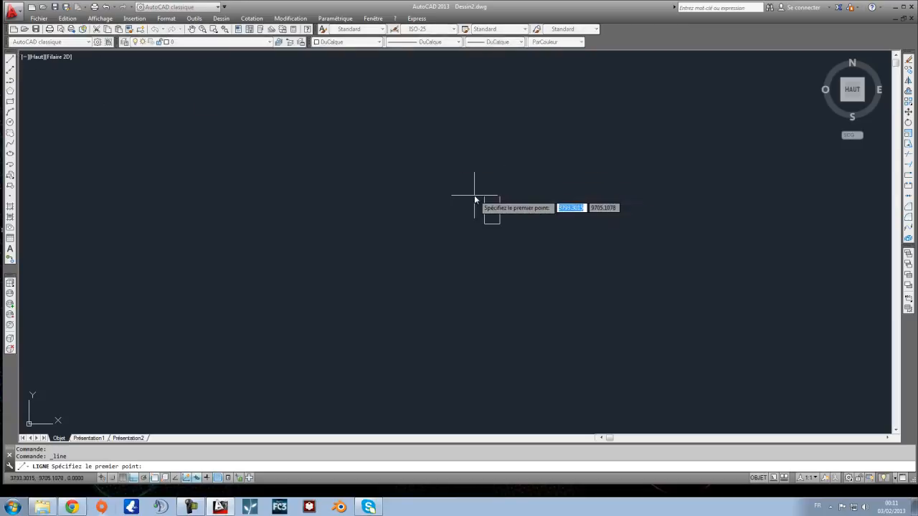
click(500, 197)
key(Escape)
middle_drag(545, 219, 330, 92)
click(11, 60)
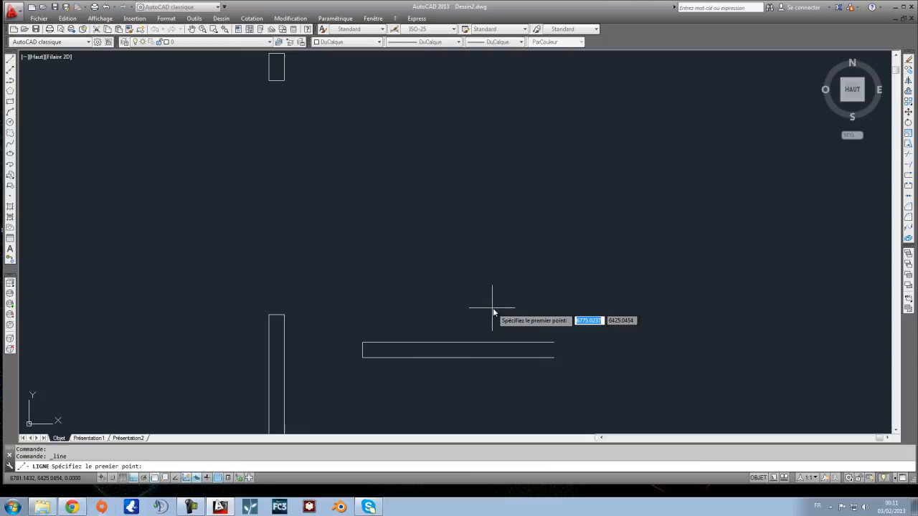
click(555, 343)
click(554, 358)
key(Escape)
Step: Close the small stub beside the long central wall with a line along the wall face
middle_drag(519, 373, 566, 187)
scroll(365, 313, down, 2)
middle_drag(383, 342, 389, 273)
scroll(388, 273, up, 2)
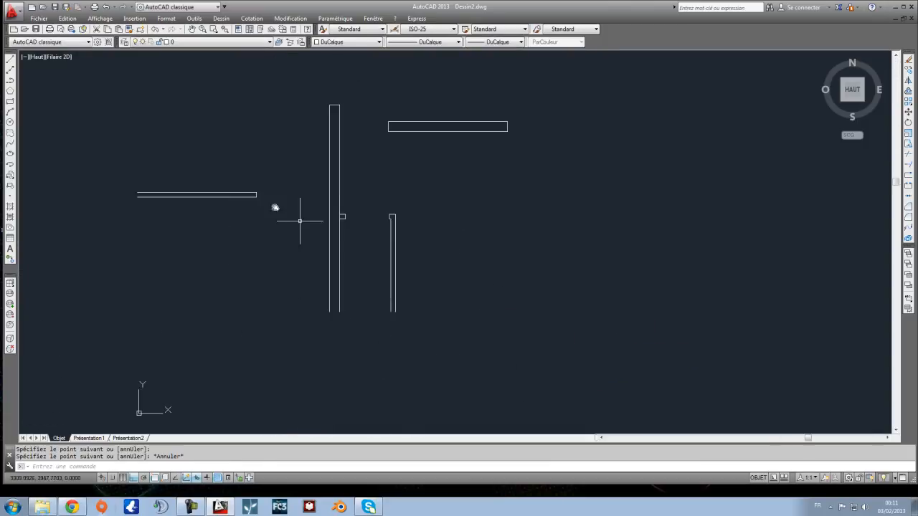
click(11, 60)
scroll(369, 222, up, 6)
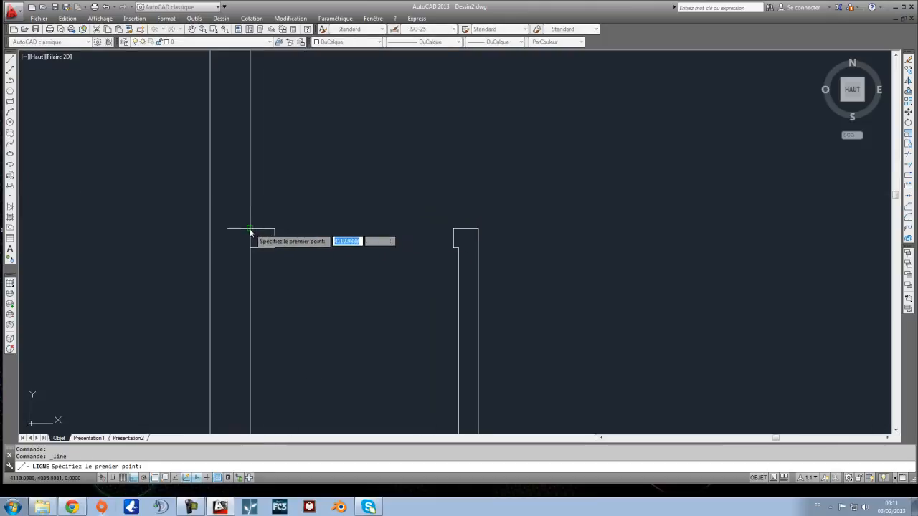
click(249, 248)
key(Escape)
scroll(251, 251, down, 2)
Step: Close the lower ends of the long central wall and the thin vertical partition with lines
middle_drag(252, 251, 361, 117)
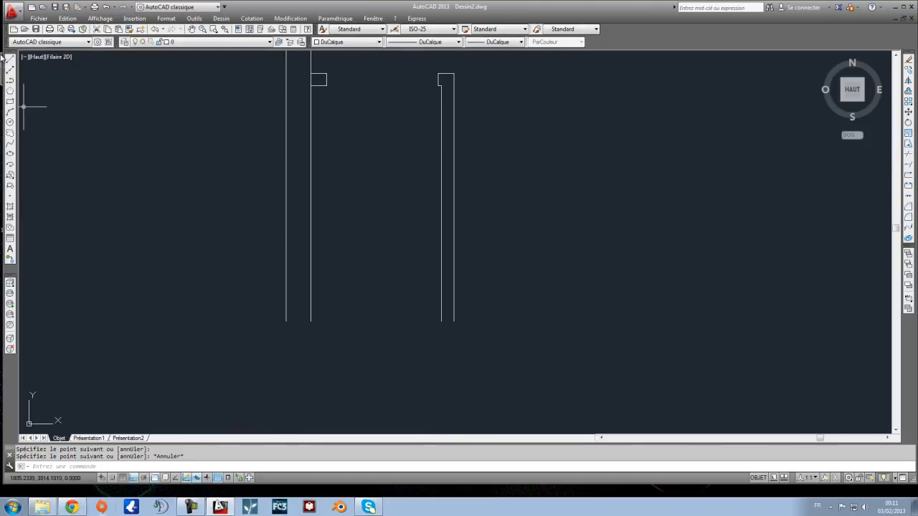
key(Return)
click(287, 320)
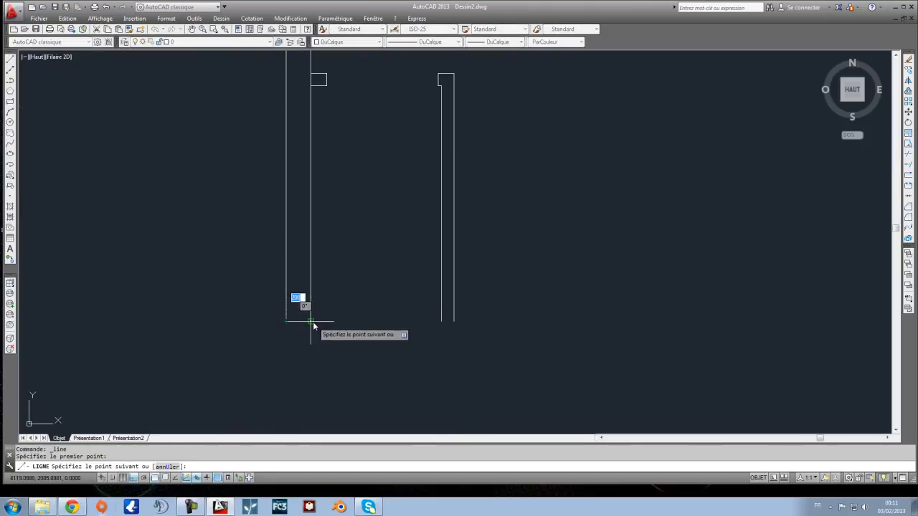
click(311, 320)
key(Escape)
click(12, 62)
click(441, 321)
key(Escape)
Step: Close the open outer end of the left-hand horizontal partition with a line
scroll(452, 324, down, 5)
middle_drag(414, 327, 495, 328)
scroll(416, 284, up, 5)
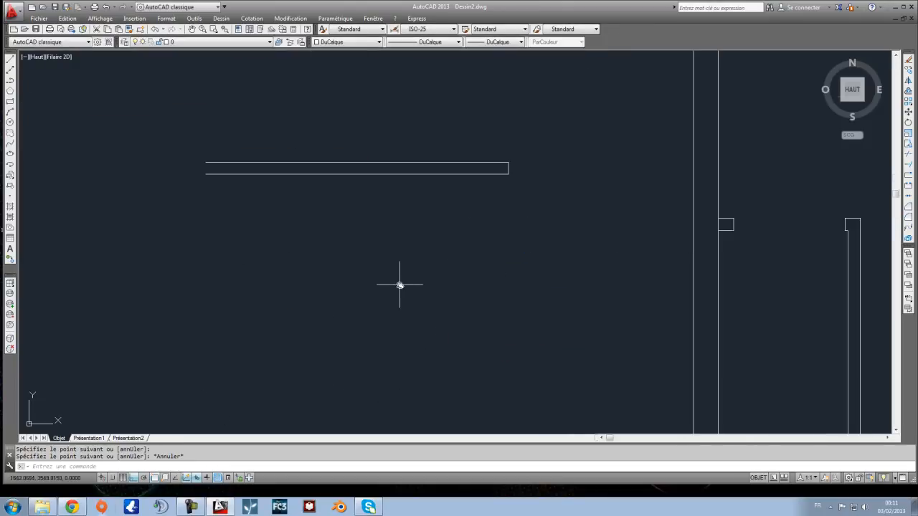
click(10, 63)
click(206, 165)
key(Escape)
scroll(244, 204, down, 5)
middle_drag(376, 207, 365, 228)
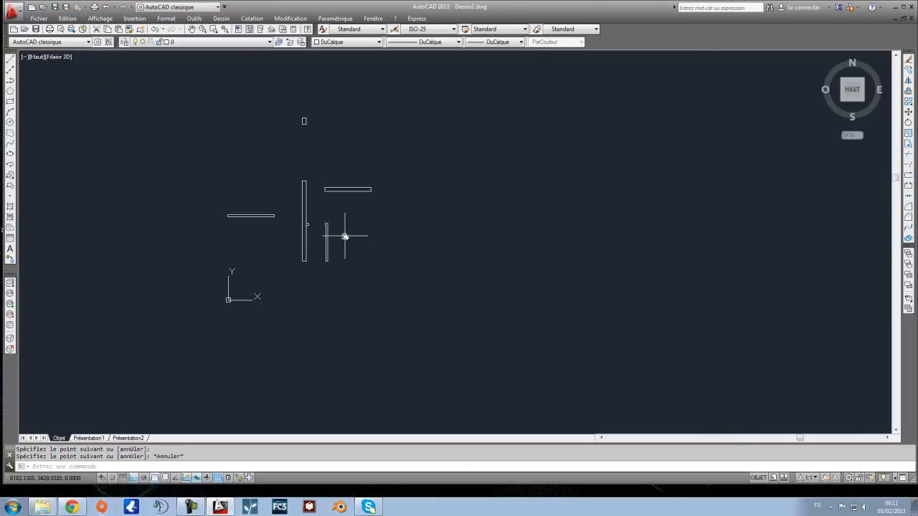
Step: Make murs the current layer and choose to keep it turned off
click(125, 41)
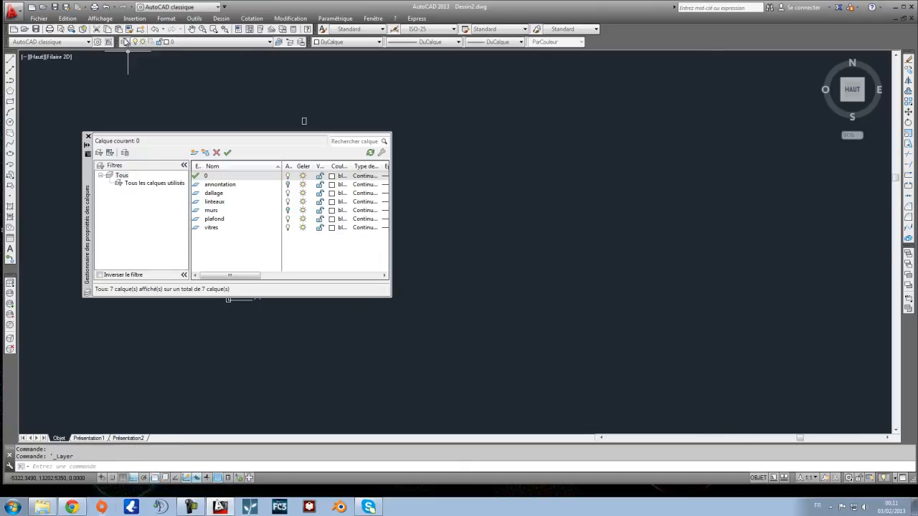
click(215, 211)
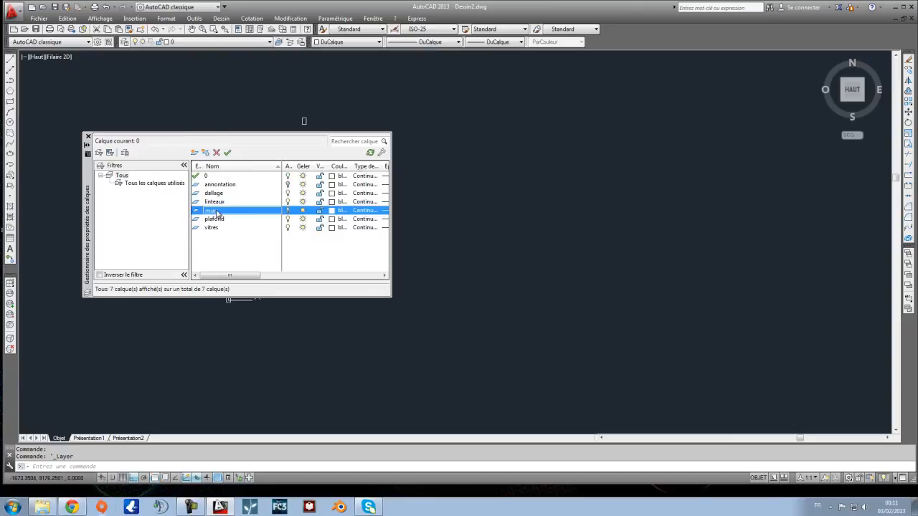
click(228, 153)
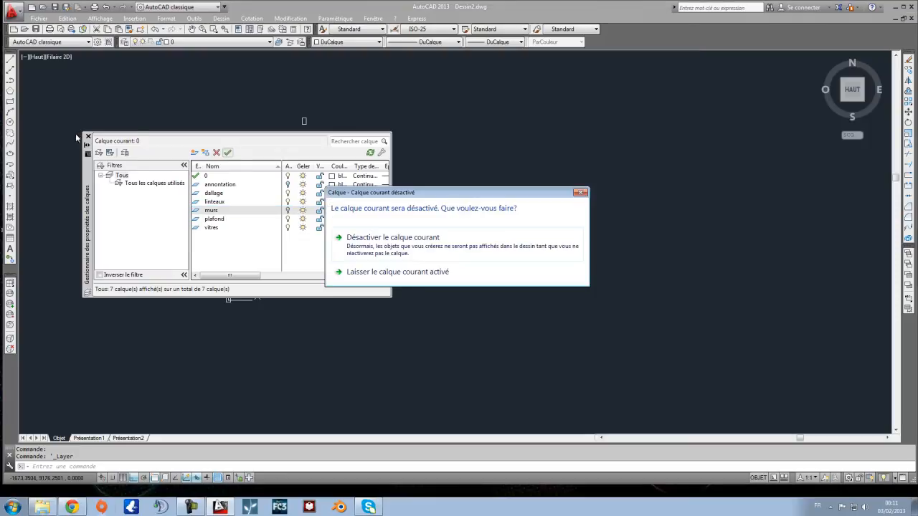
click(409, 244)
click(88, 137)
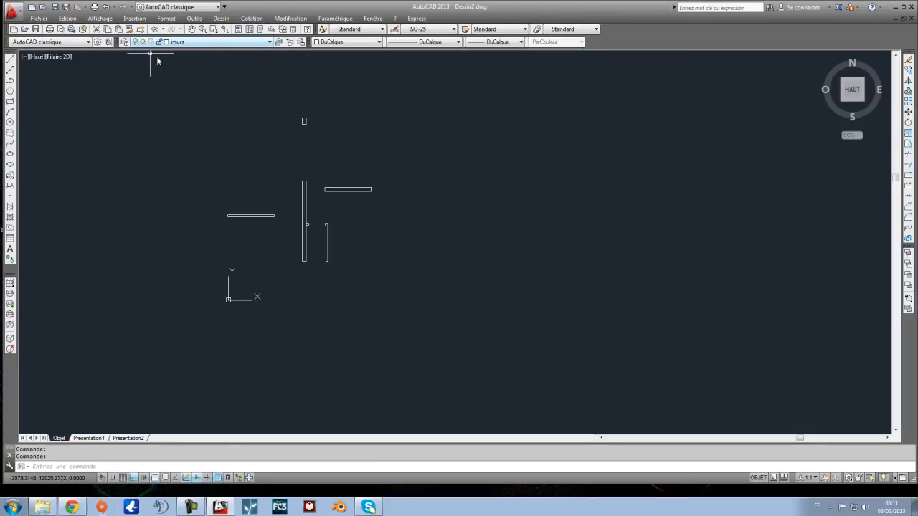
Step: Convert all the closed interior partition outlines into regions with the Region command
click(487, 324)
click(174, 89)
click(222, 18)
key(Escape)
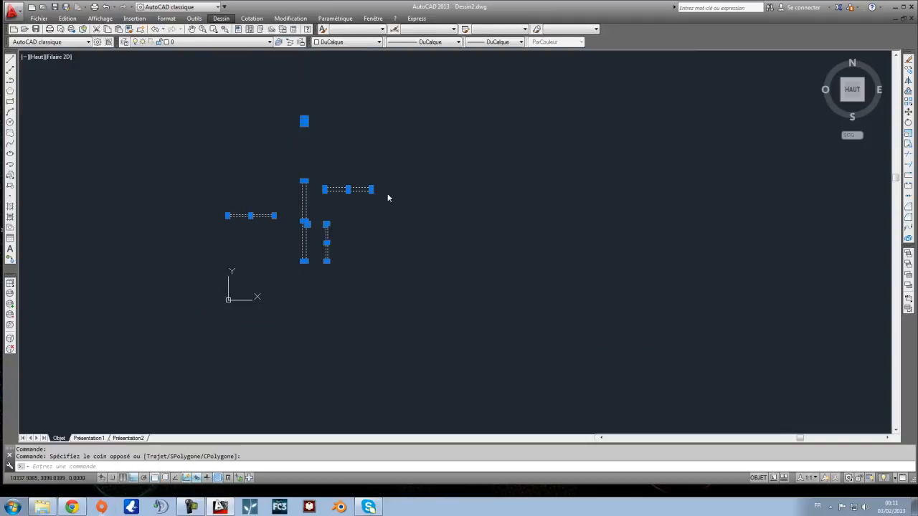
click(221, 20)
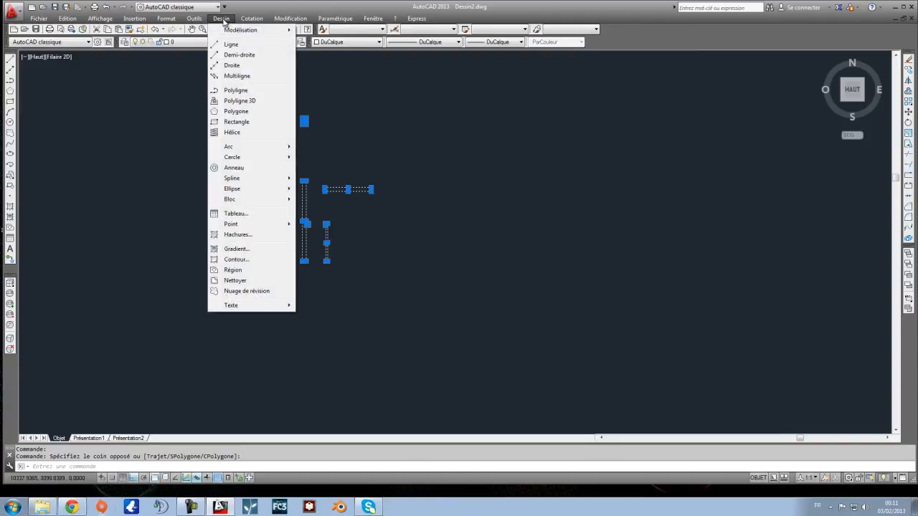
click(264, 270)
click(491, 363)
click(140, 78)
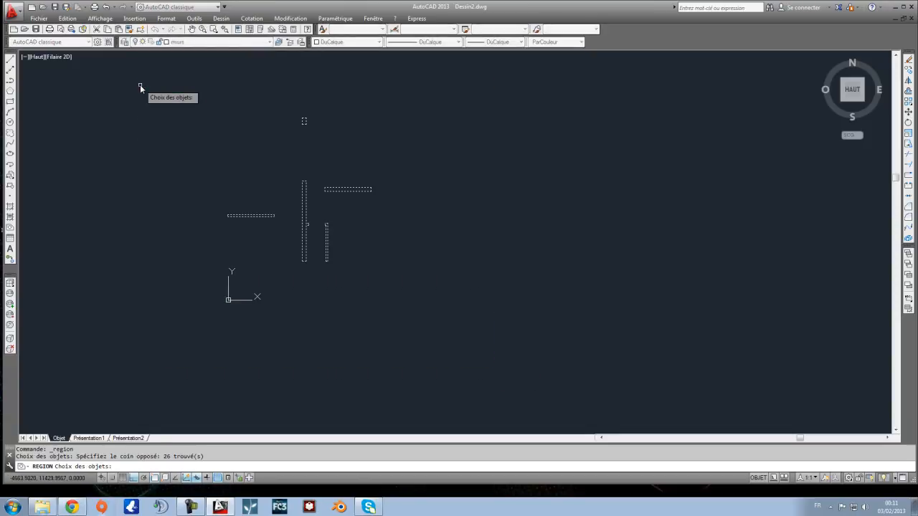
key(Return)
Step: Turn the murs layer back on and select individual interior partitions to check their regions
click(471, 343)
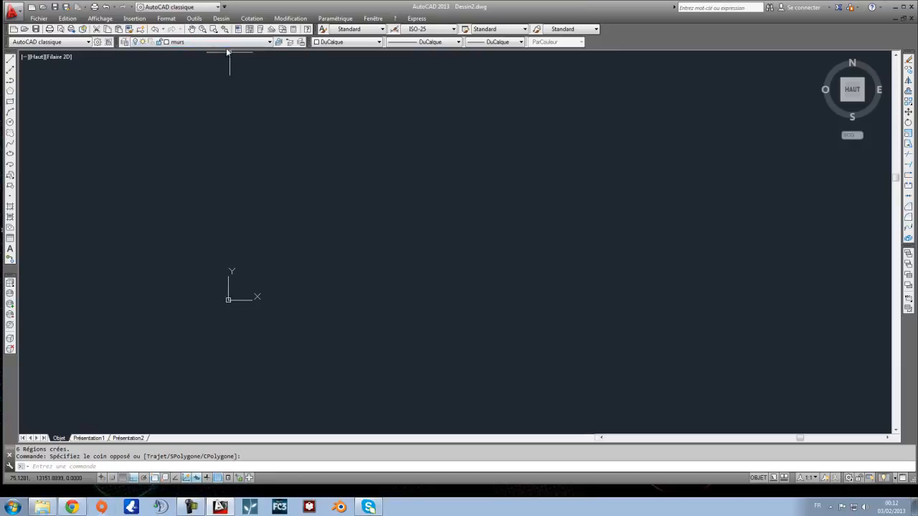
click(219, 42)
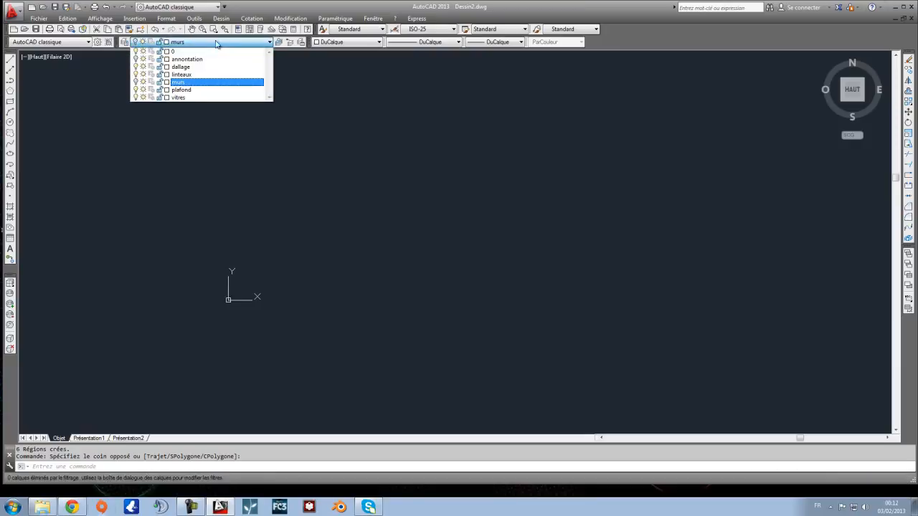
click(136, 82)
click(105, 129)
scroll(324, 189, up, 2)
click(337, 193)
click(293, 205)
key(Escape)
click(328, 276)
key(Escape)
Step: Delete the duplicate line where the upper stub wall meets the outer wall
scroll(294, 85, up, 7)
middle_drag(289, 81, 289, 164)
click(235, 116)
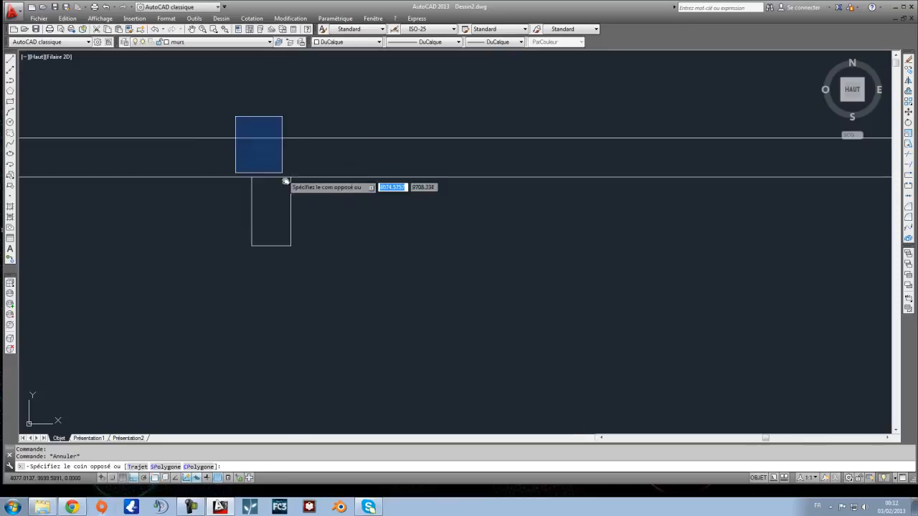
click(314, 216)
key(Delete)
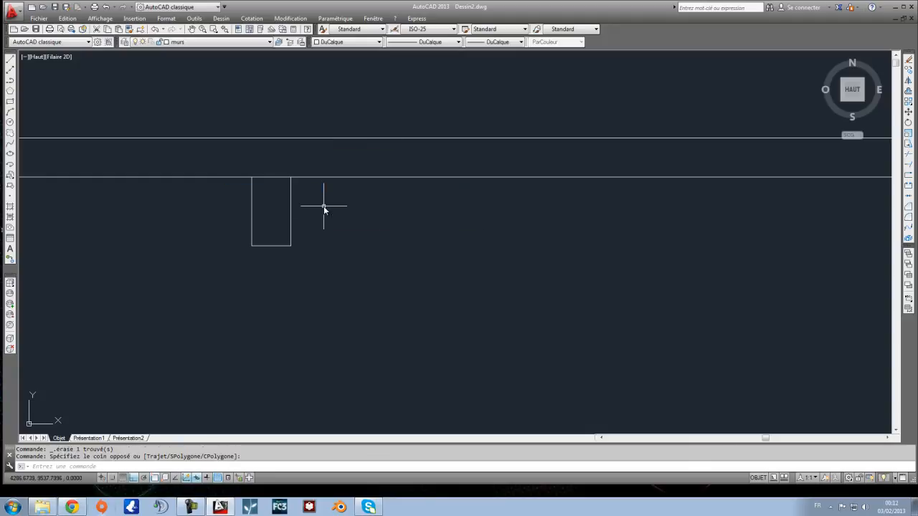
Step: Delete the leftover duplicate lines where the east partition meets the outer wall
scroll(324, 205, down, 5)
middle_drag(326, 231, 363, 147)
click(495, 277)
click(538, 322)
key(Delete)
scroll(528, 318, down, 2)
middle_drag(516, 318, 447, 180)
middle_drag(418, 246, 461, 316)
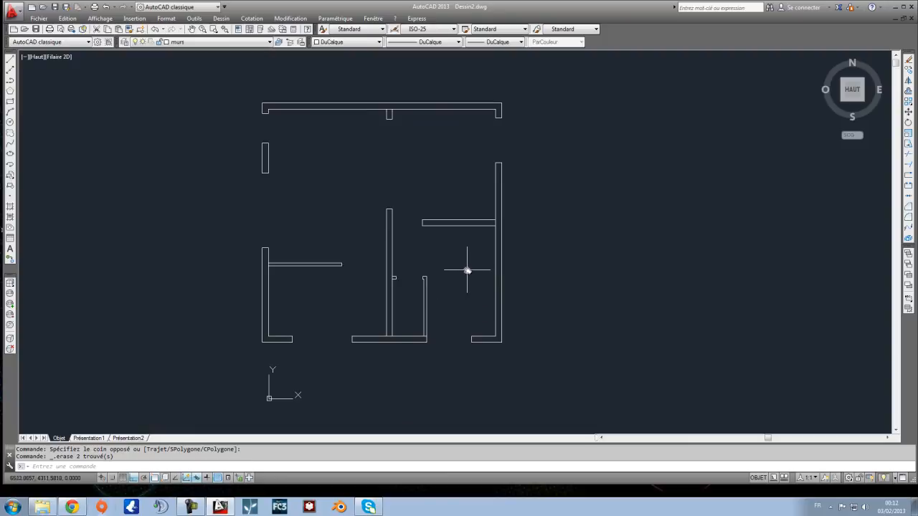
Step: Make dallage the current layer in the layer properties manager and close the manager
click(124, 41)
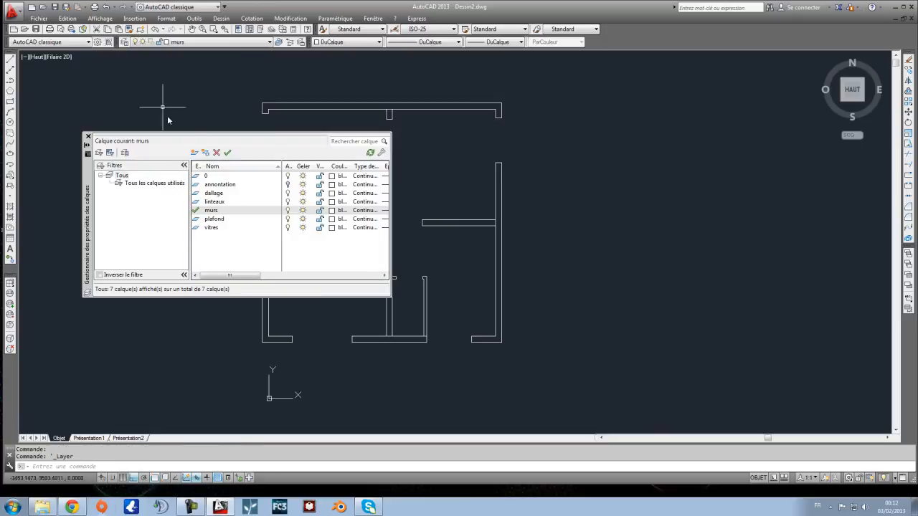
click(217, 193)
click(227, 152)
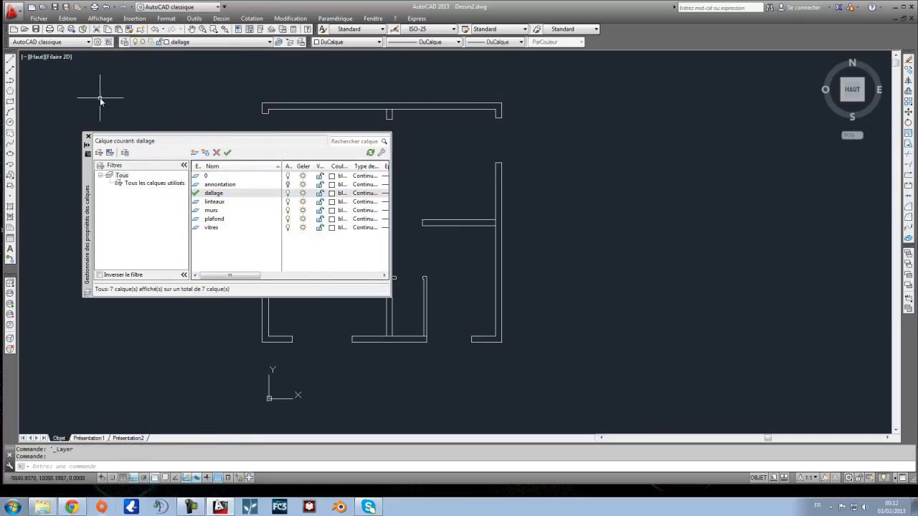
click(89, 137)
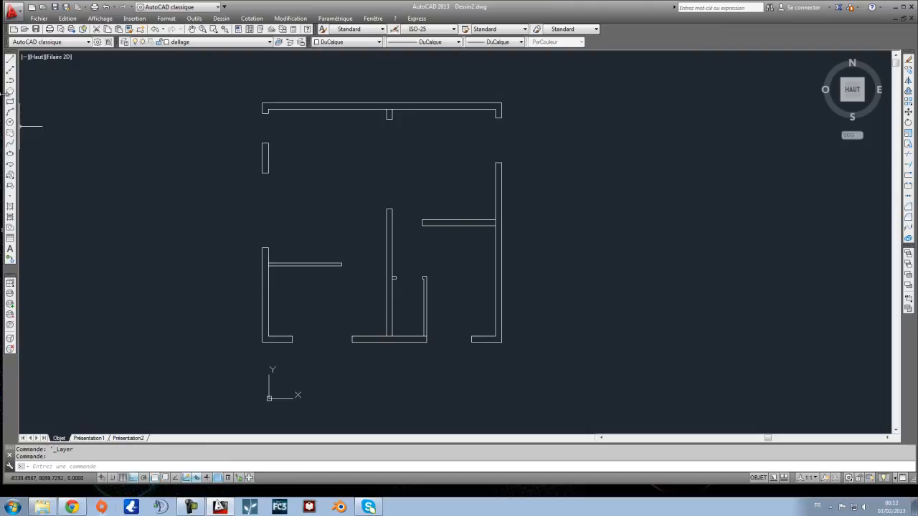
Step: Draw the floor slab as a rectangle between the opposite inner corners of the outer walls and check it
click(10, 102)
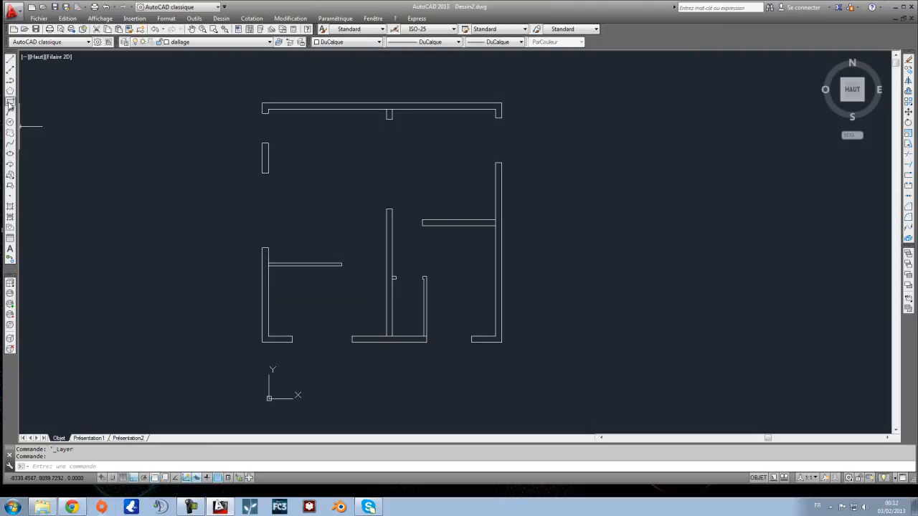
click(268, 110)
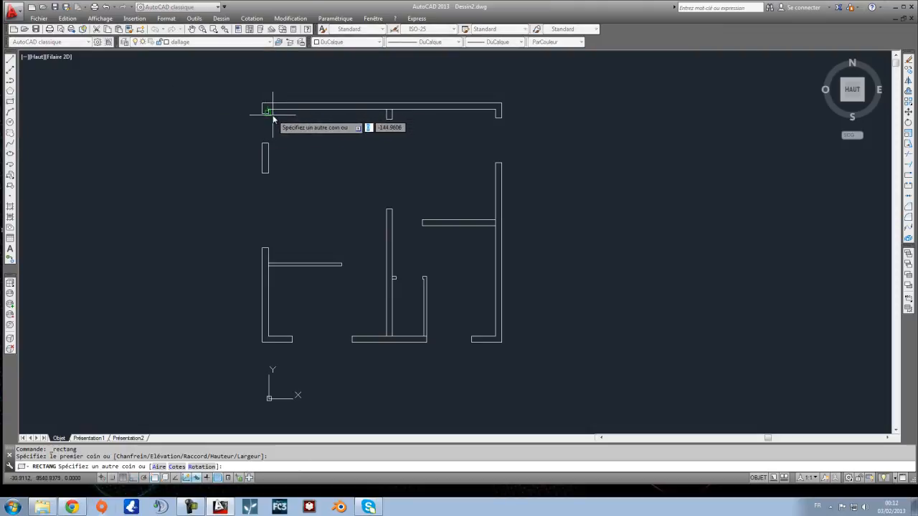
click(494, 337)
key(Escape)
click(267, 197)
click(260, 192)
key(Escape)
Step: Make linteaux the current layer in the layer properties manager and close the manager
click(125, 42)
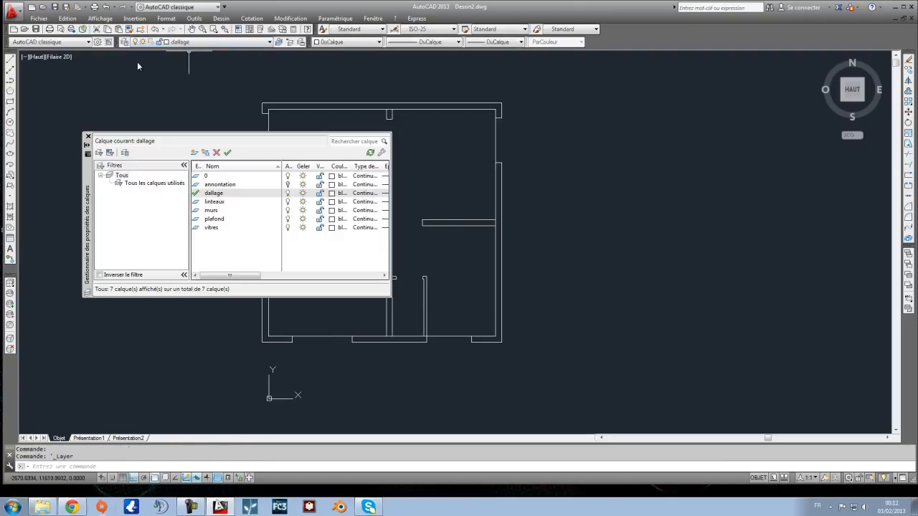
click(221, 202)
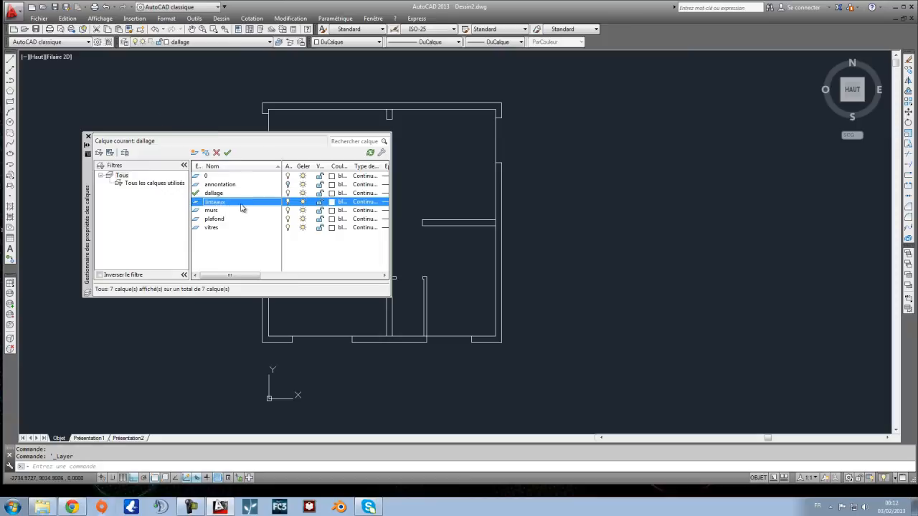
click(227, 152)
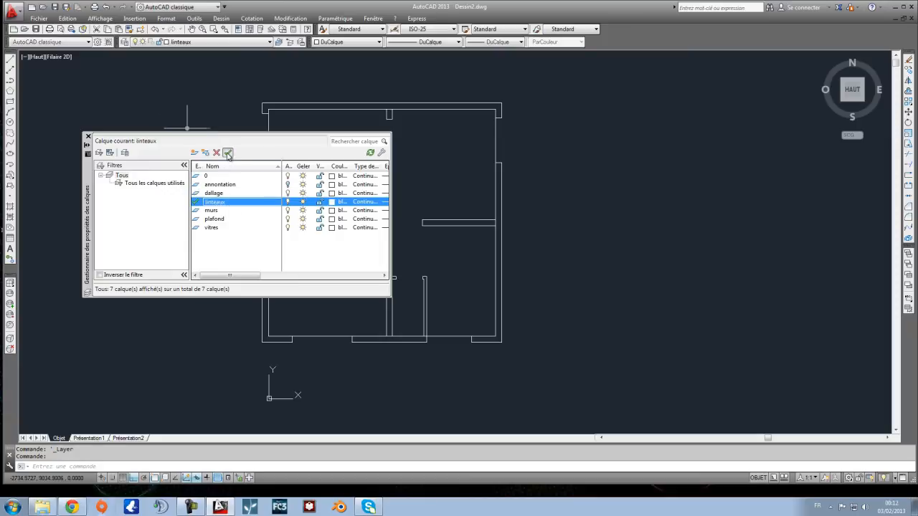
click(88, 137)
Step: Draw lintel rectangles filling the two openings in the west outer wall
click(10, 101)
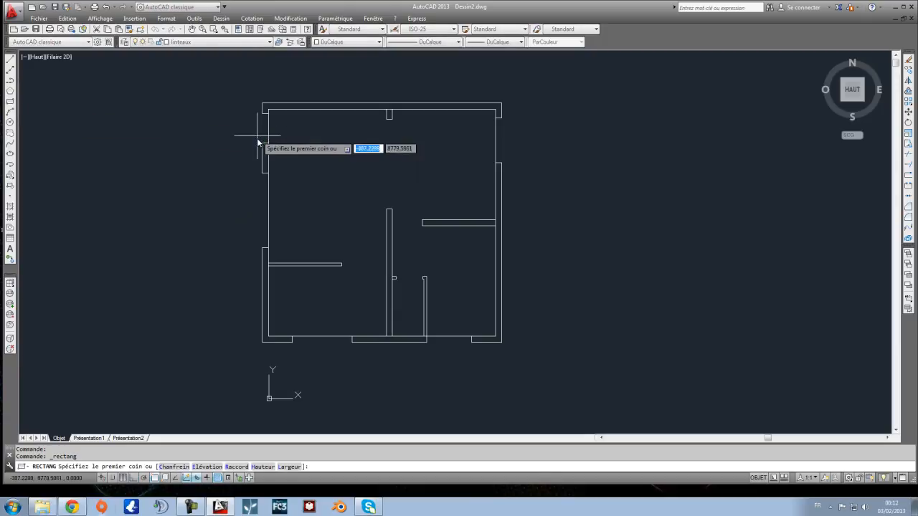
click(262, 133)
key(Escape)
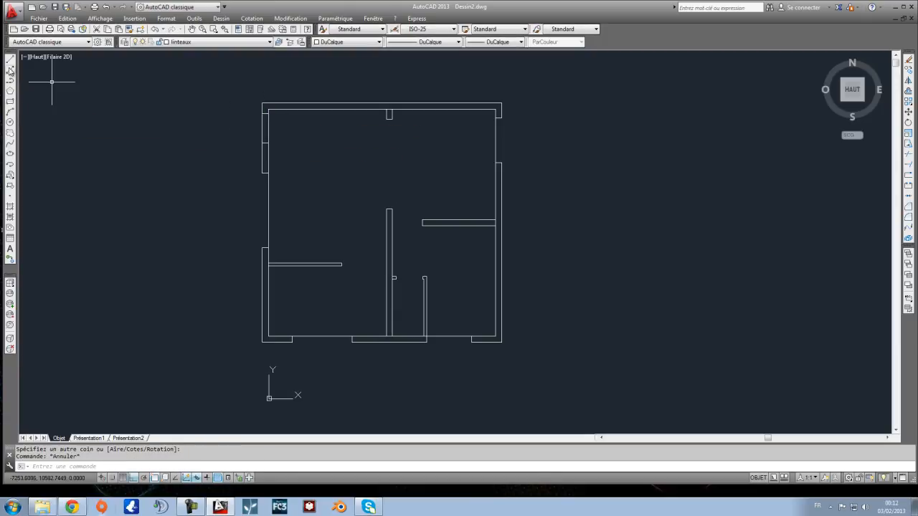
click(10, 101)
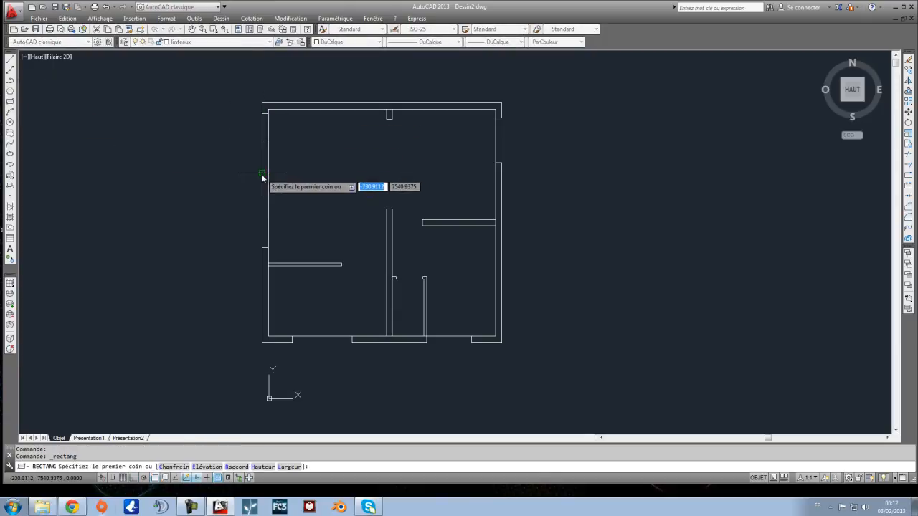
click(262, 173)
key(Escape)
Step: Draw lintel rectangles filling the two openings in the south outer wall, repeating the Rectangle command
right_click(272, 249)
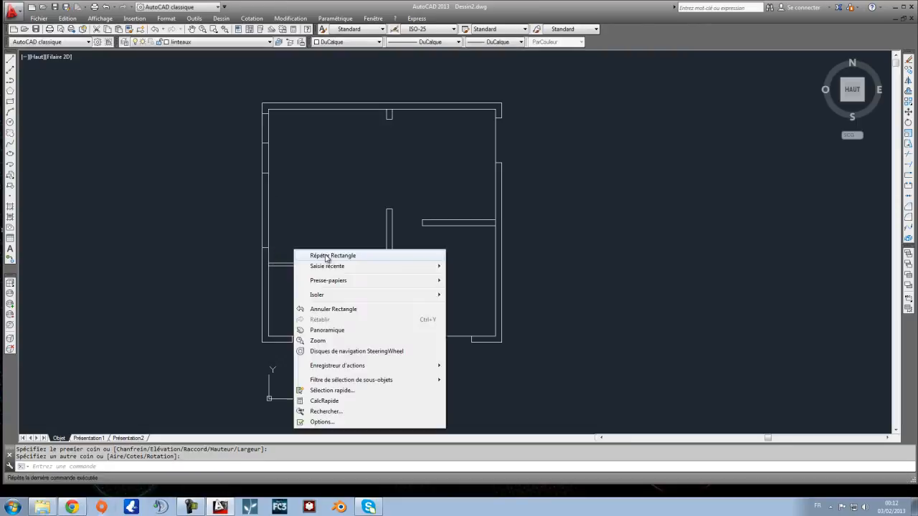
click(287, 255)
click(292, 337)
click(352, 342)
right_click(358, 310)
click(400, 316)
click(426, 336)
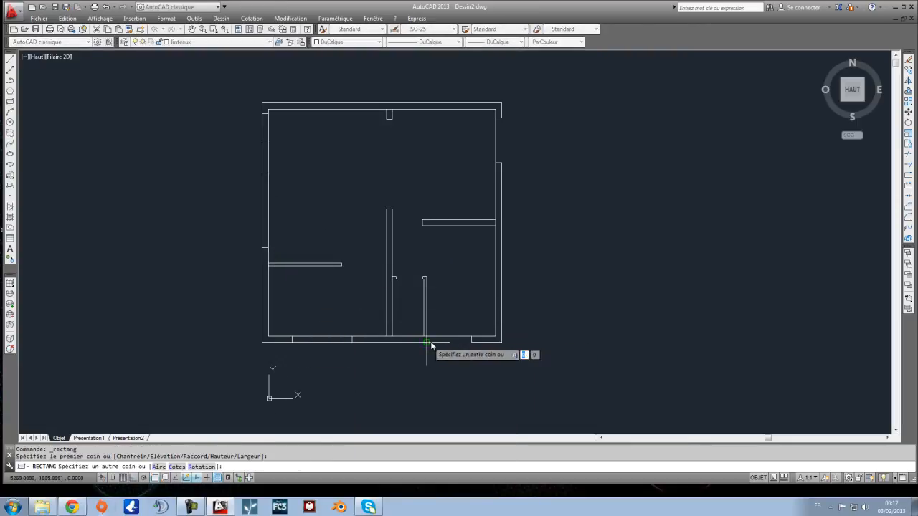
click(471, 342)
Step: Draw a lintel rectangle across the full wall thickness in the opening of the east outer wall
right_click(453, 263)
click(471, 265)
click(502, 164)
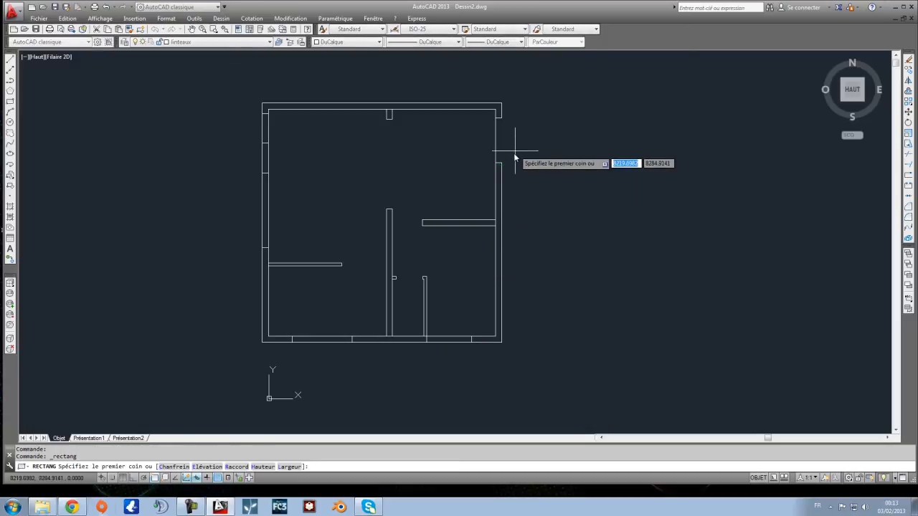
click(494, 116)
key(Escape)
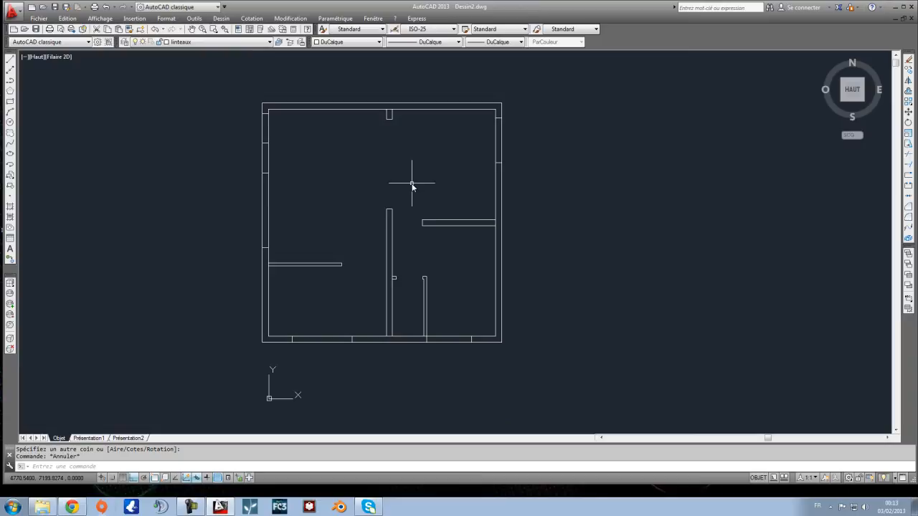
click(327, 286)
click(318, 267)
key(Escape)
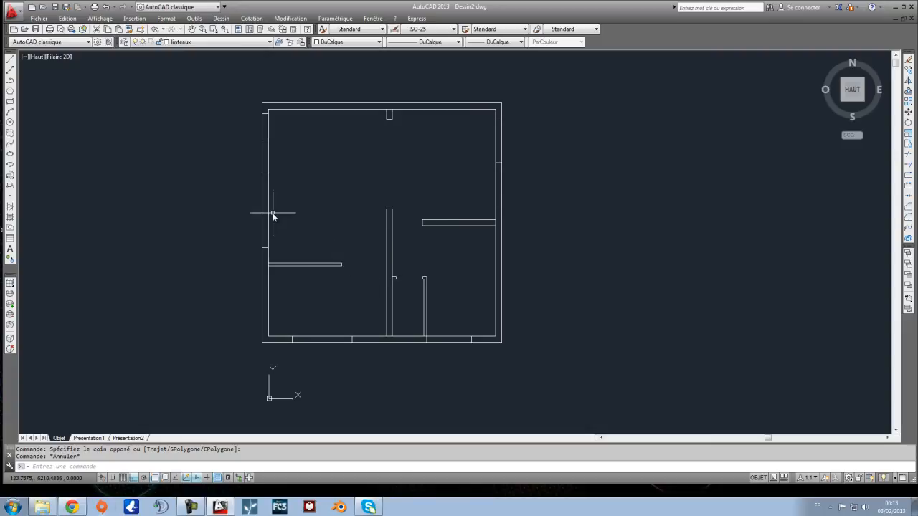
scroll(285, 241, down, 2)
scroll(303, 256, up, 4)
scroll(298, 256, down, 2)
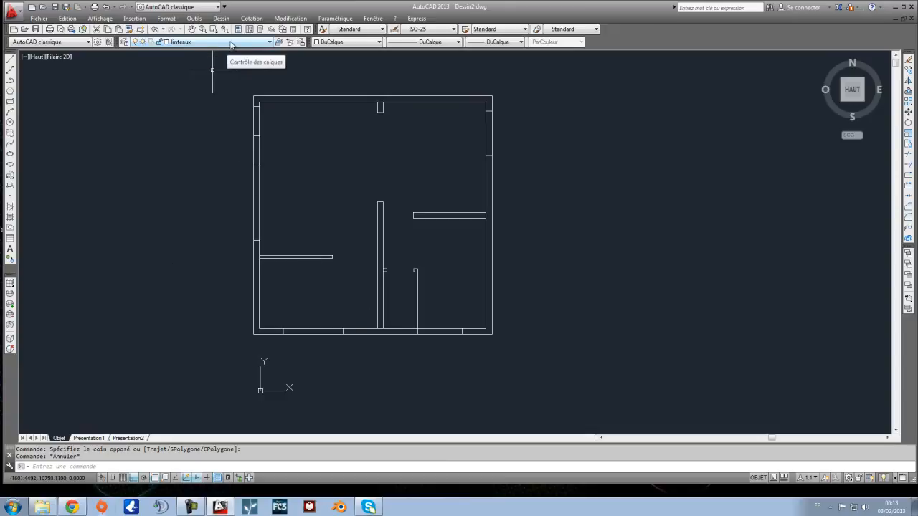
scroll(236, 93, up, 2)
scroll(288, 152, down, 2)
mouse_move(286, 148)
middle_down()
mouse_move(303, 180)
mouse_move(304, 164)
mouse_move(266, 133)
mouse_move(276, 148)
middle_up()
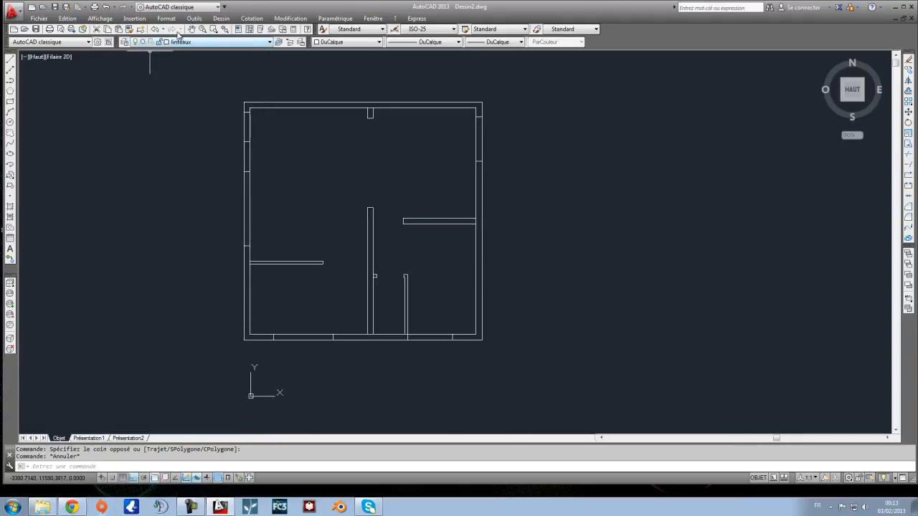
Step: Turn off the dallage and linteaux layers, accepting that the current layer is switched off
click(124, 43)
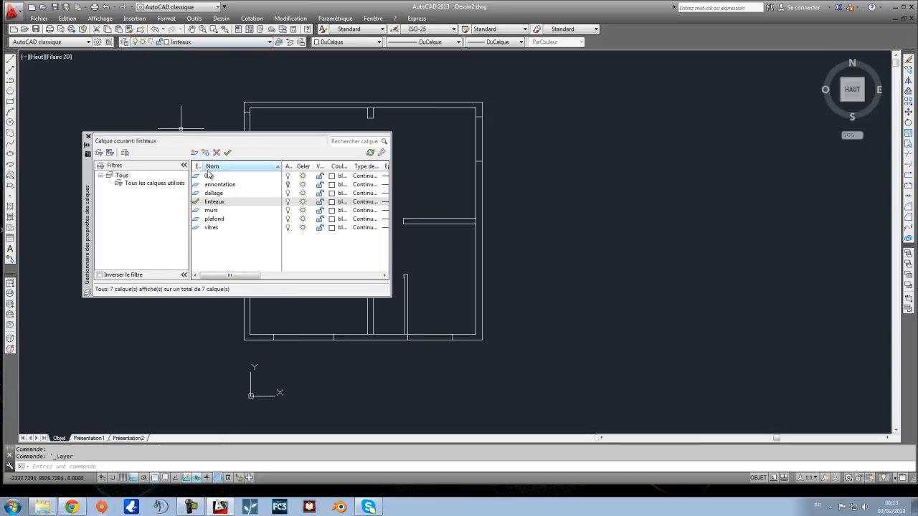
click(89, 136)
click(165, 42)
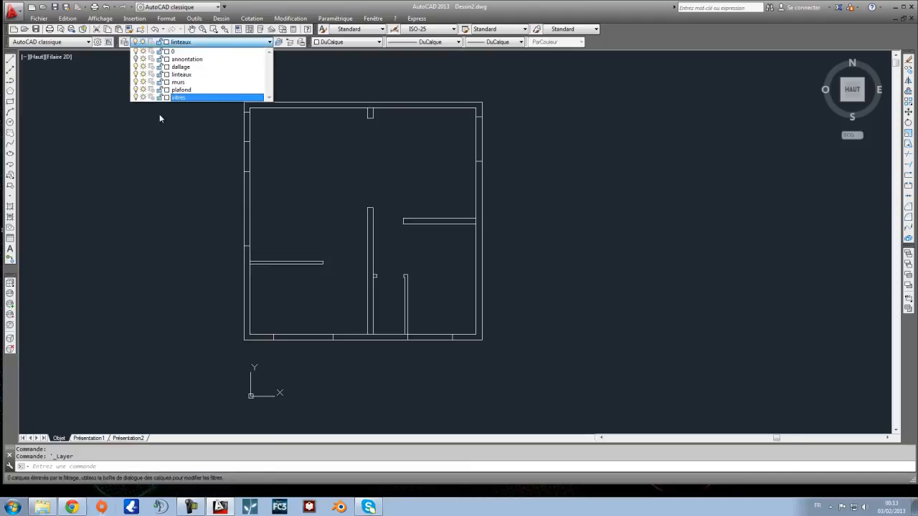
click(136, 67)
click(130, 146)
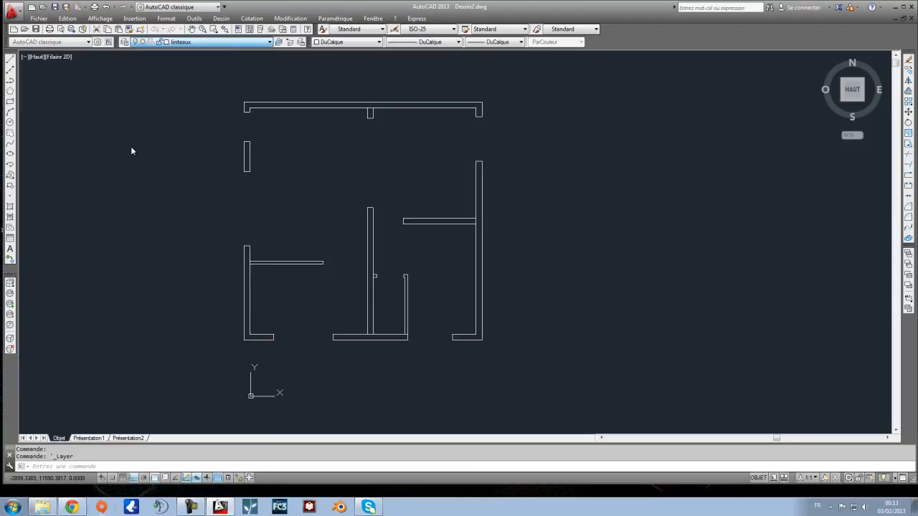
click(496, 269)
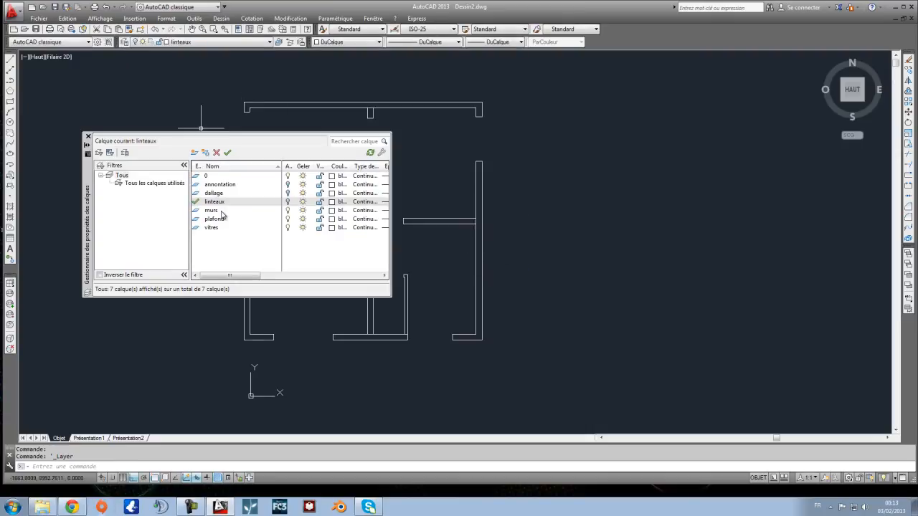
Step: Make murs the current layer and close the layer properties manager
click(222, 212)
click(227, 153)
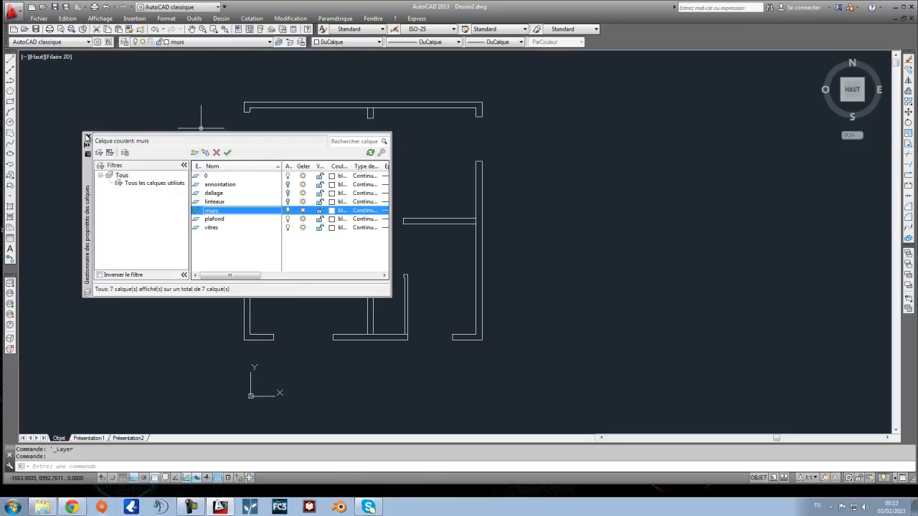
click(88, 136)
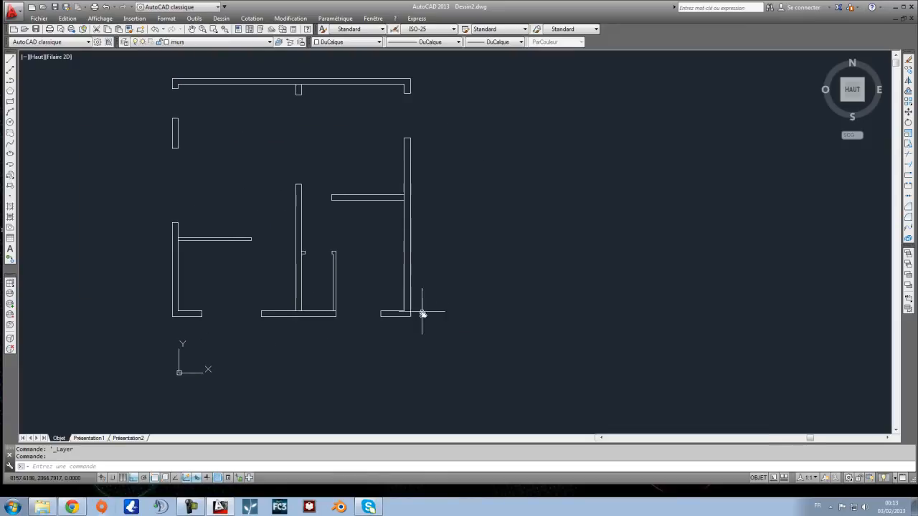
Step: Select all the wall regions and extrude them to a height of 2500
click(490, 385)
click(171, 52)
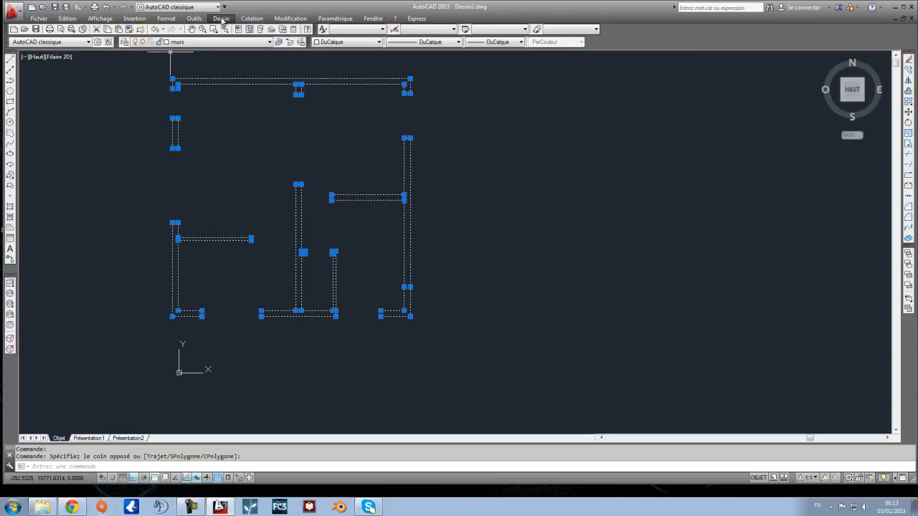
click(222, 19)
mouse_move(229, 31)
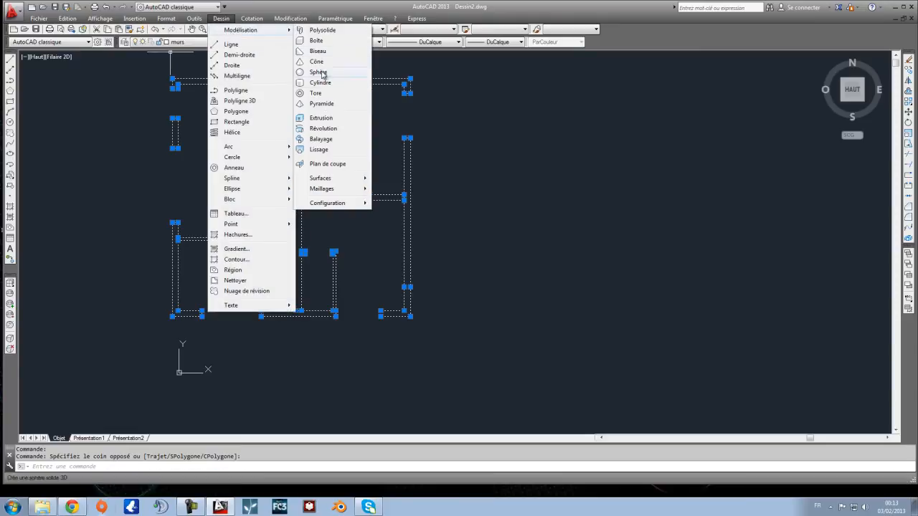
click(323, 118)
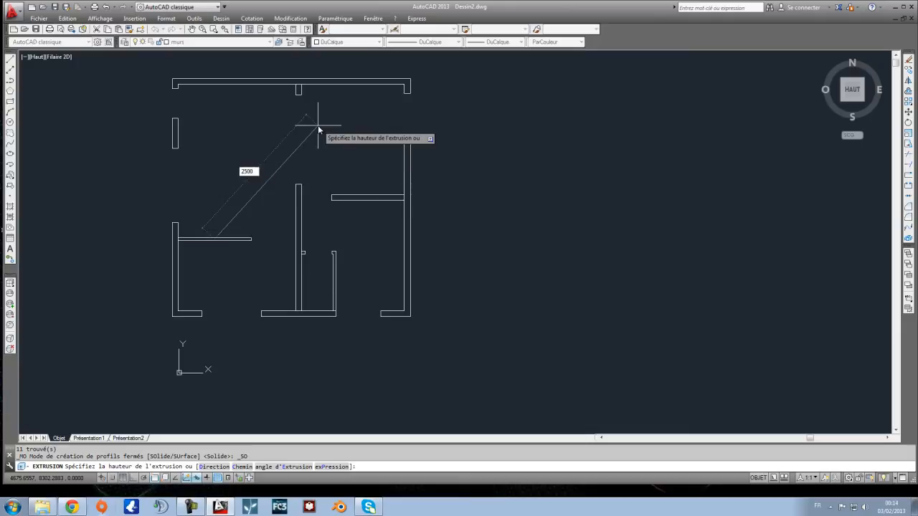
key(Return)
mouse_move(380, 208)
middle_down()
mouse_move(439, 247)
mouse_move(469, 222)
mouse_move(458, 210)
middle_up()
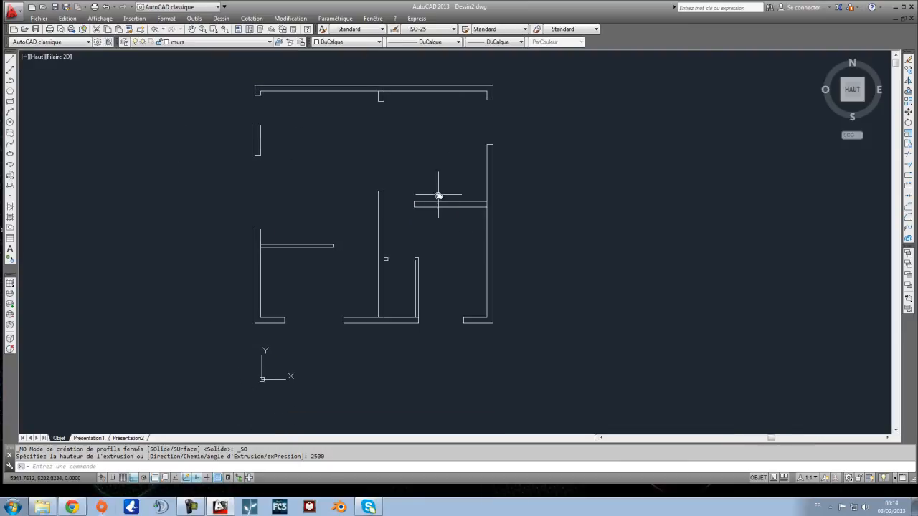
mouse_move(373, 170)
middle_down()
mouse_move(338, 189)
mouse_move(371, 176)
middle_up()
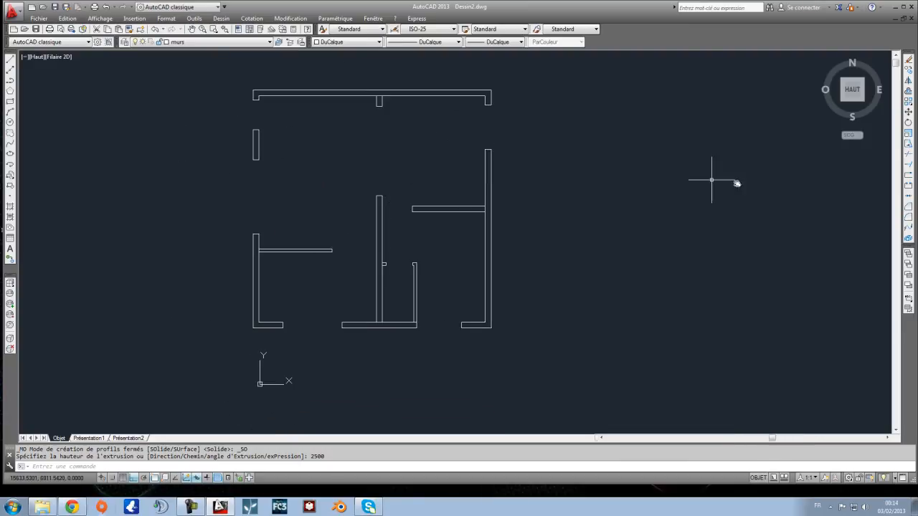
Step: Switch to the southwest isometric view and examine the extruded walls in 3D
click(842, 102)
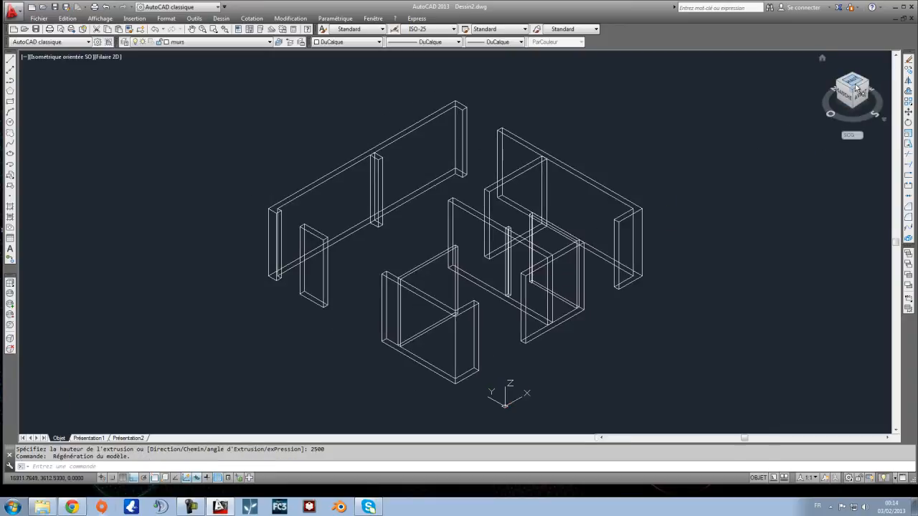
middle_drag(557, 250, 533, 184)
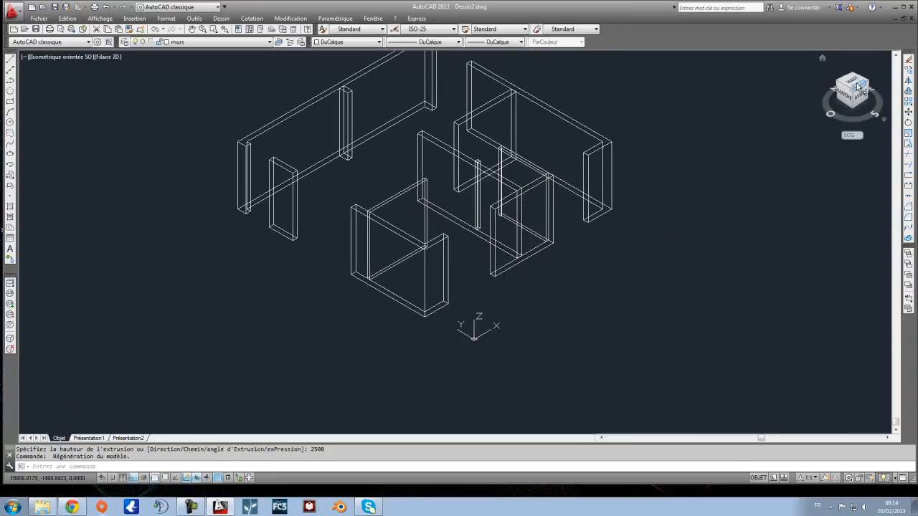
middle_drag(506, 244, 519, 277)
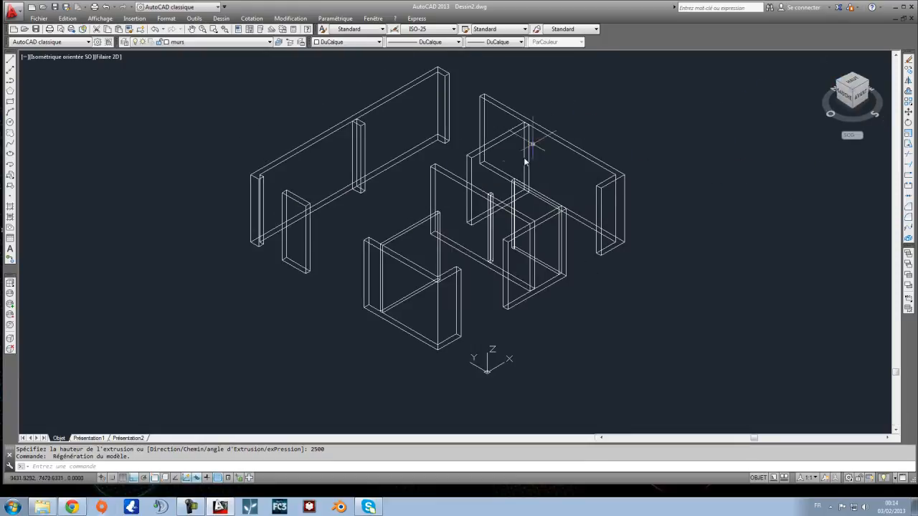
middle_drag(462, 223, 422, 235)
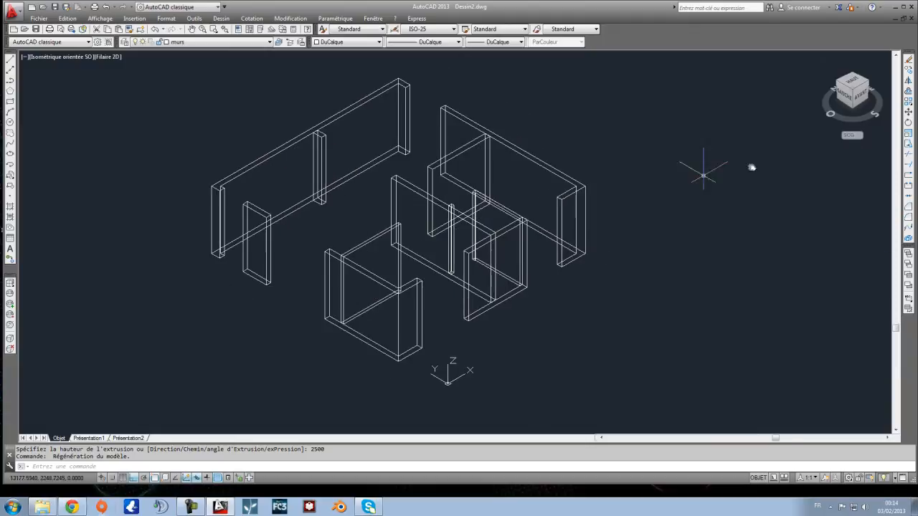
click(859, 89)
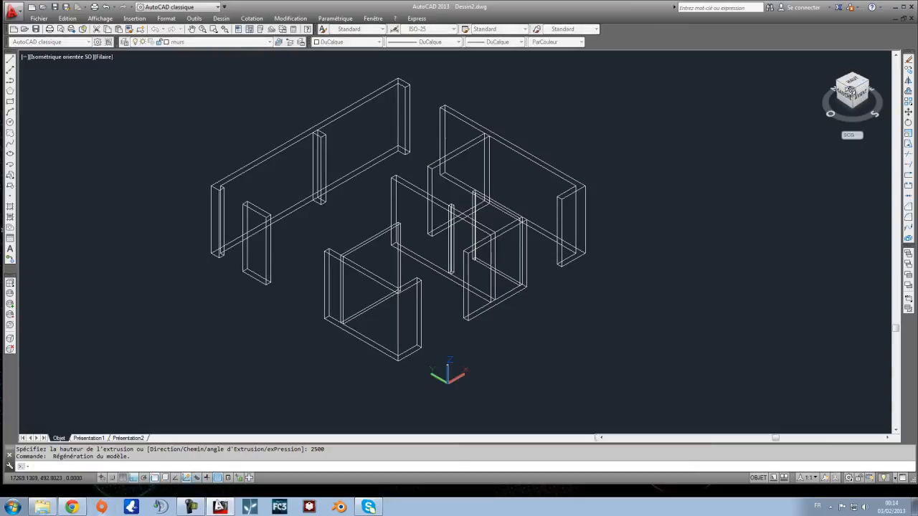
Step: Orbit around the extruded walls to inspect them from above and return to the southwest isometric view
shift+middle_drag(521, 153, 596, 170)
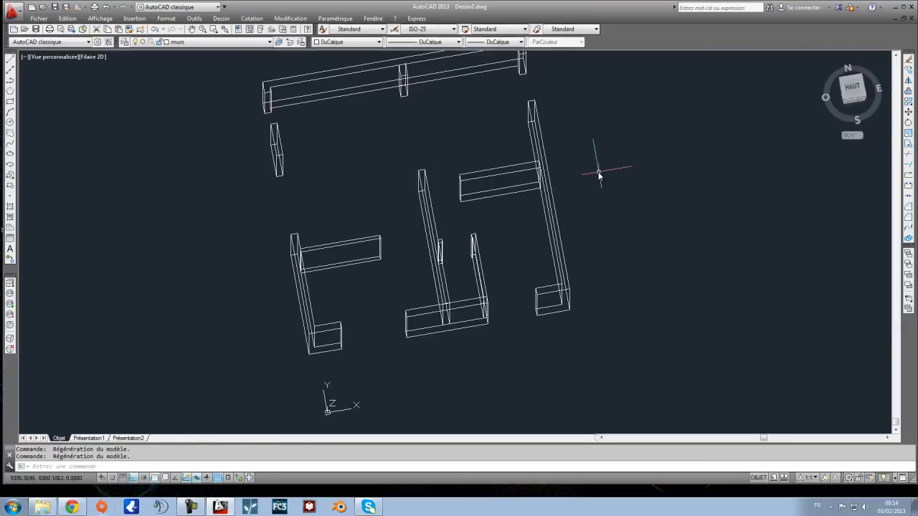
click(845, 103)
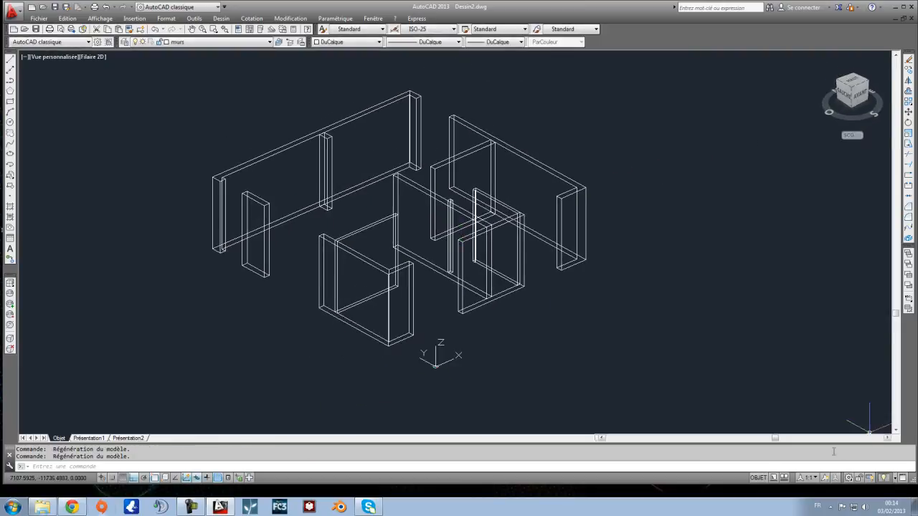
mouse_move(850, 103)
mouse_down()
mouse_move(742, 124)
mouse_move(744, 105)
mouse_move(837, 83)
mouse_move(839, 94)
mouse_move(887, 106)
mouse_move(788, 92)
mouse_move(791, 107)
mouse_move(818, 109)
mouse_up()
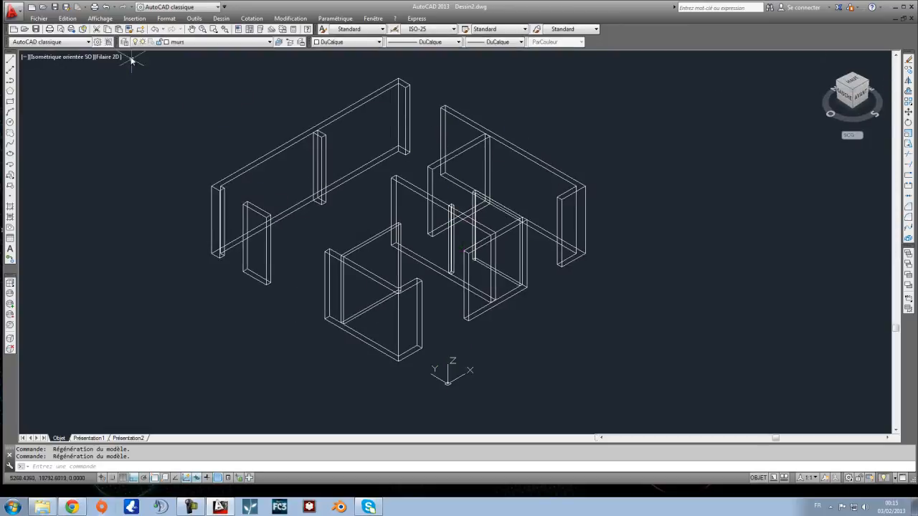
Step: Rotate the view of the walls slightly with the Free Orbit command and exit it
click(100, 17)
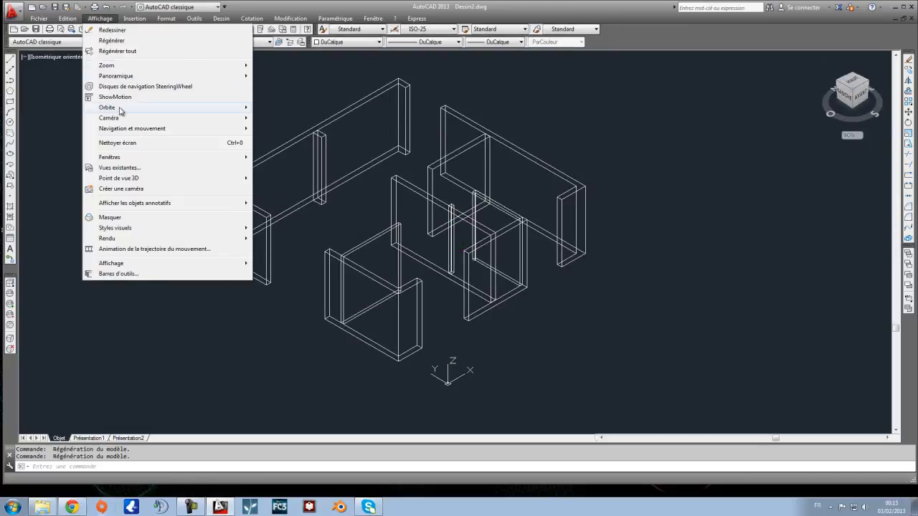
mouse_move(119, 107)
click(285, 121)
mouse_move(416, 248)
mouse_down()
mouse_move(528, 190)
mouse_move(552, 208)
mouse_move(537, 264)
mouse_move(219, 244)
mouse_move(426, 205)
mouse_move(447, 283)
mouse_move(416, 272)
mouse_move(451, 268)
mouse_move(381, 266)
mouse_move(383, 254)
mouse_move(423, 259)
mouse_up()
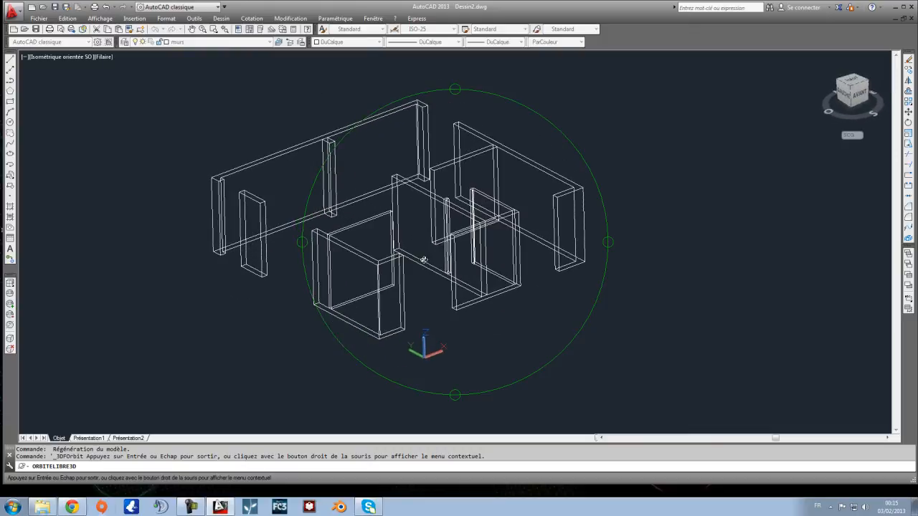
key(Escape)
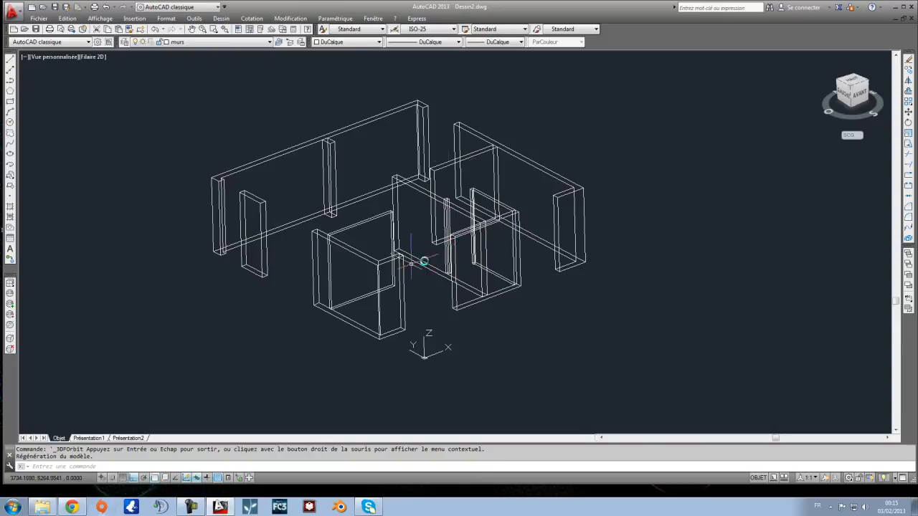
Step: Display the extruded walls in the Conceptuel visual style
mouse_move(339, 180)
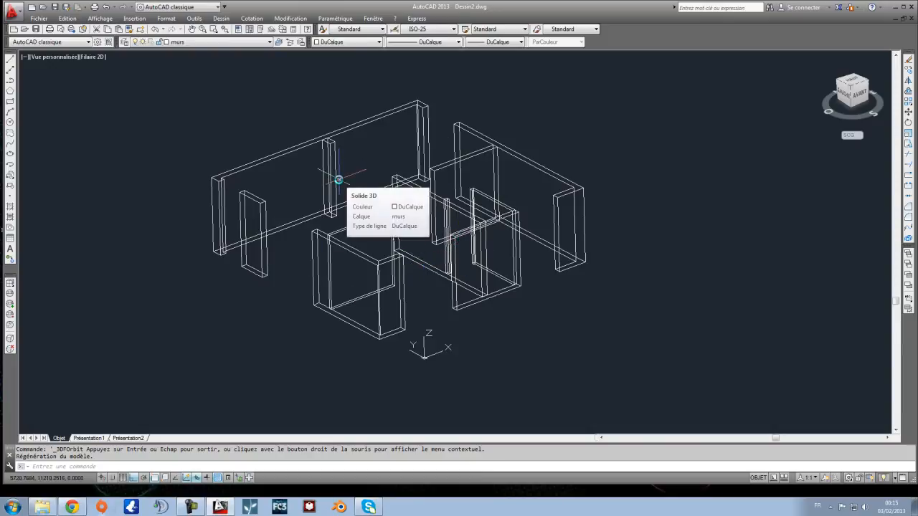
click(101, 18)
mouse_move(134, 18)
mouse_move(100, 18)
mouse_move(133, 228)
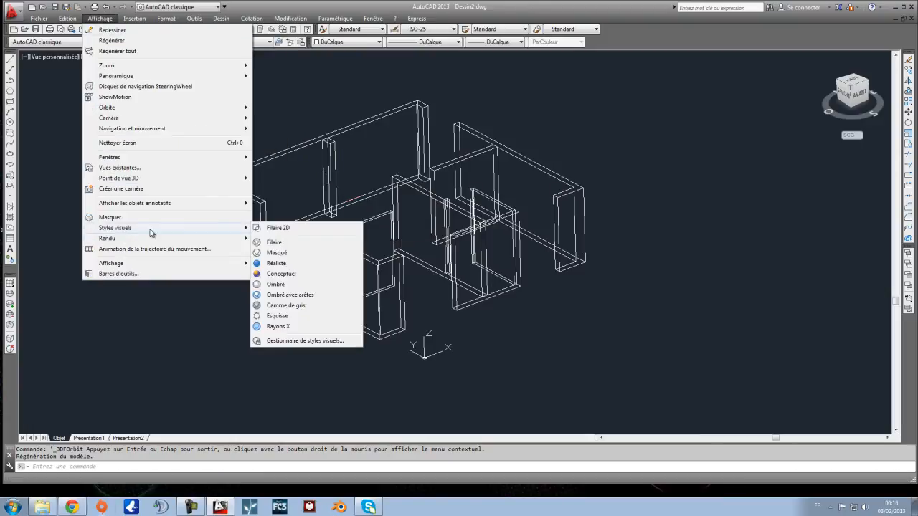
click(280, 274)
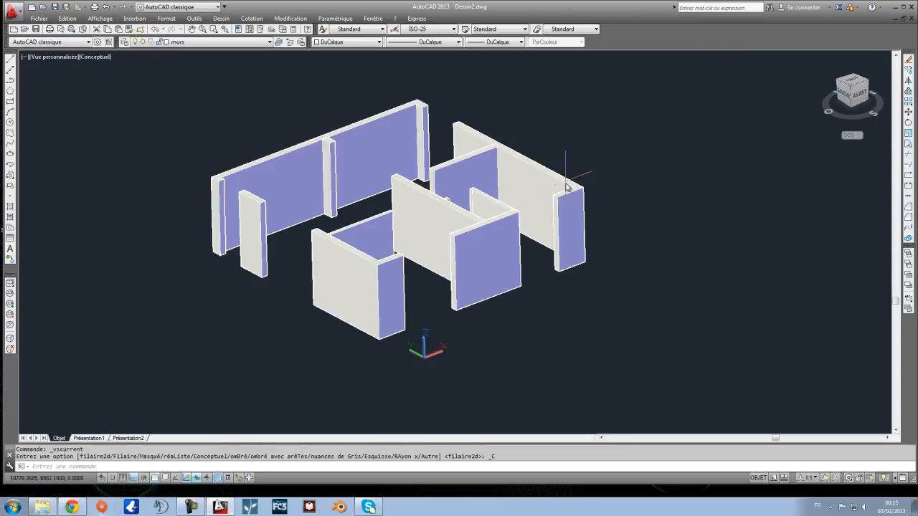